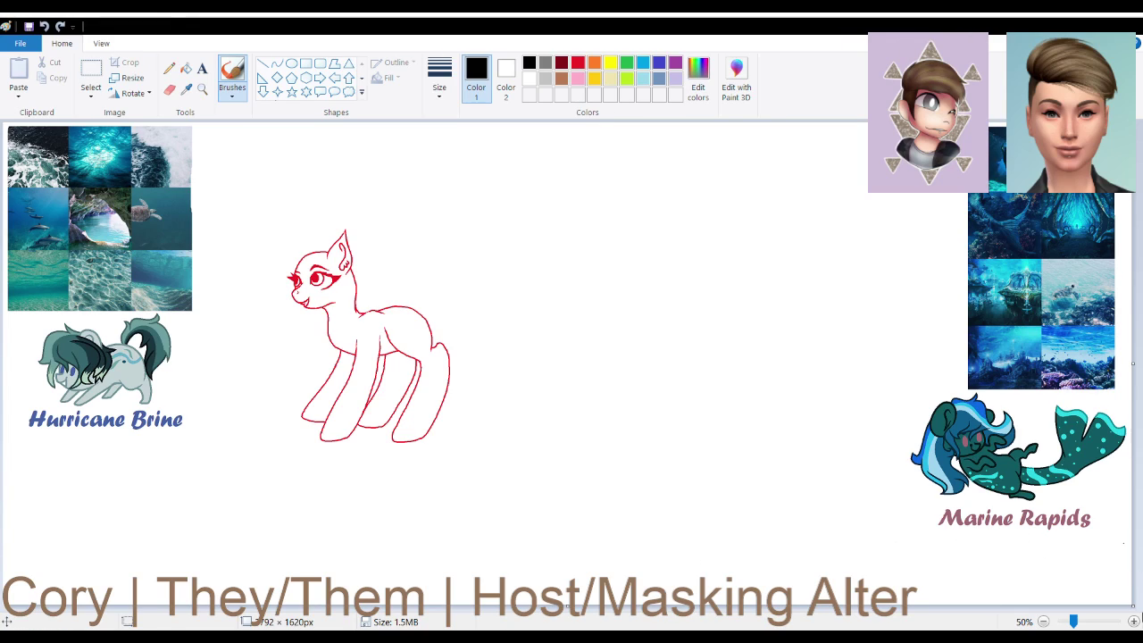
Set up the Pencil tool with red as the drawing color for working on the pony sketch
click(1134, 623)
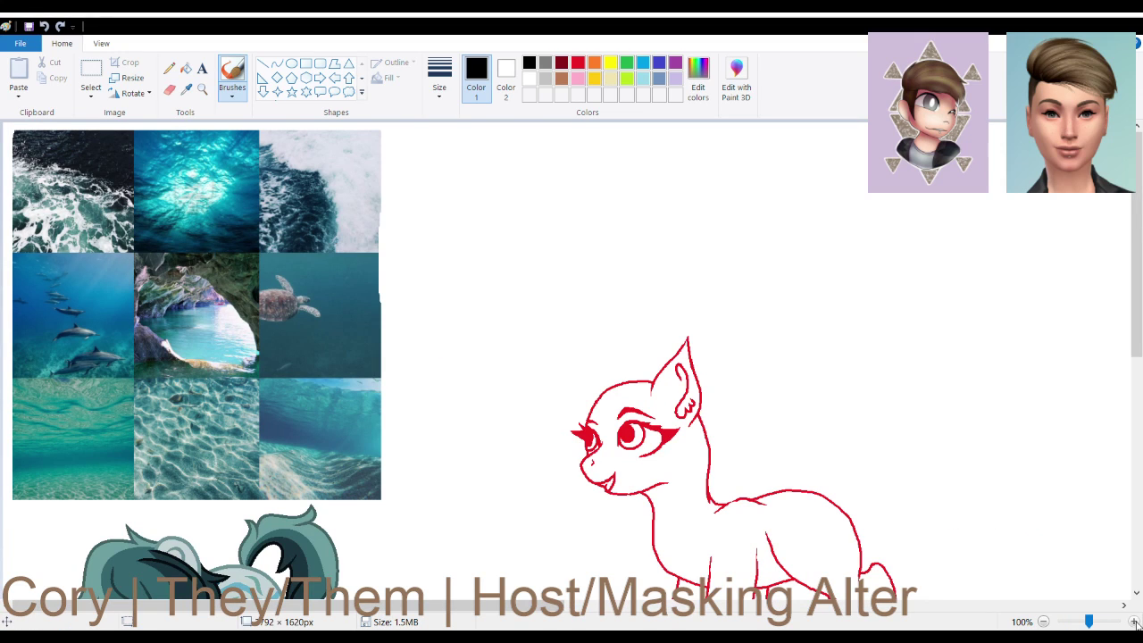
scroll(980, 503, down, 3)
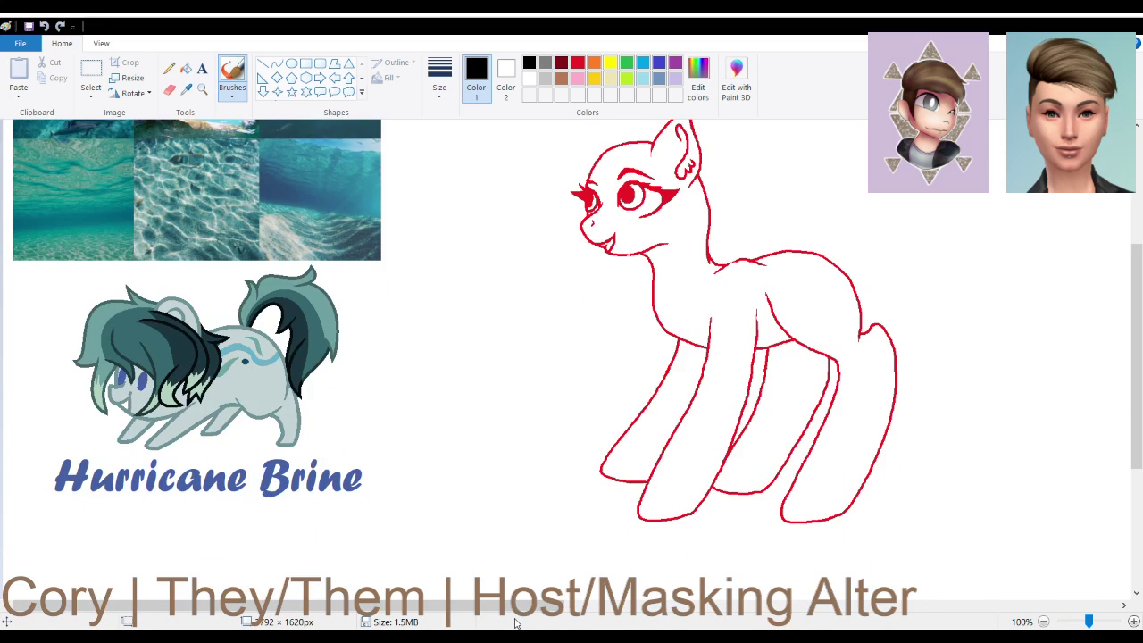
drag(514, 607, 543, 612)
scroll(370, 388, right, 1)
scroll(369, 388, up, 2)
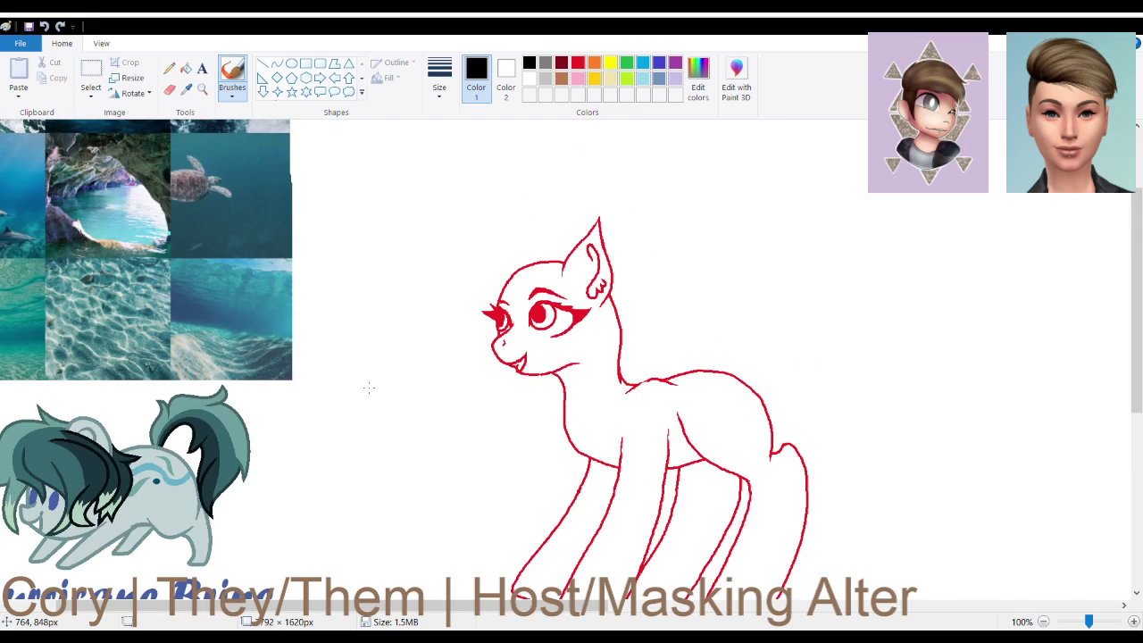
click(578, 62)
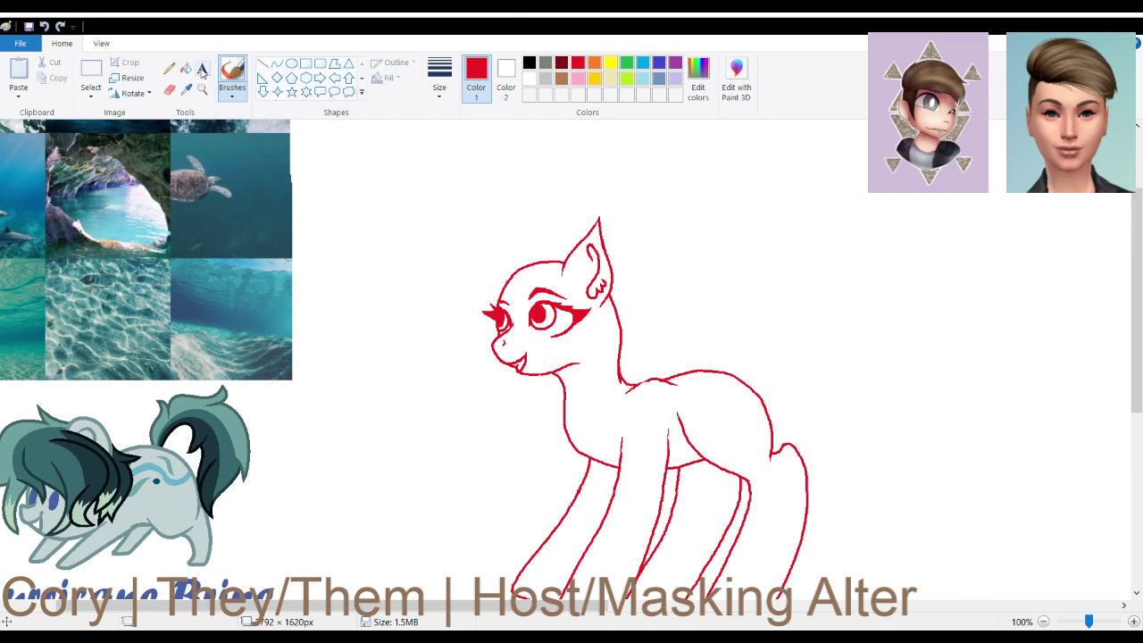
click(169, 69)
click(442, 90)
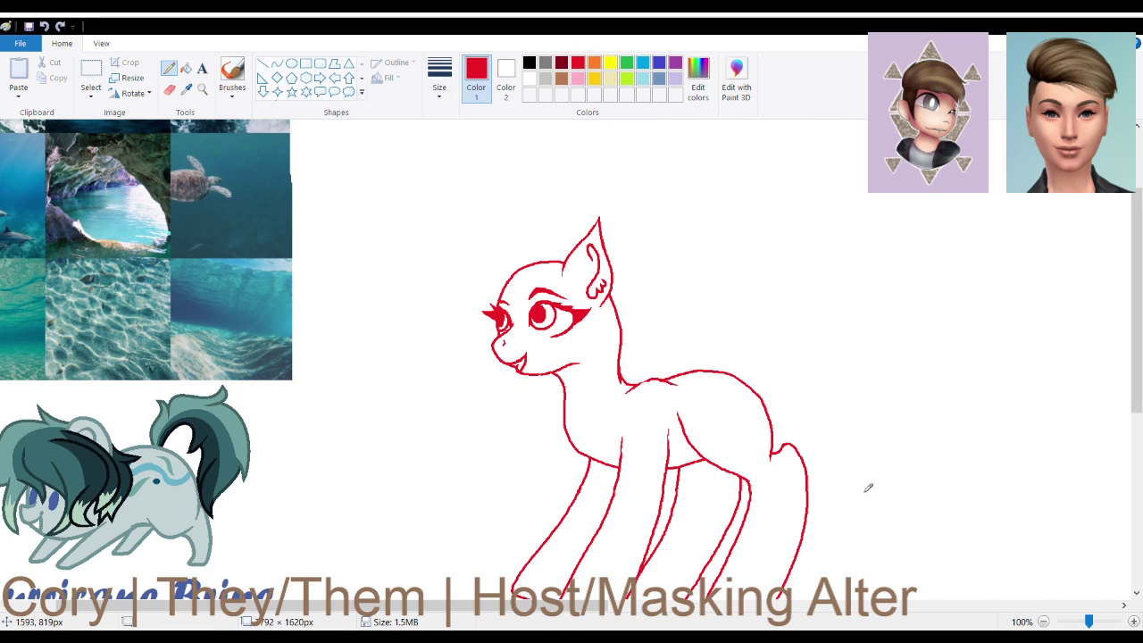
Duplicate the red pony sketch and place the copy in the blank area to its right, slightly higher than the original
click(1043, 621)
click(90, 71)
drag(260, 212, 472, 463)
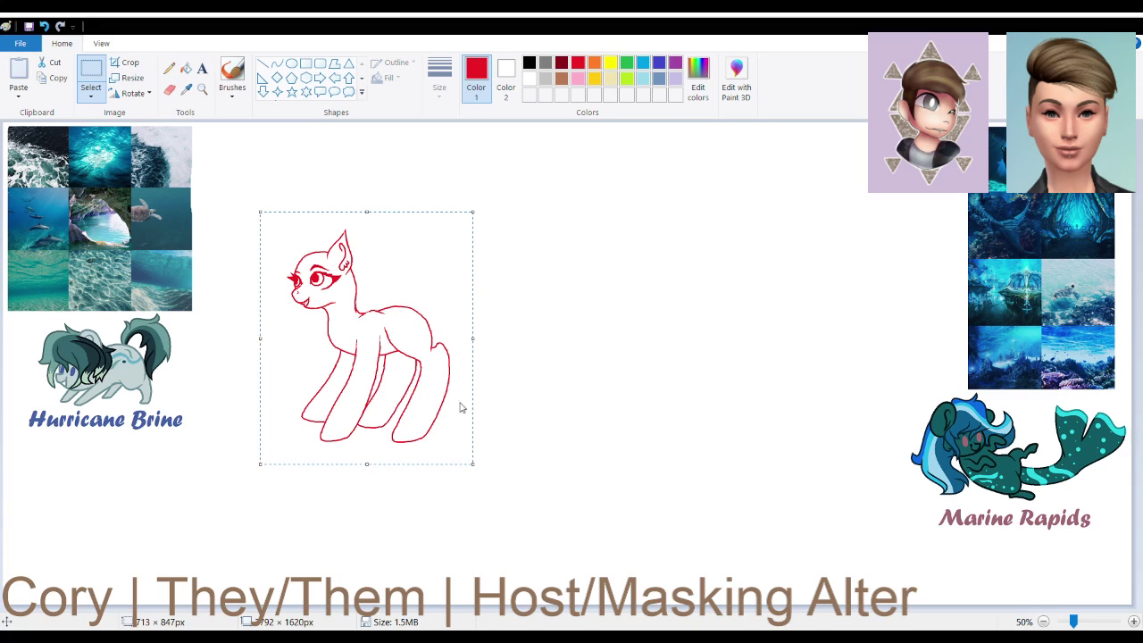
click(55, 77)
click(18, 72)
drag(80, 239, 636, 282)
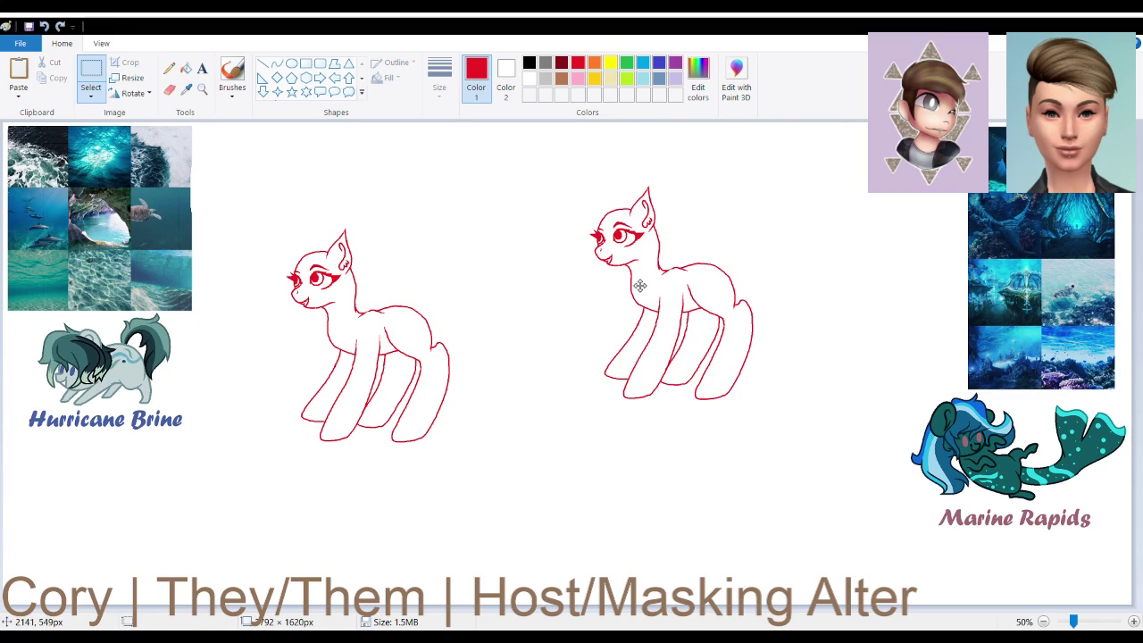
drag(683, 320, 708, 313)
click(926, 559)
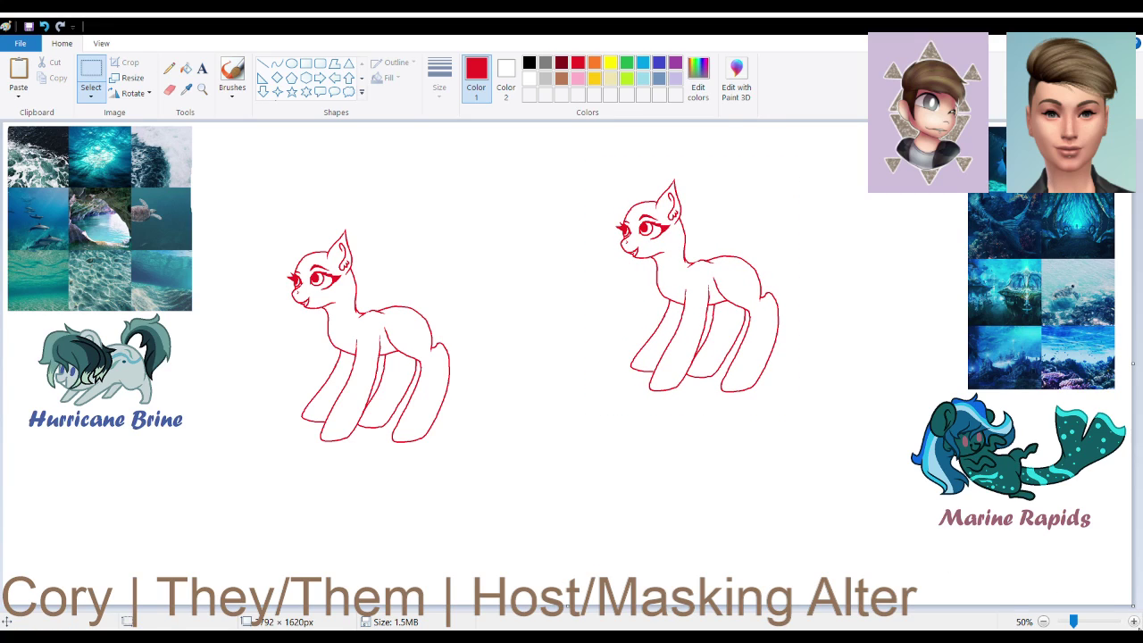
Copy the tail and hindquarters of the Hurricane Brine reference and place the copy to the right of the first pony's hind legs
click(1136, 623)
scroll(938, 461, down, 3)
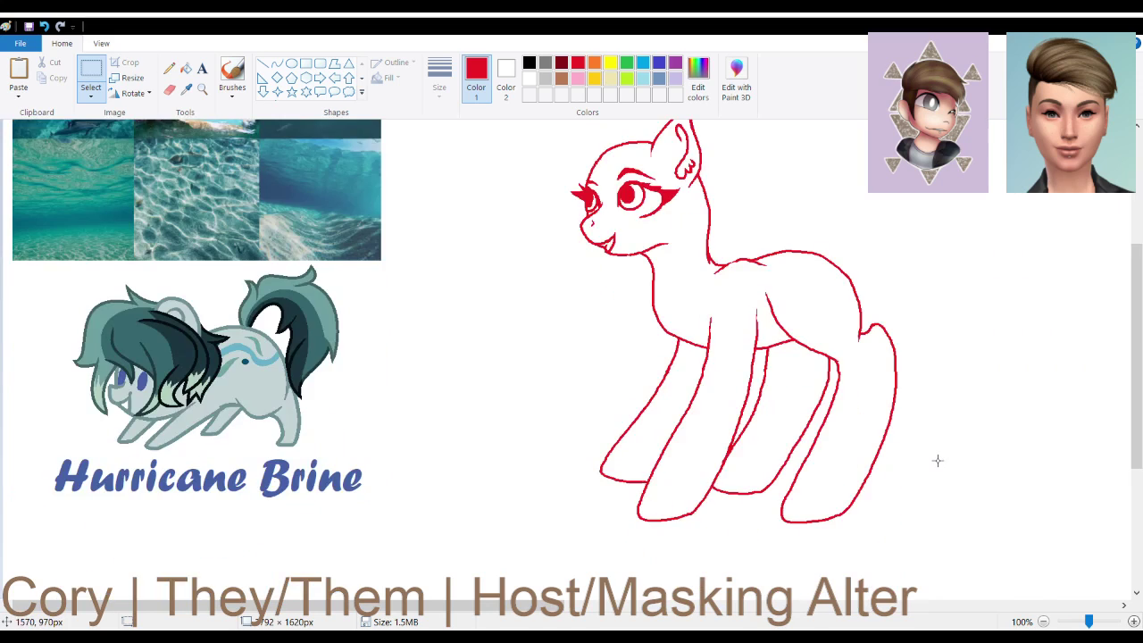
drag(412, 605, 455, 605)
click(175, 66)
click(90, 76)
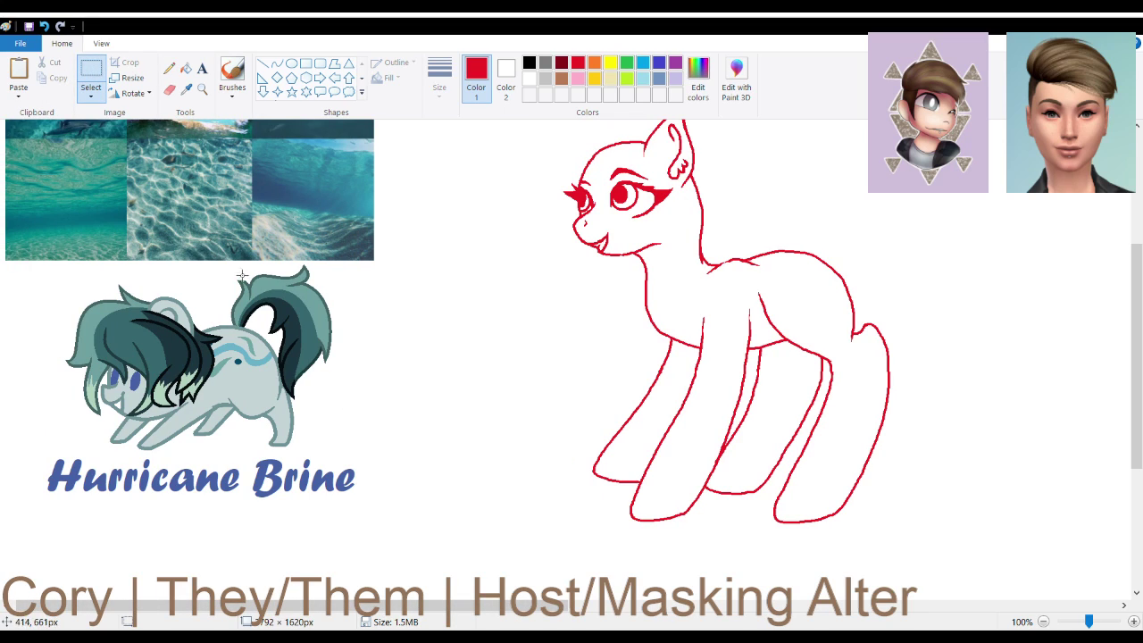
drag(225, 261, 351, 416)
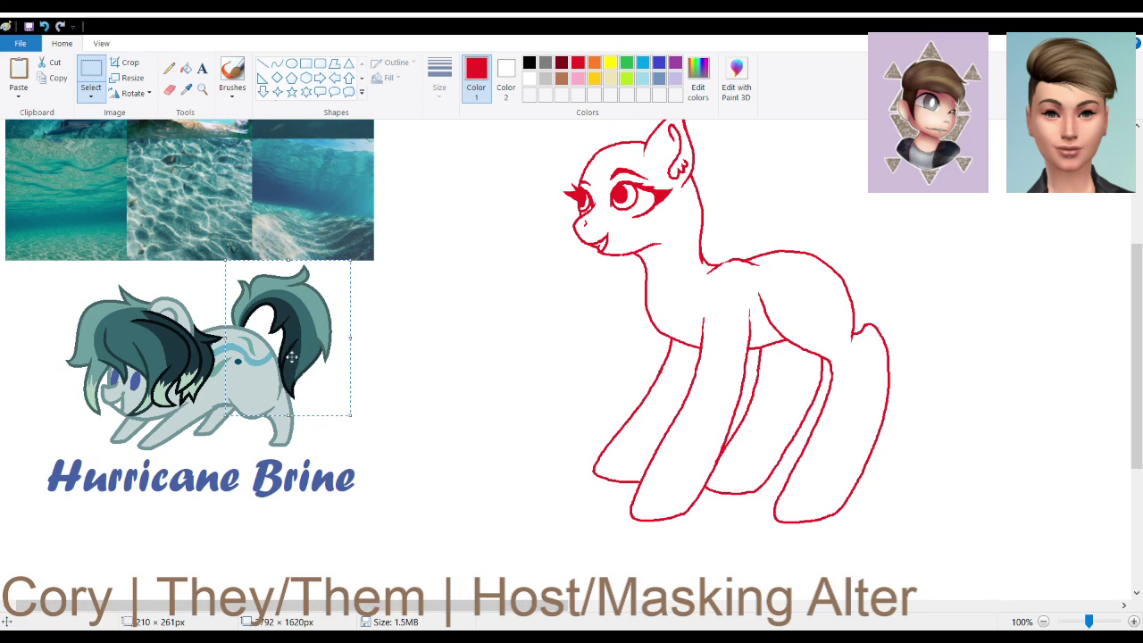
click(30, 77)
drag(87, 245, 1012, 488)
Copy the head and mane of the Hurricane Brine reference and place the copy above and left of the first pony's head
drag(45, 279, 225, 441)
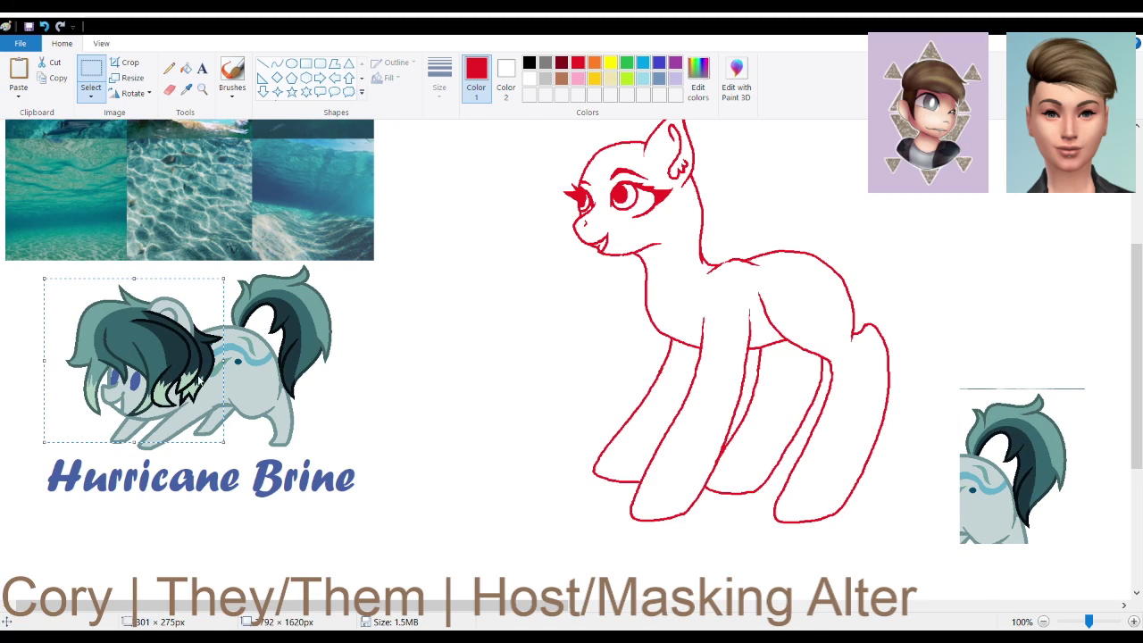
click(516, 477)
scroll(516, 487, up, 3)
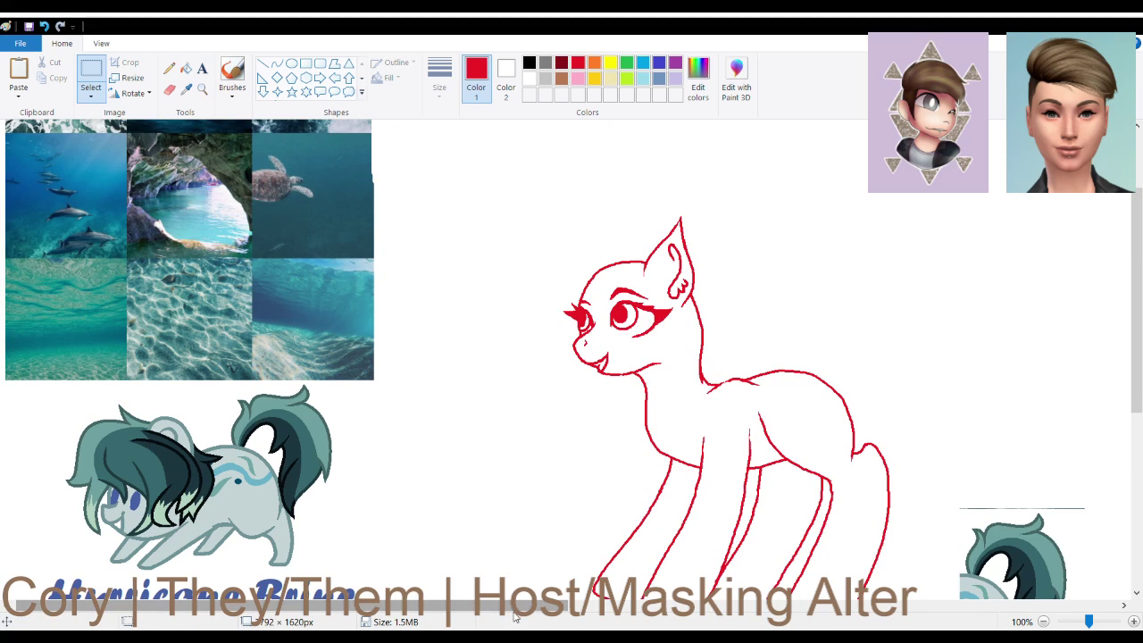
scroll(542, 521, up, 3)
click(18, 76)
drag(98, 205, 505, 232)
click(803, 419)
Delete the stray horizontal line above the copied tail reference
drag(534, 606, 654, 606)
scroll(754, 473, down, 2)
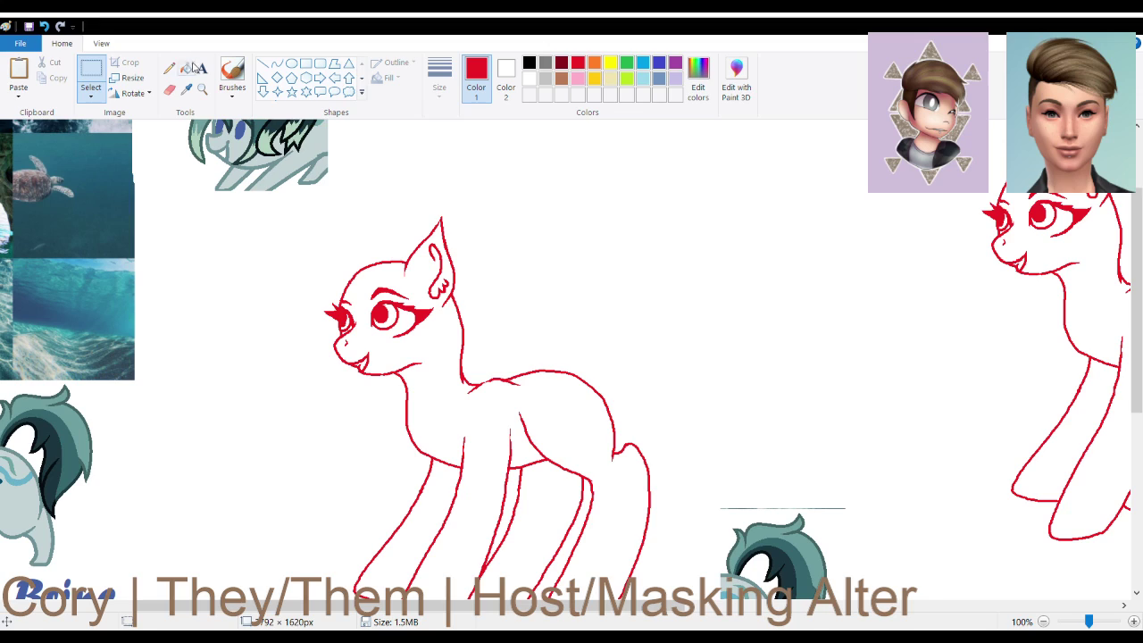
click(169, 68)
scroll(473, 224, down, 3)
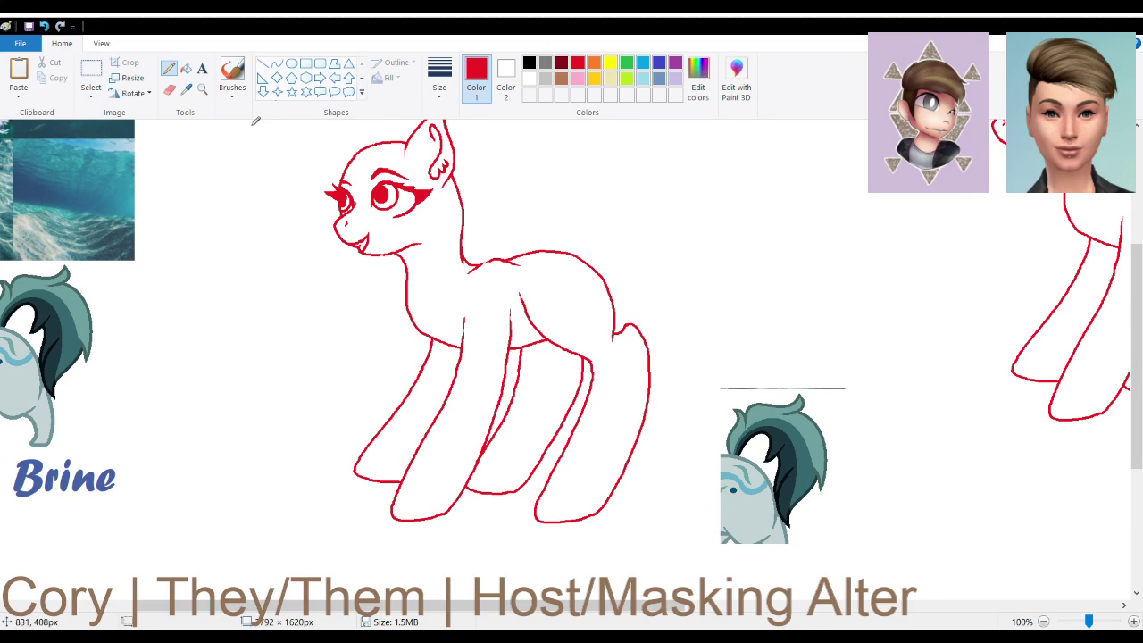
click(90, 72)
drag(704, 337, 887, 390)
key(Delete)
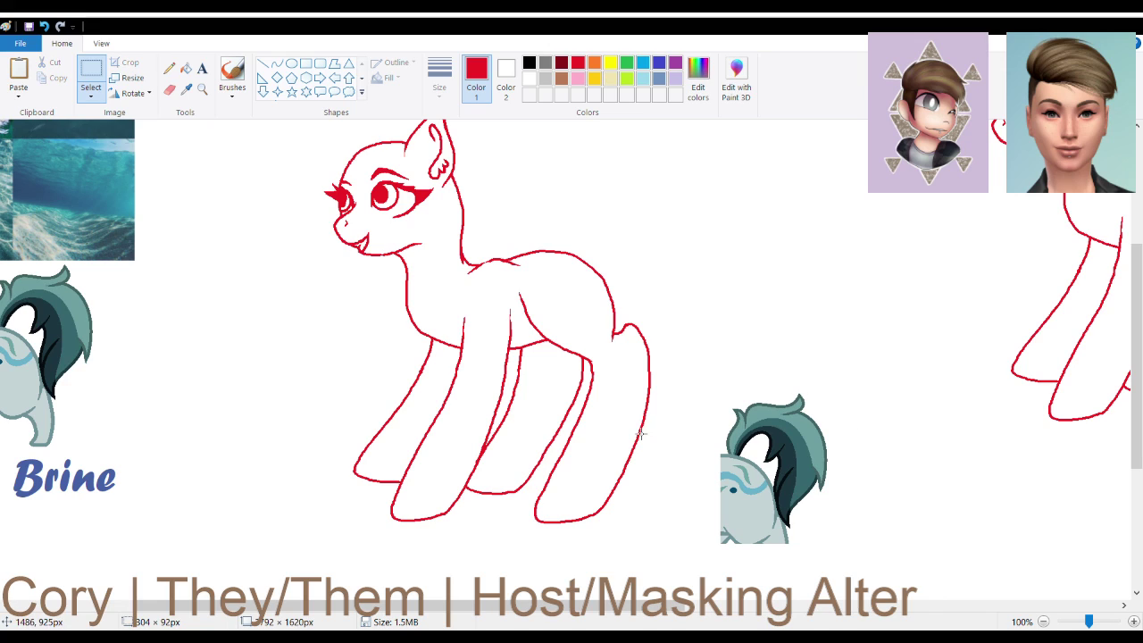
Move the copied tail reference farther right to make room behind the first pony
drag(343, 605, 460, 605)
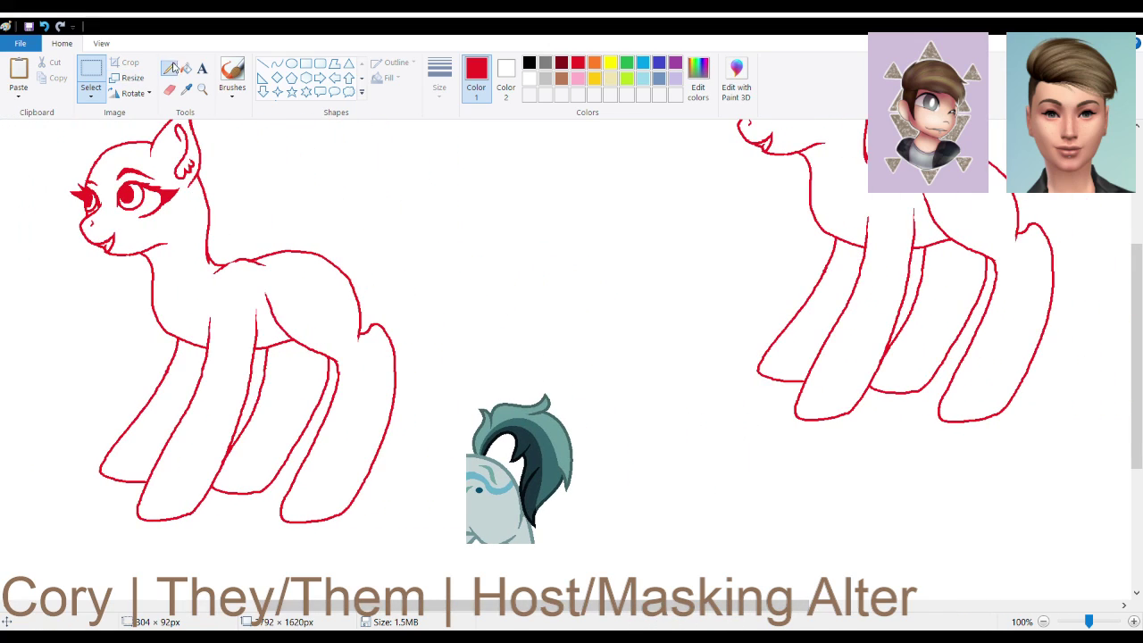
drag(445, 361, 586, 561)
mouse_move(544, 491)
mouse_down()
mouse_move(652, 491)
mouse_move(516, 493)
mouse_move(657, 486)
mouse_up()
click(505, 467)
Draw a long, curving tail with pointed tufts and an inner strand on the first pony in red pencil, following the tail reference
click(169, 68)
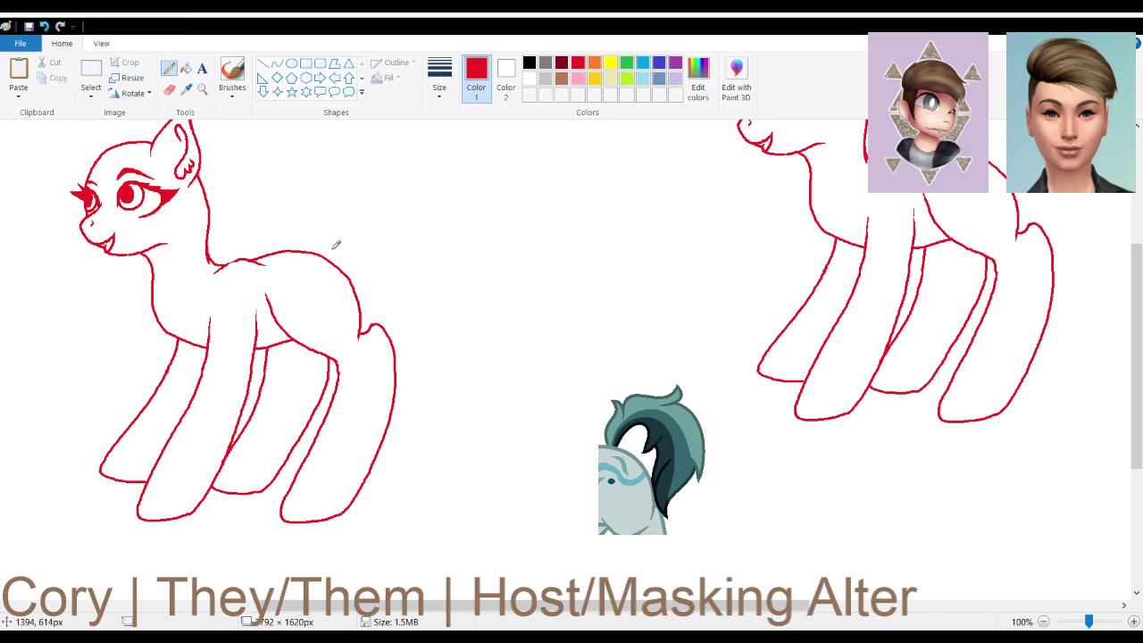
mouse_move(320, 253)
mouse_down()
mouse_move(331, 221)
mouse_move(360, 216)
mouse_move(366, 200)
mouse_move(366, 223)
mouse_up()
mouse_move(439, 222)
mouse_down()
mouse_move(475, 227)
mouse_move(460, 241)
mouse_up()
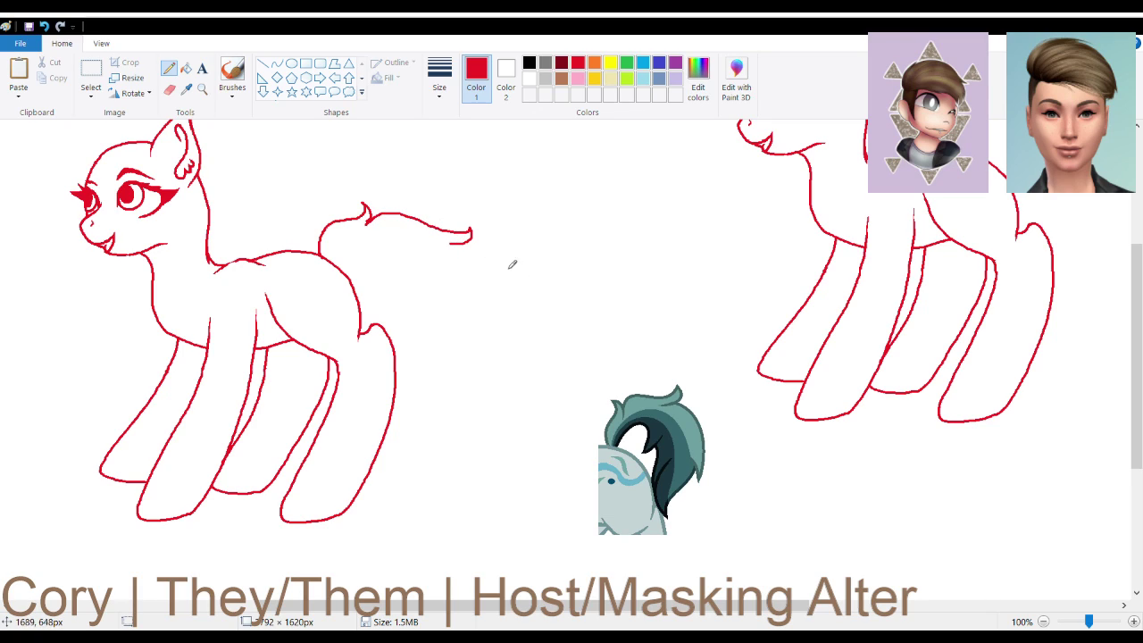
mouse_move(451, 237)
mouse_down()
mouse_move(471, 250)
mouse_move(487, 317)
mouse_move(459, 382)
mouse_move(465, 331)
mouse_up()
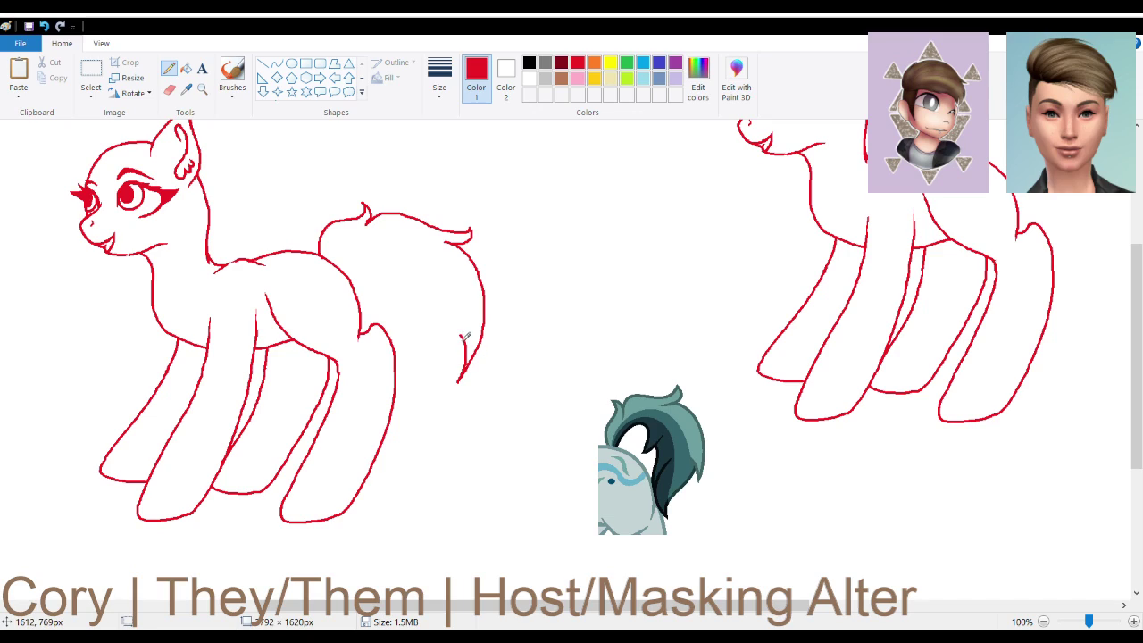
mouse_move(465, 332)
mouse_down()
mouse_move(421, 433)
mouse_move(453, 445)
mouse_move(412, 455)
mouse_move(384, 432)
mouse_move(372, 403)
mouse_move(377, 364)
mouse_move(421, 293)
mouse_up()
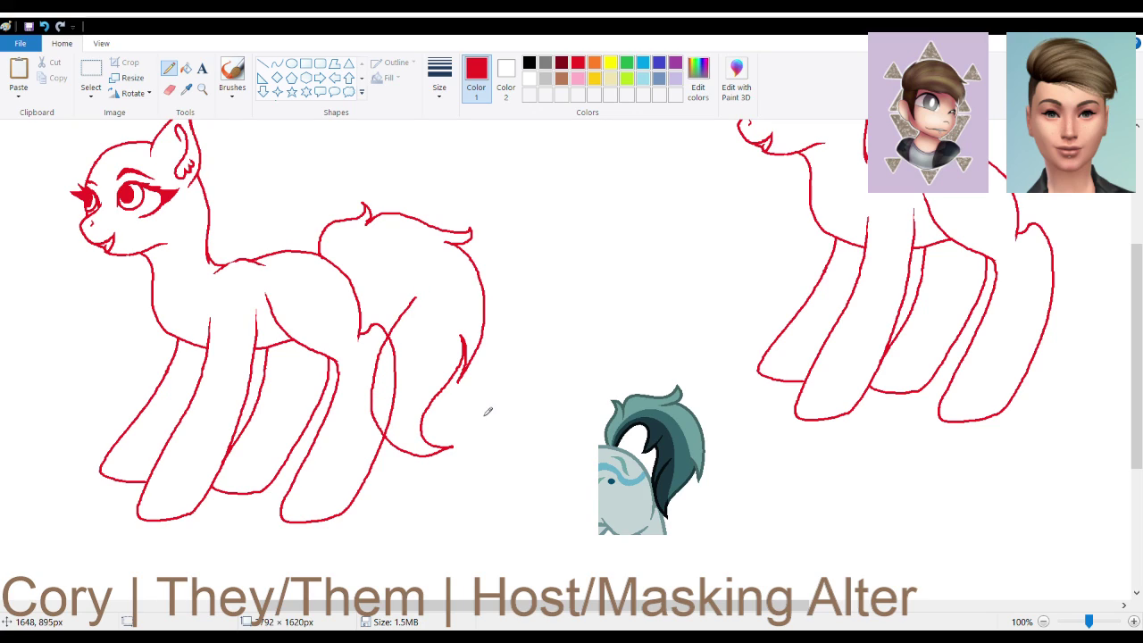
mouse_move(376, 386)
mouse_down()
mouse_move(364, 339)
mouse_move(399, 271)
mouse_up()
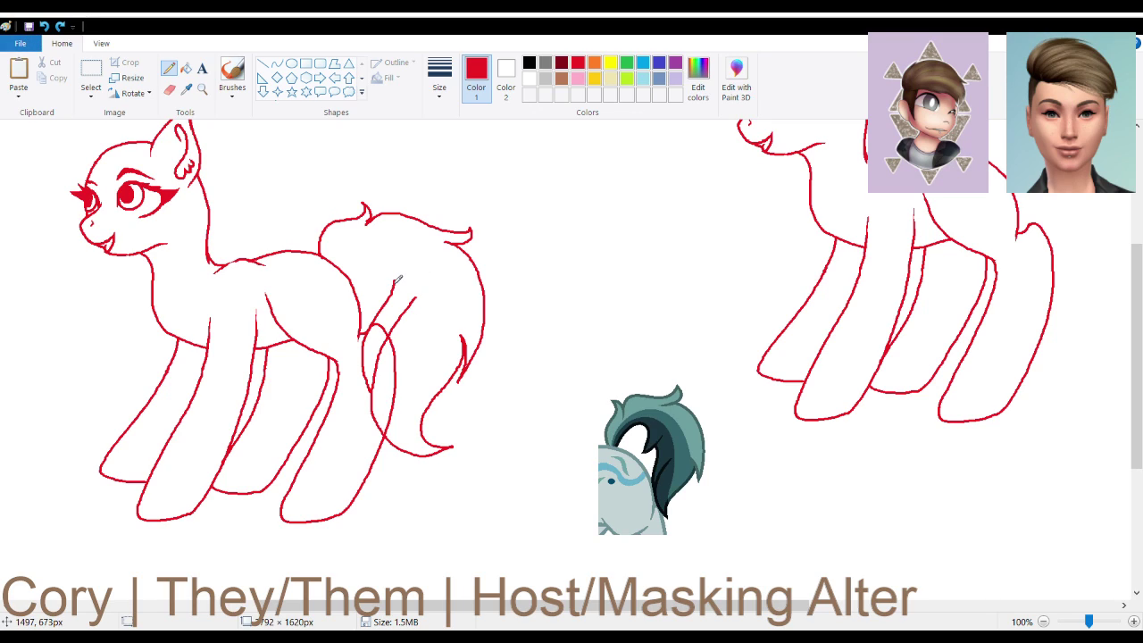
mouse_move(396, 264)
mouse_down()
mouse_move(382, 297)
mouse_move(388, 274)
mouse_move(338, 248)
mouse_up()
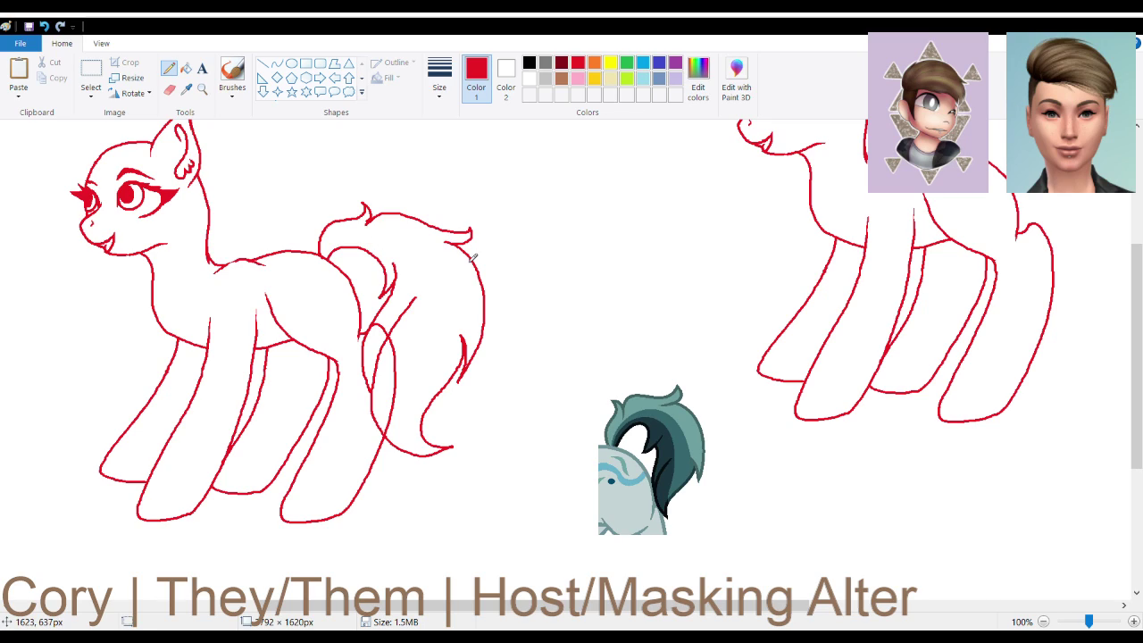
Erase the hind leg lines that overlap the new tail
click(169, 90)
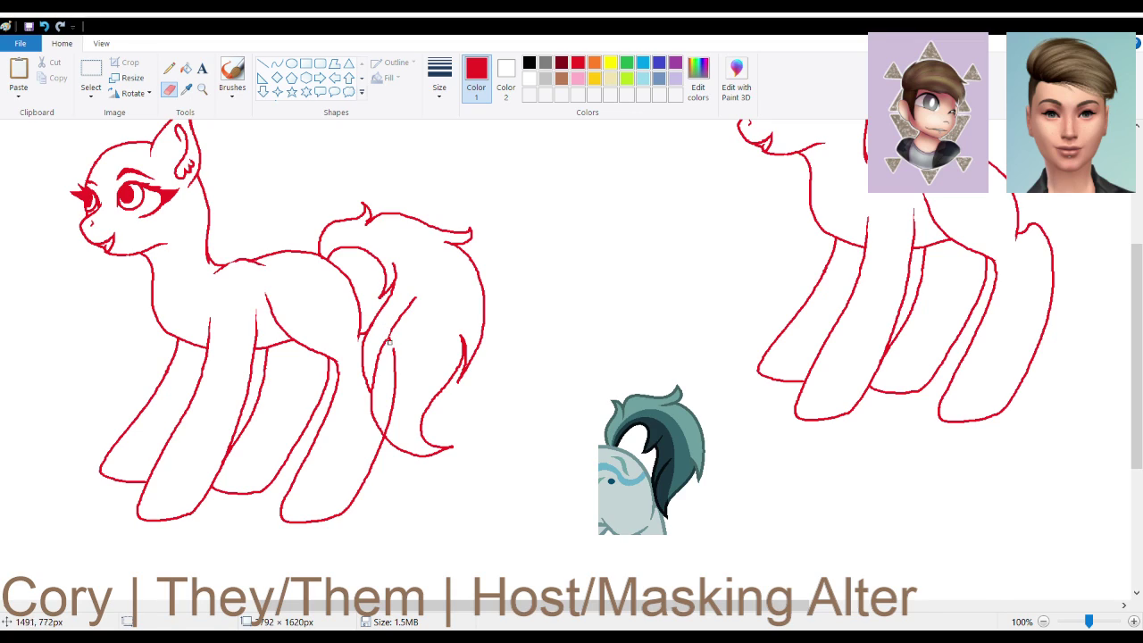
drag(394, 399, 388, 432)
scroll(406, 339, down, 3)
scroll(357, 298, up, 3)
Delete the copied tail reference from between the two pony sketches
click(91, 78)
drag(561, 340, 713, 561)
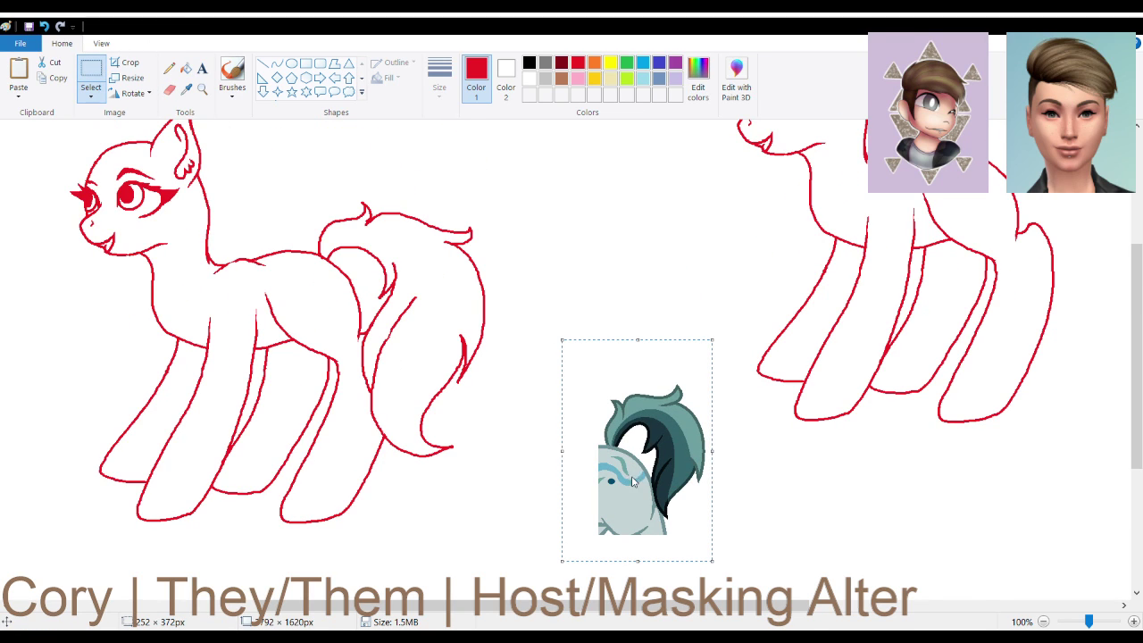
key(Delete)
Refine the two tufts along the tail's upper edge at 300% zoom, tapering their line ends into sharp points
drag(582, 611, 311, 607)
scroll(490, 452, up, 2)
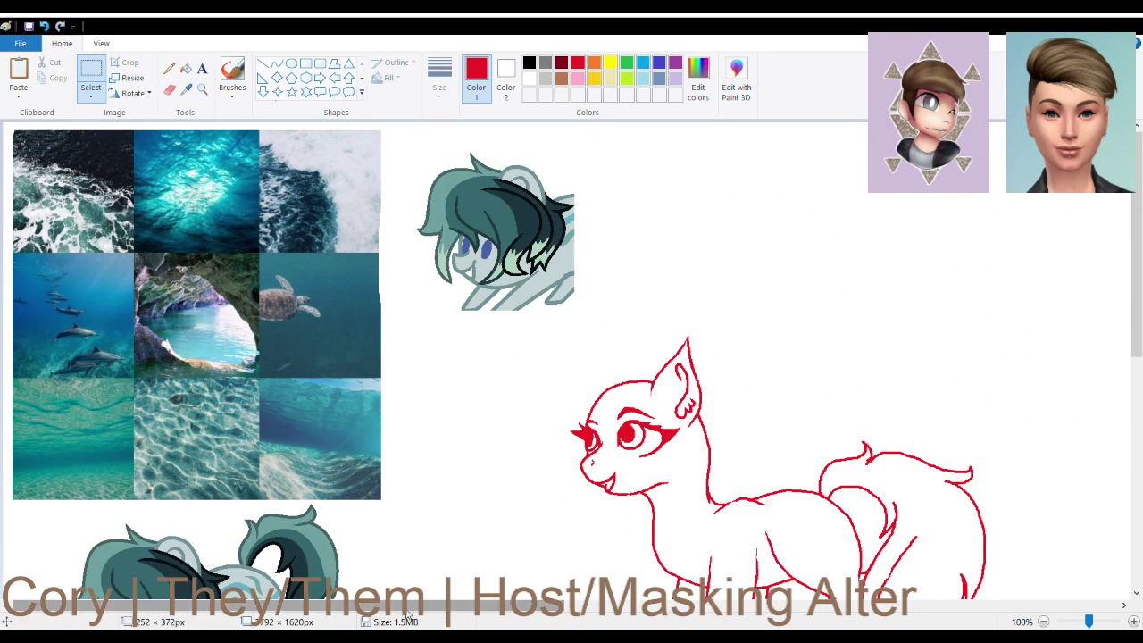
drag(405, 608, 645, 608)
scroll(715, 544, down, 3)
double_click(1133, 622)
scroll(626, 427, down, 3)
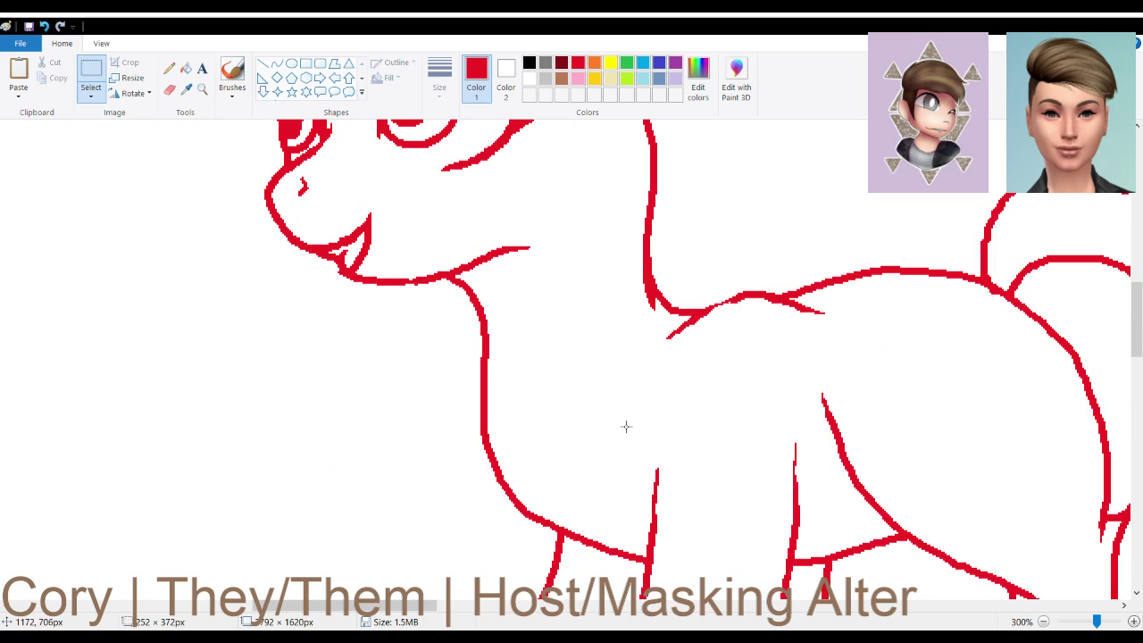
drag(369, 608, 484, 608)
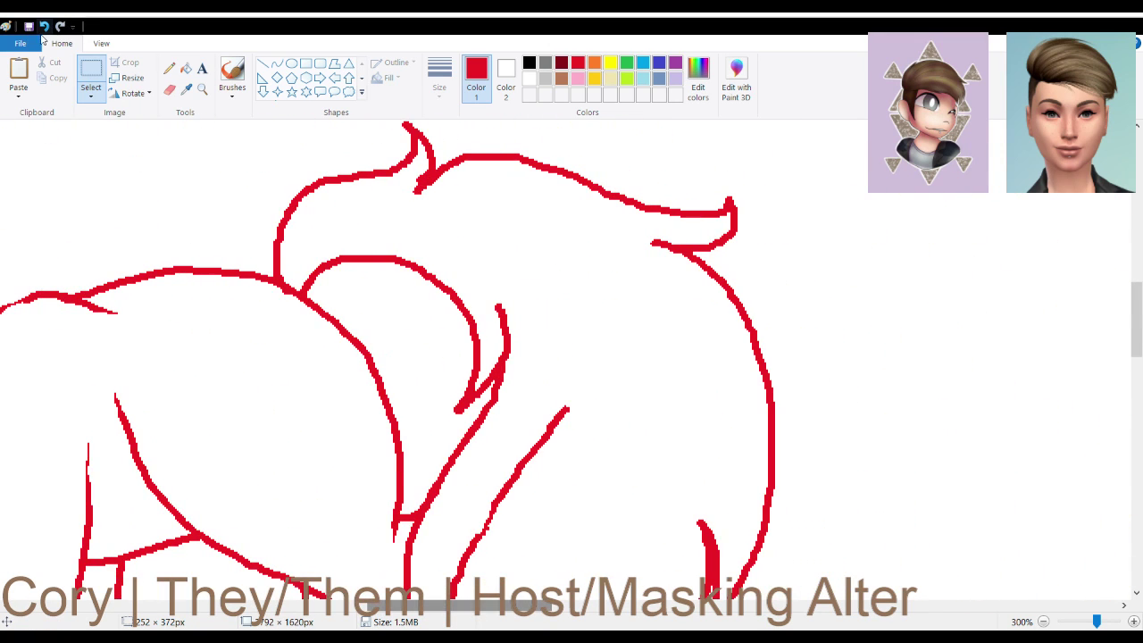
click(176, 69)
scroll(438, 257, up, 2)
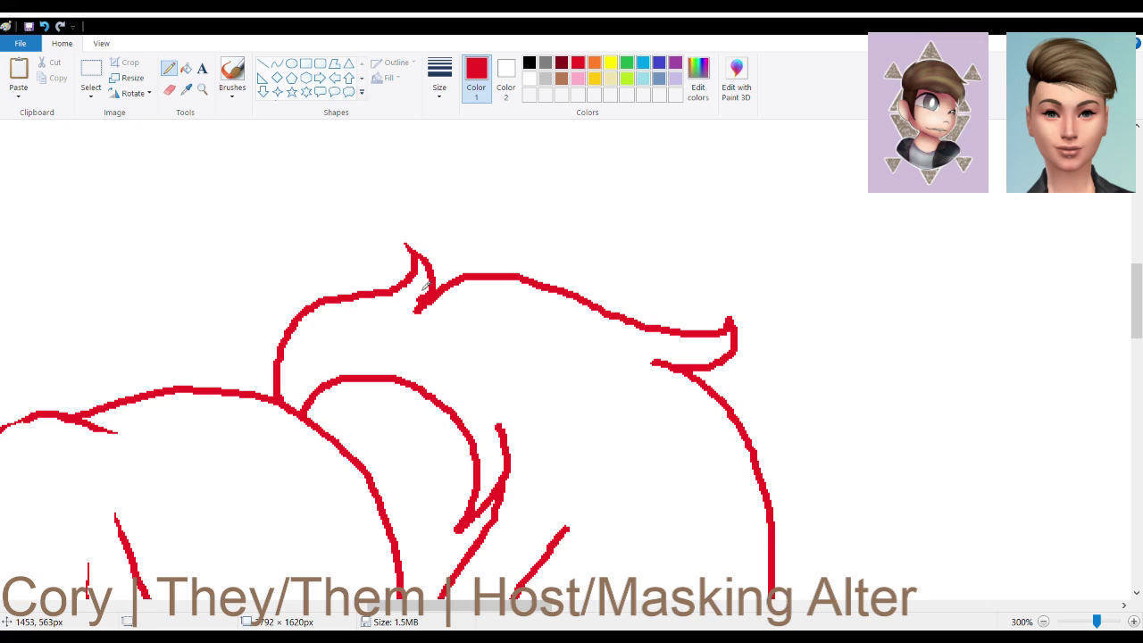
key(ctrl+z)
mouse_move(725, 326)
mouse_down()
mouse_move(731, 306)
mouse_move(738, 328)
mouse_up()
mouse_move(683, 379)
mouse_down()
mouse_move(645, 356)
mouse_move(683, 376)
mouse_up()
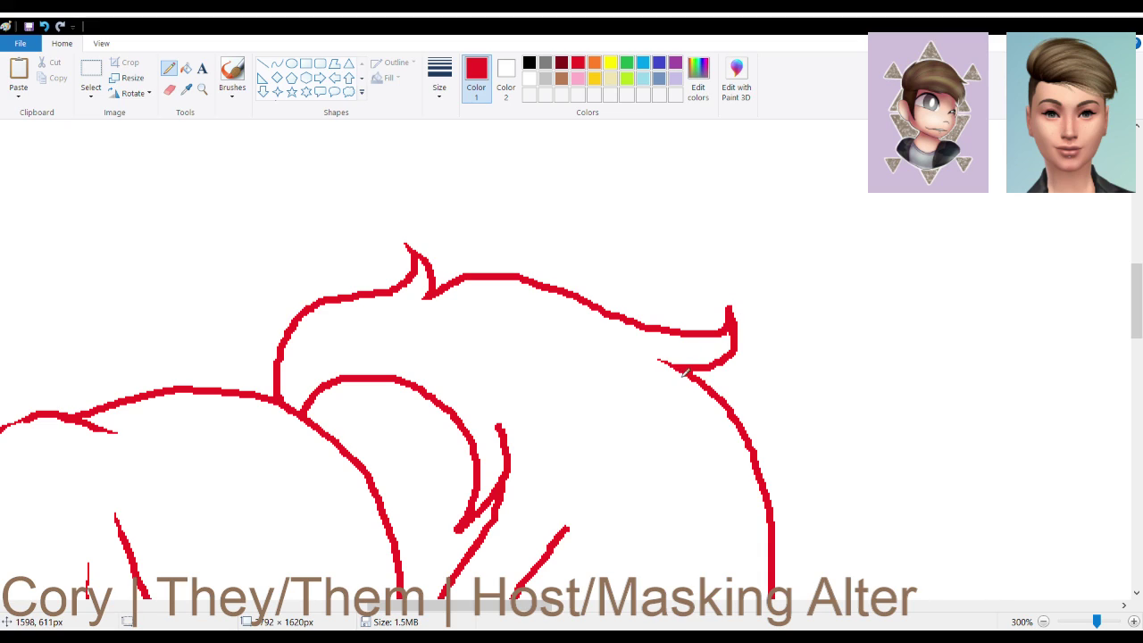
drag(720, 325, 728, 298)
drag(738, 325, 738, 307)
Taper the ends of the tail's inner curl and inner strand lines into thin points
scroll(623, 280, down, 3)
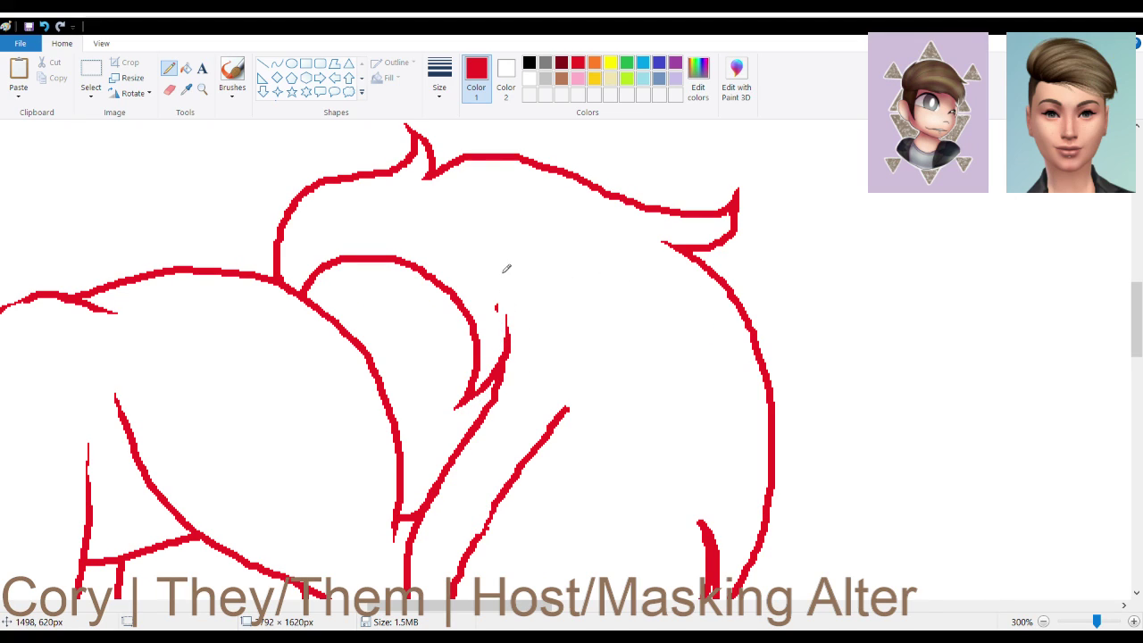
scroll(617, 408, down, 6)
drag(533, 229, 581, 139)
mouse_move(554, 193)
mouse_down()
mouse_move(564, 172)
mouse_move(549, 187)
mouse_up()
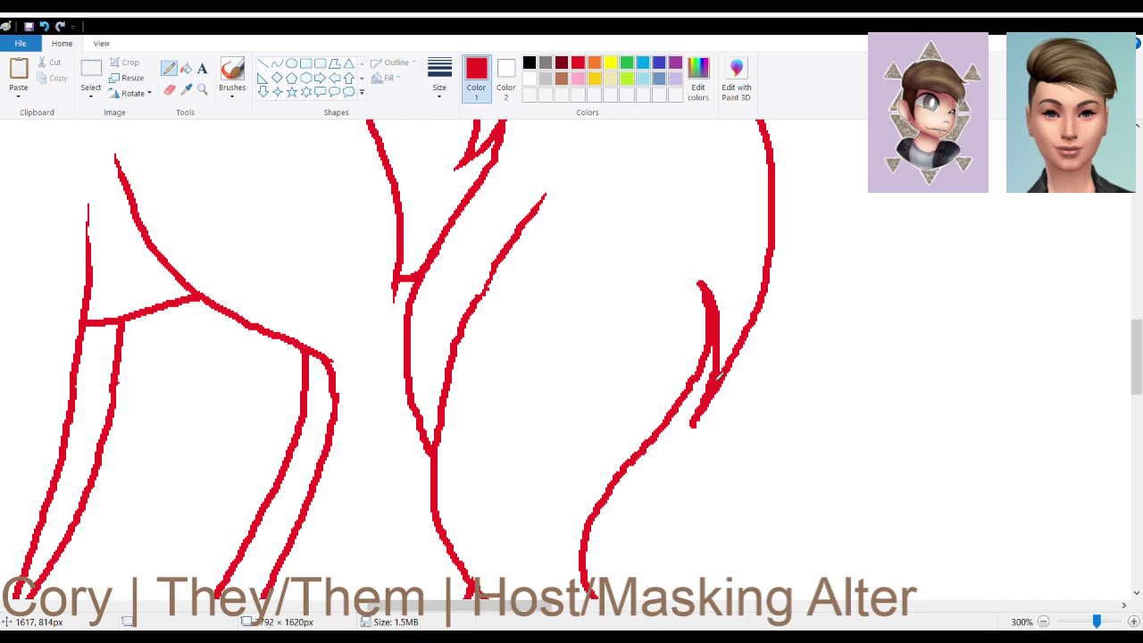
Sharpen the notch on the tail's outer edge and the pointed tip at its lower end
mouse_move(703, 343)
mouse_down()
mouse_move(702, 267)
mouse_move(700, 280)
mouse_up()
mouse_move(712, 367)
mouse_down()
mouse_move(697, 420)
mouse_move(696, 409)
mouse_up()
scroll(683, 375, down, 3)
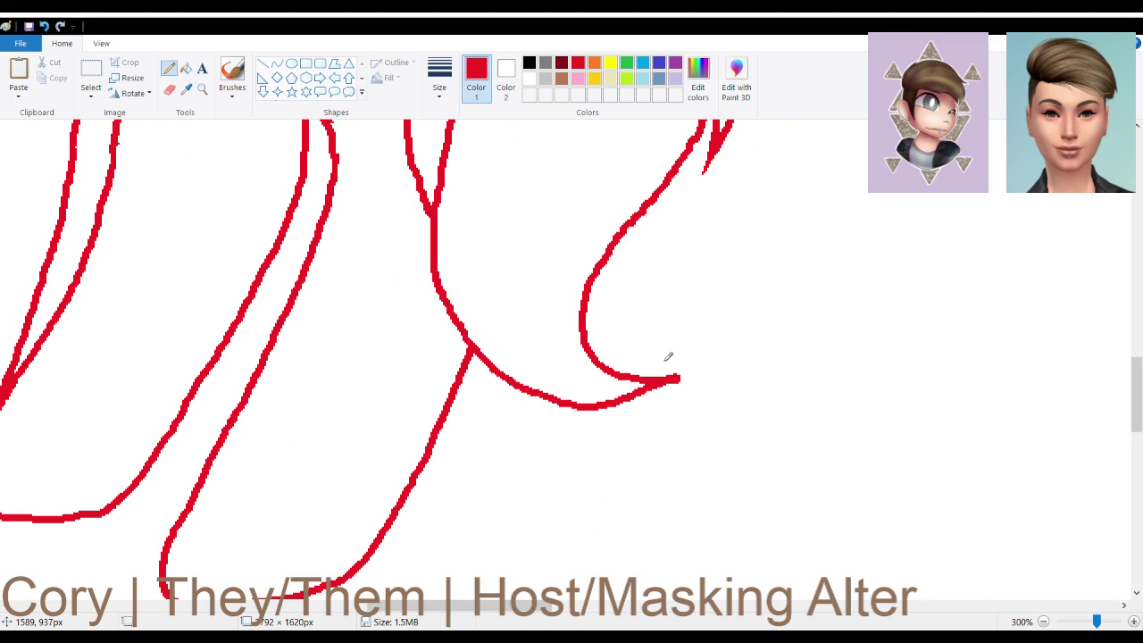
drag(647, 402, 687, 360)
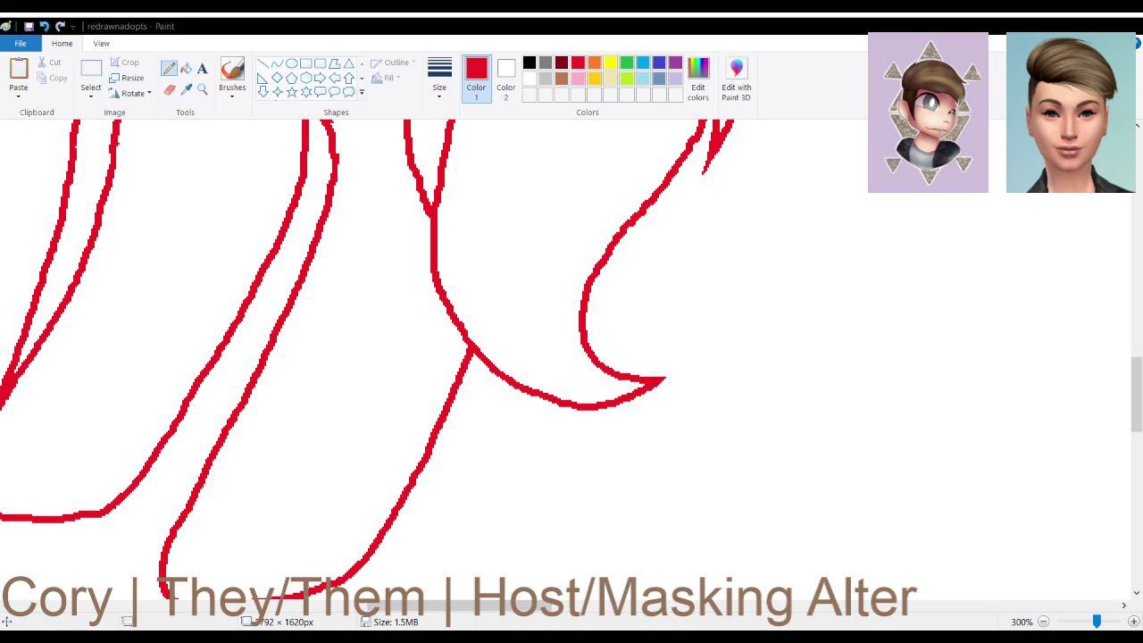
scroll(715, 301, up, 10)
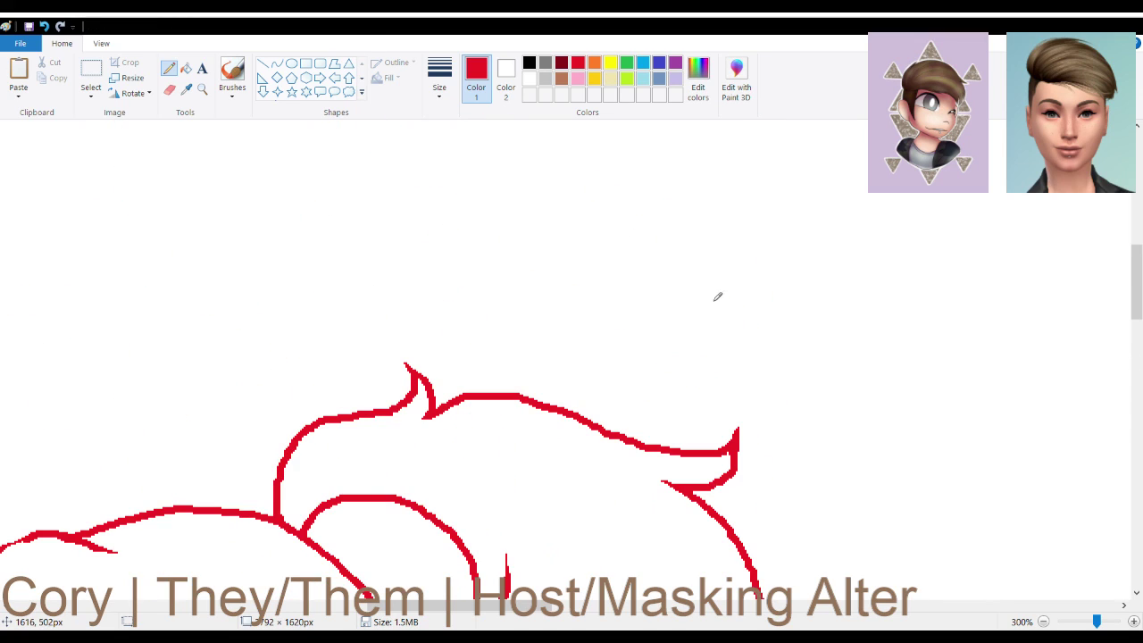
Smooth the rough kink in the tail's inner strand line below the inner curl
scroll(715, 301, down, 3)
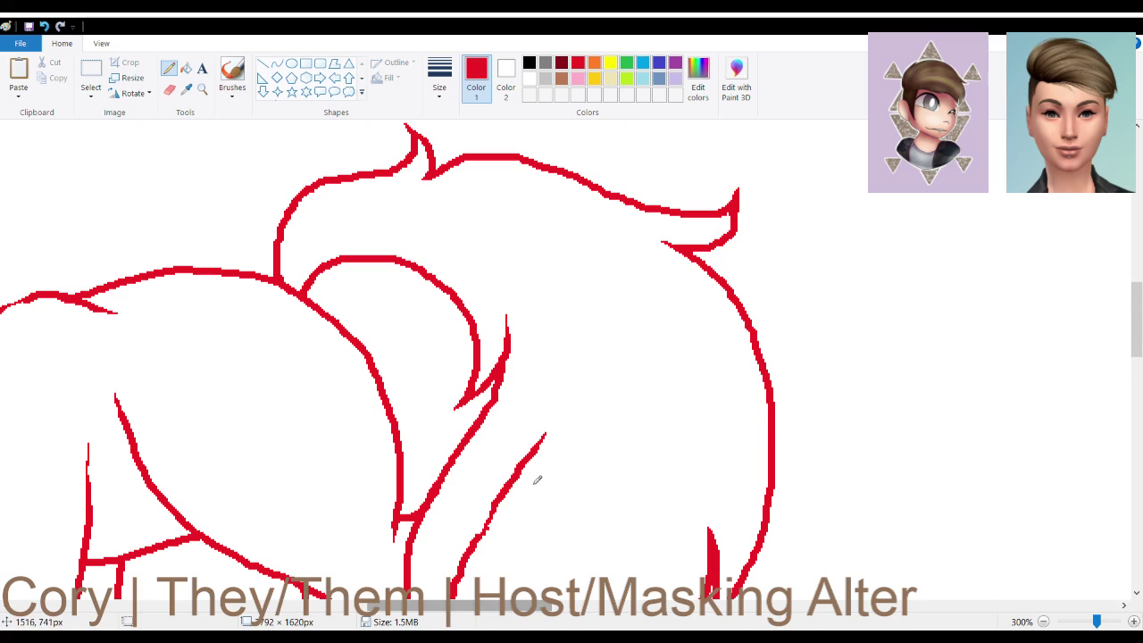
scroll(540, 490, down, 3)
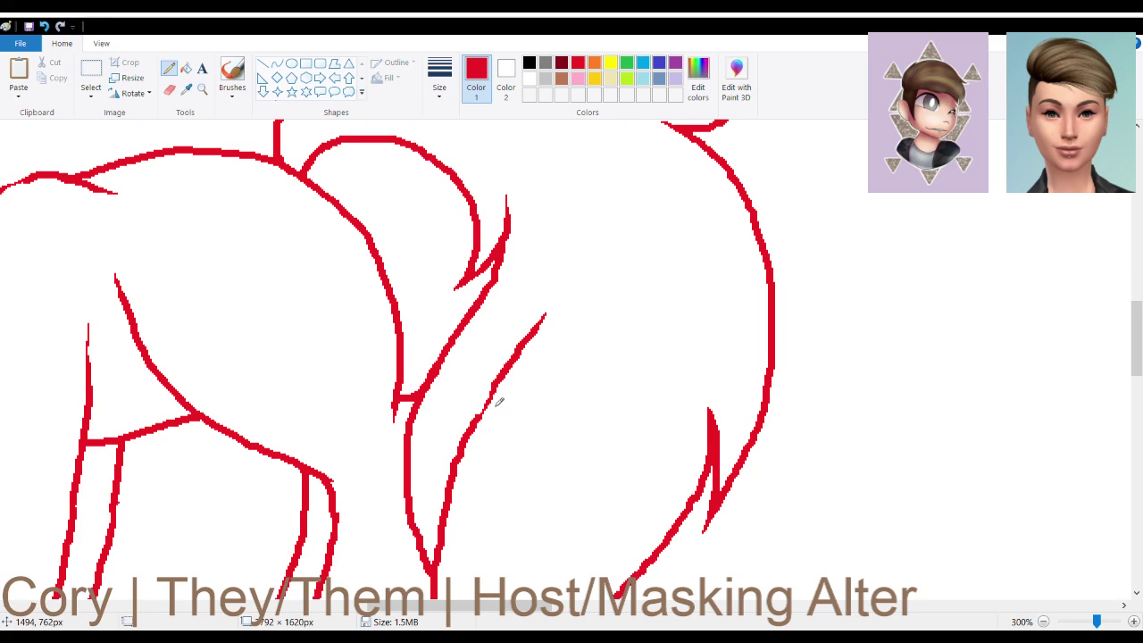
drag(496, 382, 485, 420)
scroll(562, 439, down, 5)
scroll(542, 483, up, 4)
scroll(527, 554, up, 4)
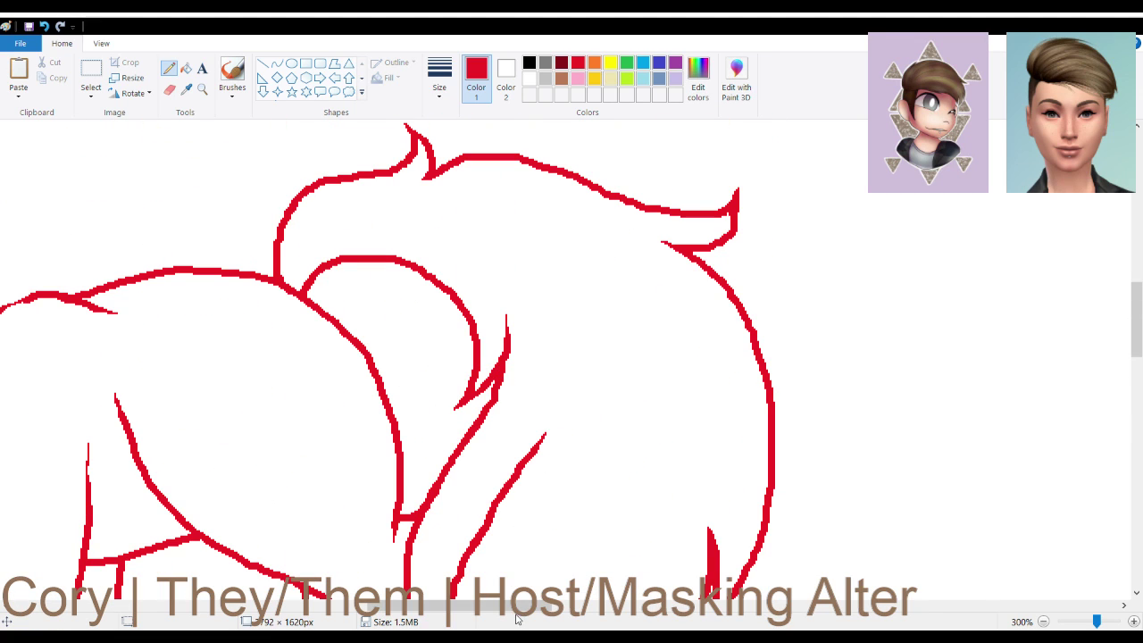
Move the teal-maned head reference from above the pony sketch down beside its chest
drag(509, 606, 345, 607)
scroll(500, 465, up, 5)
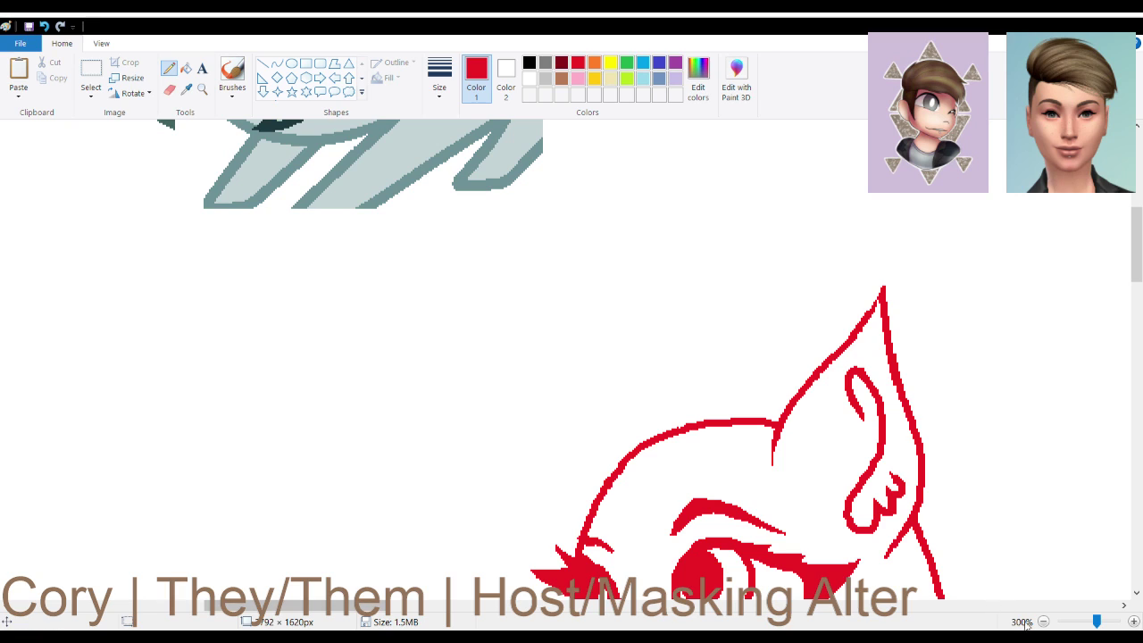
click(1043, 622)
scroll(715, 286, up, 3)
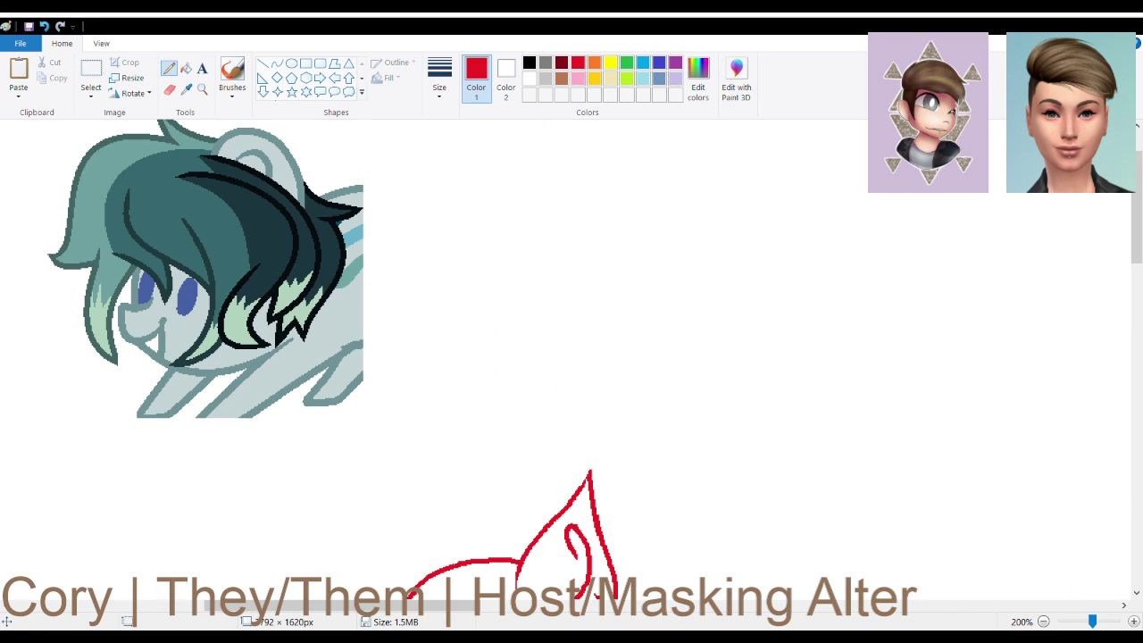
click(1044, 622)
scroll(1142, 386, left, 5)
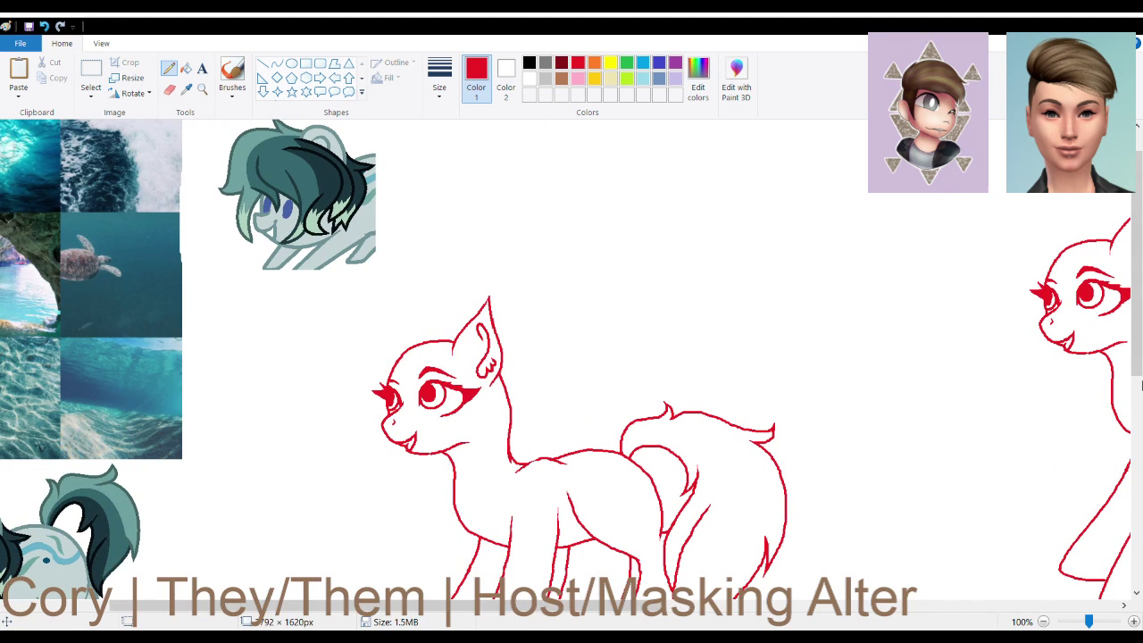
scroll(1136, 348, up, 1)
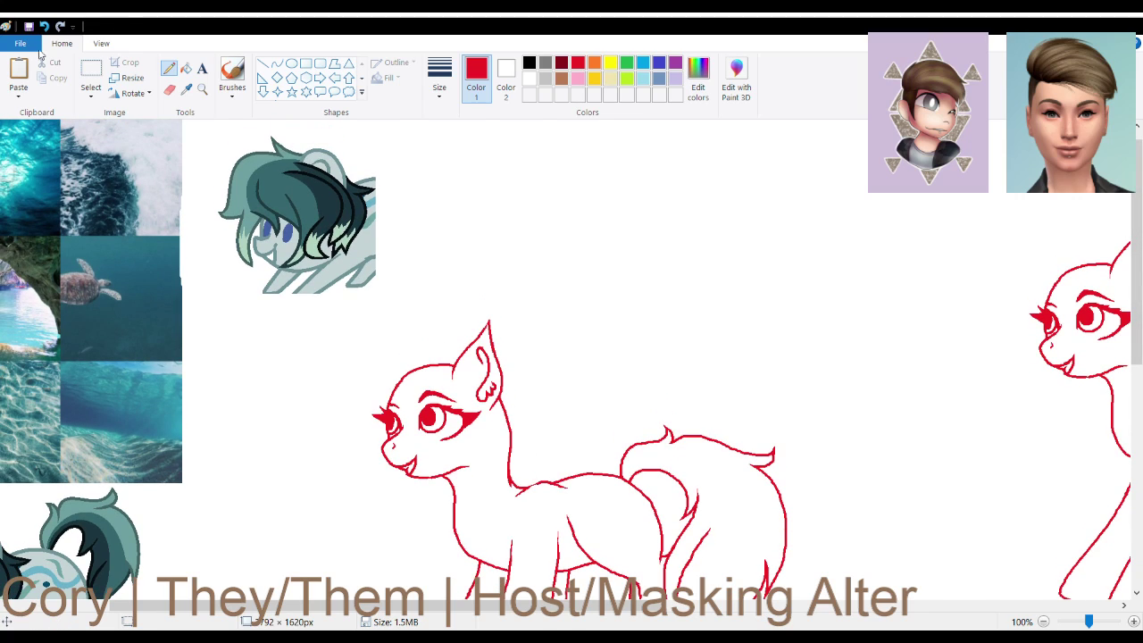
click(90, 76)
drag(215, 125, 400, 315)
drag(321, 235, 303, 503)
scroll(314, 389, down, 5)
drag(304, 359, 312, 425)
click(553, 439)
At 200% zoom, draw the back mane lock's outer line curving from the ear's base down the neck
click(1133, 622)
scroll(872, 430, down, 4)
scroll(871, 430, right, 6)
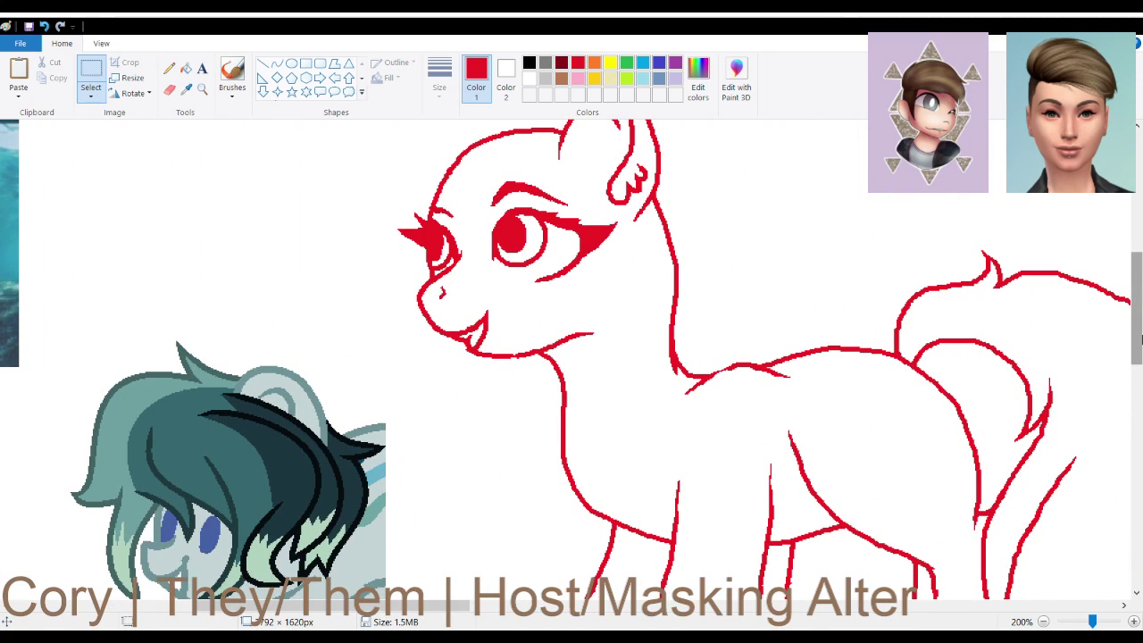
drag(1141, 340, 1141, 344)
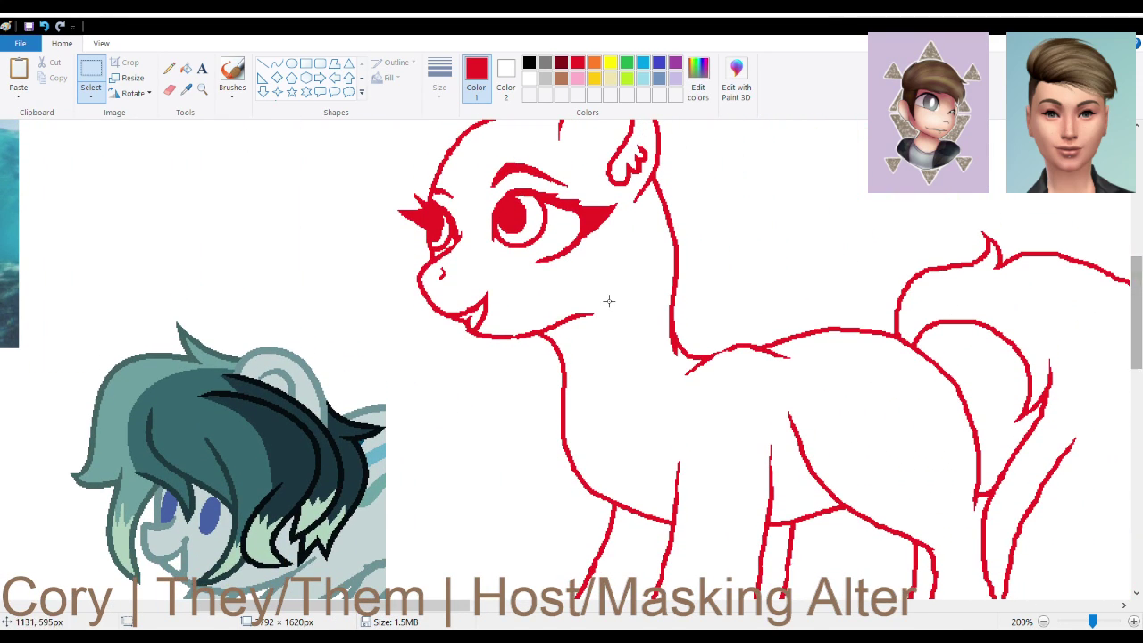
click(169, 68)
scroll(1134, 321, up, 1)
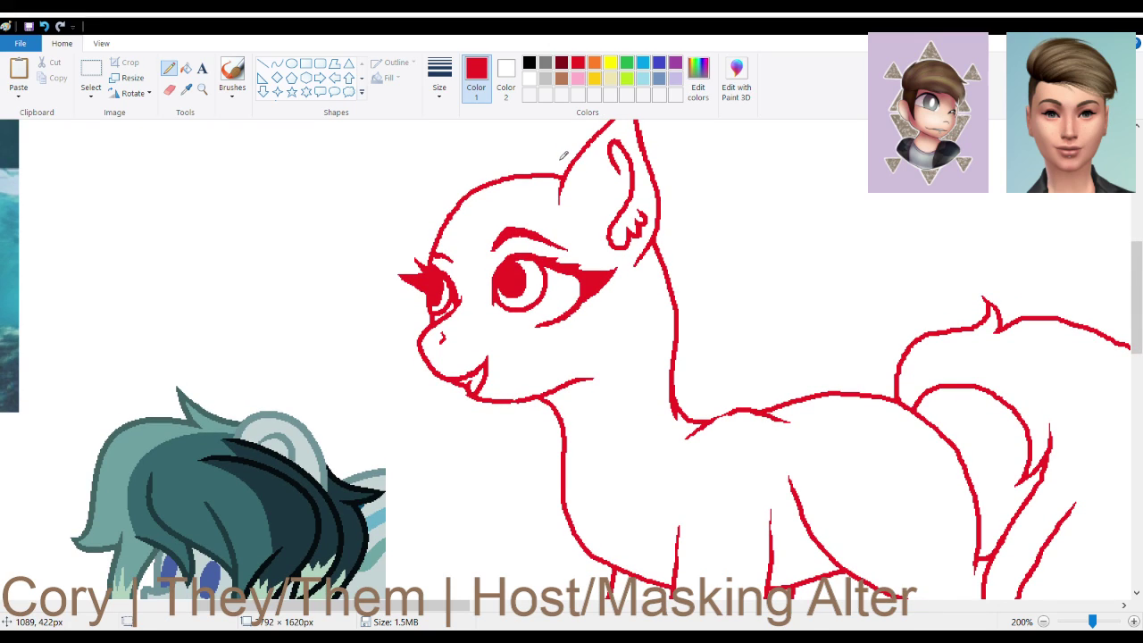
mouse_move(564, 152)
mouse_down()
mouse_move(638, 191)
mouse_move(677, 248)
mouse_move(682, 295)
mouse_move(631, 394)
mouse_up()
scroll(678, 361, down, 1)
scroll(678, 351, up, 1)
Try an inner edge running from the back lock's tip up to the eye's outer corner, and undo it
drag(631, 392, 634, 289)
click(43, 26)
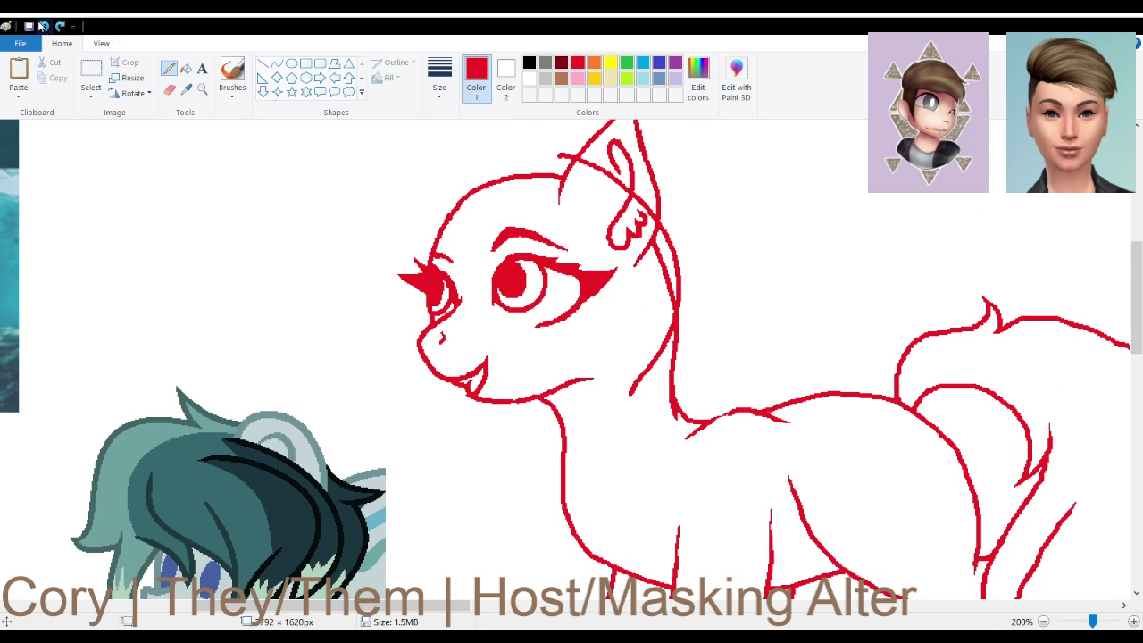
mouse_move(630, 390)
mouse_down()
mouse_move(620, 420)
mouse_move(637, 288)
mouse_move(635, 259)
mouse_up()
scroll(674, 258, down, 3)
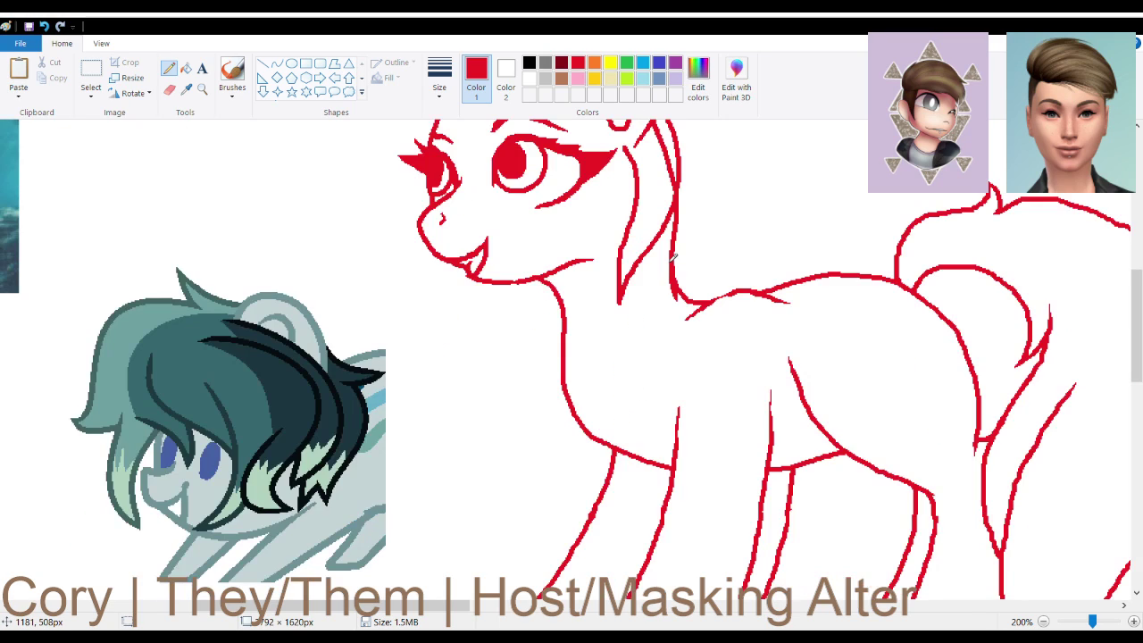
scroll(669, 262, up, 3)
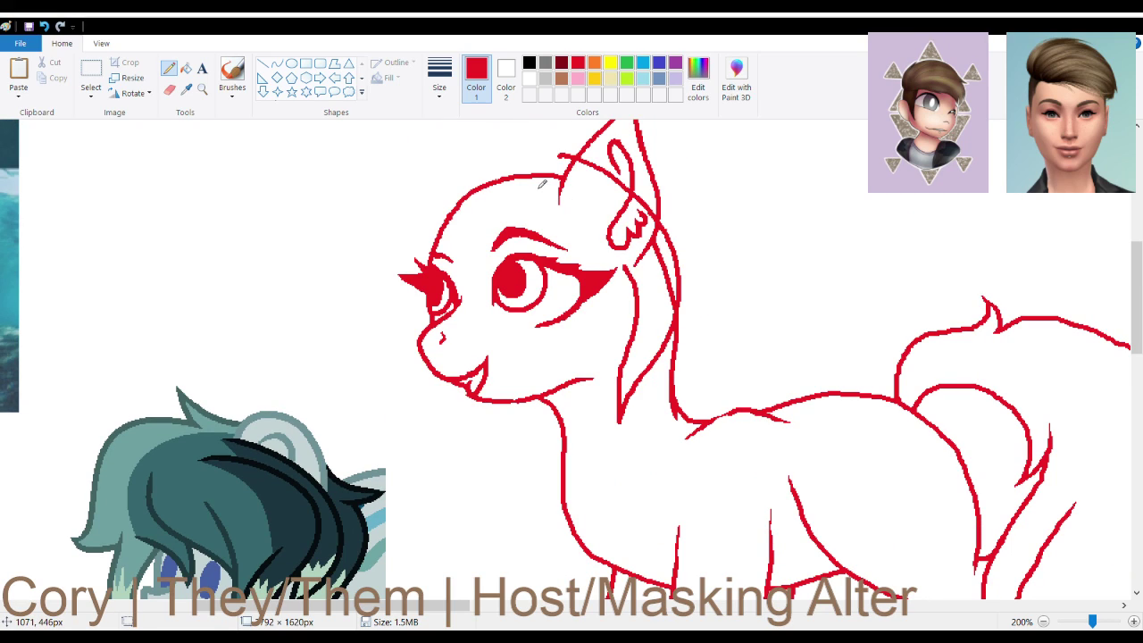
click(44, 26)
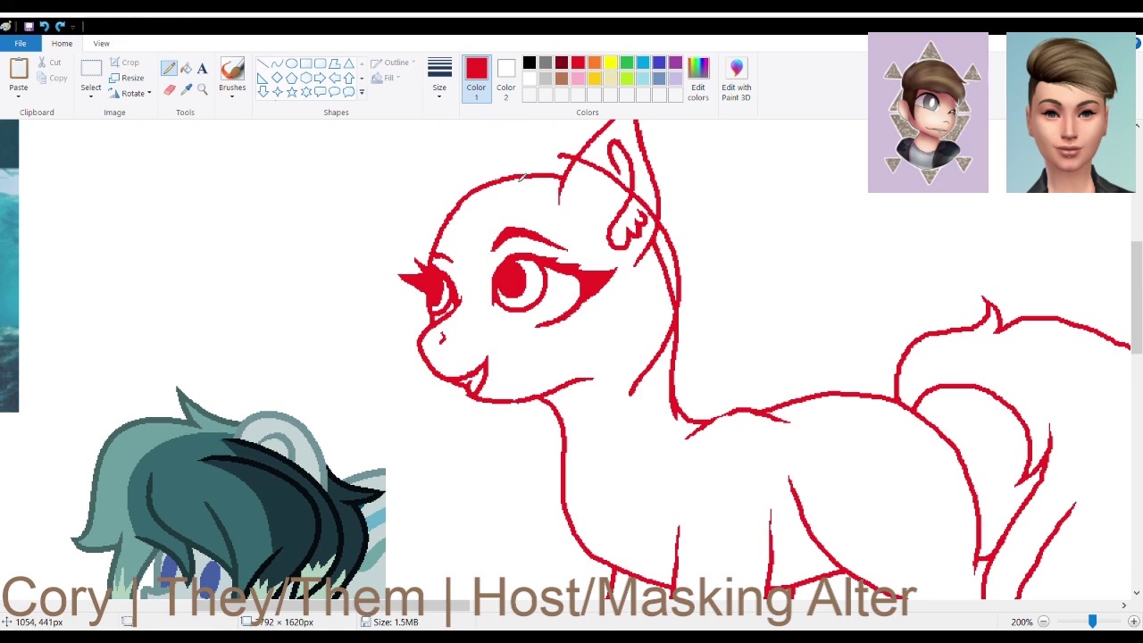
Draw a second mane lock sweeping from the forehead behind the cheek to a point on the neck, with its inner edge ending near the eye
mouse_move(502, 190)
mouse_down()
mouse_move(589, 212)
mouse_move(632, 252)
mouse_move(638, 327)
mouse_move(607, 362)
mouse_move(587, 425)
mouse_move(620, 446)
mouse_up()
scroll(630, 401, down, 3)
scroll(615, 366, up, 3)
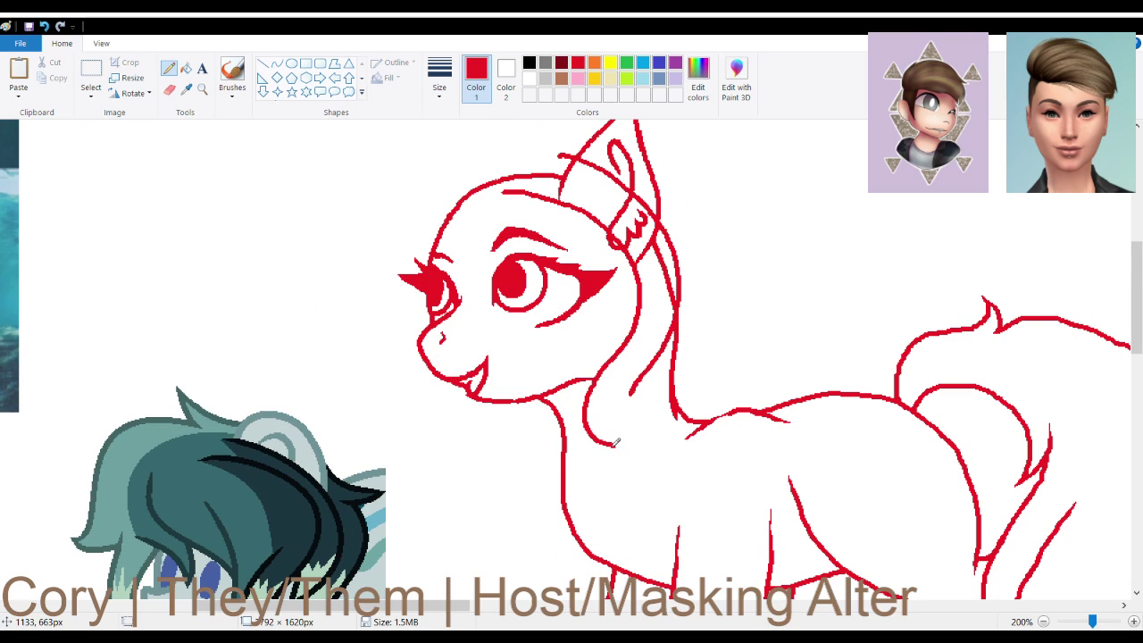
mouse_move(614, 442)
mouse_down()
mouse_move(568, 424)
mouse_move(553, 370)
mouse_move(591, 303)
mouse_up()
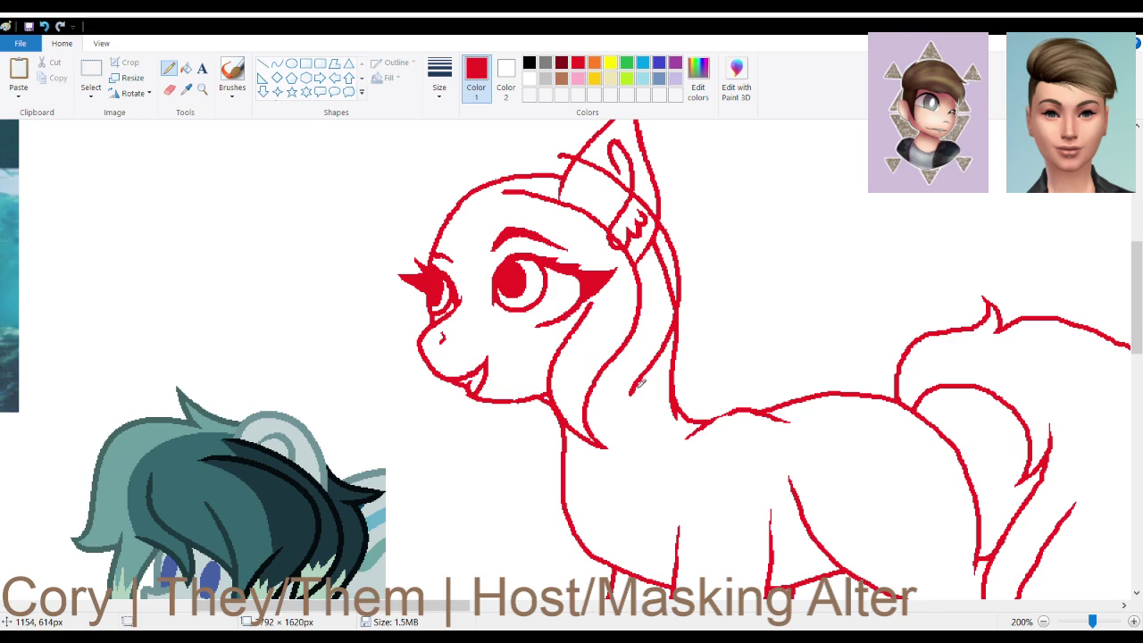
Close the back lock into a pointed tip, and erase the ear fluff and neck lines covered by the mane
mouse_move(629, 391)
mouse_down()
mouse_move(632, 428)
mouse_move(606, 365)
mouse_up()
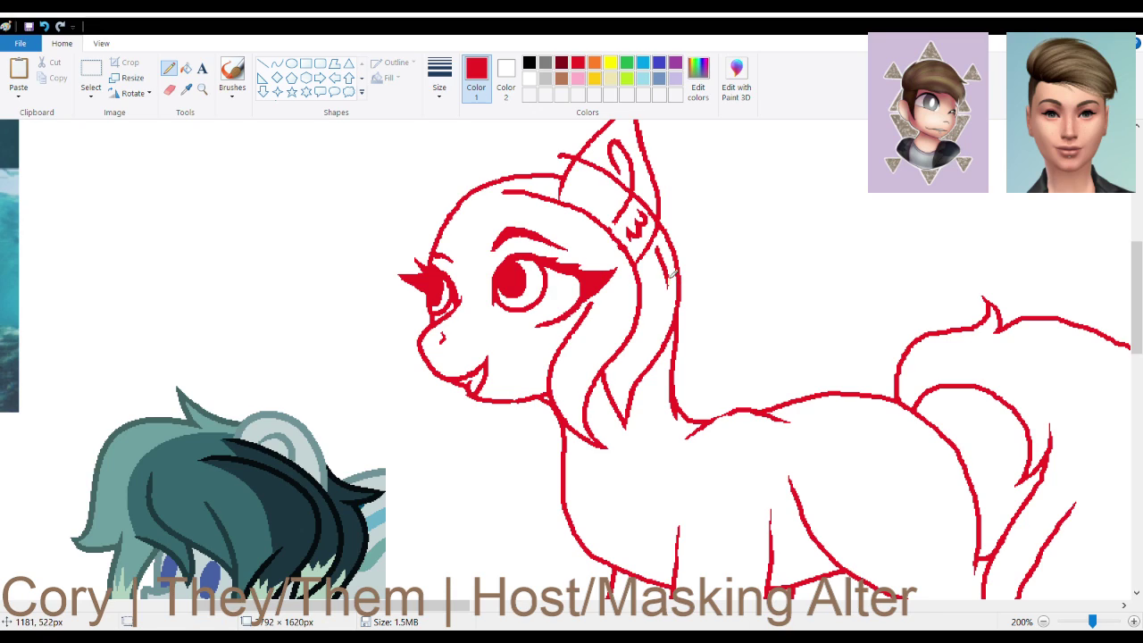
mouse_move(640, 265)
mouse_down()
mouse_move(645, 236)
mouse_move(639, 259)
mouse_move(634, 226)
mouse_move(638, 249)
mouse_up()
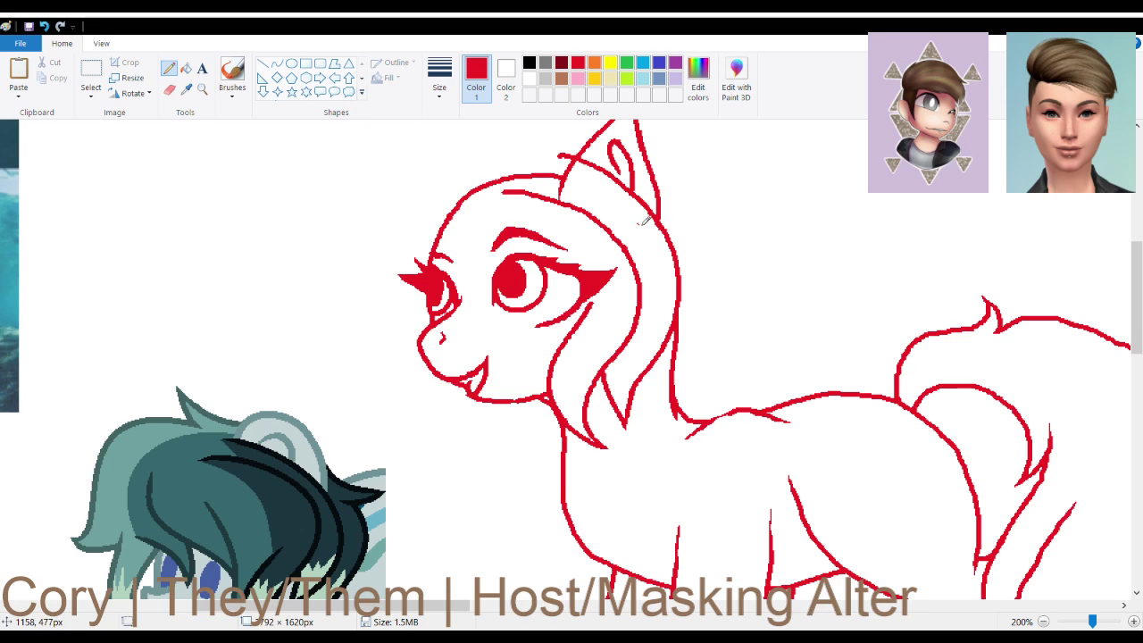
Try a thin front strand running from below the jaw up through the near eye, and undo it
scroll(661, 348, down, 3)
scroll(658, 343, up, 3)
scroll(657, 343, down, 3)
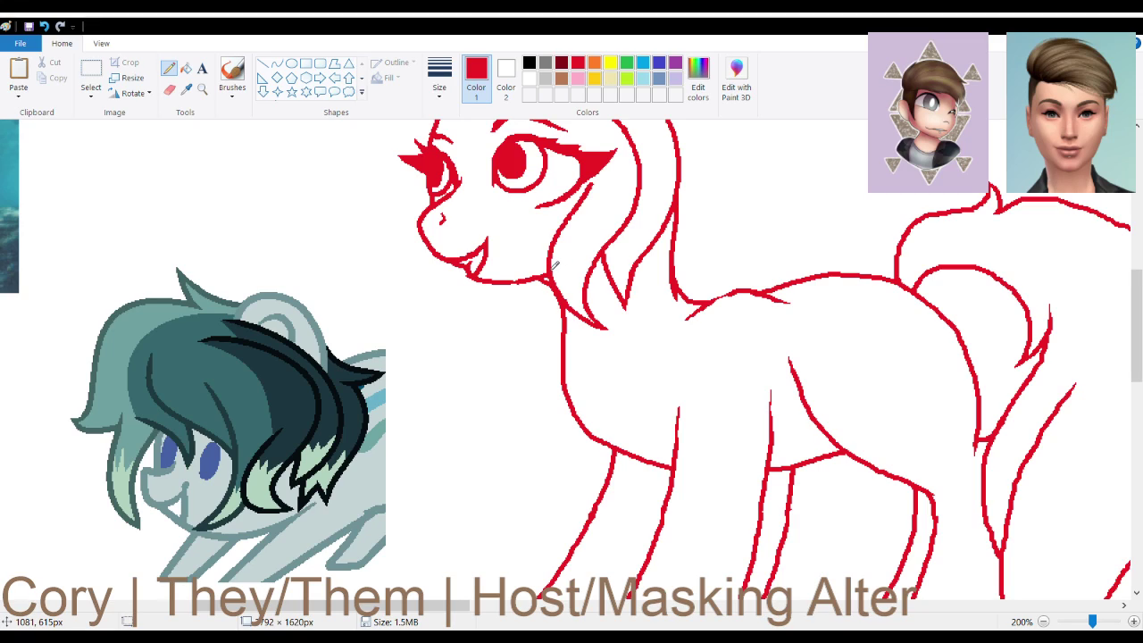
mouse_move(552, 279)
mouse_down()
mouse_move(541, 307)
mouse_move(542, 239)
mouse_move(527, 143)
mouse_move(513, 125)
mouse_up()
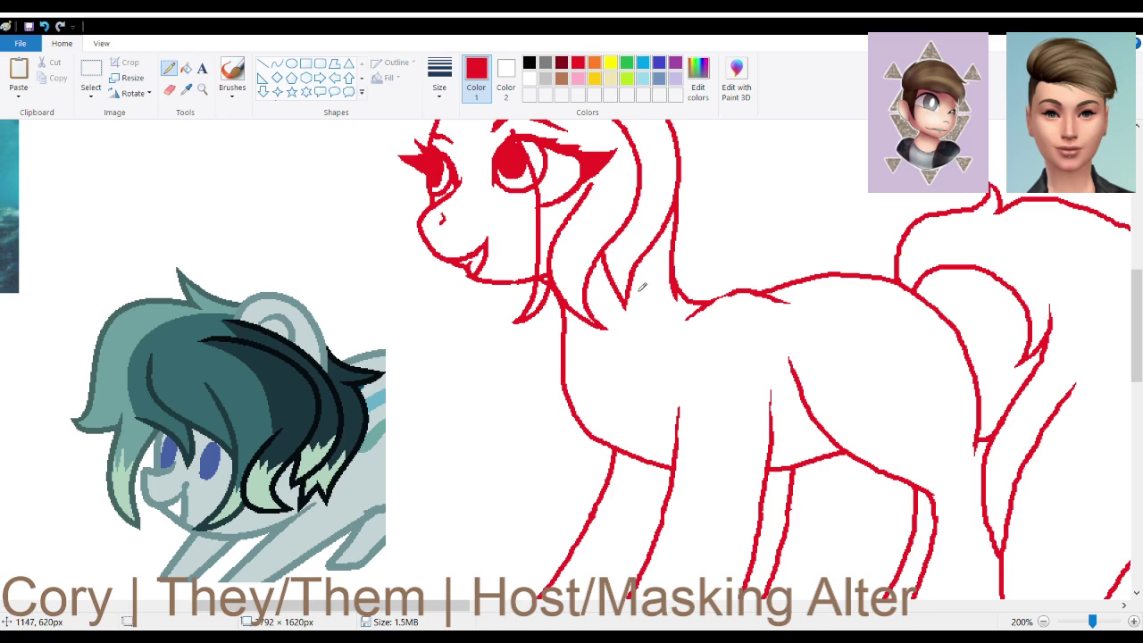
scroll(622, 255, up, 3)
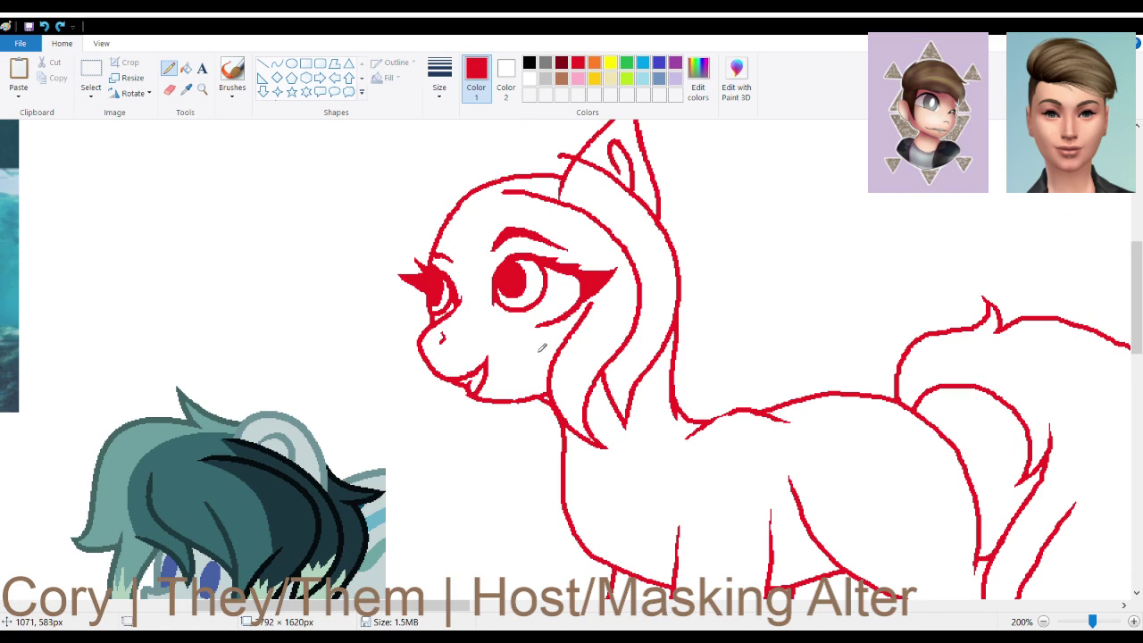
Draw the front strand from the forehead across the near eye to below the jaw, and clear the eyebrow and lashes it covers
mouse_move(500, 207)
mouse_down()
mouse_move(549, 302)
mouse_move(547, 350)
mouse_move(506, 431)
mouse_move(554, 402)
mouse_up()
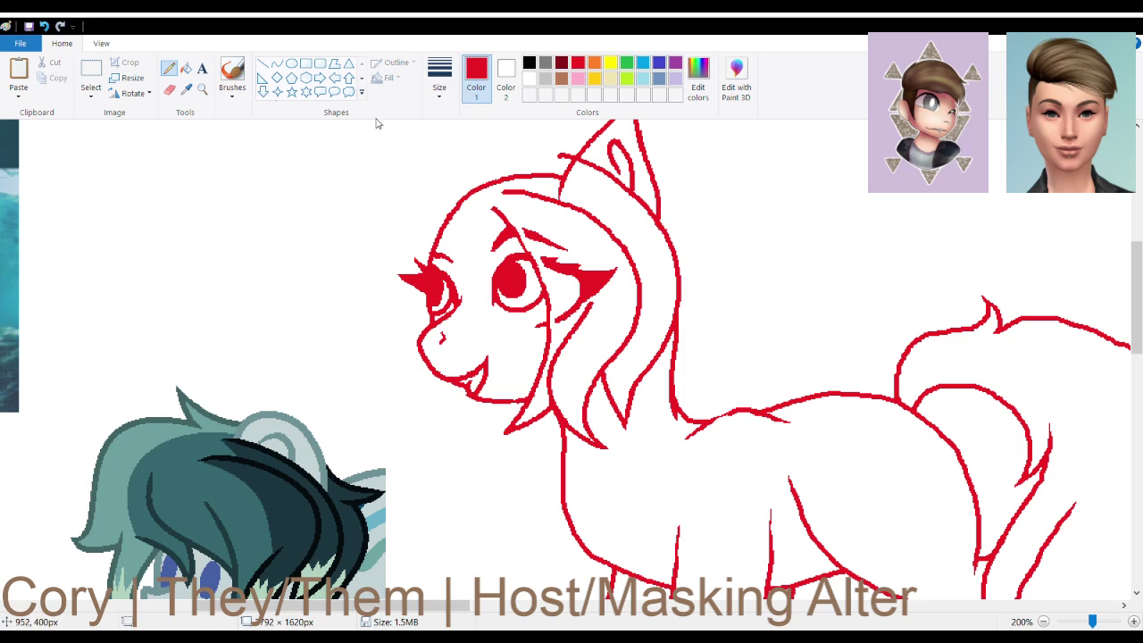
click(170, 90)
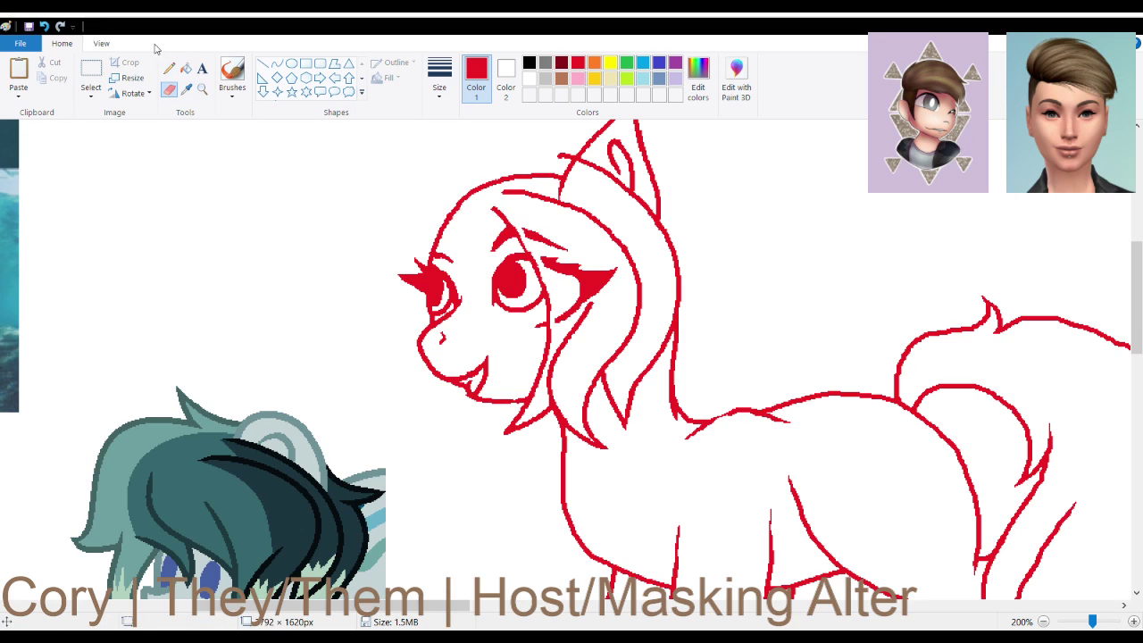
click(185, 69)
right_click(549, 241)
right_click(582, 275)
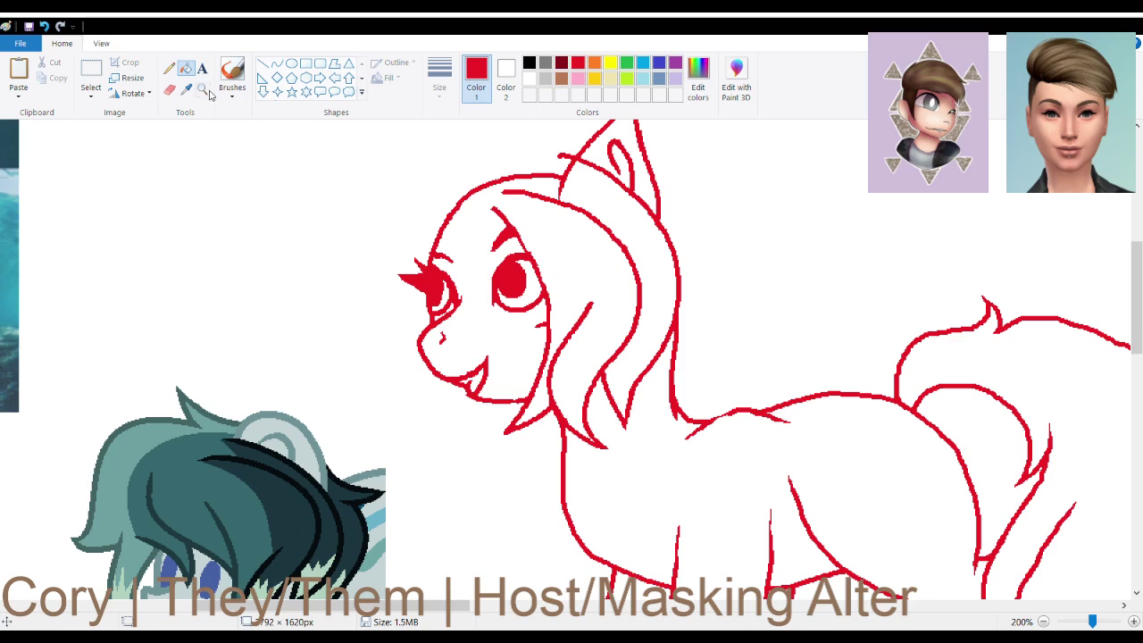
Refine the front strand's edges beside the near eye, tapering the upper line end and the tip below the jaw
click(169, 68)
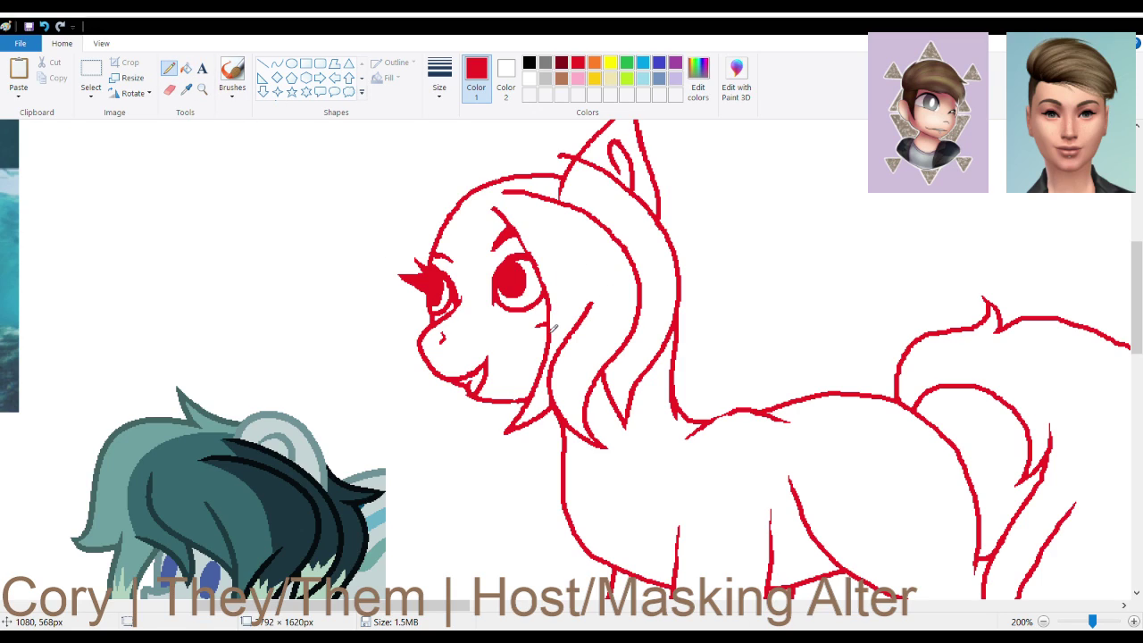
mouse_move(553, 326)
mouse_down()
mouse_move(532, 247)
mouse_move(486, 201)
mouse_up()
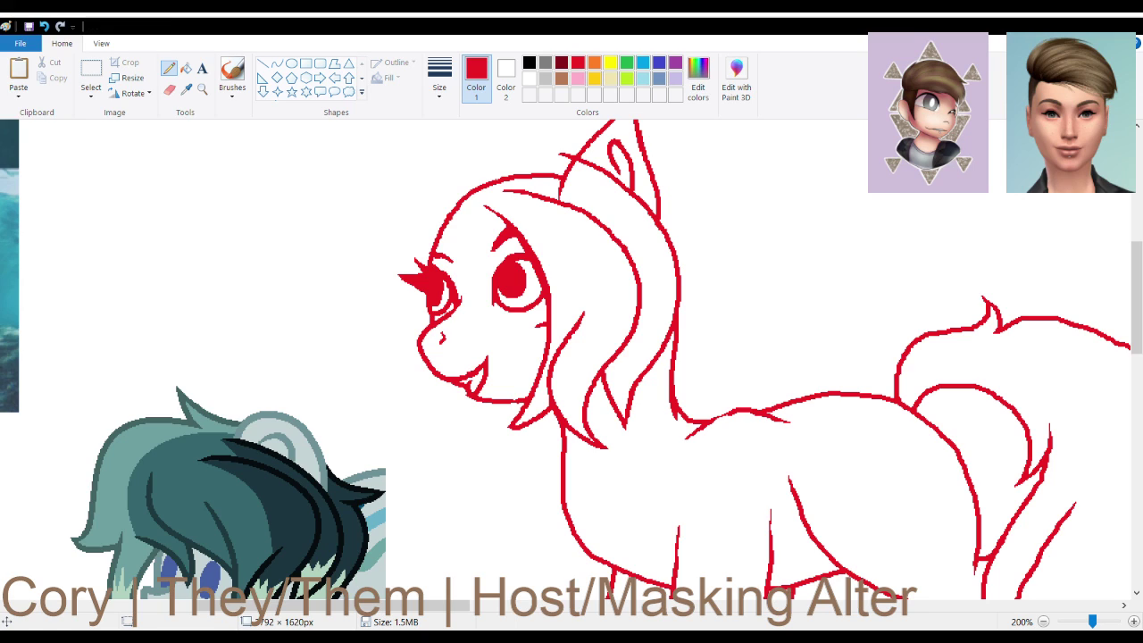
Draw the swept bangs over the forehead with a point between the eyes, and erase the forehead outline beneath them
scroll(485, 301, down, 3)
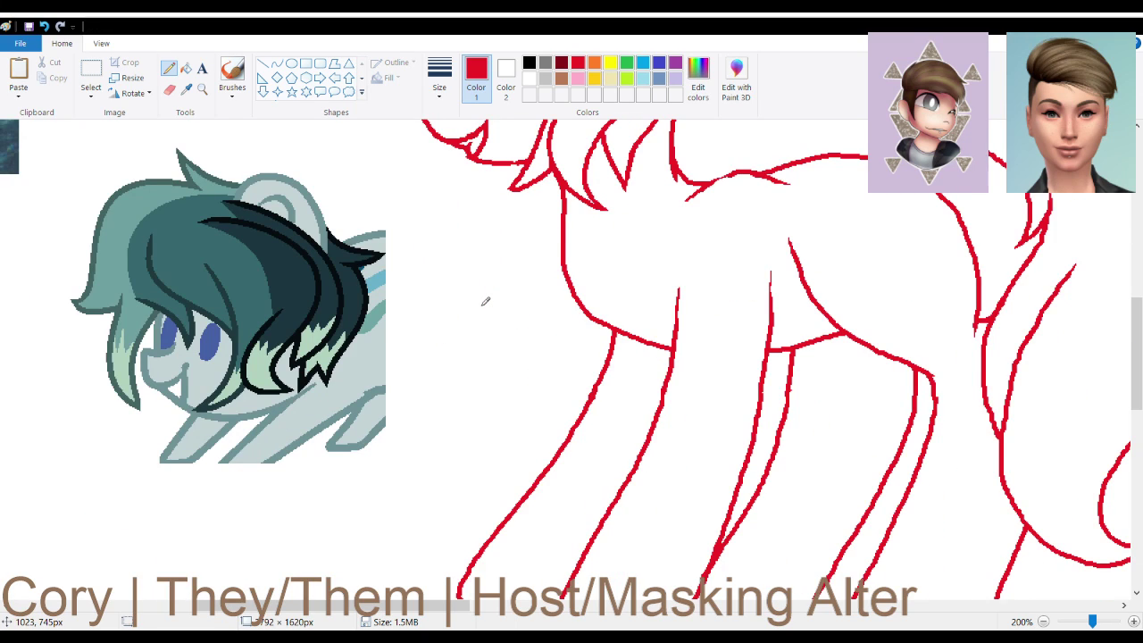
scroll(485, 301, up, 3)
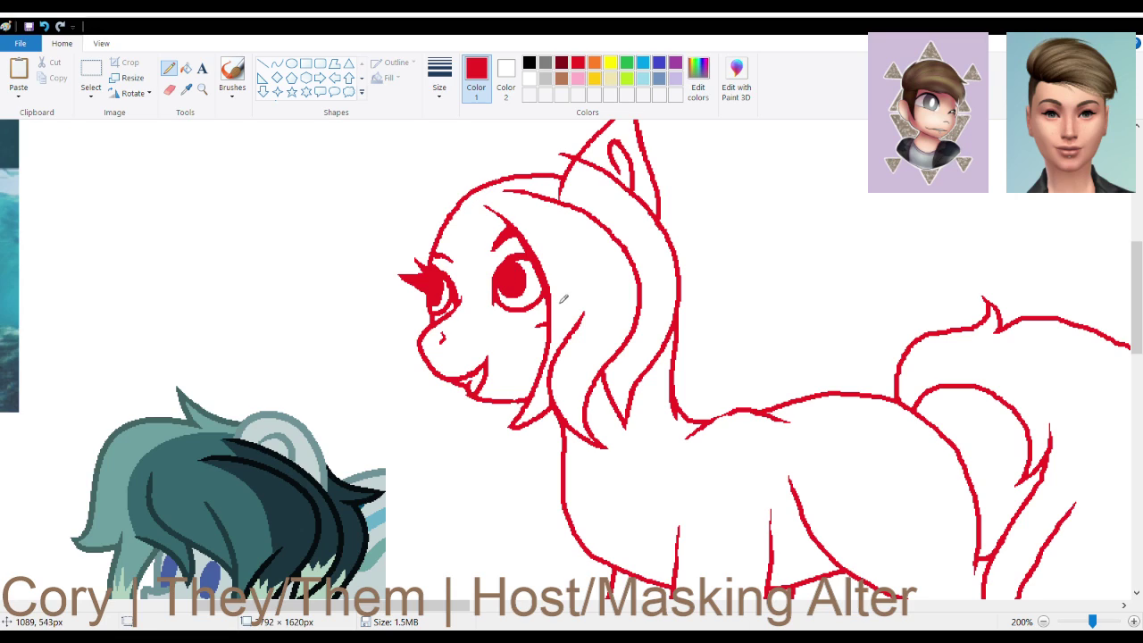
drag(552, 295, 427, 198)
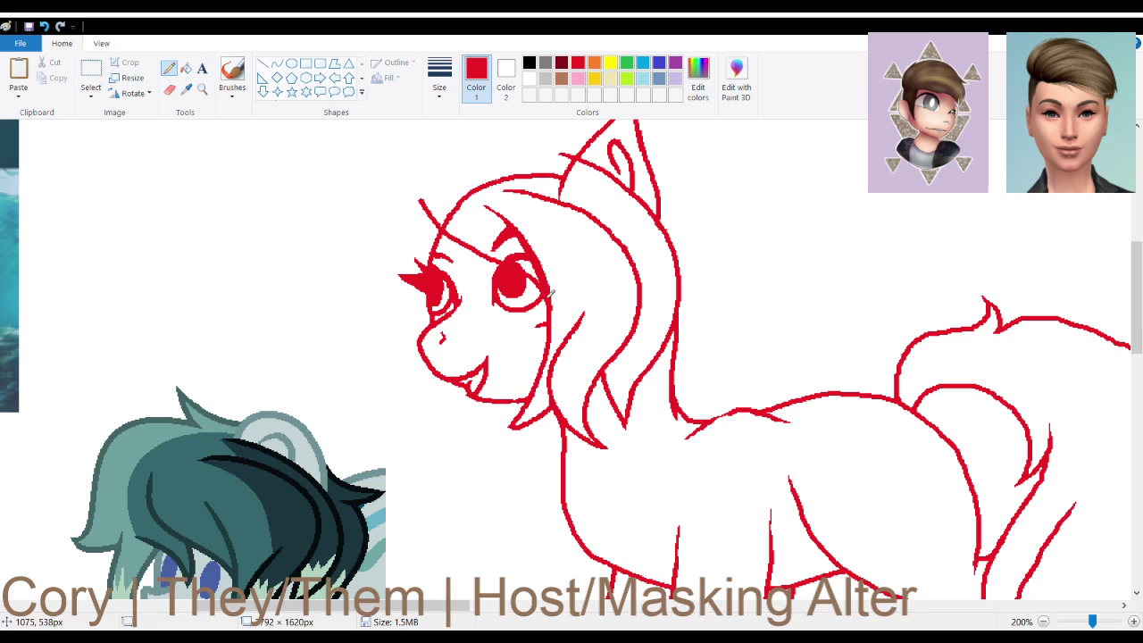
mouse_move(464, 246)
mouse_down()
mouse_move(482, 302)
mouse_move(469, 272)
mouse_move(399, 241)
mouse_up()
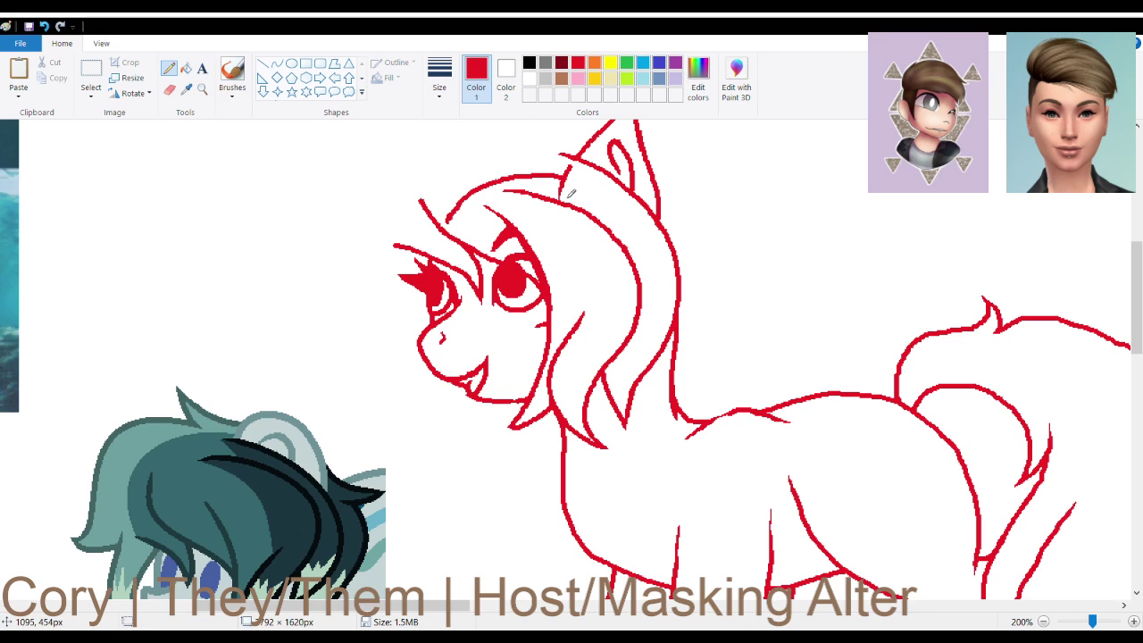
Clear the old skull outline, lower ear line and near eyebrow that the mane covers
click(186, 69)
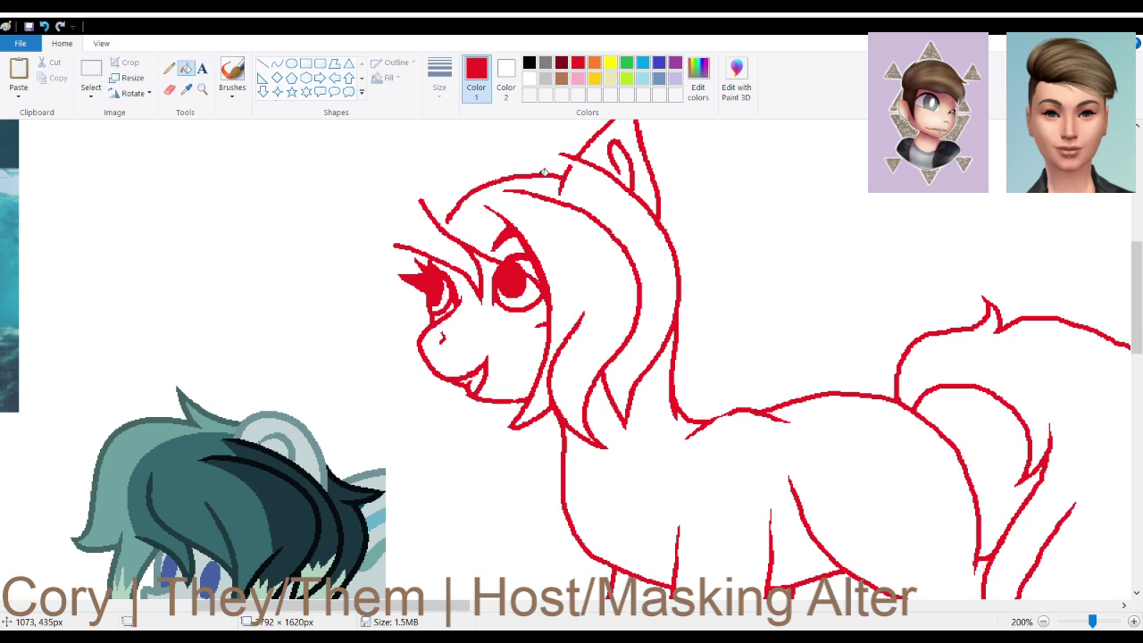
key(ctrl+z)
click(169, 68)
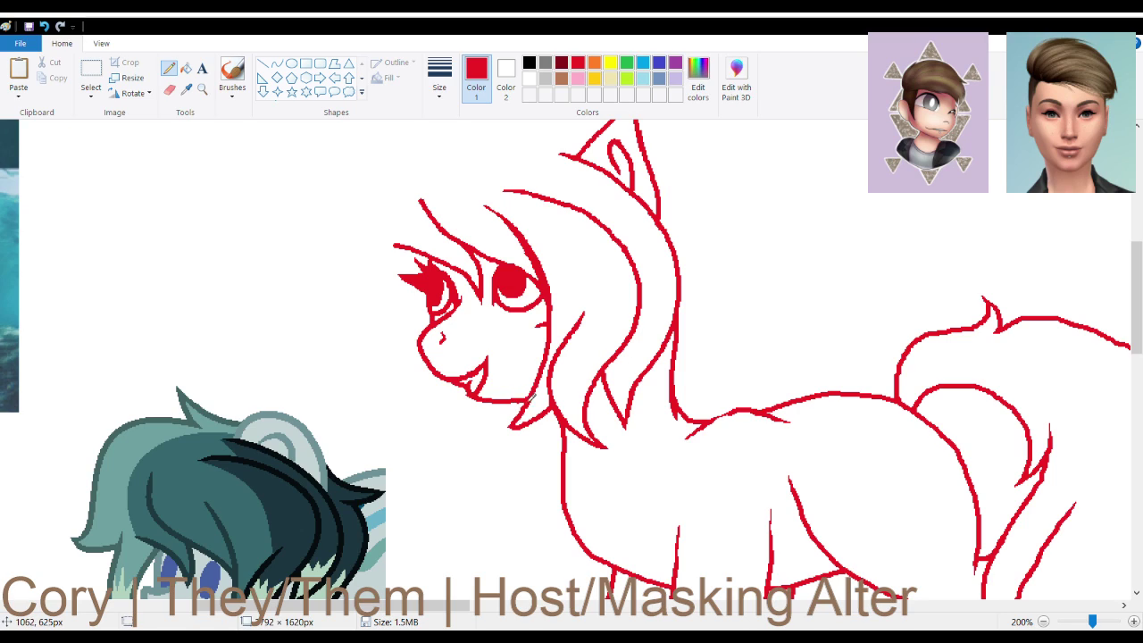
Extend the front strand's tip below the jaw, and shorten and taper the upper bang's outer line end
drag(514, 418, 487, 428)
drag(425, 202, 437, 227)
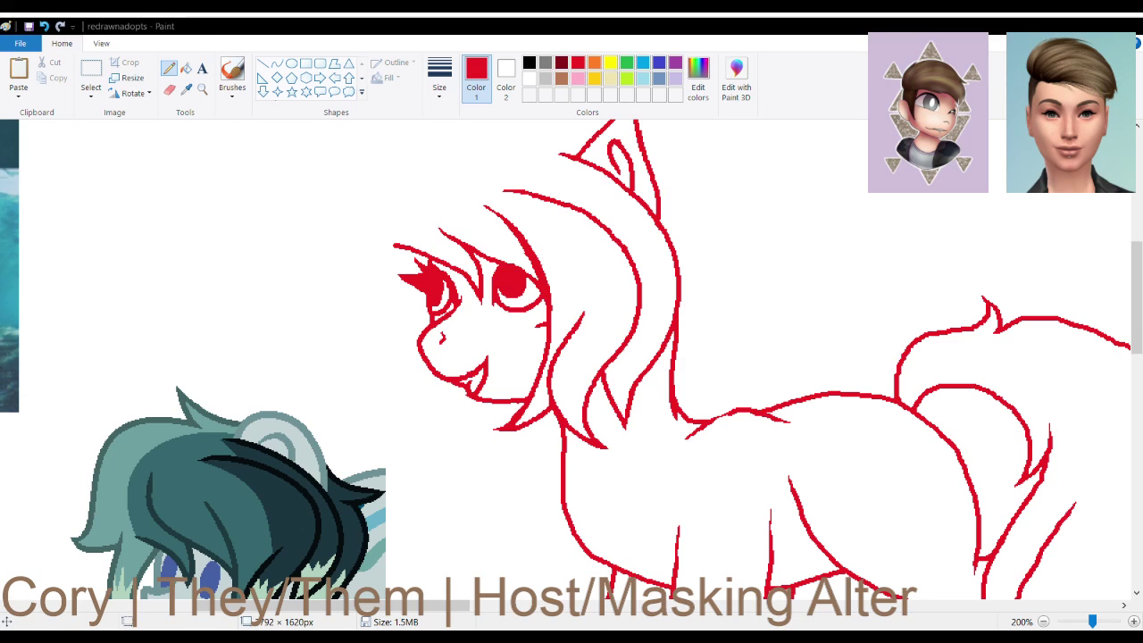
scroll(396, 357, down, 4)
scroll(394, 360, up, 3)
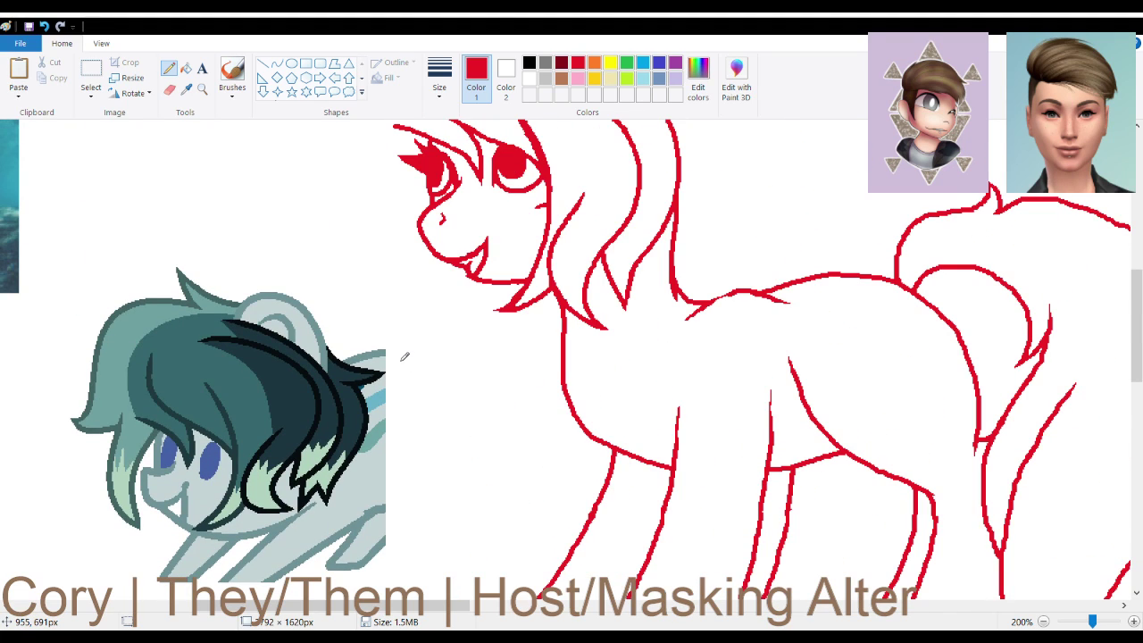
scroll(404, 356, up, 1)
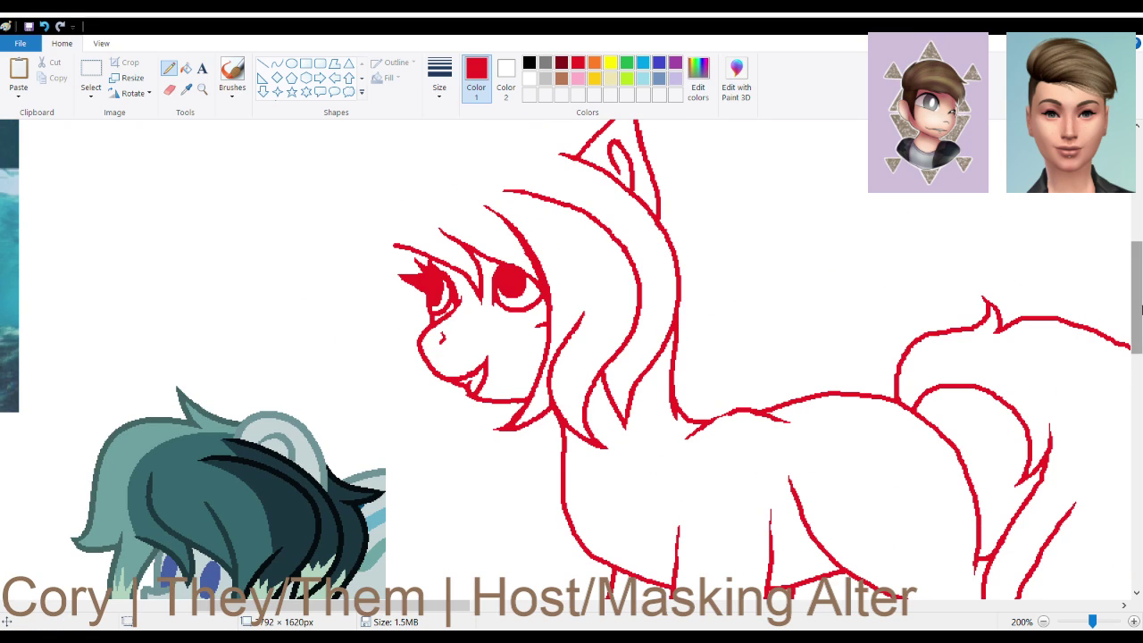
Draw the mane's crown line from the front of the ear to a pointed tuft above the head
drag(1137, 305, 1137, 298)
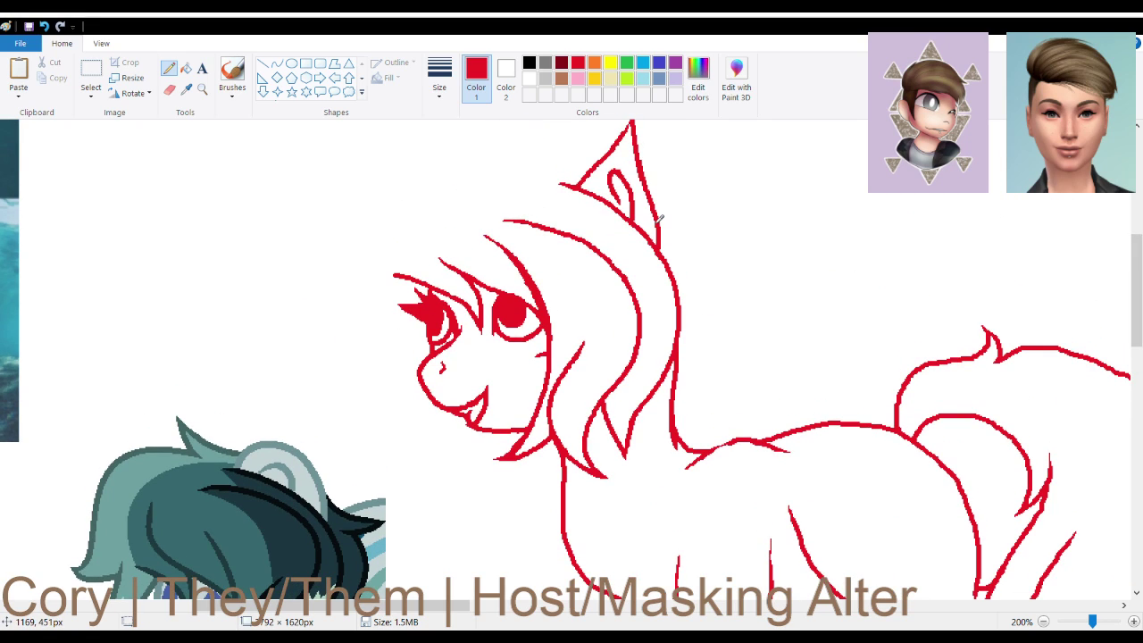
scroll(659, 219, up, 1)
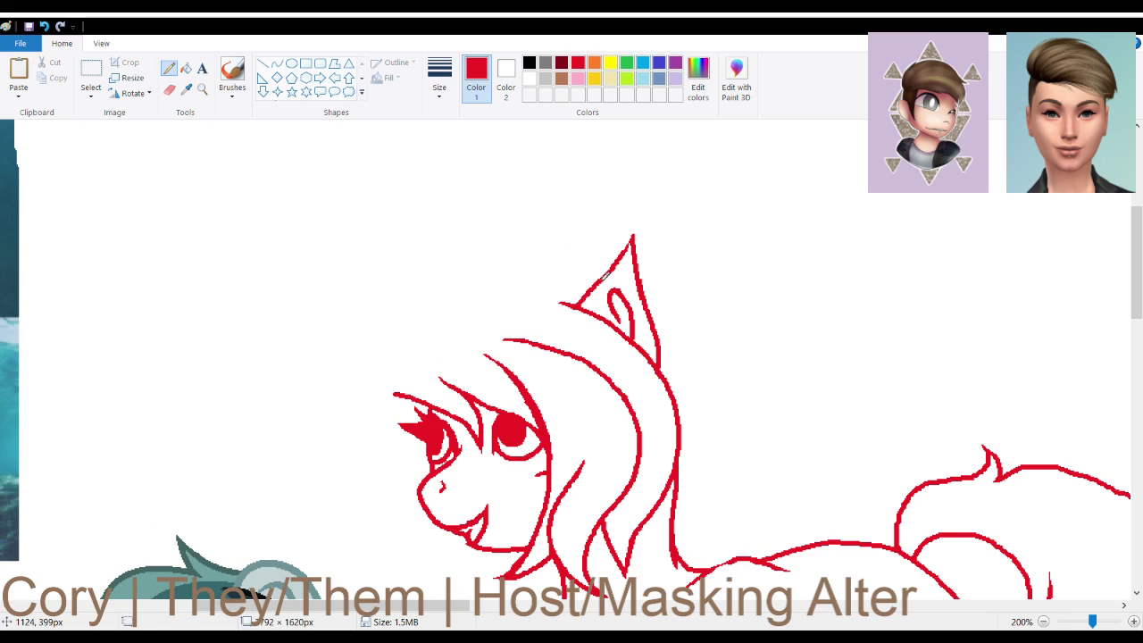
mouse_move(600, 279)
mouse_down()
mouse_move(506, 250)
mouse_move(479, 221)
mouse_move(502, 253)
mouse_move(536, 270)
mouse_up()
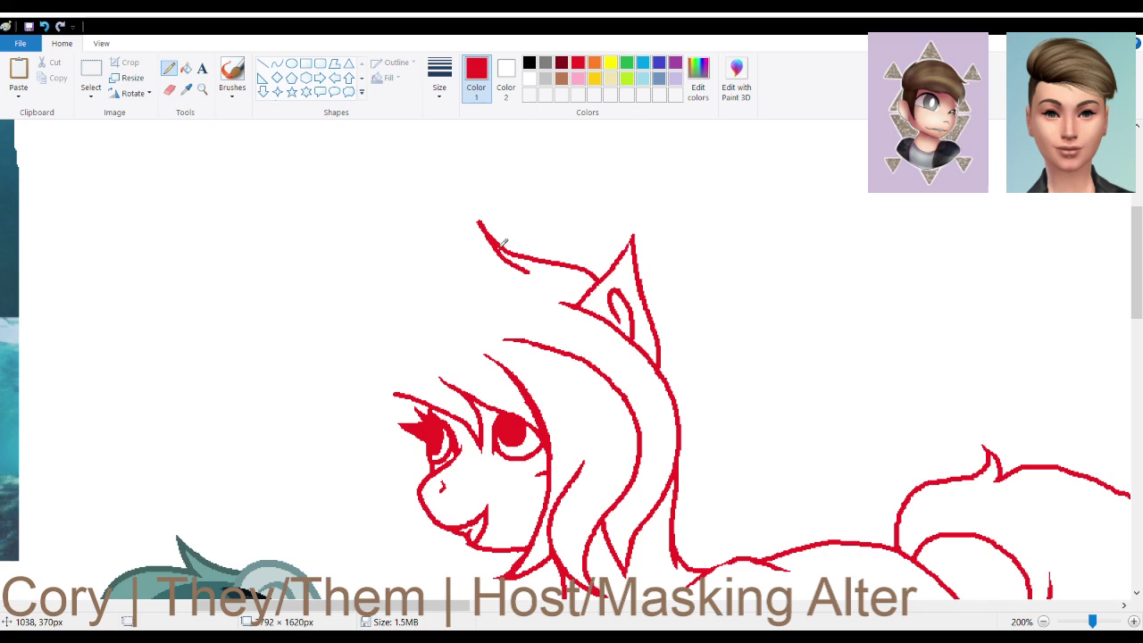
key(ctrl+z)
Draw the mane's rounded front outline from the tuft down past the forehead, ending in an outward-curled tip beside the muzzle
scroll(562, 279, down, 1)
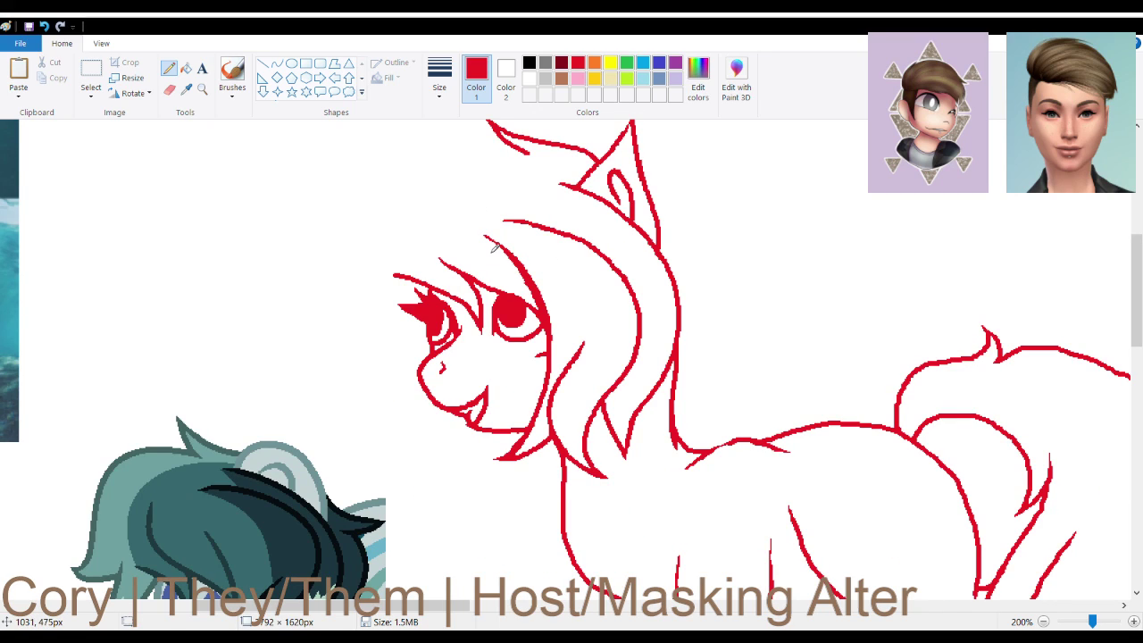
mouse_move(520, 139)
mouse_down()
mouse_move(430, 144)
mouse_move(375, 166)
mouse_move(340, 218)
mouse_move(344, 277)
mouse_move(386, 348)
mouse_move(372, 371)
mouse_move(353, 371)
mouse_move(406, 386)
mouse_up()
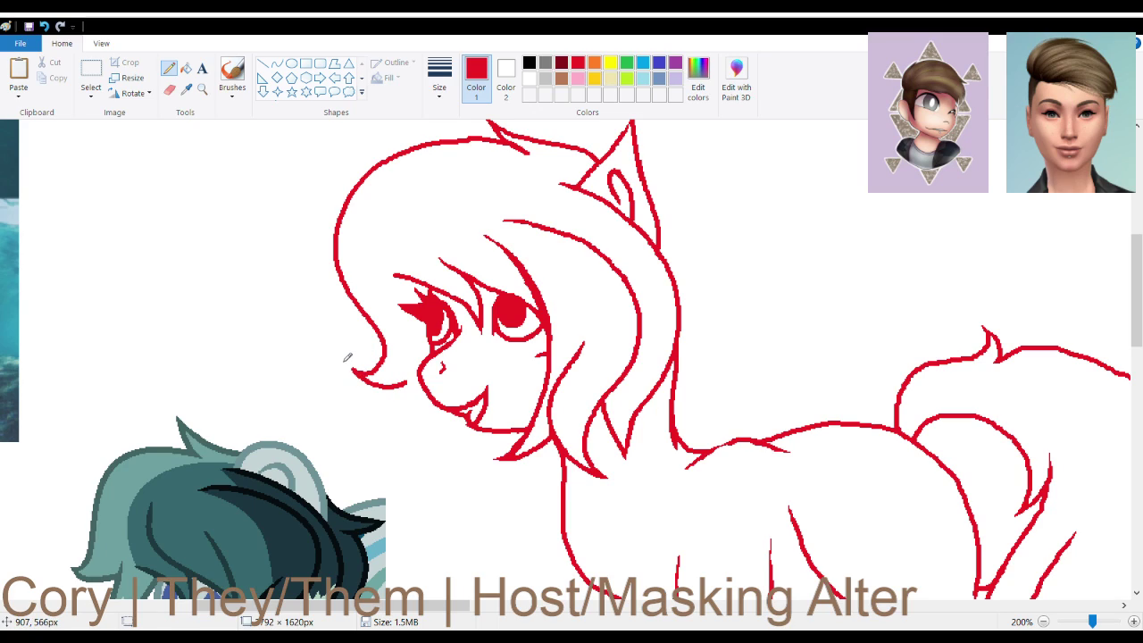
key(ctrl+z)
drag(356, 369, 362, 379)
Draw the pointed far-side strand hanging from the curled tip to below the chin
scroll(464, 402, down, 3)
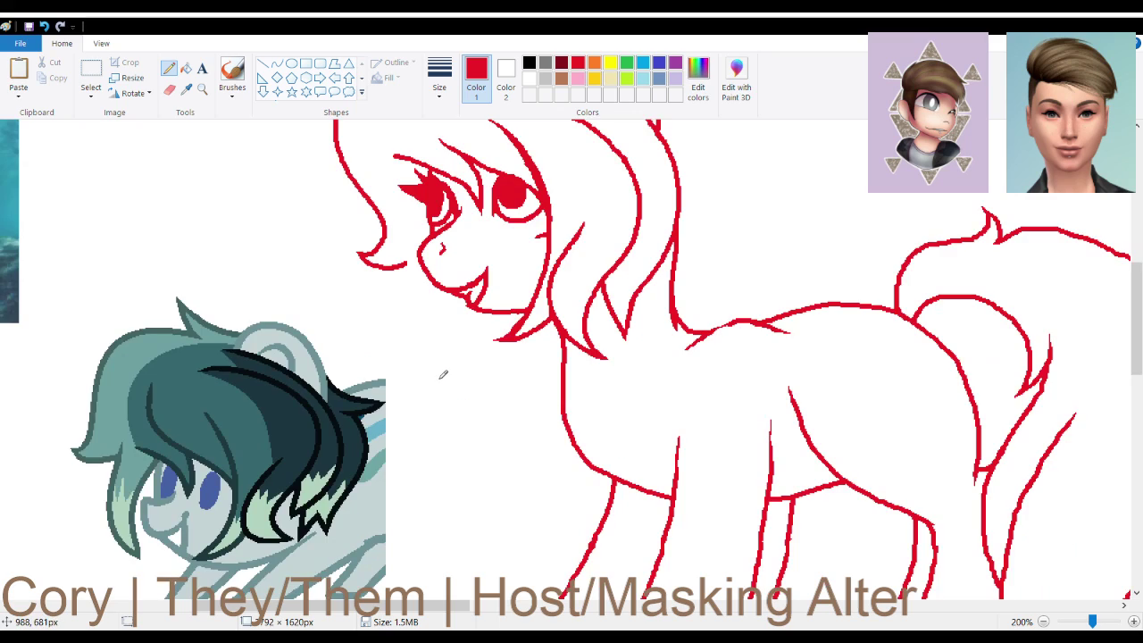
mouse_move(413, 253)
mouse_down()
mouse_move(401, 302)
mouse_move(418, 331)
mouse_move(474, 362)
mouse_move(448, 341)
mouse_move(457, 291)
mouse_up()
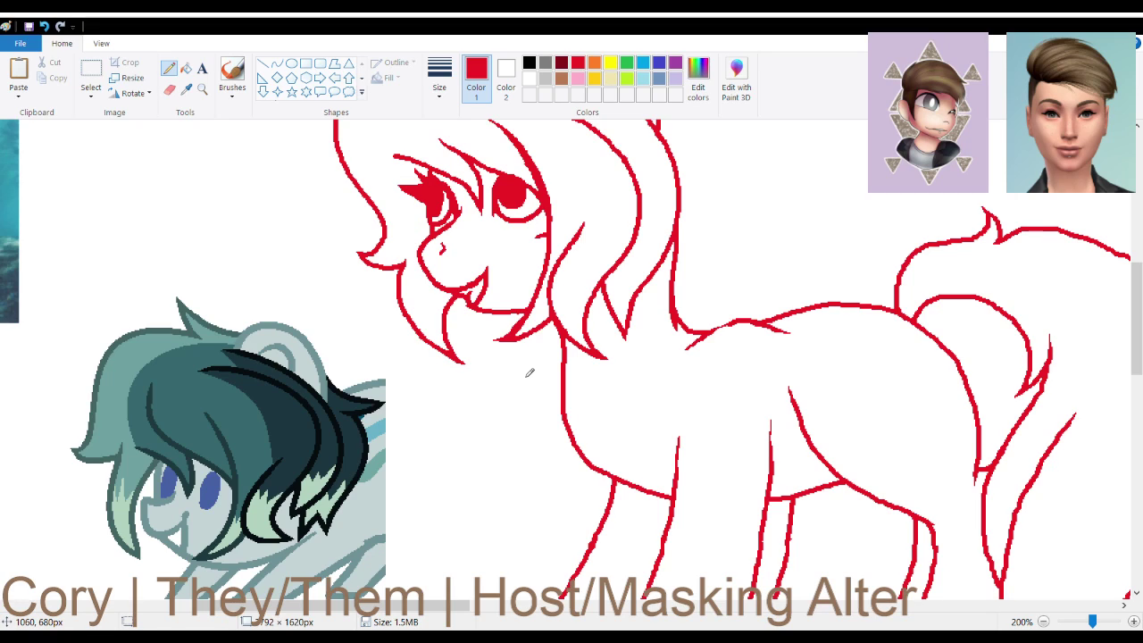
scroll(529, 373, up, 3)
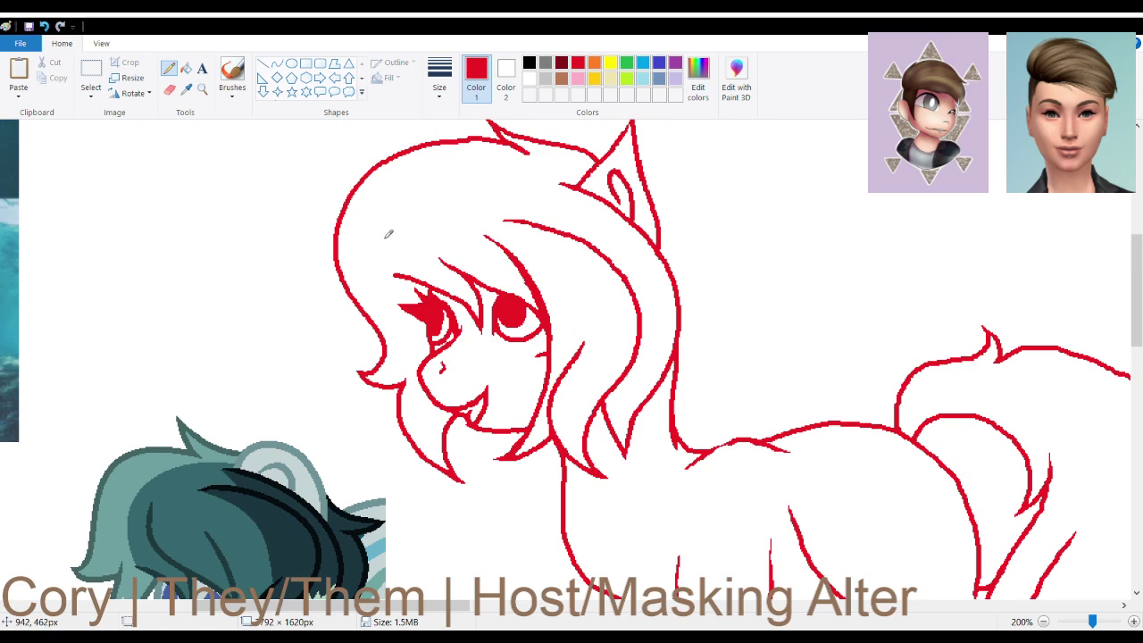
Shorten and taper the outer end of the far bang's line and the inner end of the crown tuft
scroll(427, 274, down, 3)
scroll(427, 275, up, 3)
scroll(425, 277, down, 3)
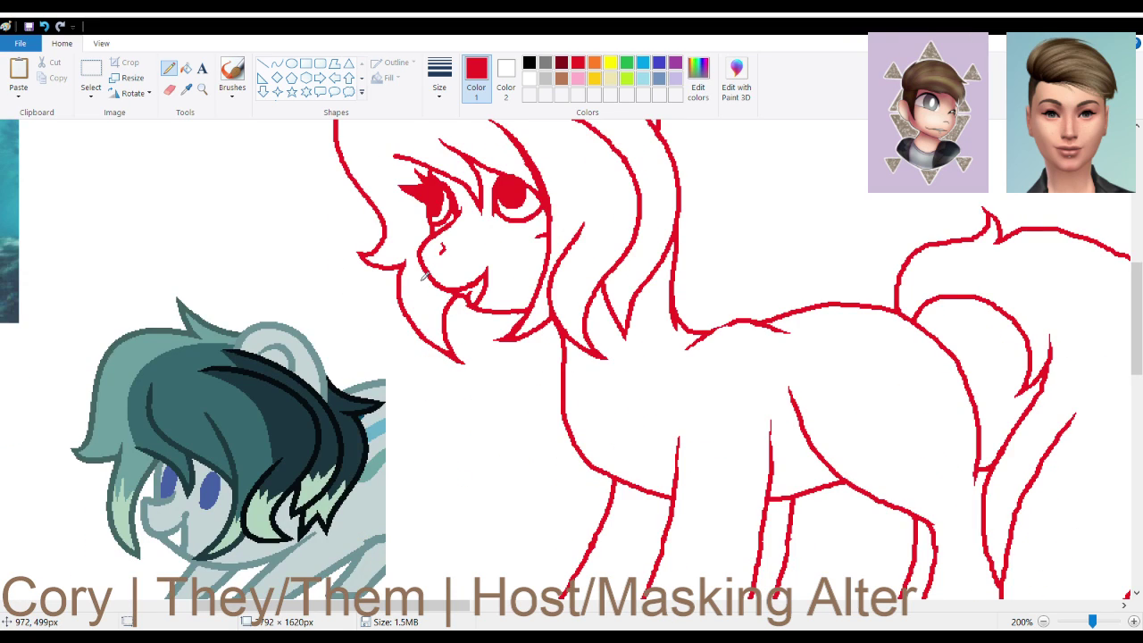
scroll(425, 276, up, 3)
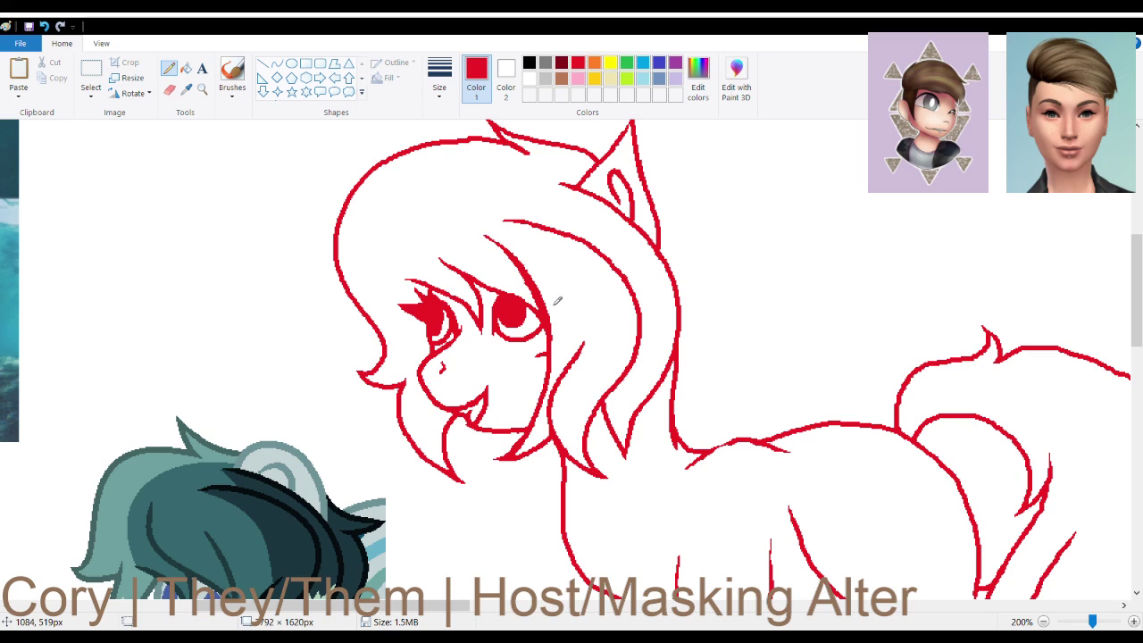
scroll(557, 301, down, 5)
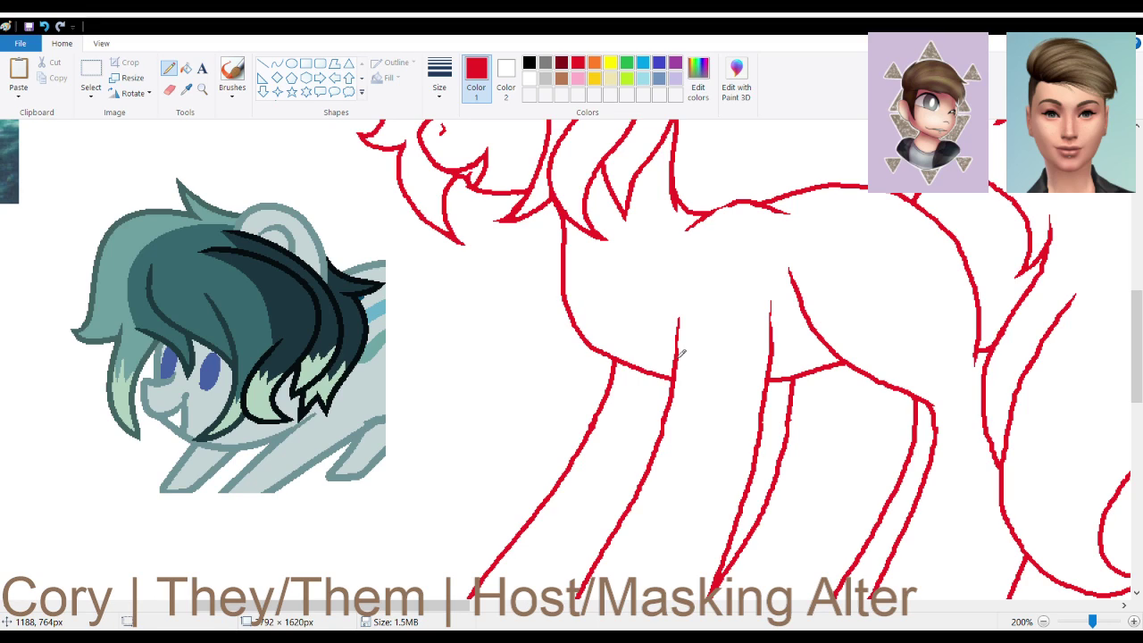
scroll(681, 353, up, 3)
scroll(681, 353, up, 5)
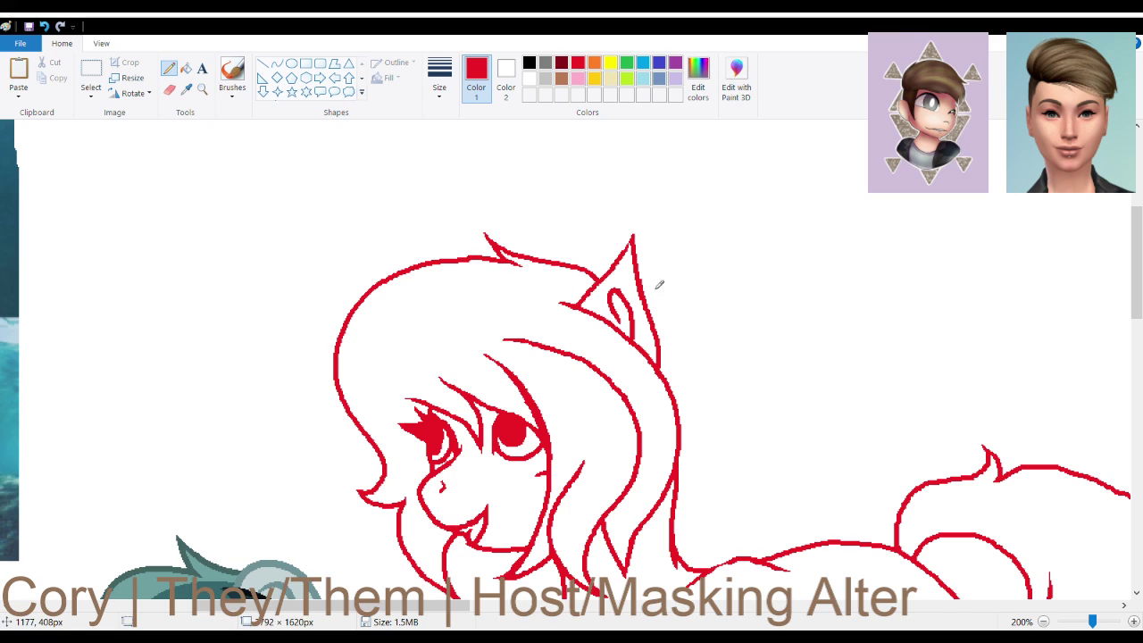
Draw the back of the mane from behind the ear down to an outward-flicked tip, replacing the first attempt
scroll(590, 289, down, 2)
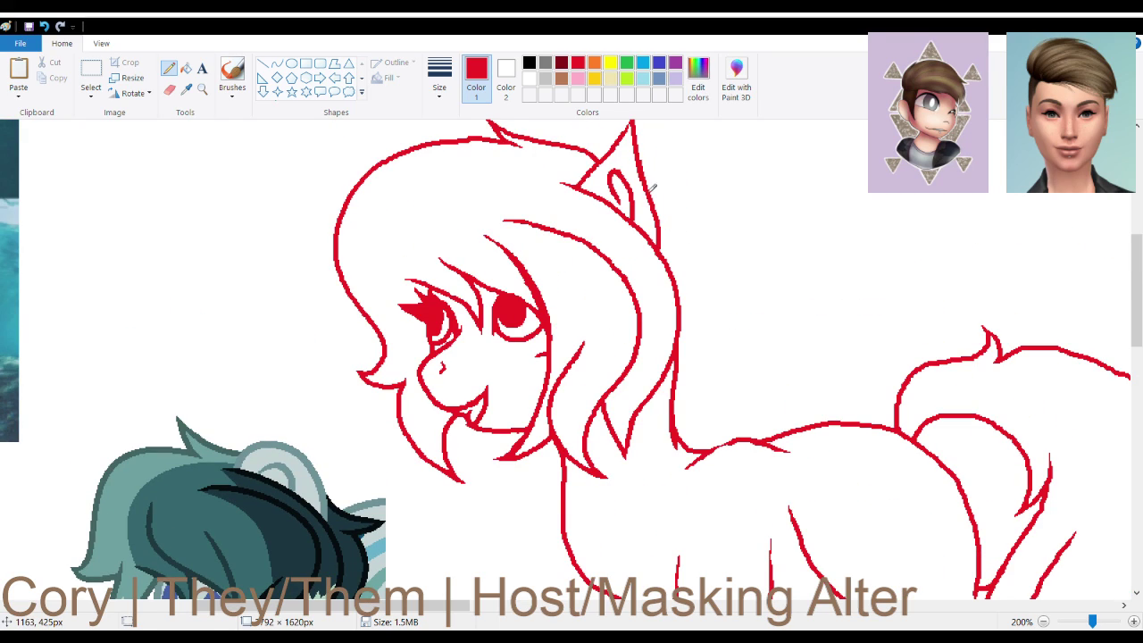
mouse_move(653, 187)
mouse_down()
mouse_move(713, 314)
mouse_move(742, 317)
mouse_up()
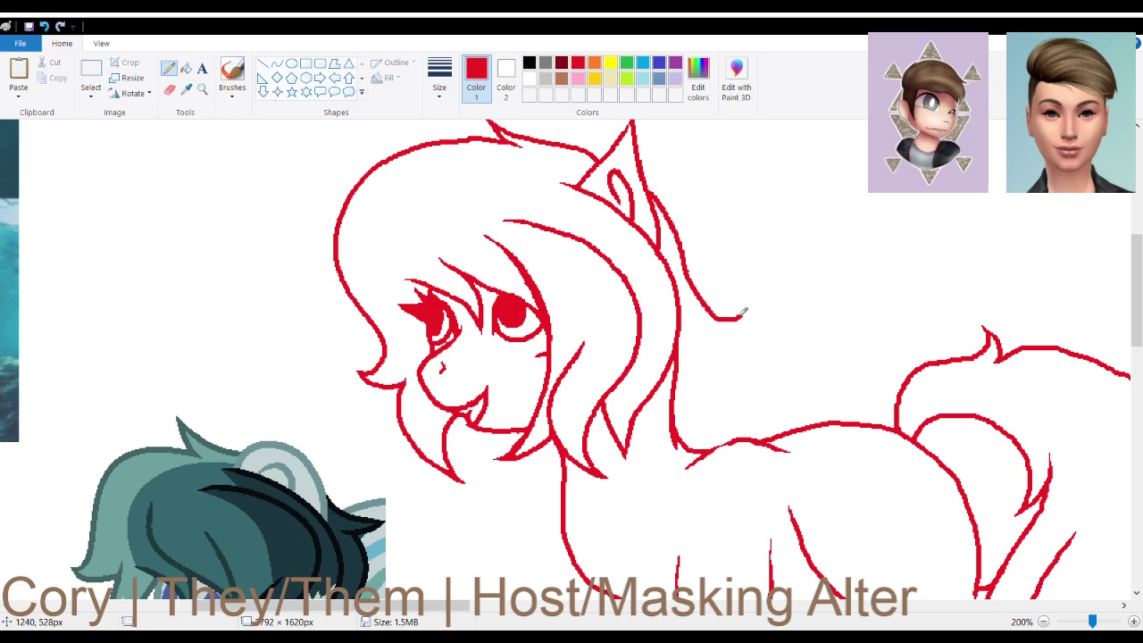
click(44, 26)
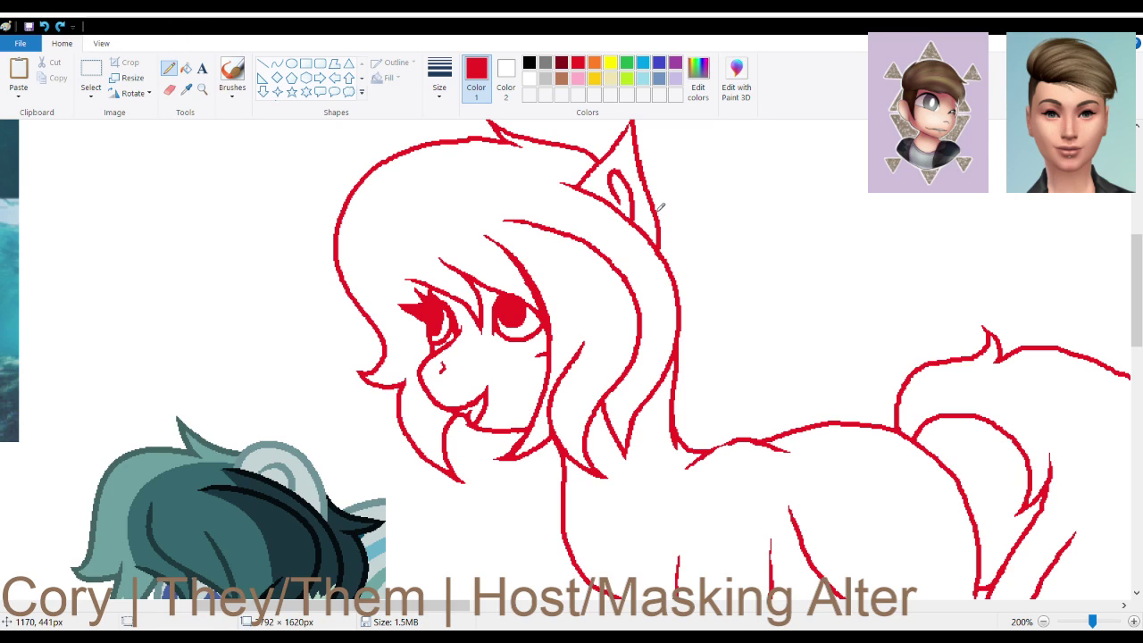
mouse_move(657, 203)
mouse_down()
mouse_move(705, 298)
mouse_move(740, 292)
mouse_move(703, 331)
mouse_up()
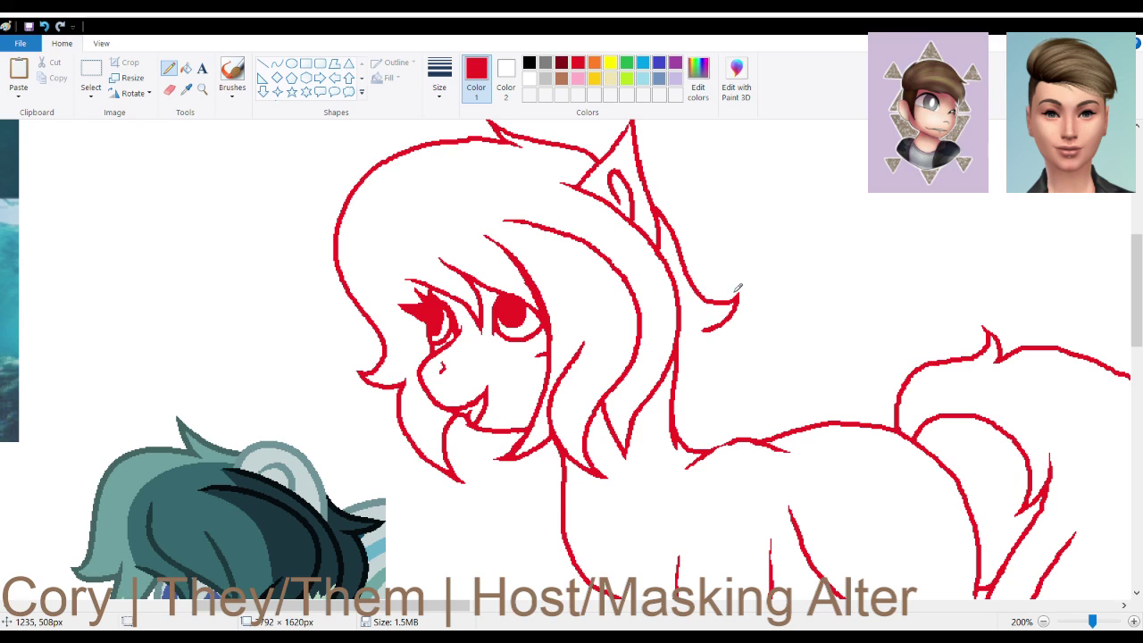
Draw the mane's lower back lobe from the flicked tip to the shoulder, ending in jagged points behind the cheek strands
scroll(738, 304, down, 3)
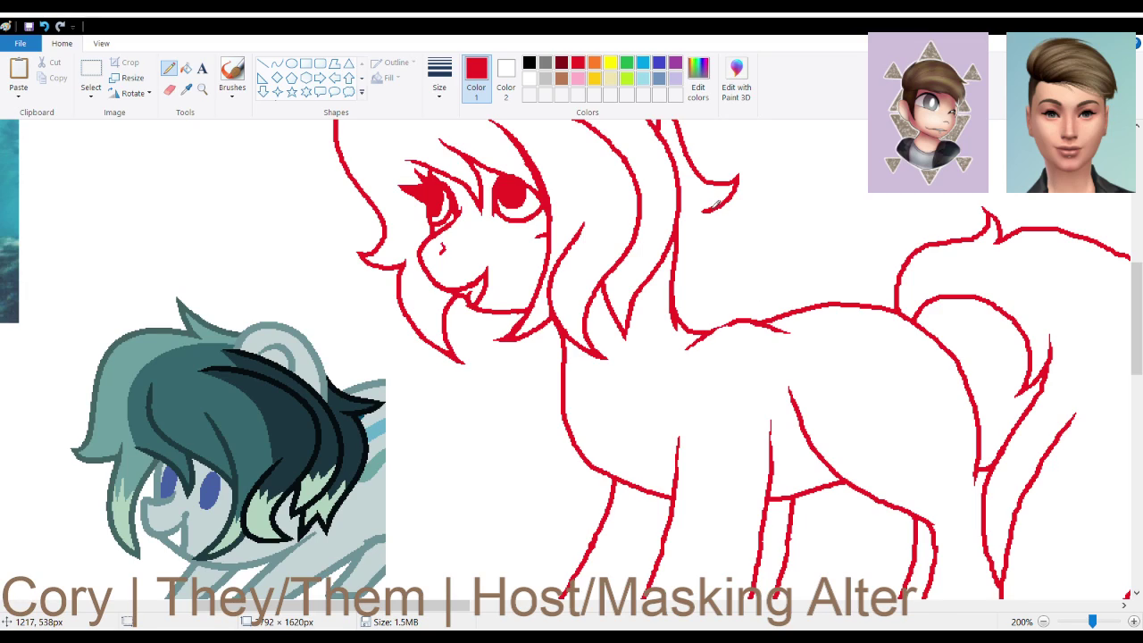
mouse_move(720, 204)
mouse_down()
mouse_move(731, 256)
mouse_move(675, 340)
mouse_move(663, 382)
mouse_move(667, 326)
mouse_move(641, 379)
mouse_move(641, 293)
mouse_up()
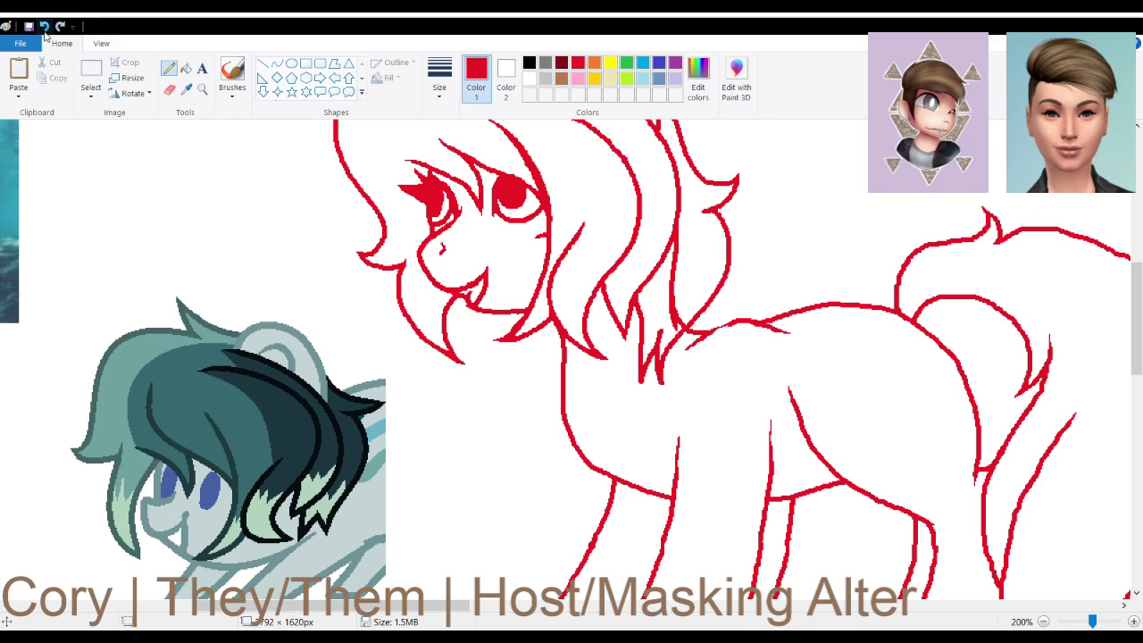
key(ctrl+z)
mouse_move(659, 355)
mouse_down()
mouse_move(640, 384)
mouse_move(640, 291)
mouse_up()
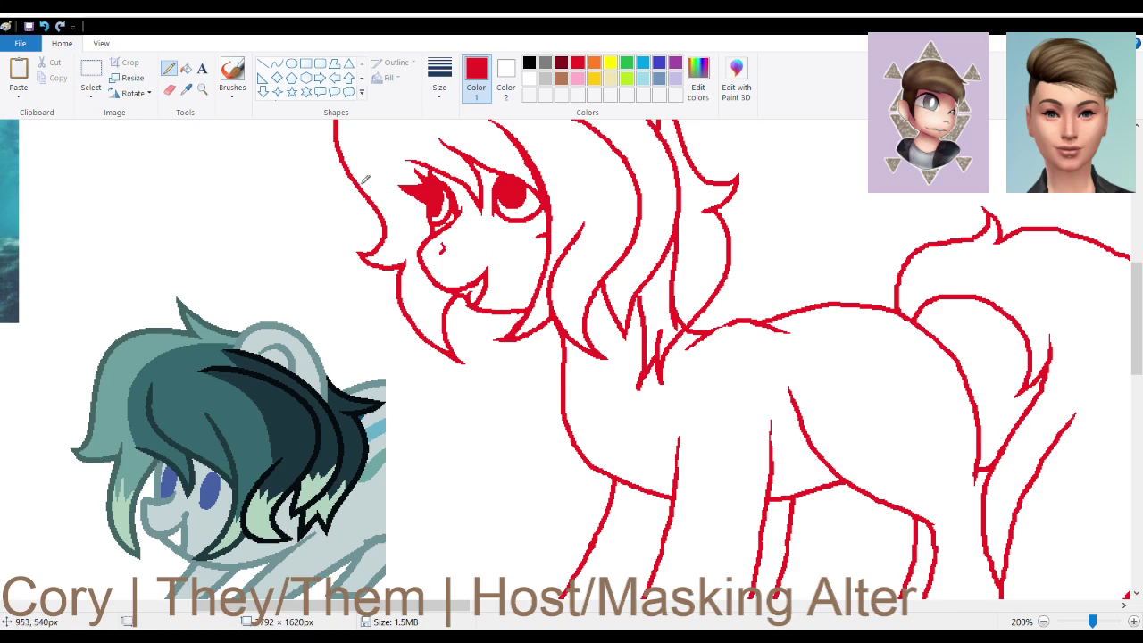
click(44, 26)
mouse_move(661, 275)
mouse_down()
mouse_move(639, 388)
mouse_move(663, 350)
mouse_up()
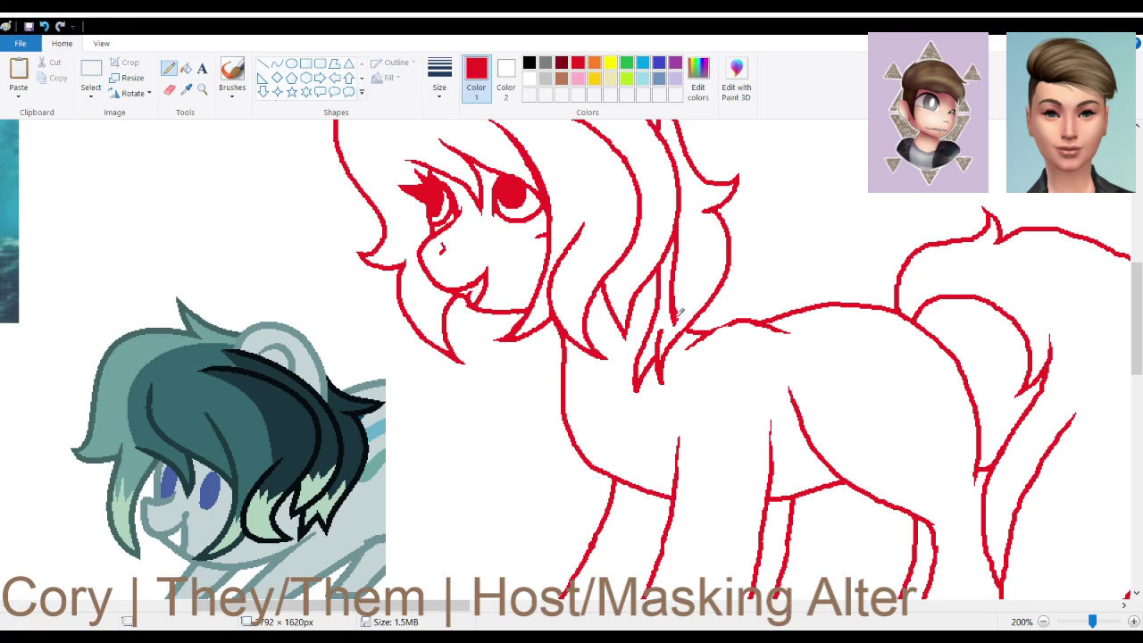
Erase the old neck line inside the back of the mane and clean up the jagged tips over the shoulder
drag(684, 218, 675, 306)
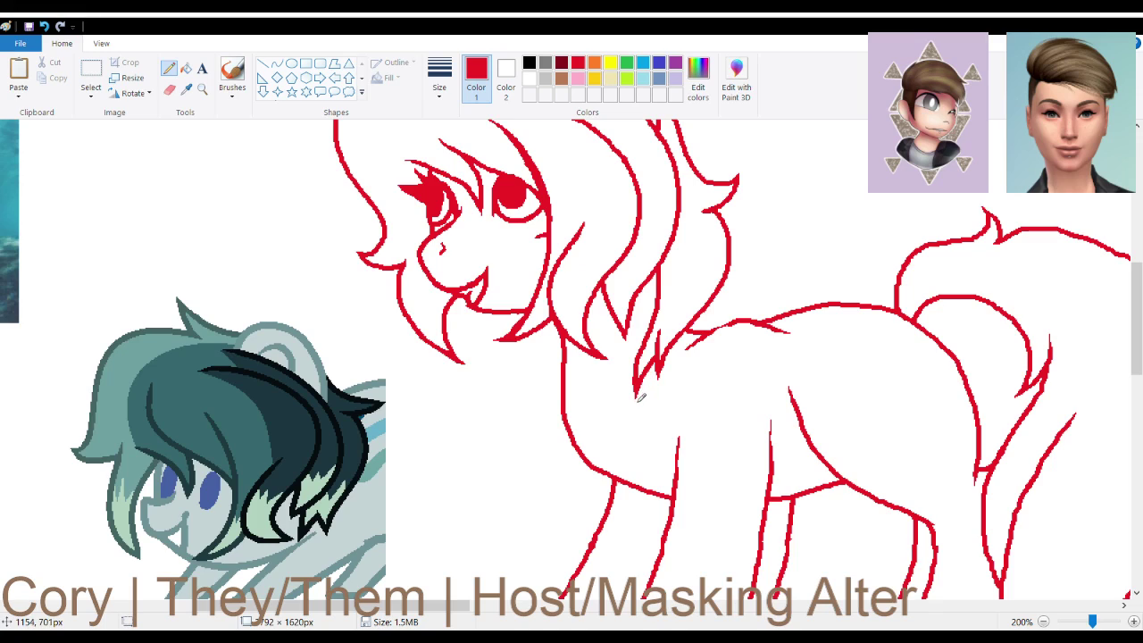
scroll(725, 364, up, 3)
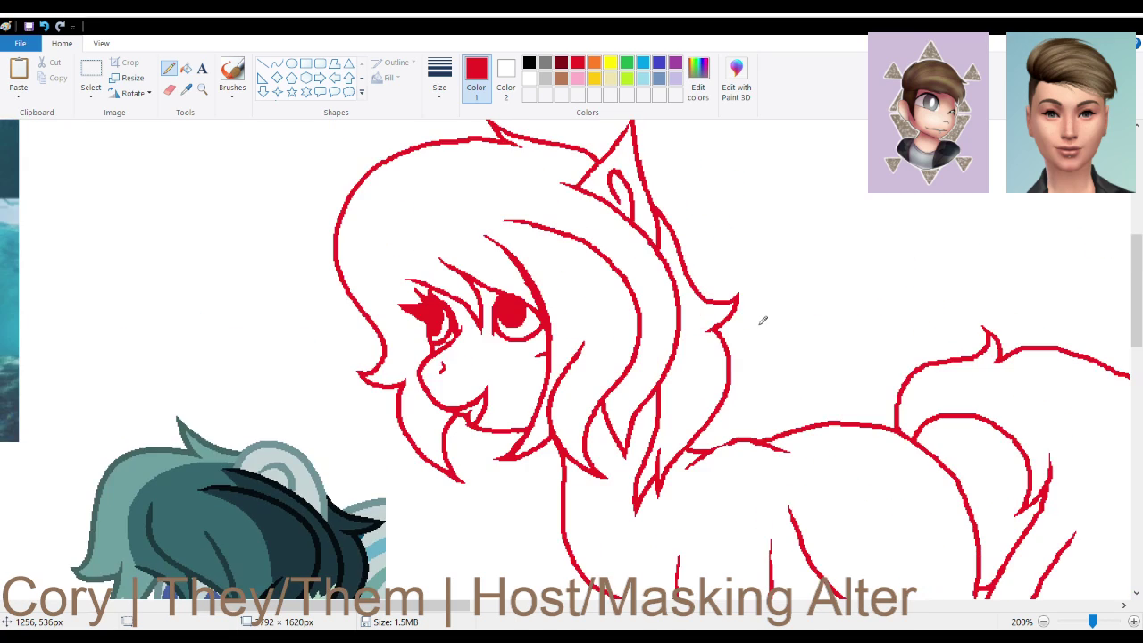
scroll(763, 321, up, 3)
scroll(762, 321, down, 6)
scroll(763, 321, up, 5)
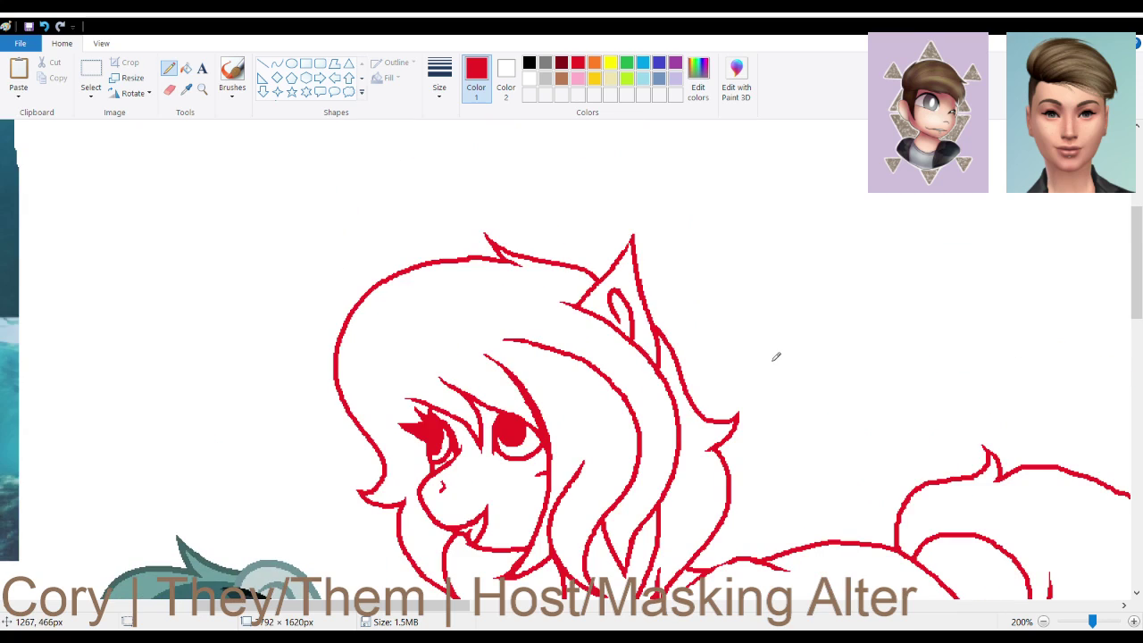
Delete the cropped copy of the Hurricane Brine reference beside the red line art
click(1044, 622)
click(1043, 621)
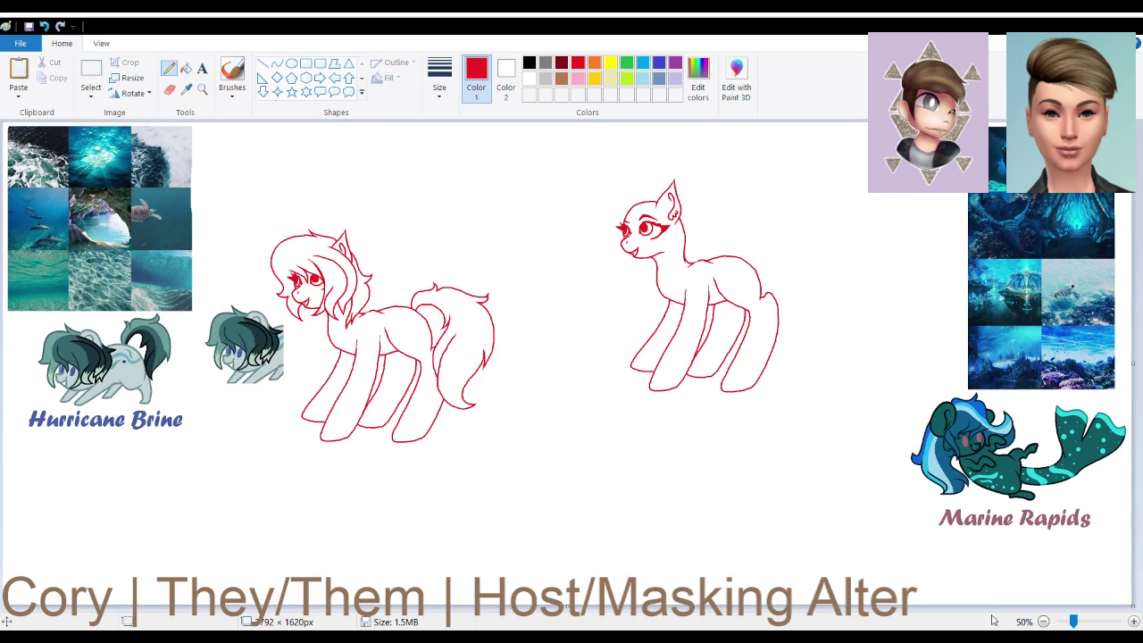
click(90, 79)
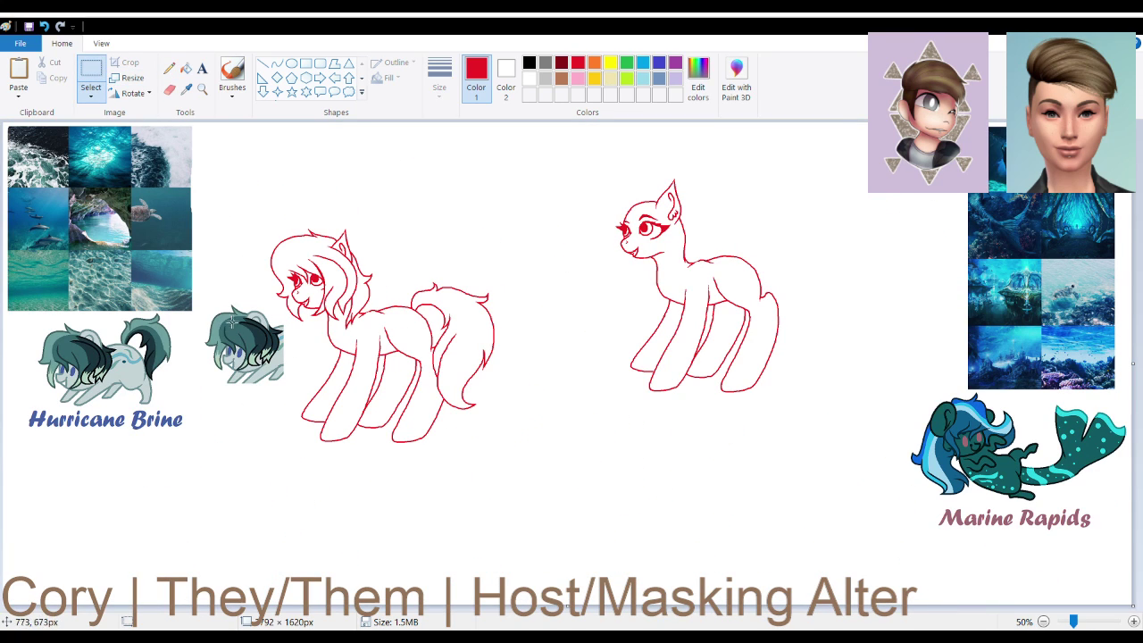
drag(201, 296, 267, 394)
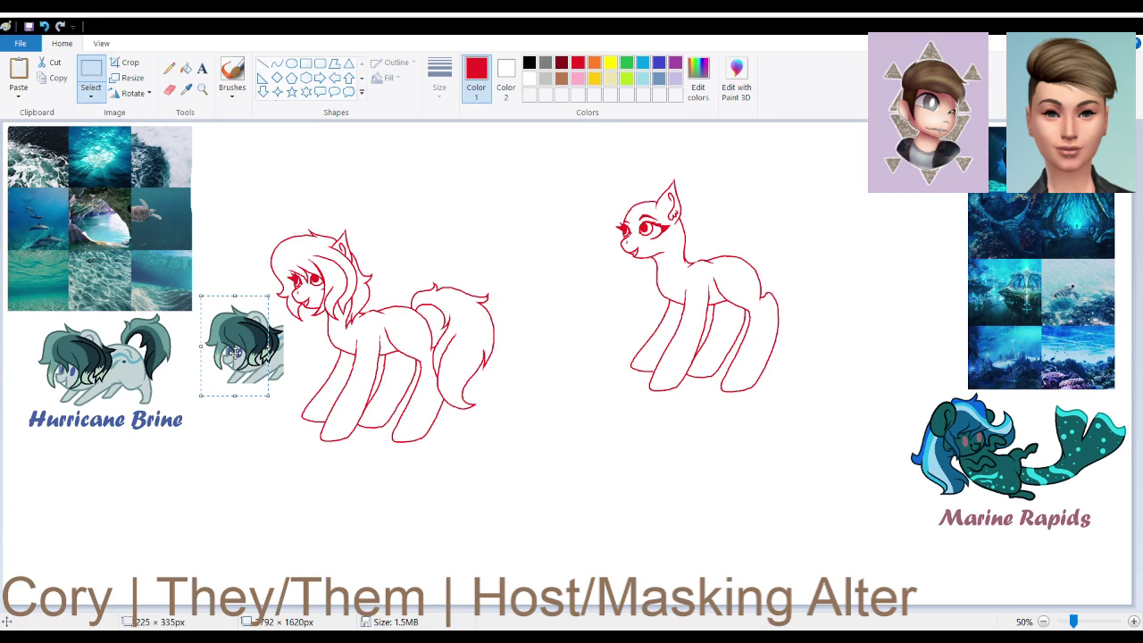
key(Delete)
drag(260, 320, 289, 387)
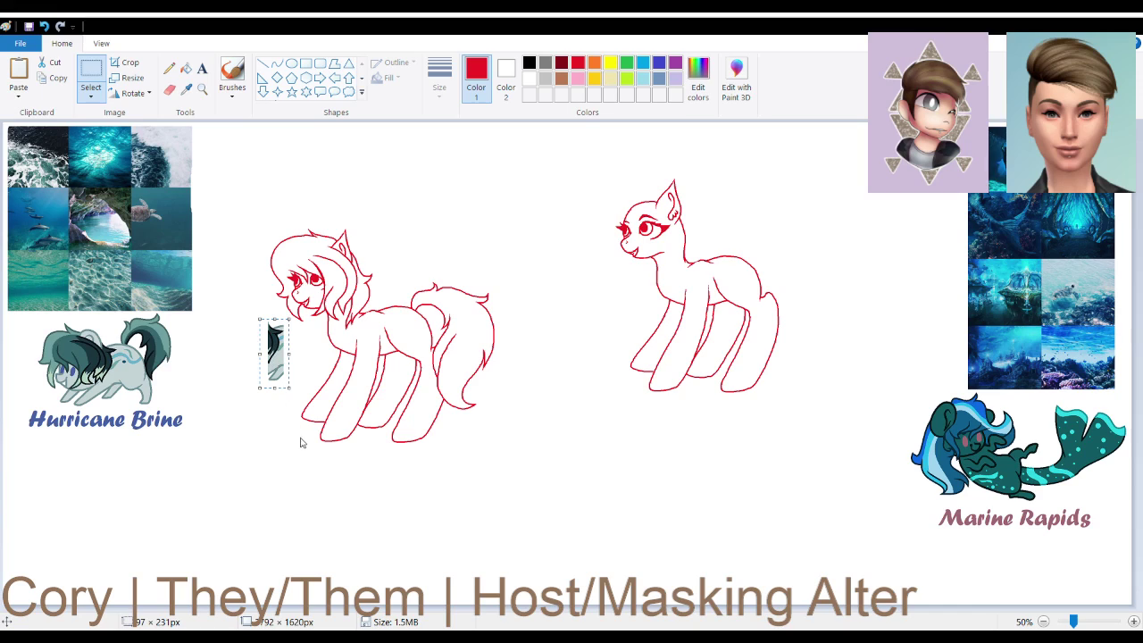
key(Delete)
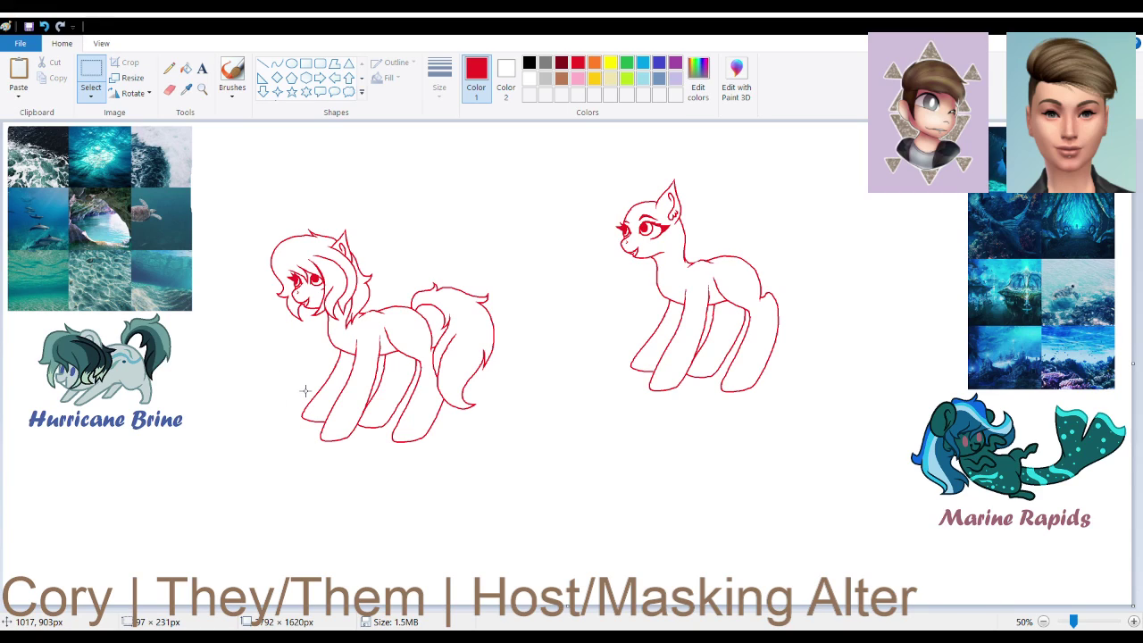
Delete the maneless base pony and move the Hurricane Brine line art slightly up and closer to its reference
drag(580, 155, 795, 415)
key(Delete)
drag(252, 196, 510, 458)
drag(364, 387, 345, 354)
click(577, 459)
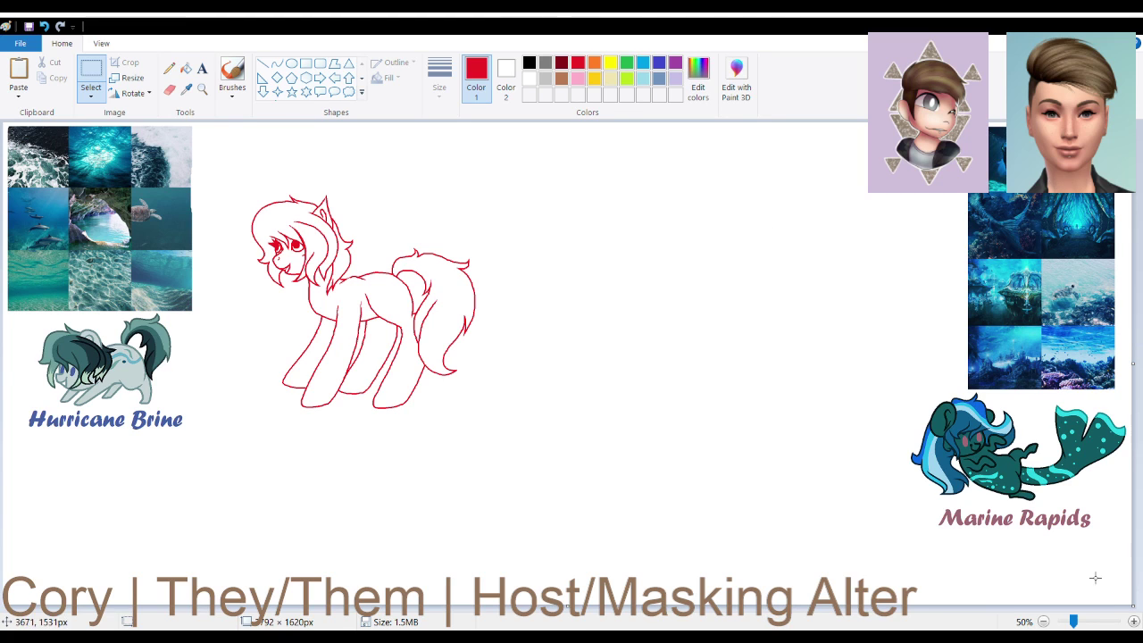
Sample the blue eye colour from the Hurricane Brine reference and fill both irises of the line art with it
scroll(780, 431, up, 2)
scroll(781, 432, down, 2)
mouse_move(248, 607)
mouse_down()
mouse_move(565, 608)
mouse_move(535, 606)
mouse_up()
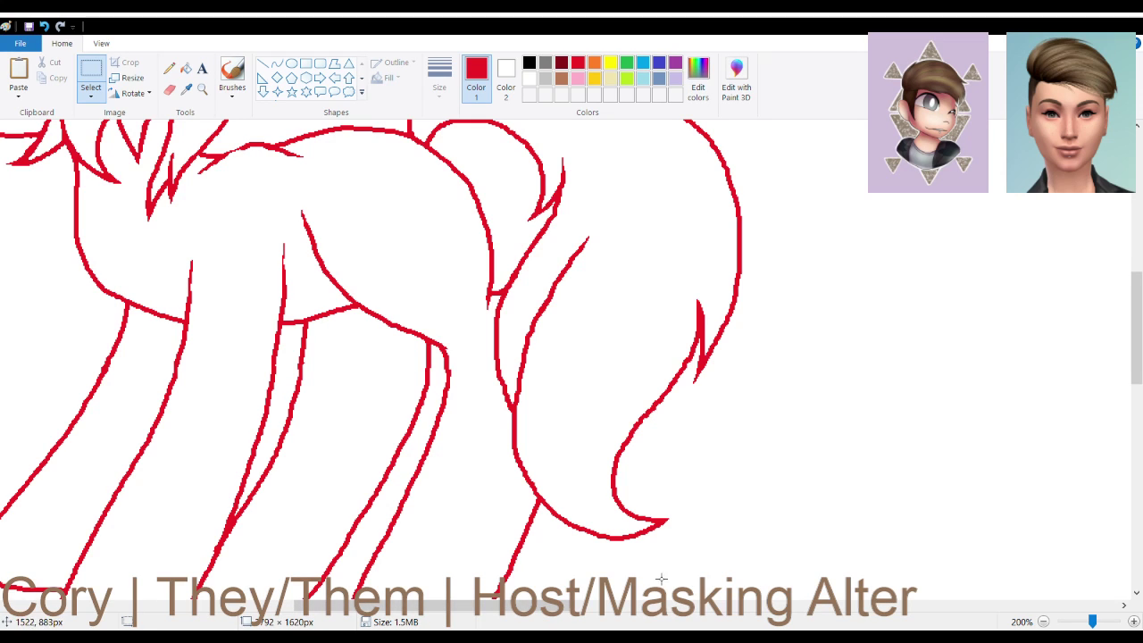
scroll(313, 436, left, 10)
scroll(313, 436, up, 3)
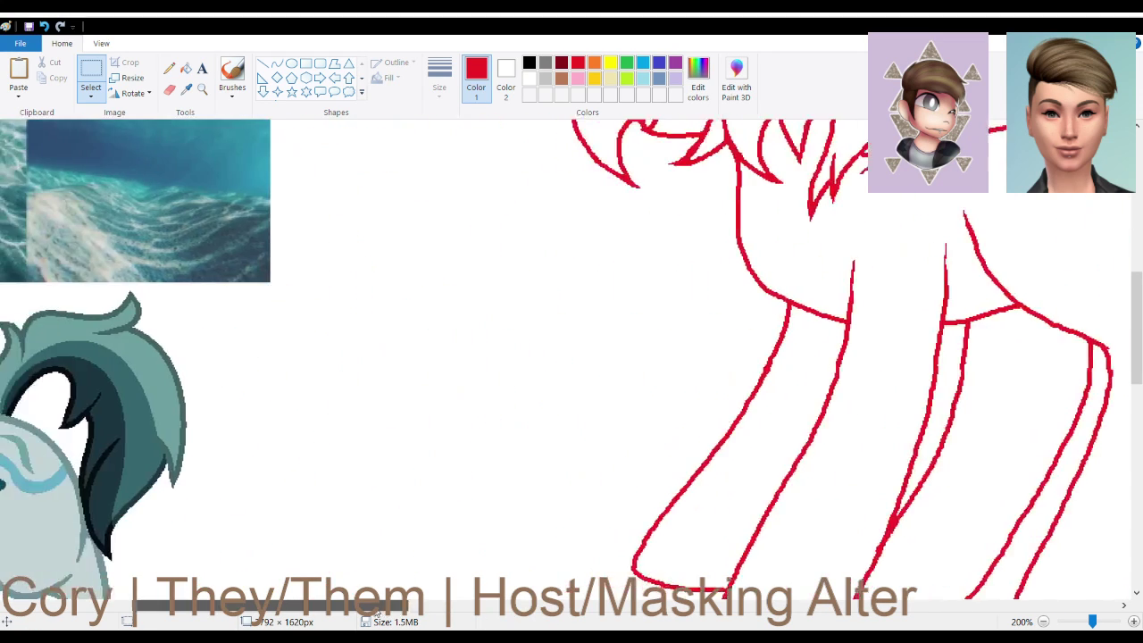
scroll(313, 436, down, 2)
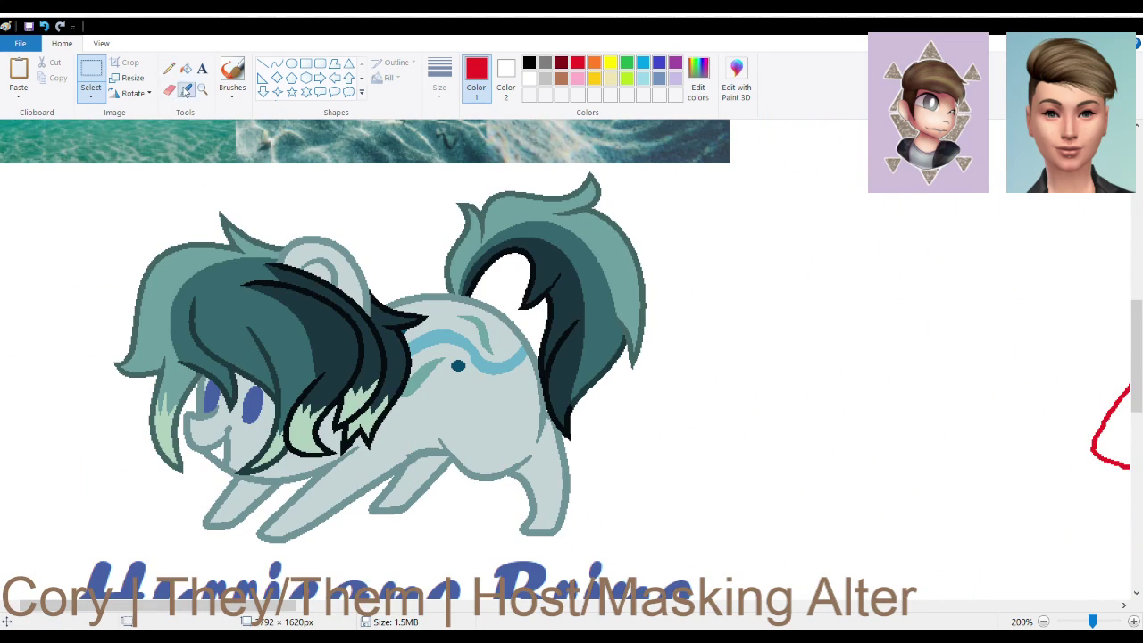
click(185, 89)
click(256, 400)
scroll(581, 455, up, 3)
drag(250, 607, 479, 608)
click(186, 68)
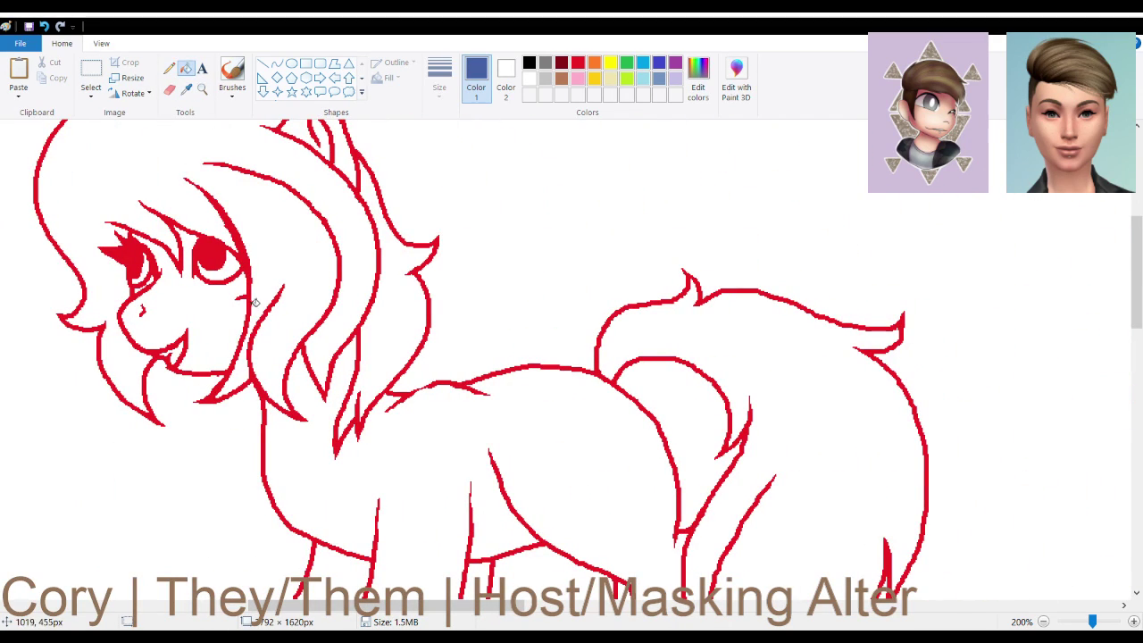
click(224, 271)
click(148, 268)
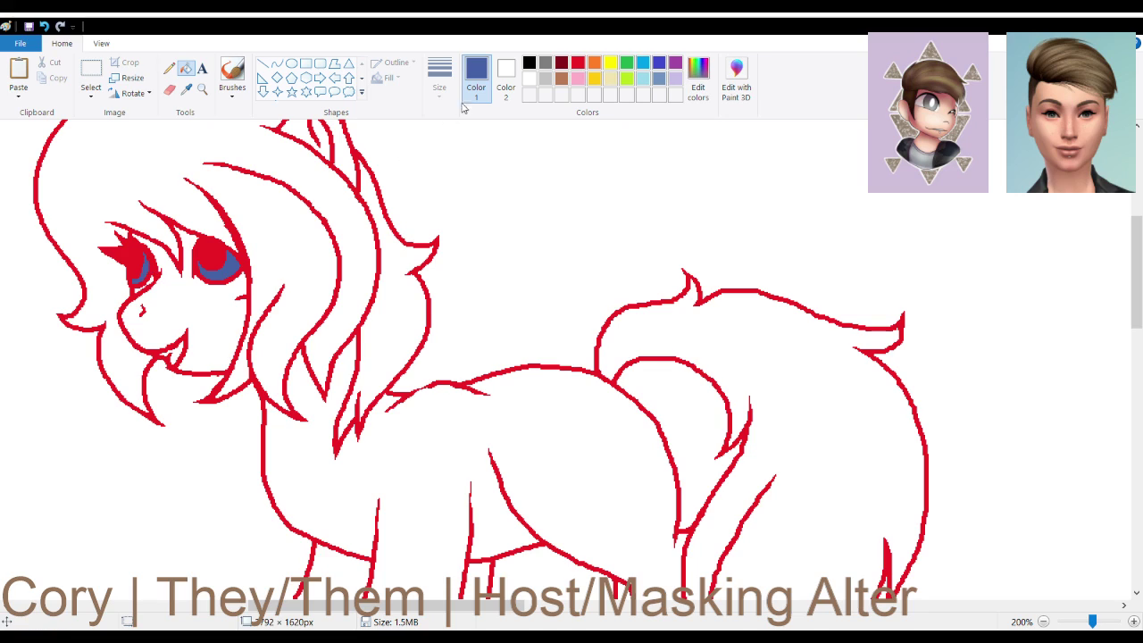
Recolour the red line art black, covering the pony's outlines and pupils
click(528, 63)
click(332, 230)
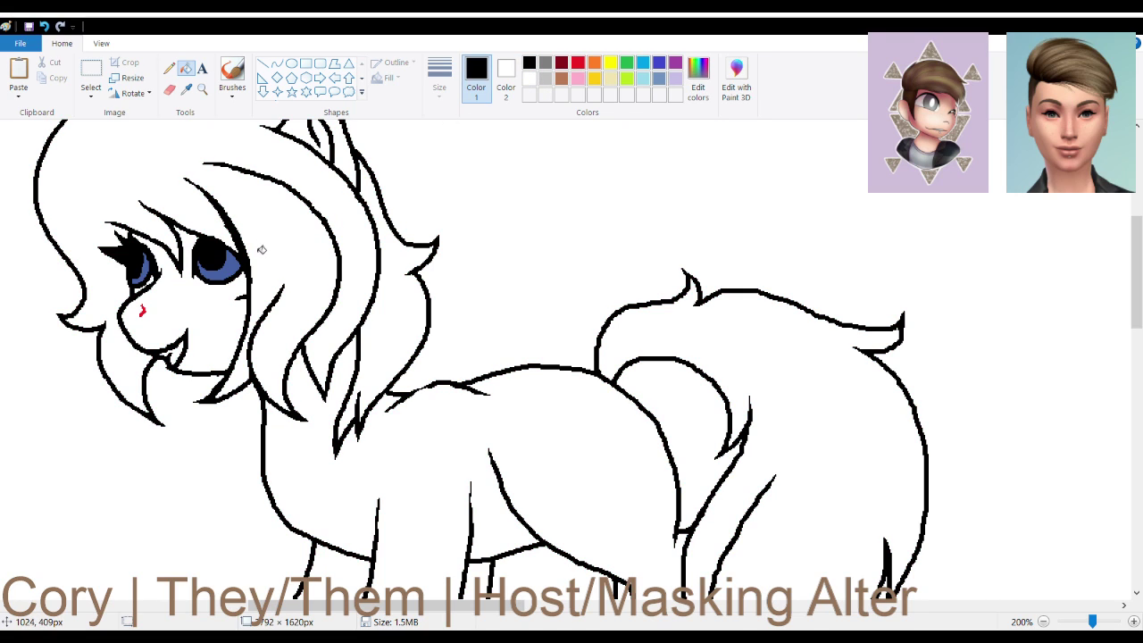
scroll(329, 328, up, 3)
scroll(322, 260, down, 10)
scroll(322, 260, up, 10)
scroll(322, 260, down, 2)
Sample the pale grey-blue coat colour from the Hurricane Brine reference and fill the line art's legs and body with it
drag(492, 607, 372, 606)
scroll(349, 385, down, 5)
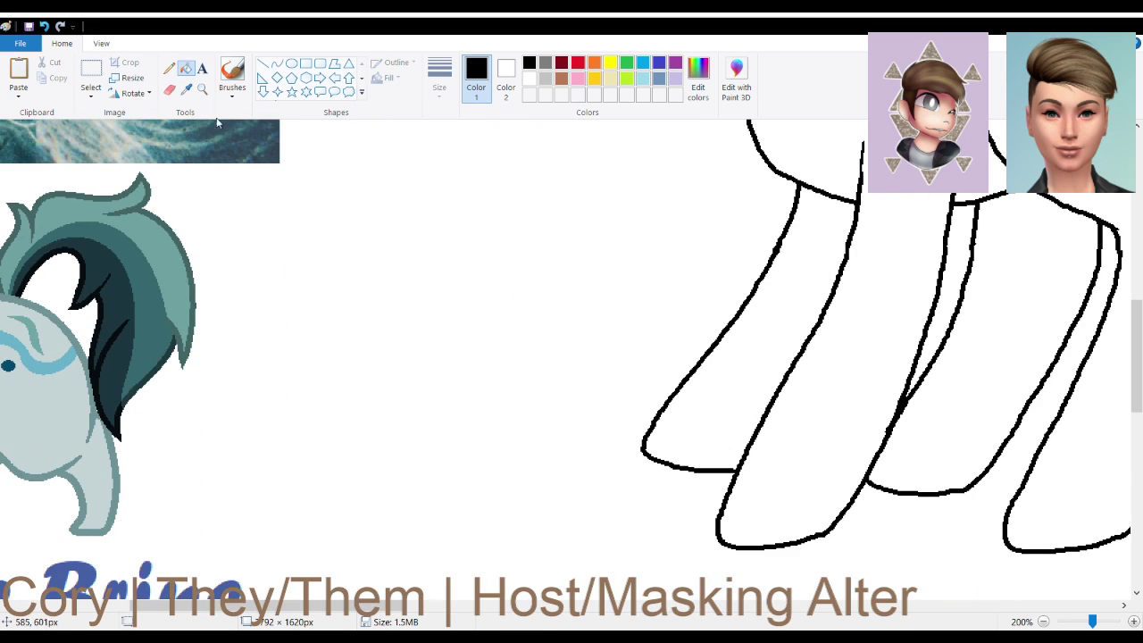
click(186, 89)
click(37, 425)
click(761, 368)
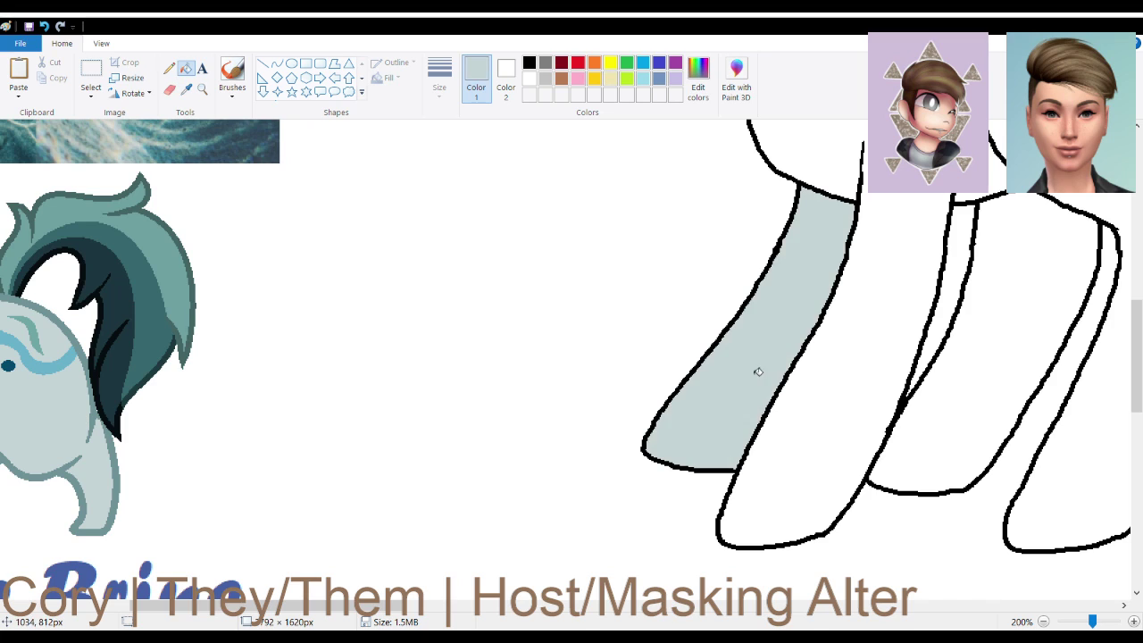
click(837, 388)
scroll(1100, 516, up, 5)
click(1043, 507)
Fill the pony's face and ear with the same pale grey-blue coat colour
scroll(697, 411, up, 3)
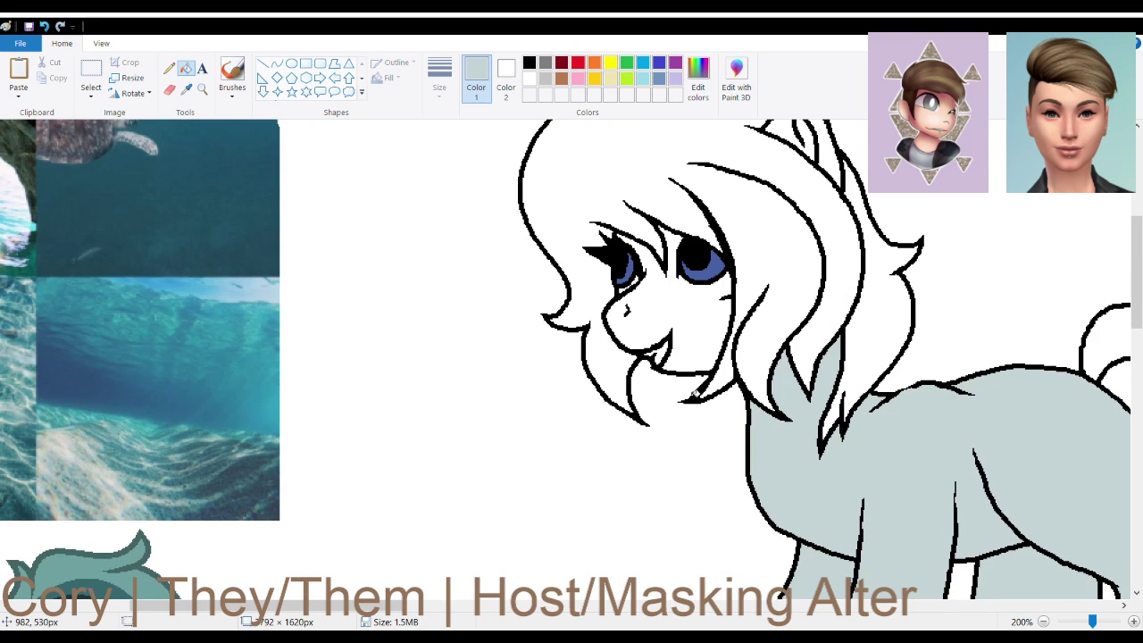
click(694, 332)
scroll(714, 370, up, 3)
click(789, 246)
scroll(884, 438, down, 3)
Outline an eye-white area beneath the near eye with the pencil and fill it white
drag(376, 606, 471, 606)
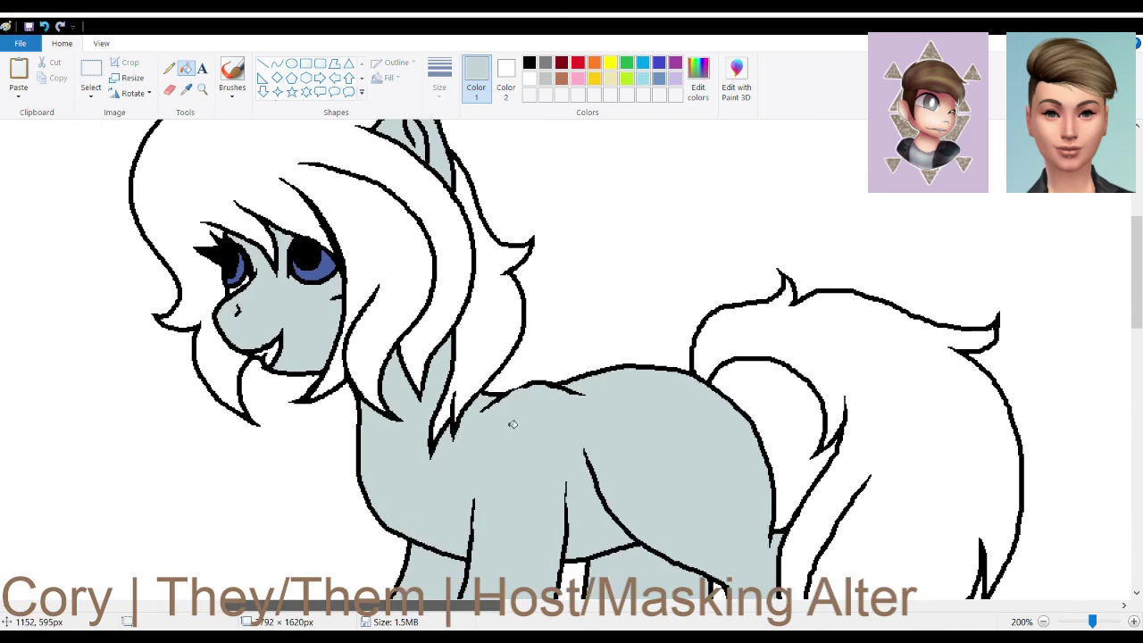
click(531, 78)
click(170, 69)
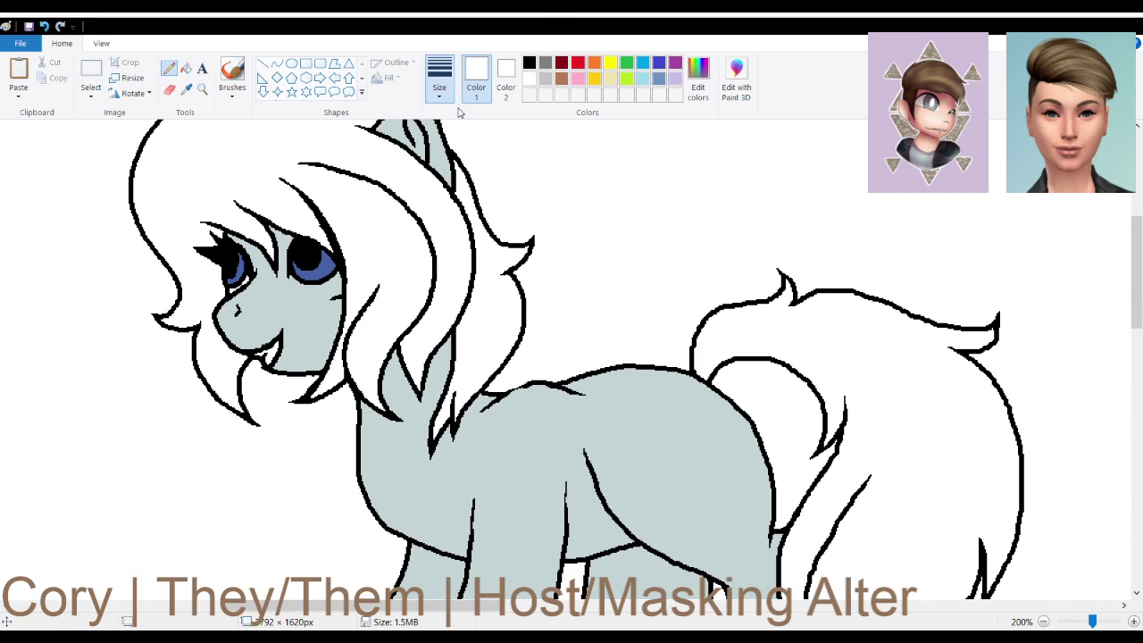
click(1134, 622)
scroll(618, 379, down, 2)
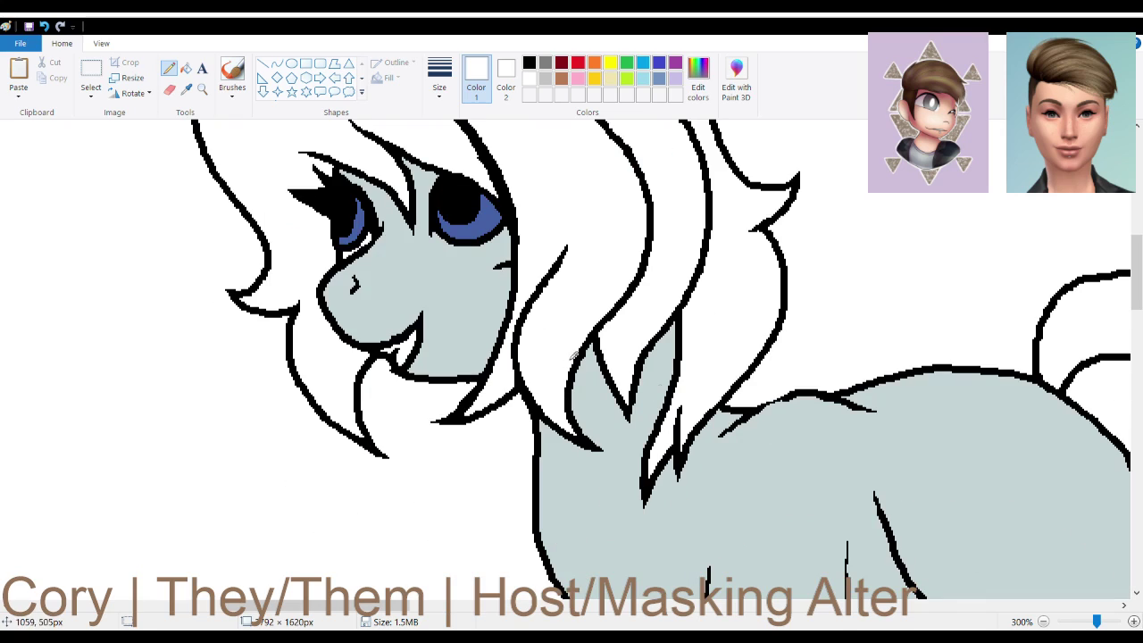
mouse_move(434, 234)
mouse_down()
mouse_move(462, 263)
mouse_move(487, 265)
mouse_up()
click(186, 68)
click(480, 257)
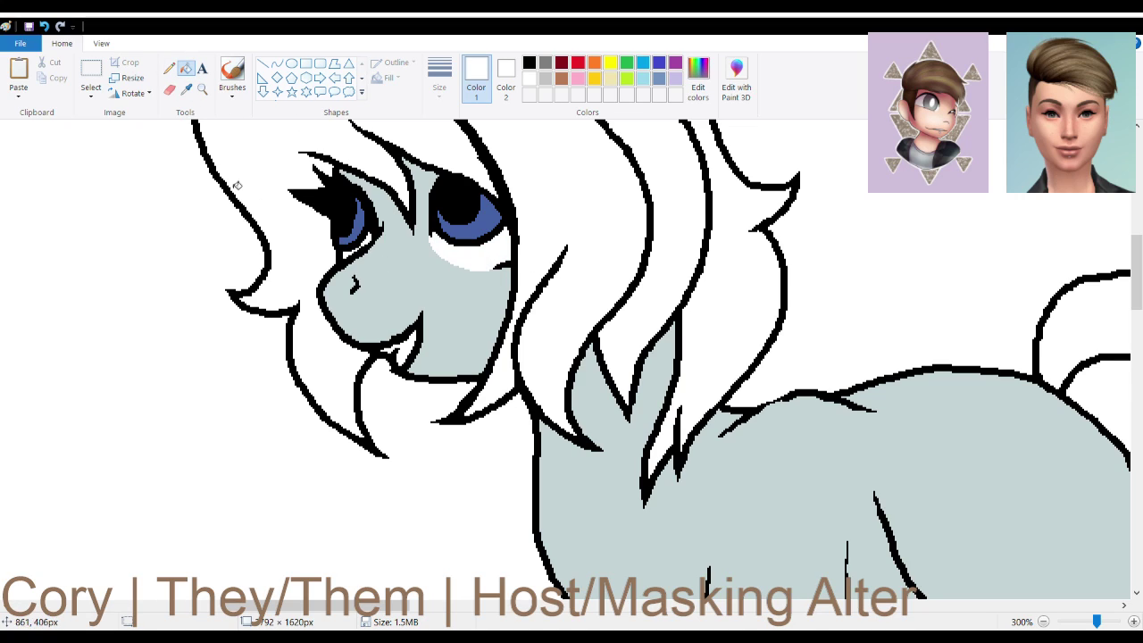
click(168, 68)
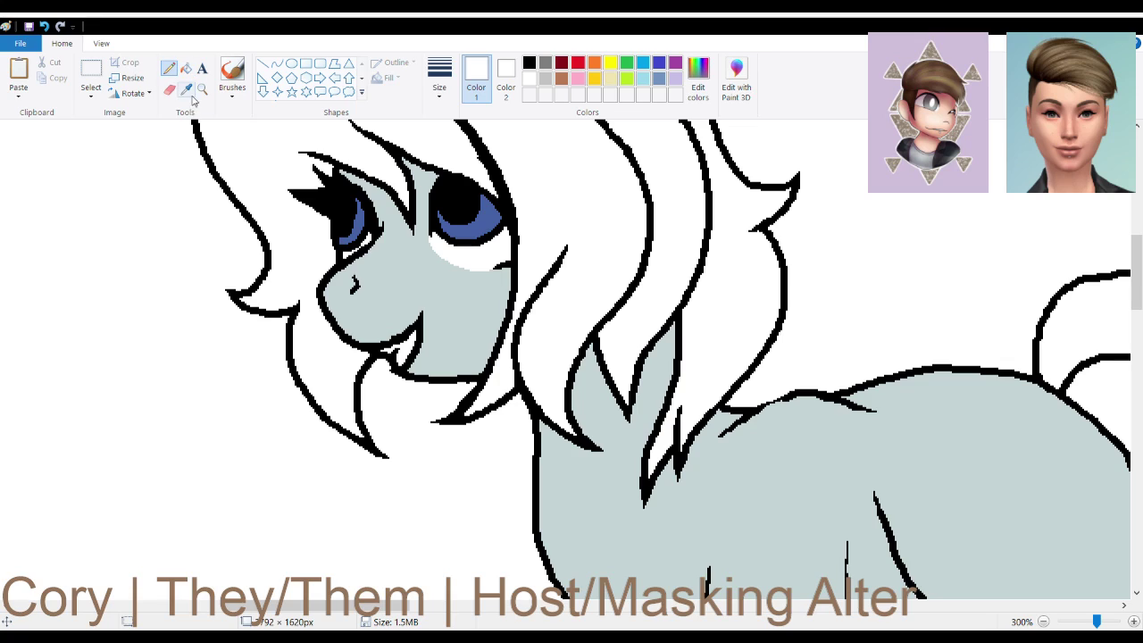
click(529, 61)
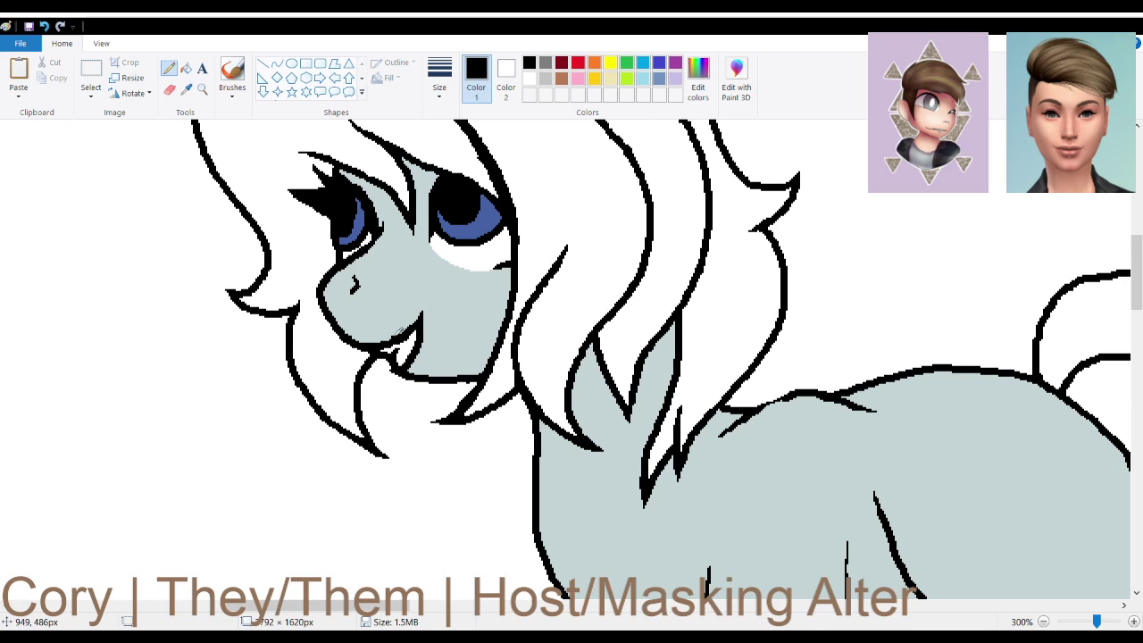
scroll(398, 332, up, 3)
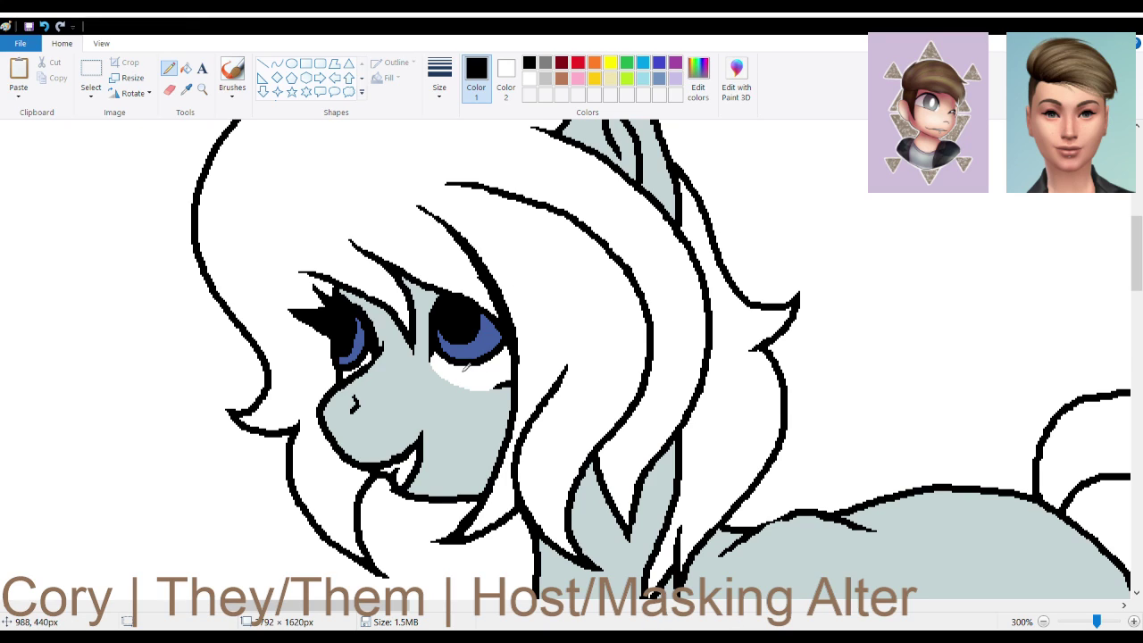
Sample the light teal from the Hurricane Brine reference's tail and fill the line art's entire mane and tail with it
scroll(467, 378, down, 6)
scroll(467, 379, down, 4)
drag(375, 607, 156, 606)
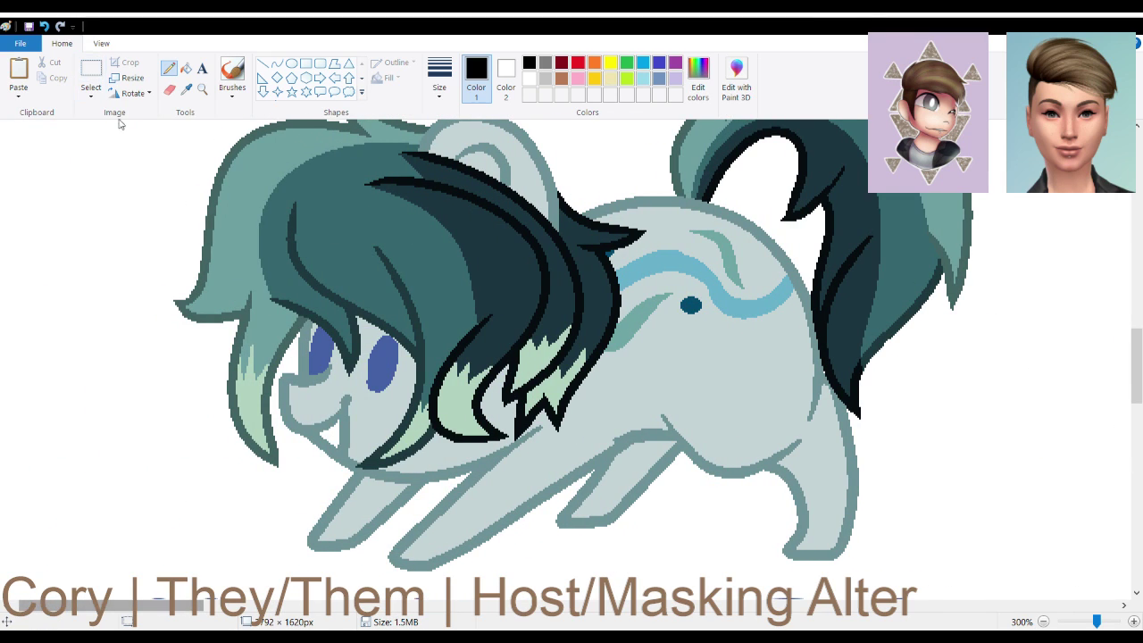
click(186, 89)
scroll(559, 377, up, 1)
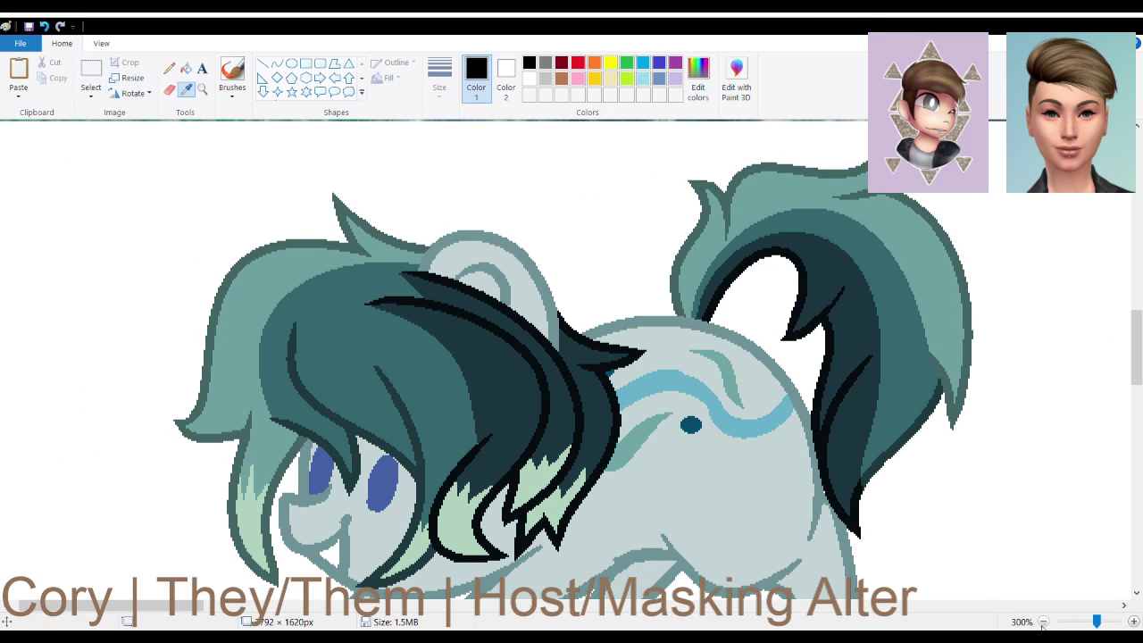
click(1043, 621)
click(1044, 622)
scroll(631, 351, up, 1)
scroll(630, 351, up, 3)
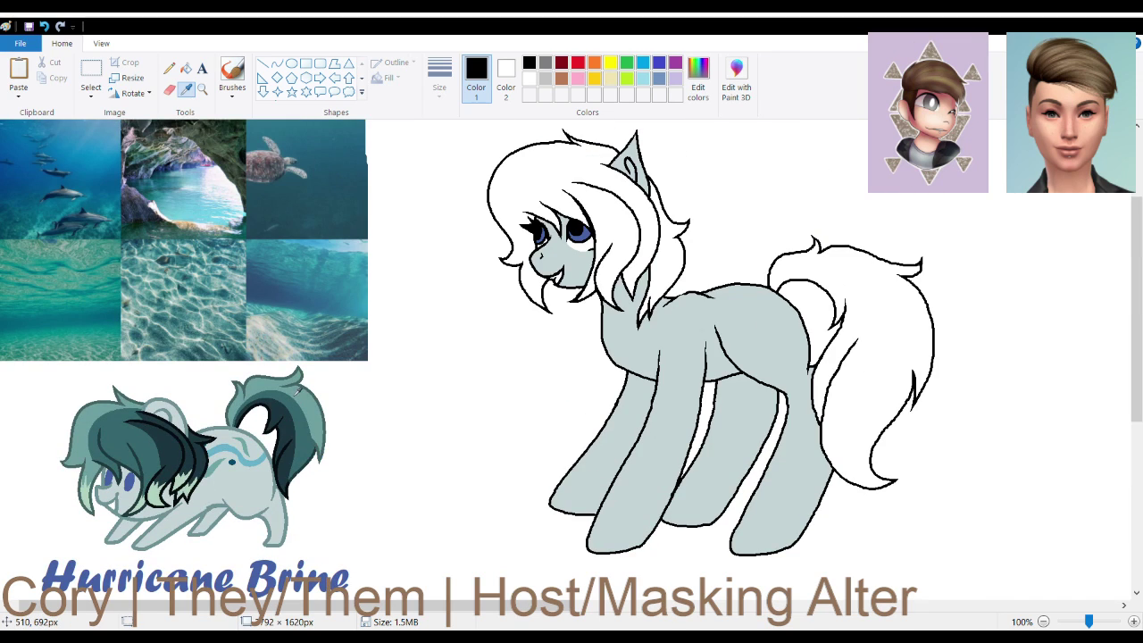
click(300, 392)
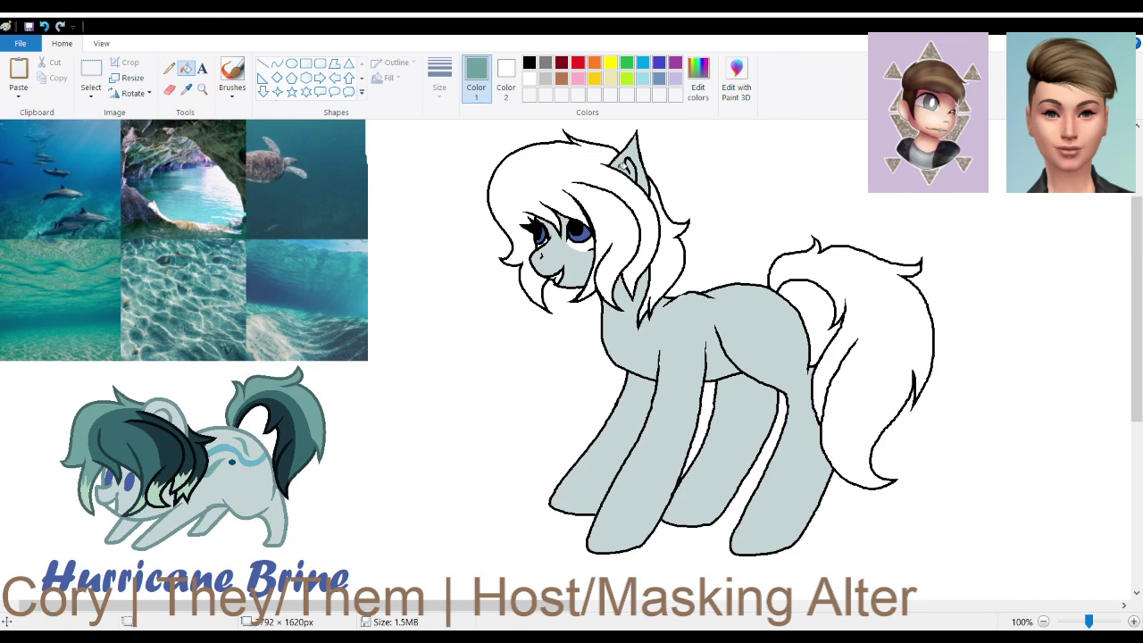
click(625, 166)
click(679, 273)
click(875, 294)
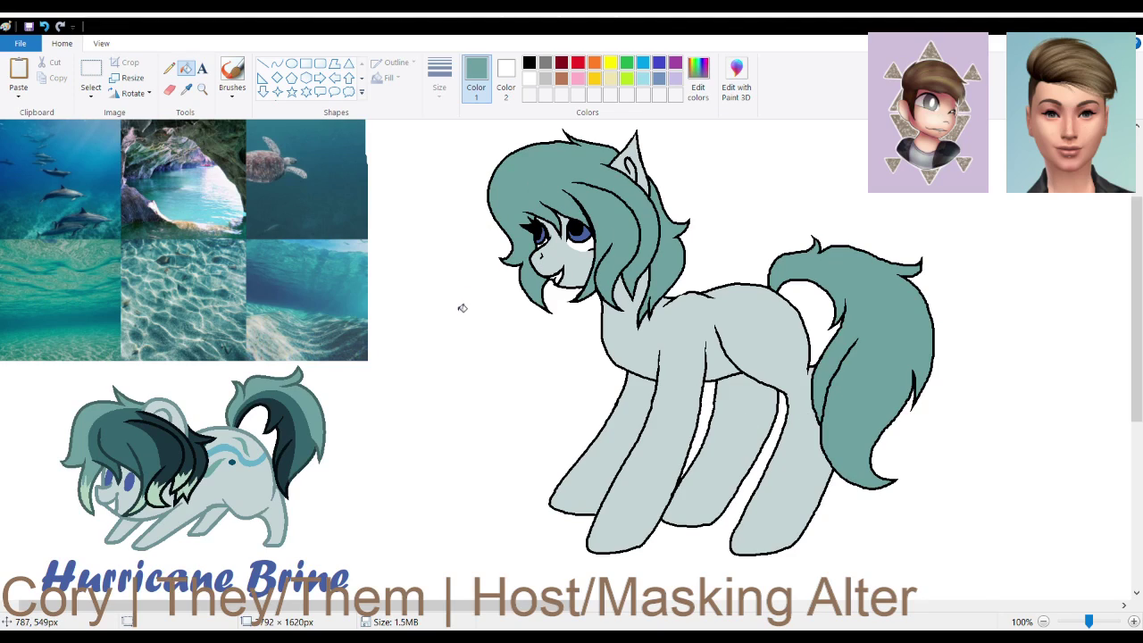
Choose the curve tool and sample the mid teal from the Hurricane Brine reference's tail as the drawing colour
click(1044, 622)
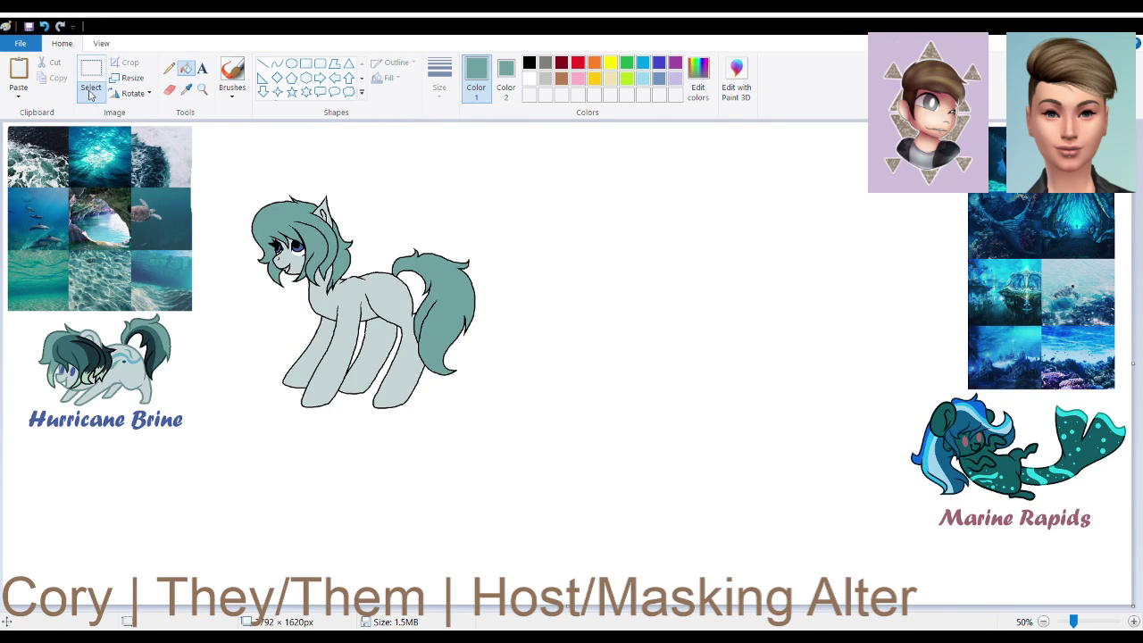
key(ctrl+a)
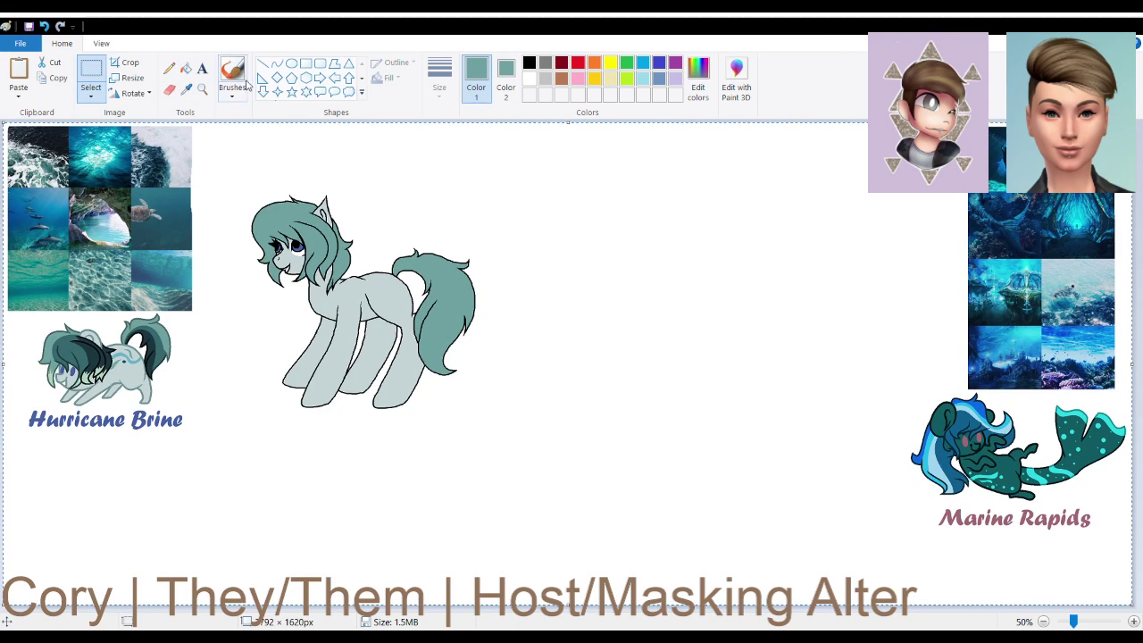
click(277, 63)
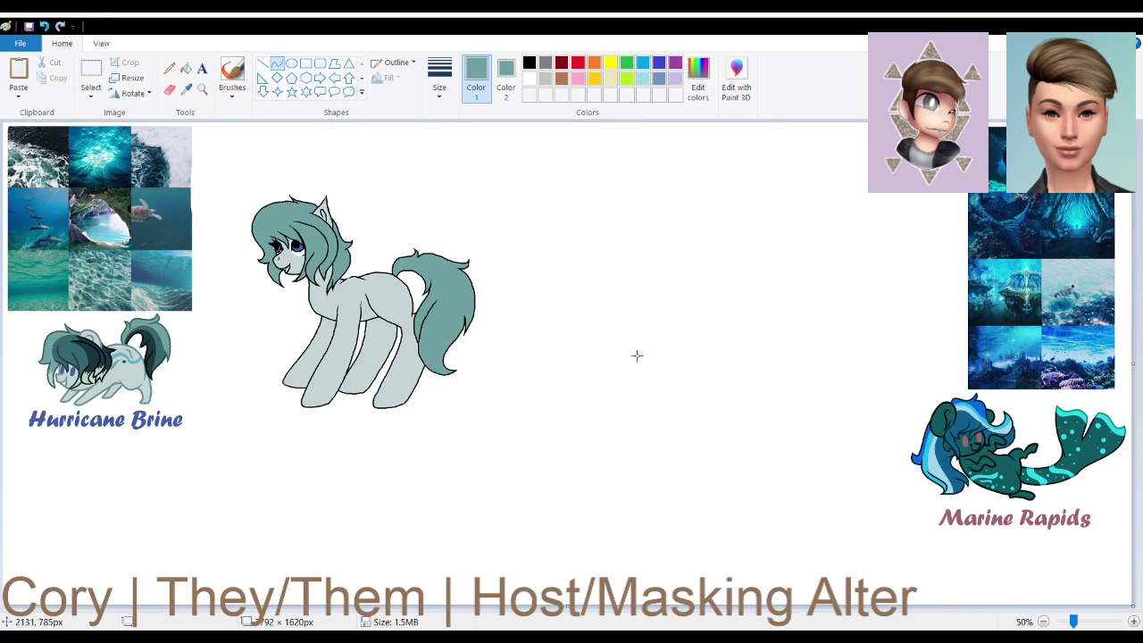
click(1133, 621)
scroll(613, 389, down, 3)
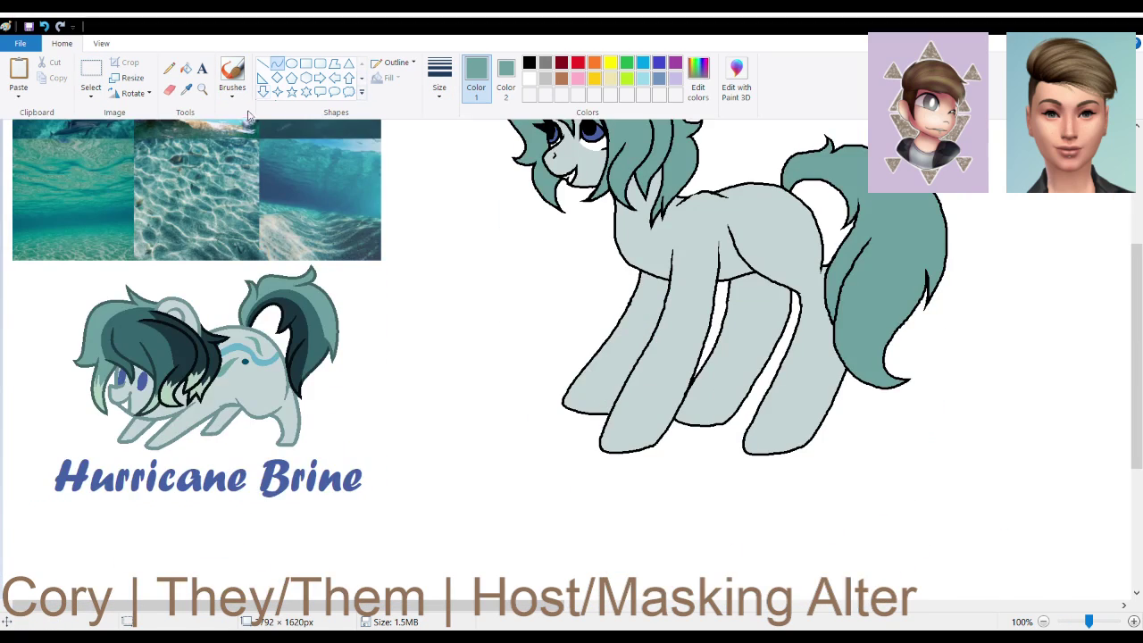
click(316, 340)
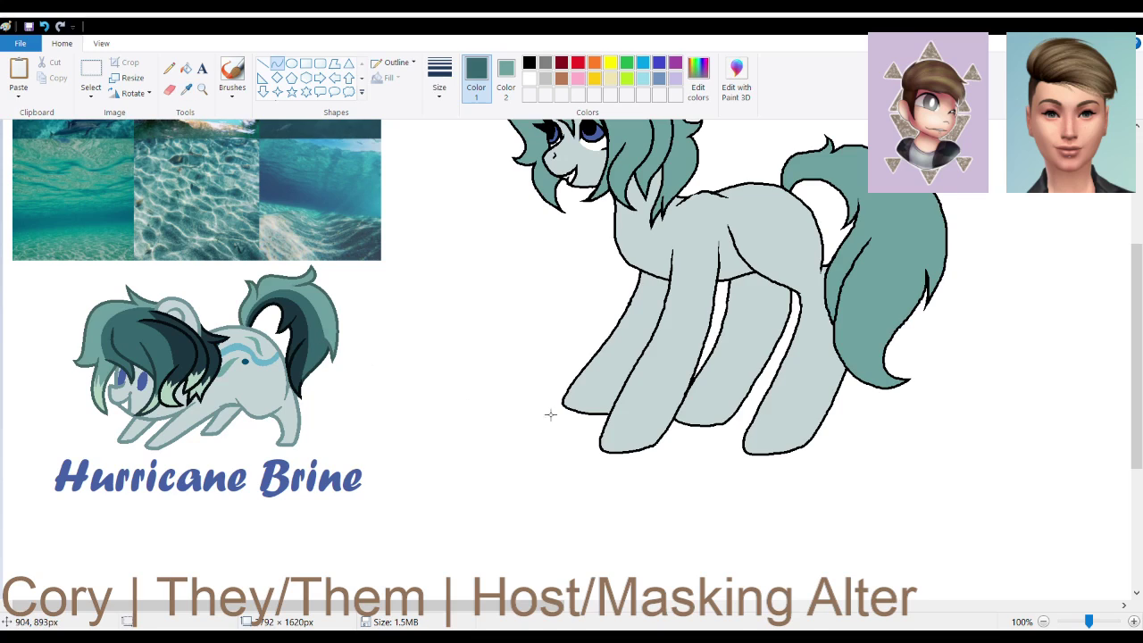
Draw a mid-teal curve from the ear across the front of the mane and fill the hair behind it mid teal
scroll(580, 406, up, 3)
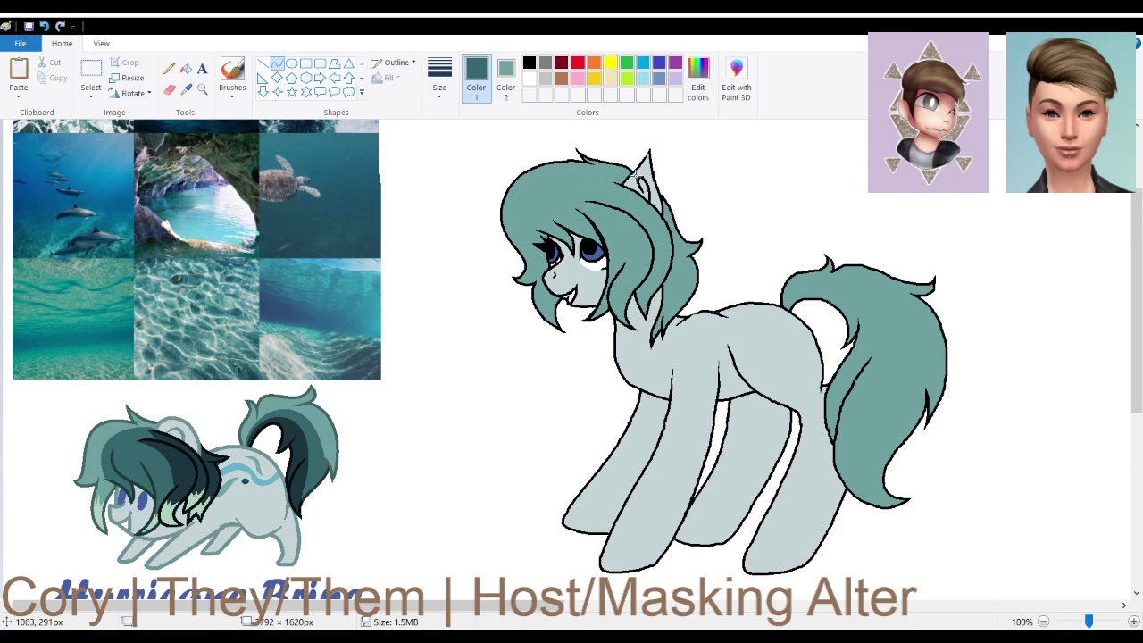
mouse_move(635, 178)
mouse_down()
mouse_move(587, 167)
mouse_move(553, 254)
mouse_move(578, 264)
mouse_up()
drag(628, 186, 466, 198)
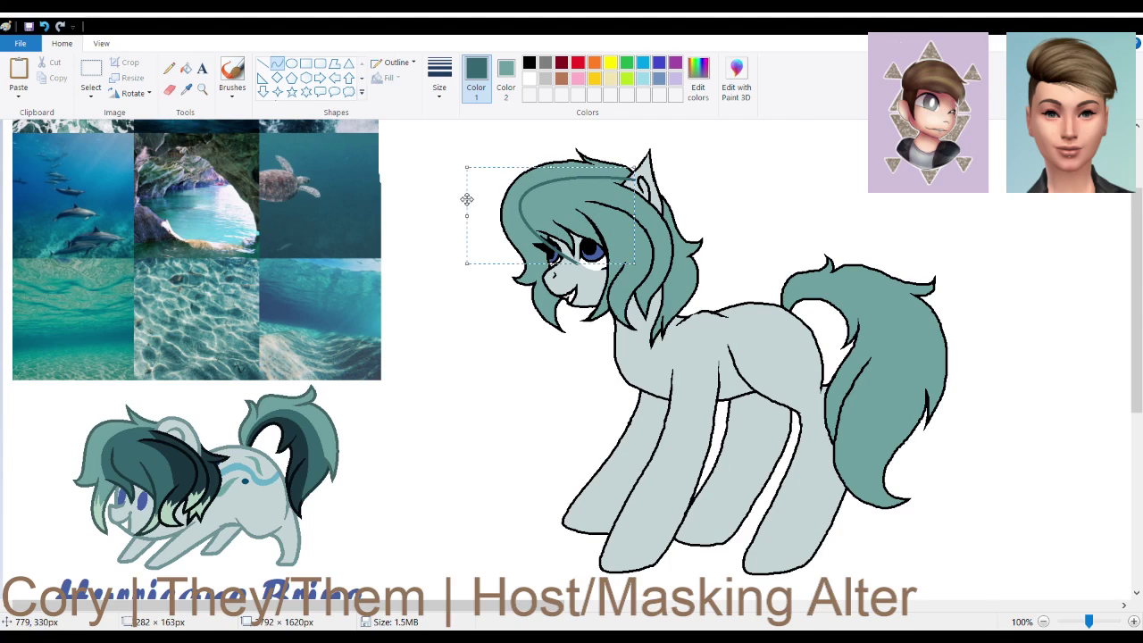
click(186, 68)
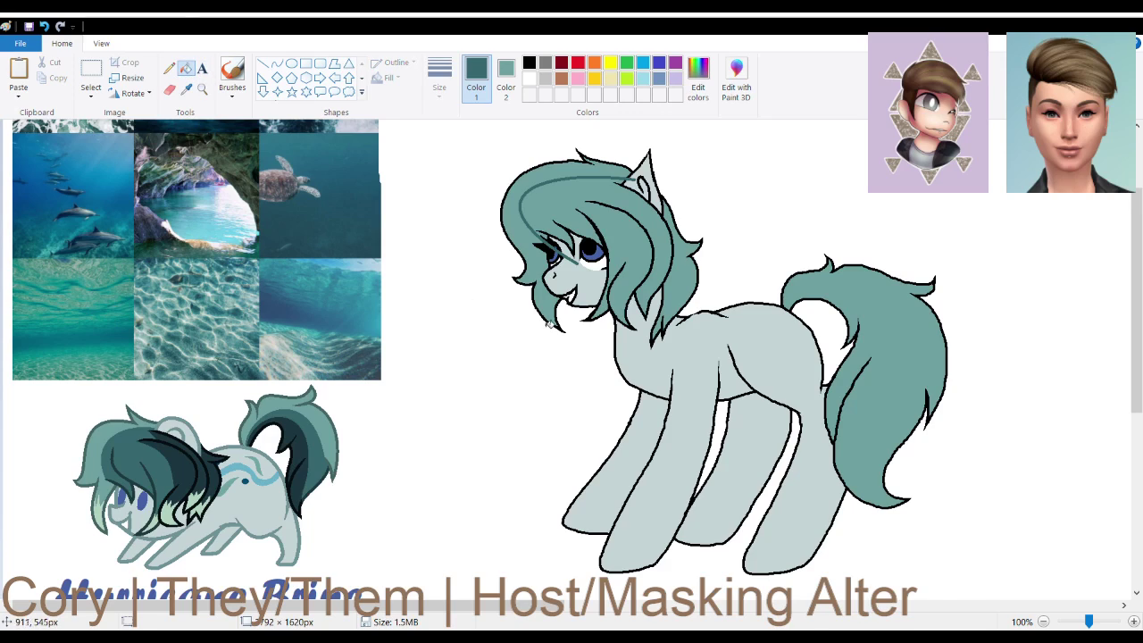
click(615, 236)
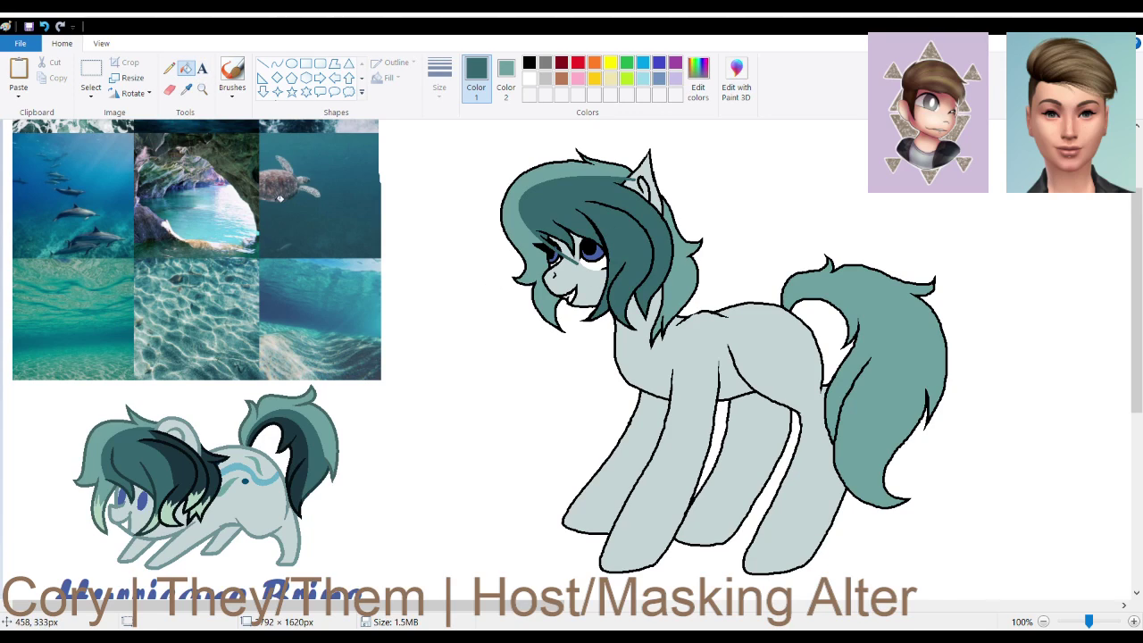
Draw a mid-teal curve along the tail's upper edge from its base and fill the tail below it mid teal
click(279, 64)
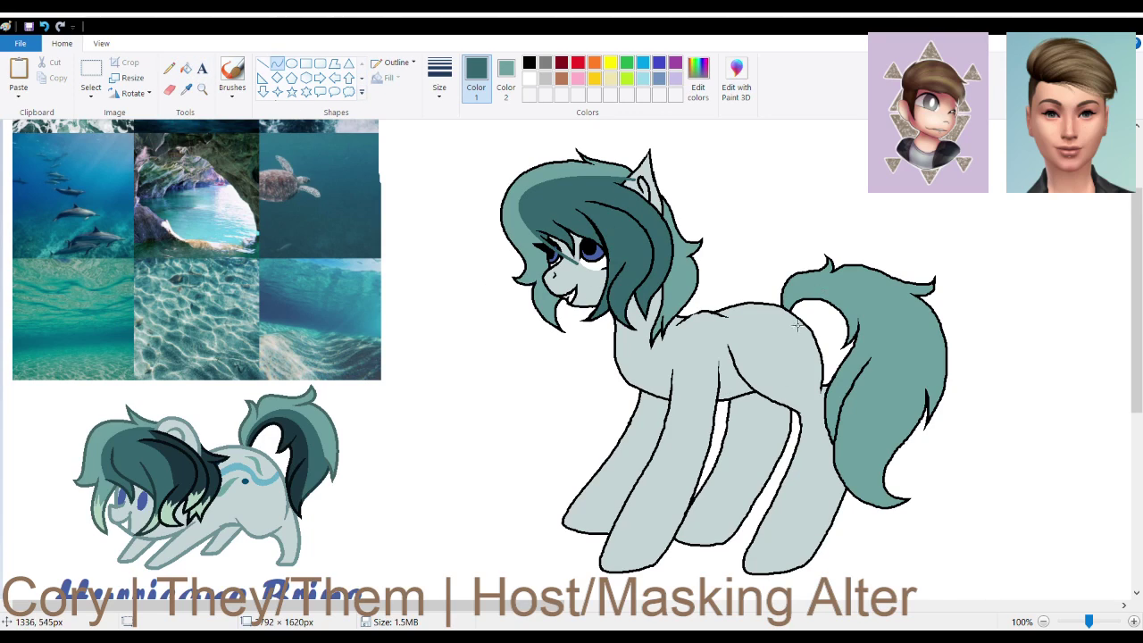
drag(784, 311, 920, 465)
drag(809, 347, 968, 336)
click(1009, 450)
click(186, 68)
click(861, 300)
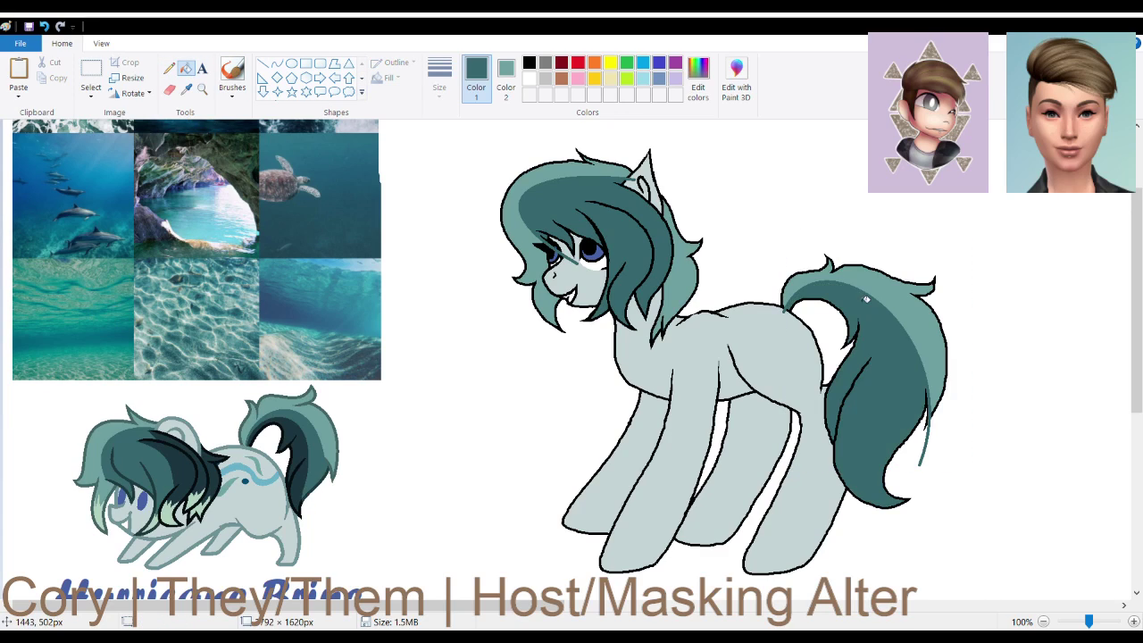
Sample the darkest teal from the reference's tail and draw a curved boundary with it down the mane from the ear
click(186, 90)
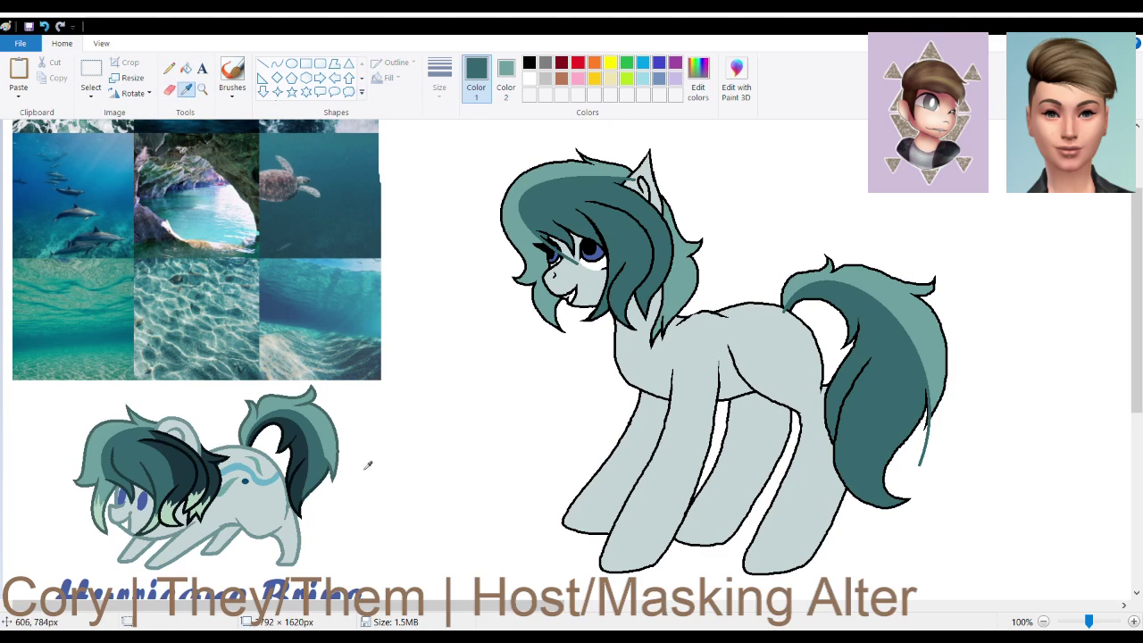
click(300, 444)
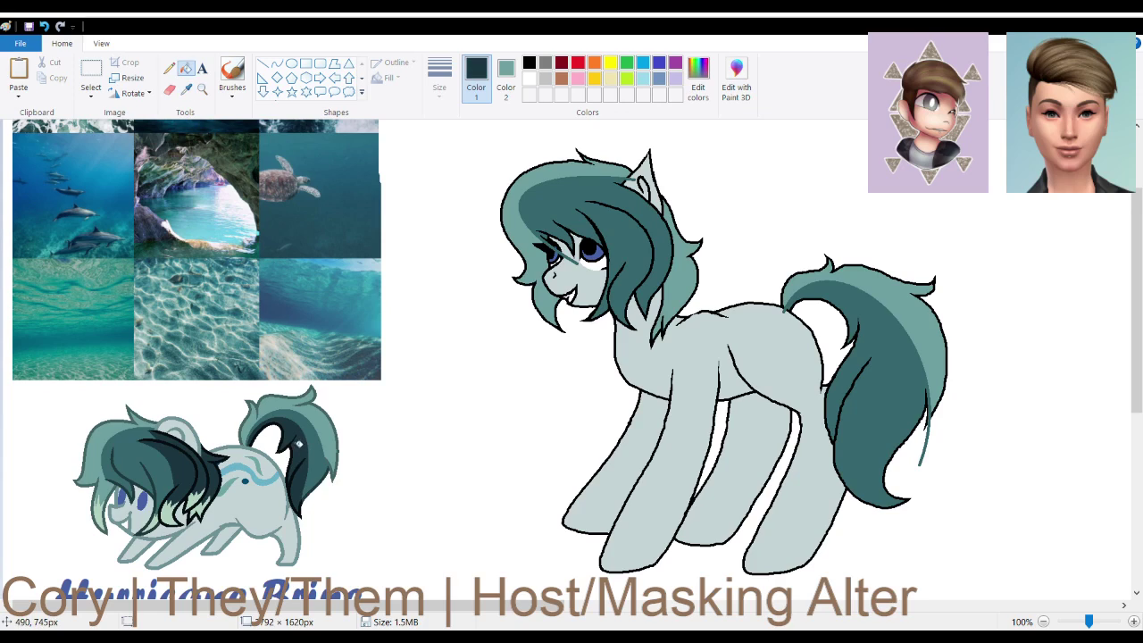
click(276, 63)
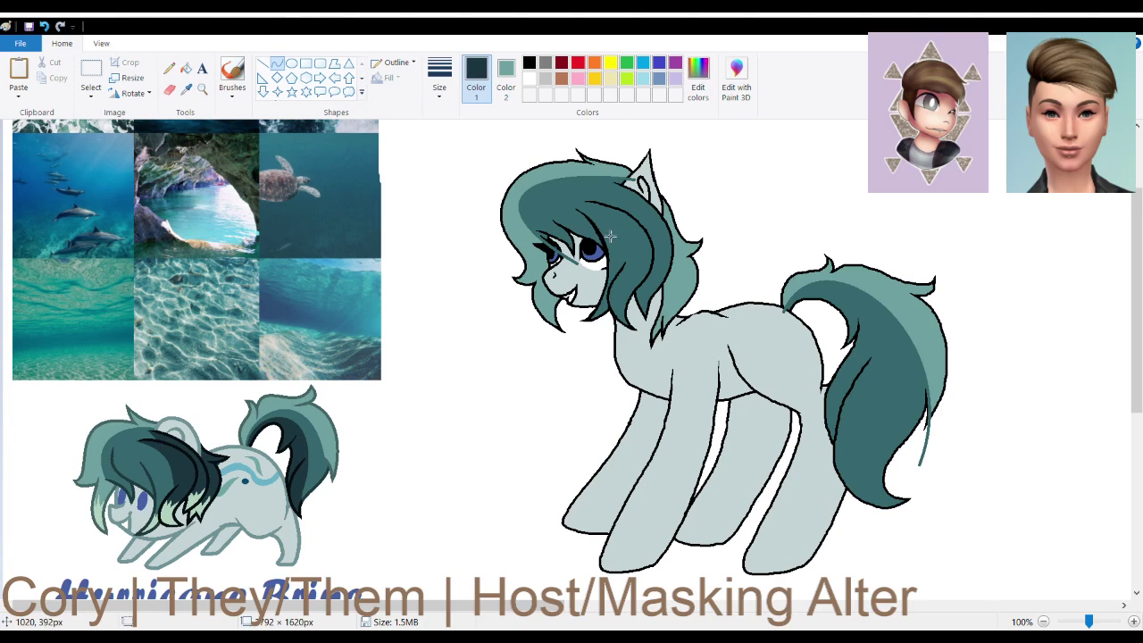
drag(623, 183, 622, 343)
drag(616, 214, 478, 202)
mouse_move(563, 223)
mouse_down()
mouse_move(579, 228)
mouse_move(682, 179)
mouse_move(677, 216)
mouse_move(693, 214)
mouse_move(668, 184)
mouse_up()
click(797, 312)
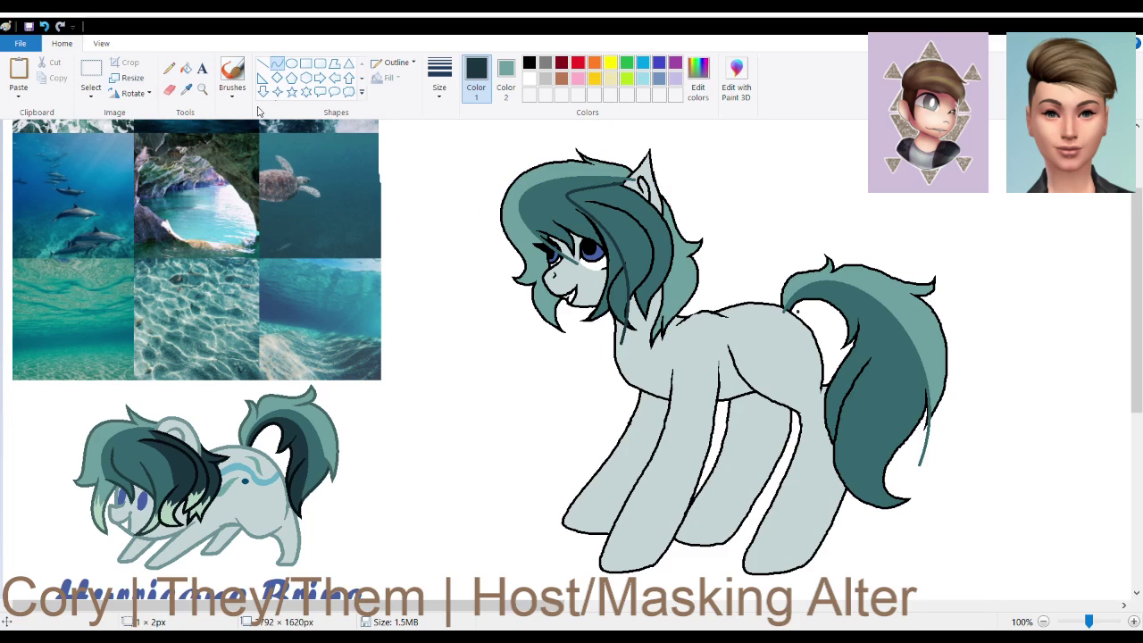
Fill the mane sections behind the new curve, including the back of the mane, with the darkest teal
click(186, 68)
click(626, 296)
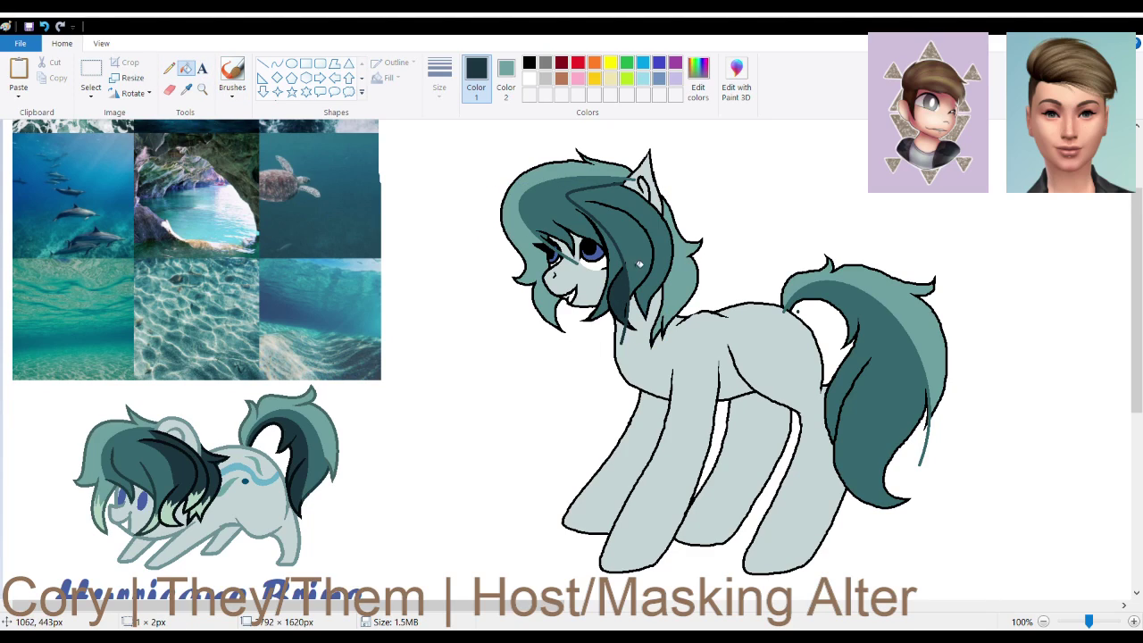
click(639, 268)
click(666, 283)
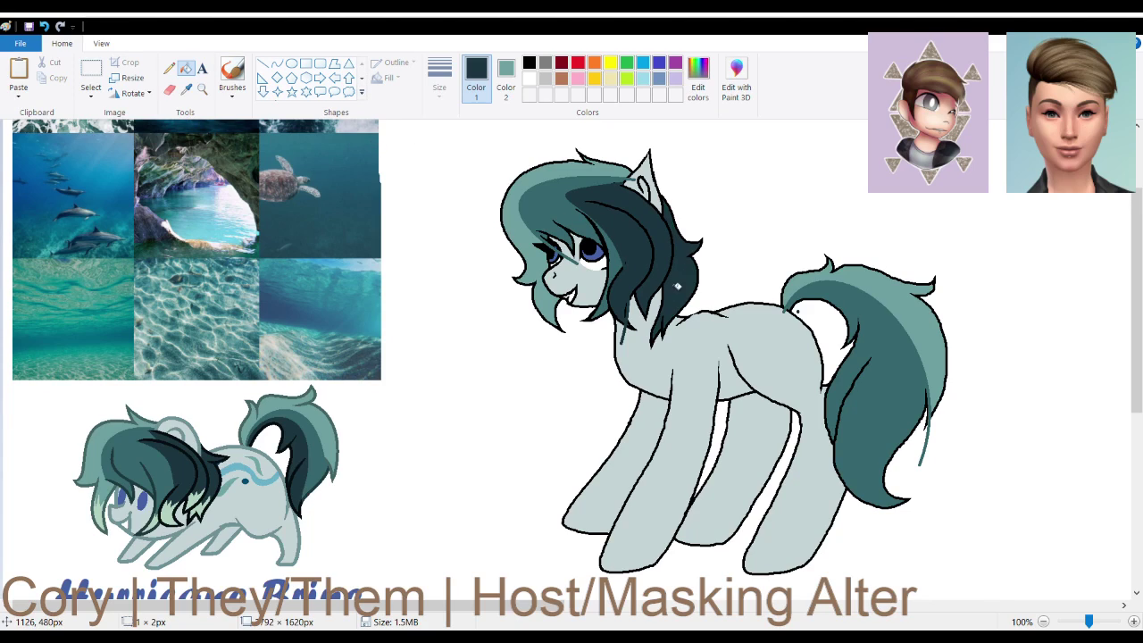
Add a short dark teal curve at the lower tip of the front mane lock over the neck
click(277, 62)
drag(622, 313, 632, 334)
click(264, 67)
click(277, 66)
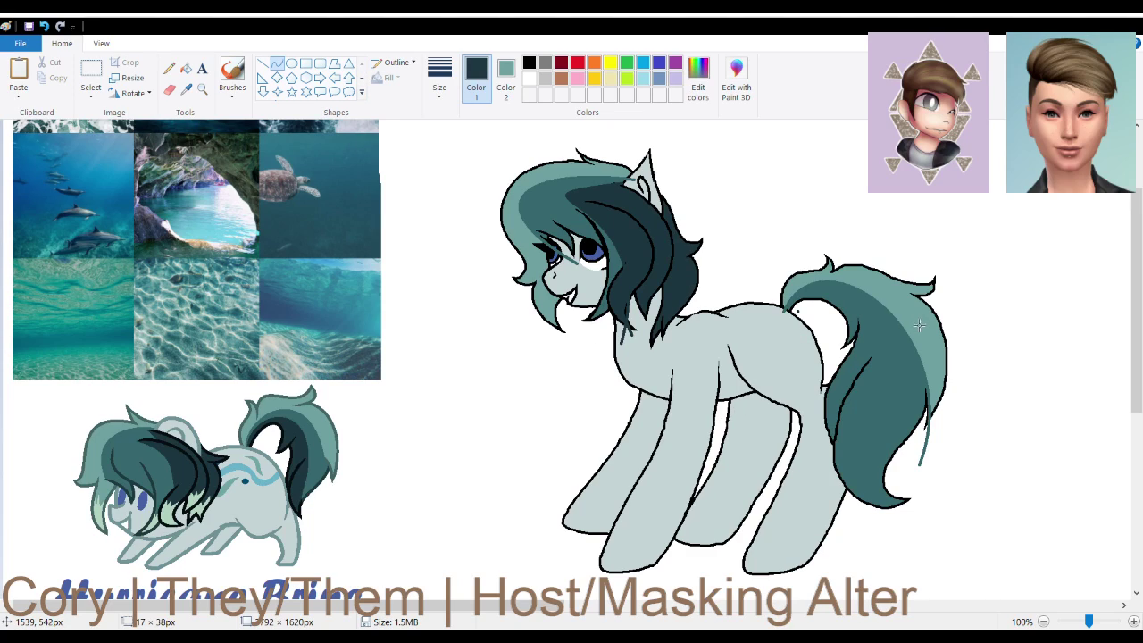
drag(786, 313, 937, 214)
drag(900, 420, 826, 456)
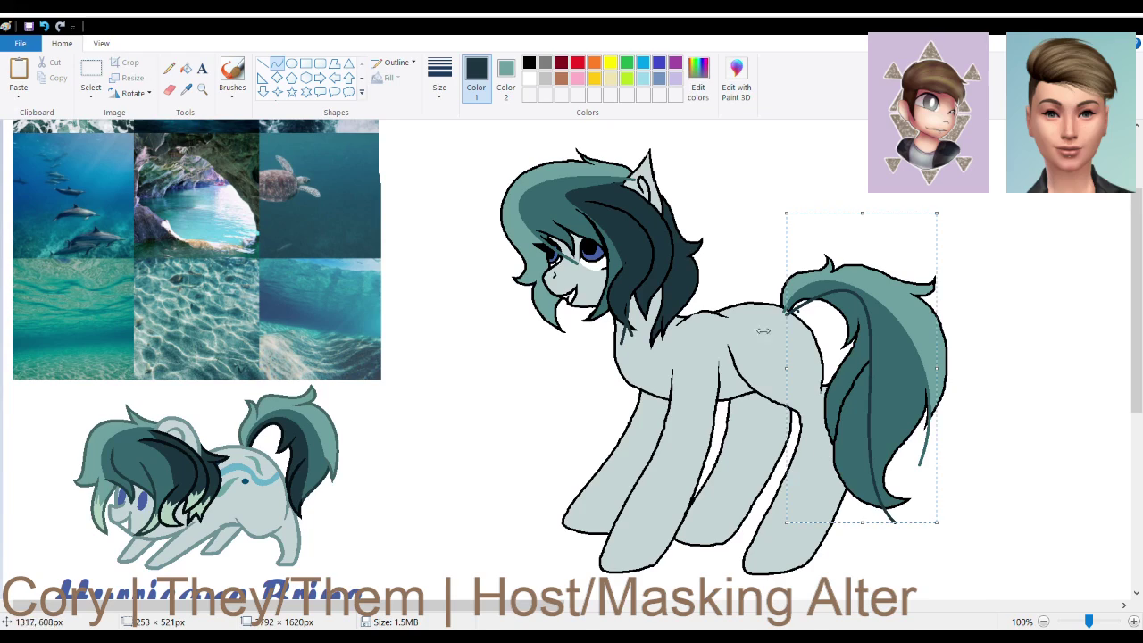
key(ctrl+z)
Draw a darkest-teal curve down the middle of the tail from its base past the tip and fill the inner side with that colour
mouse_move(926, 514)
mouse_down()
mouse_move(806, 391)
mouse_move(881, 324)
mouse_up()
drag(893, 485, 766, 537)
drag(832, 418, 952, 419)
click(1054, 462)
mouse_move(880, 324)
mouse_down()
mouse_move(856, 287)
mouse_move(784, 328)
mouse_move(872, 318)
mouse_move(846, 279)
mouse_move(766, 281)
mouse_up()
click(987, 435)
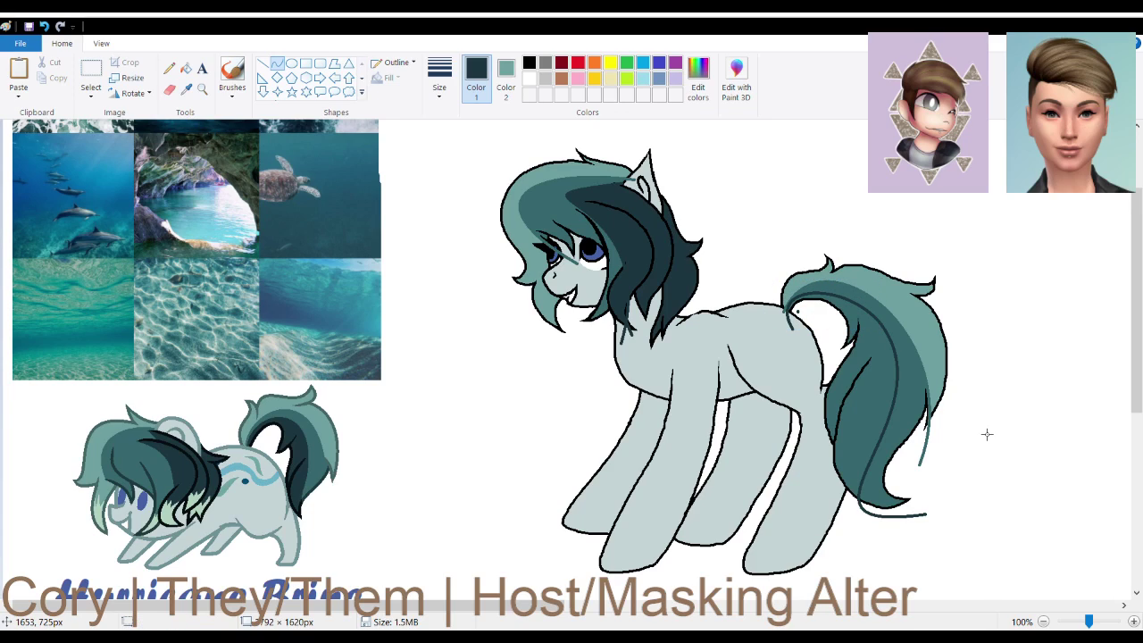
click(186, 69)
click(846, 300)
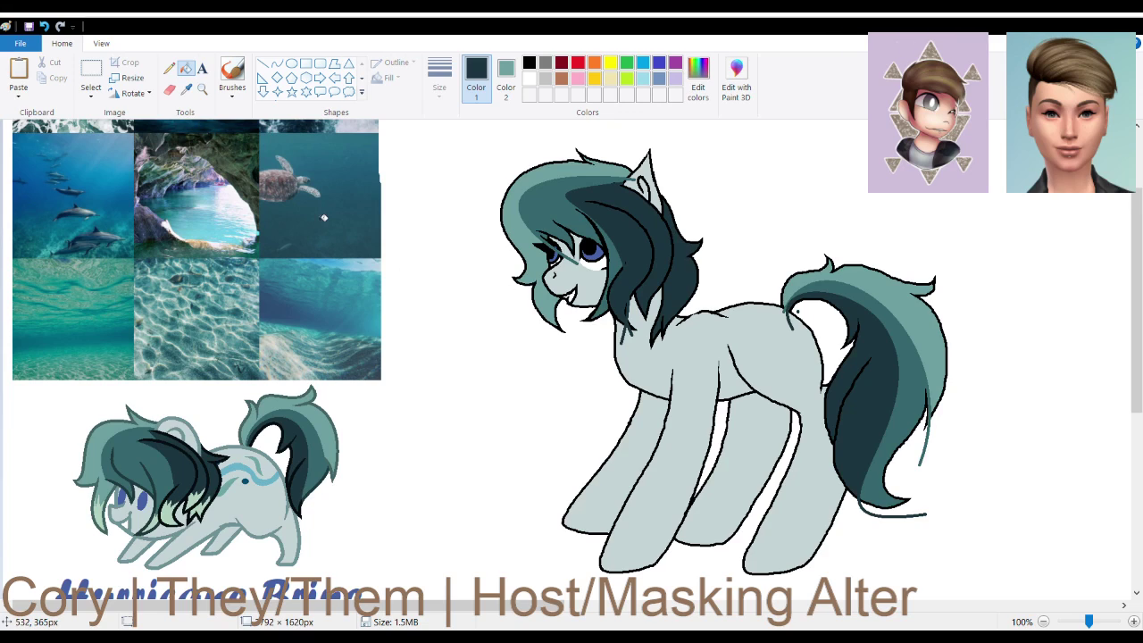
click(1043, 622)
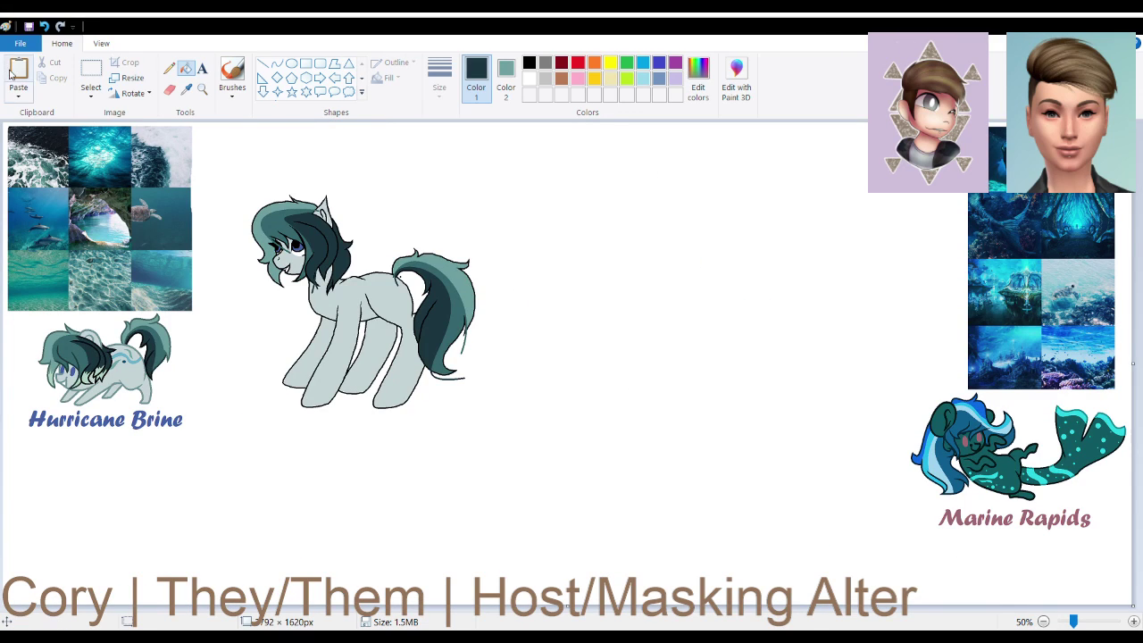
click(186, 88)
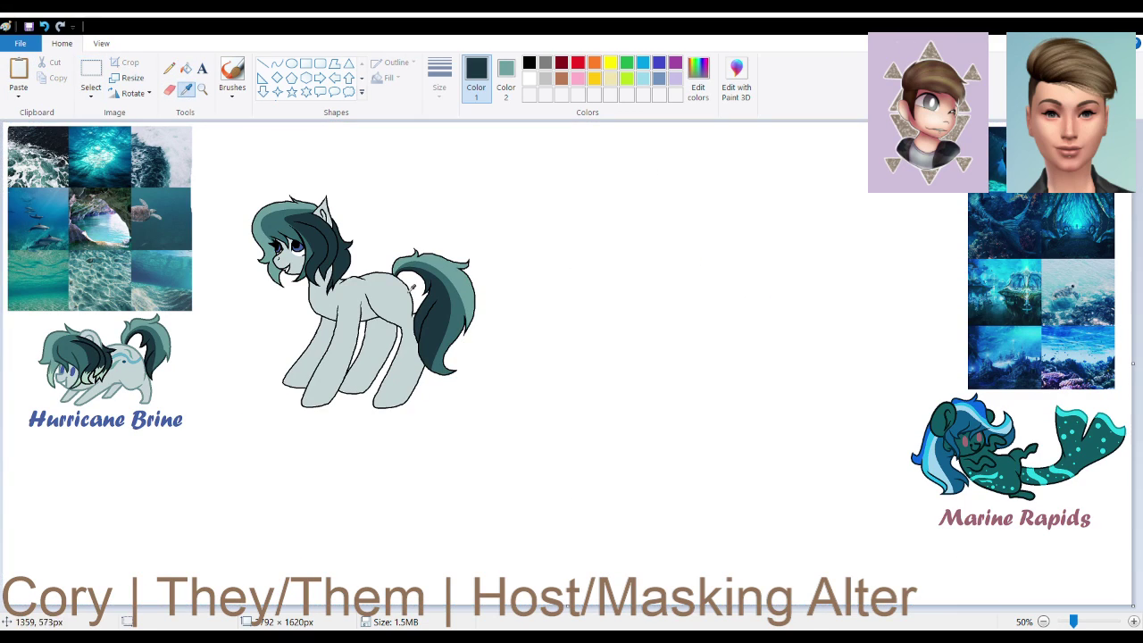
right_click(323, 238)
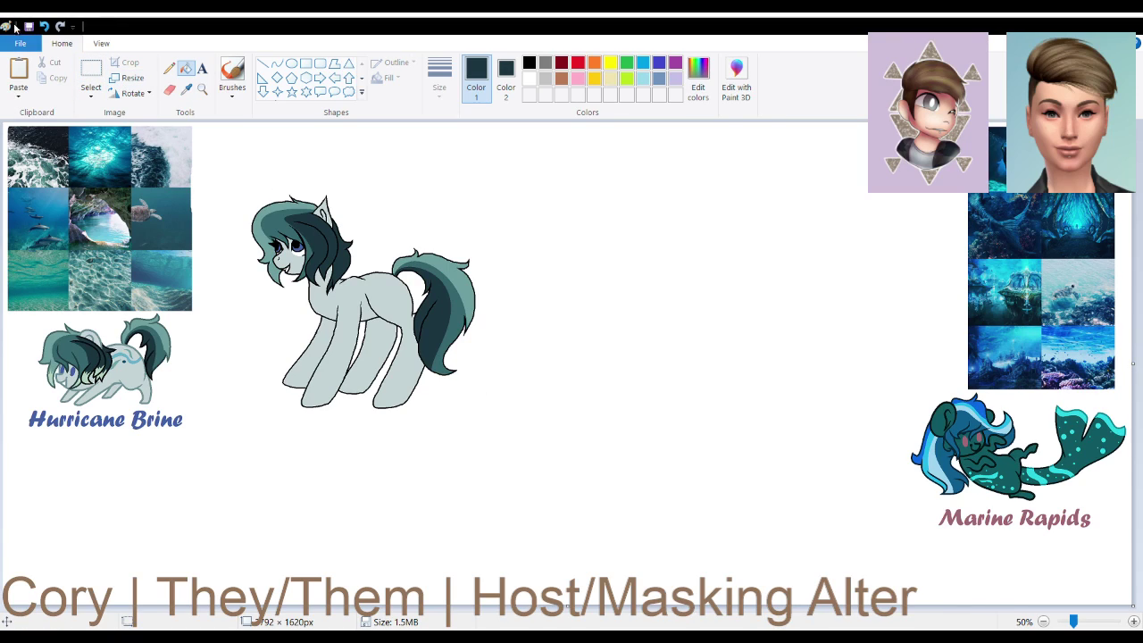
click(45, 27)
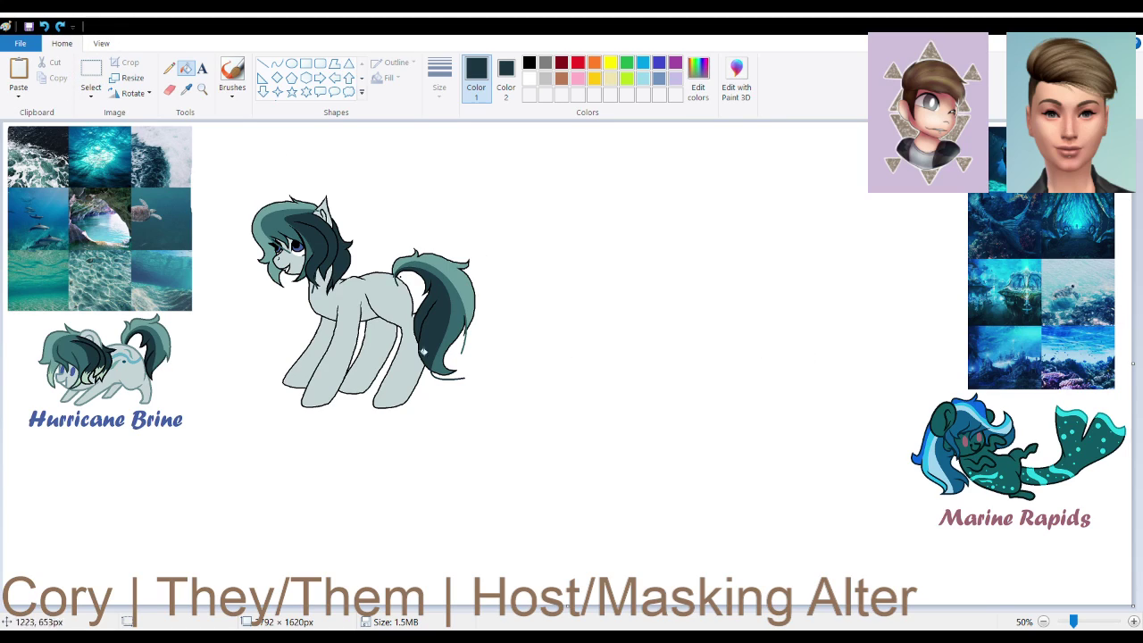
Sample the light teal of the reference's tail as the secondary colour and the pale green of its mane tips as the primary colour
double_click(1133, 622)
scroll(194, 165, down, 10)
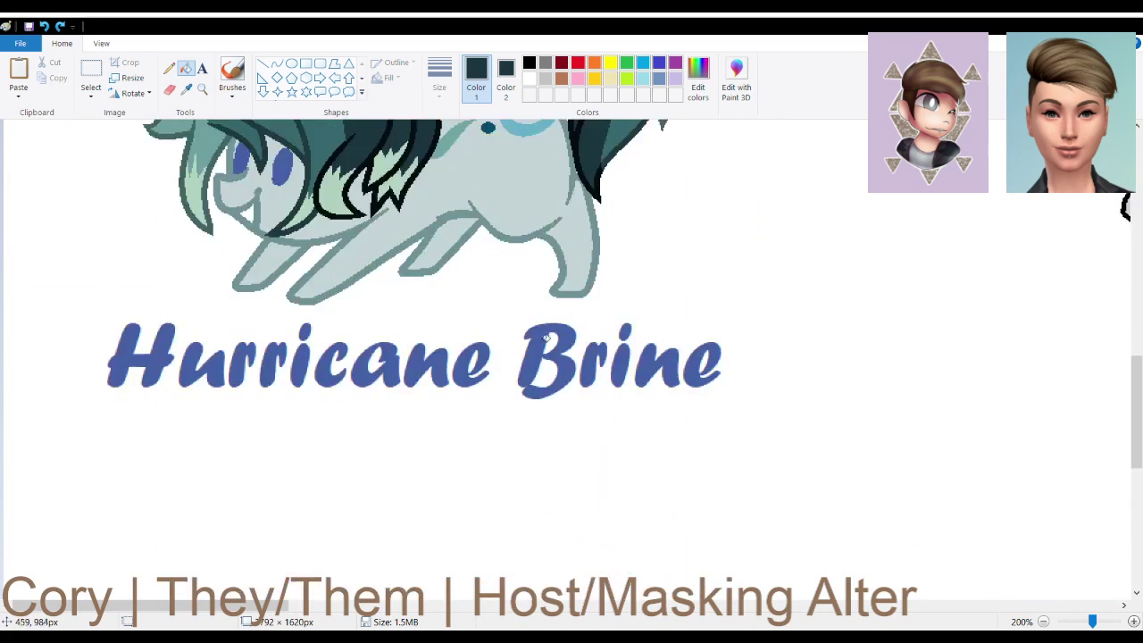
scroll(195, 164, up, 3)
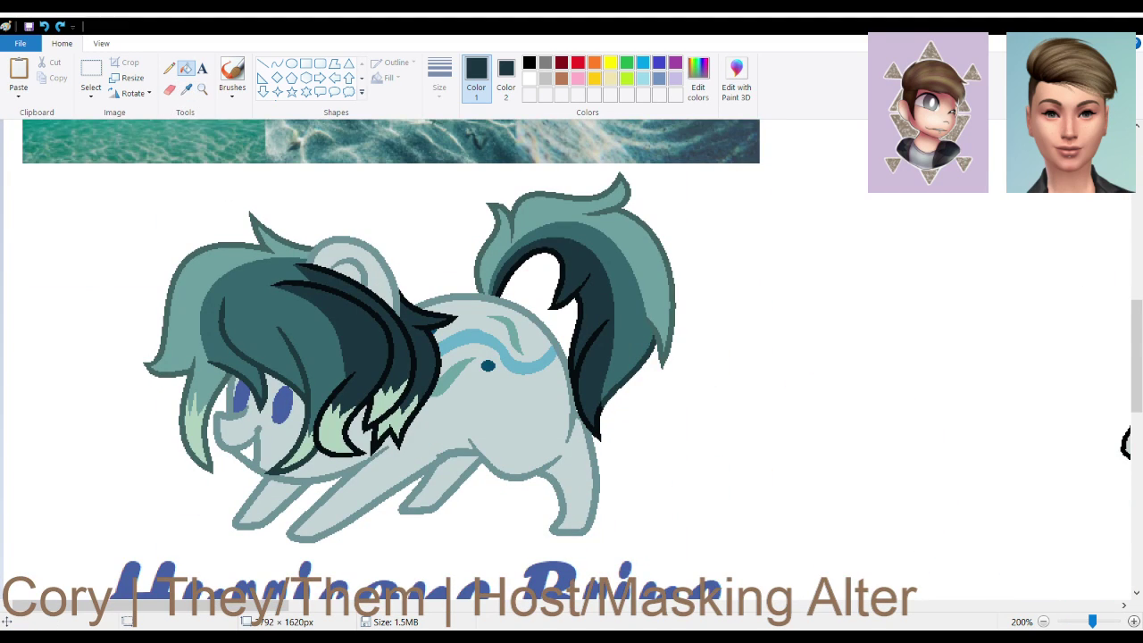
click(1043, 621)
click(187, 91)
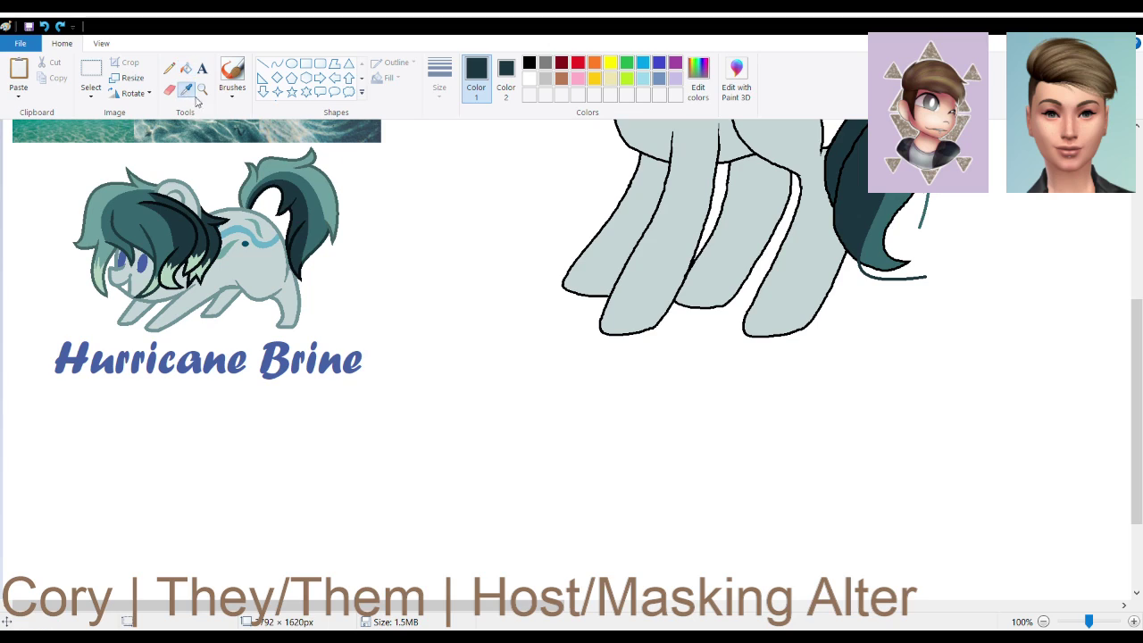
right_click(332, 187)
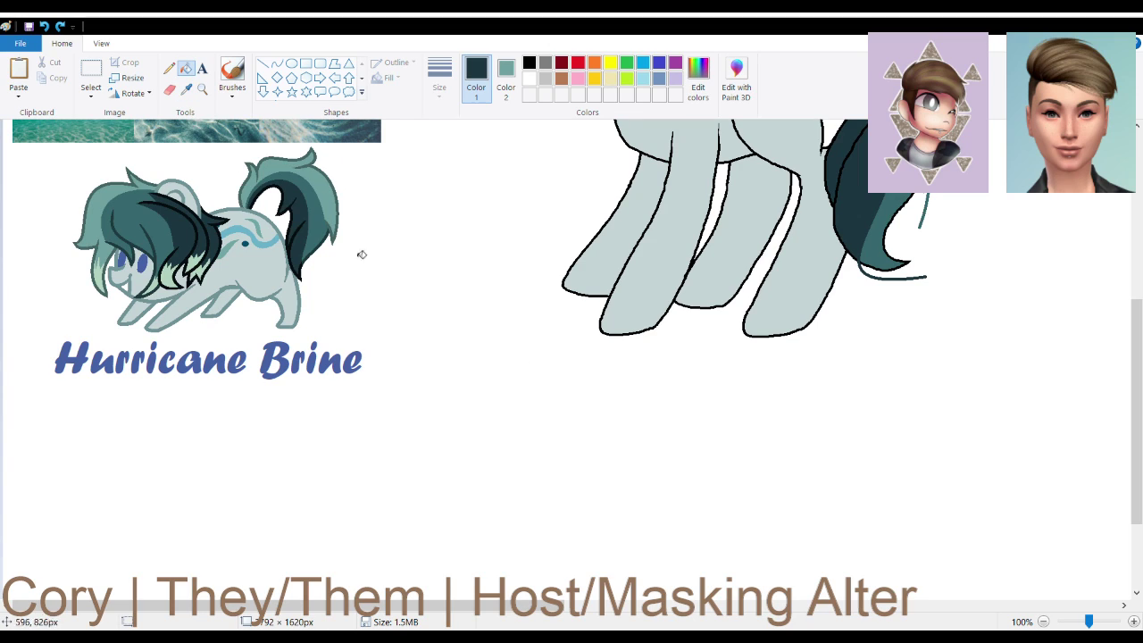
click(187, 89)
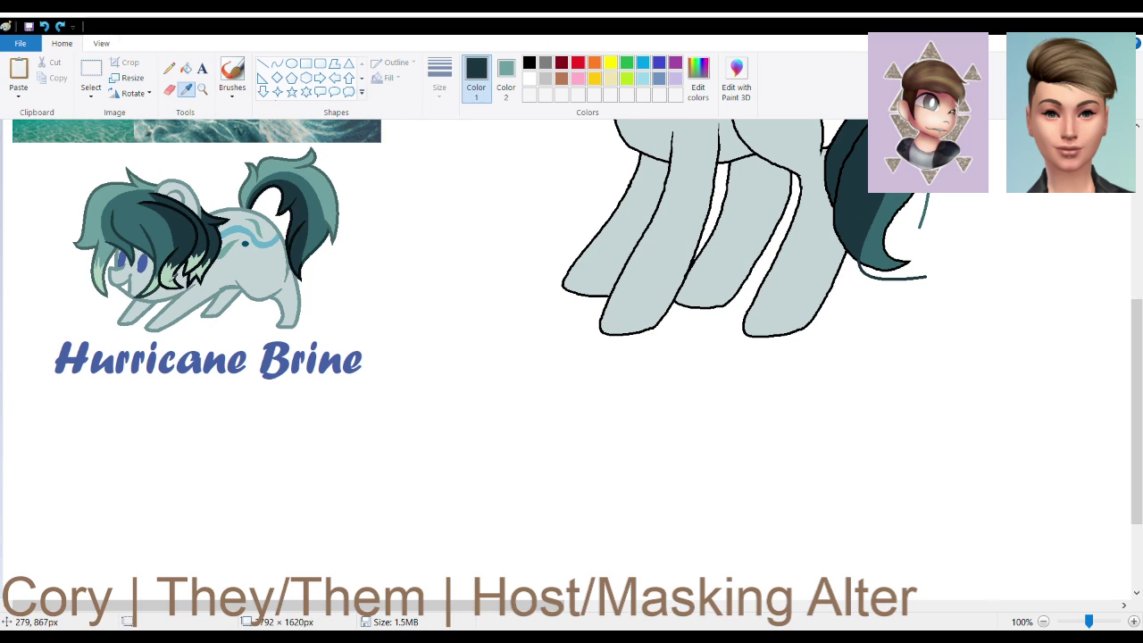
click(169, 280)
Draw a pale green curve diagonally across the lower part of the front mane lock beside the muzzle
click(277, 63)
scroll(1115, 559, up, 3)
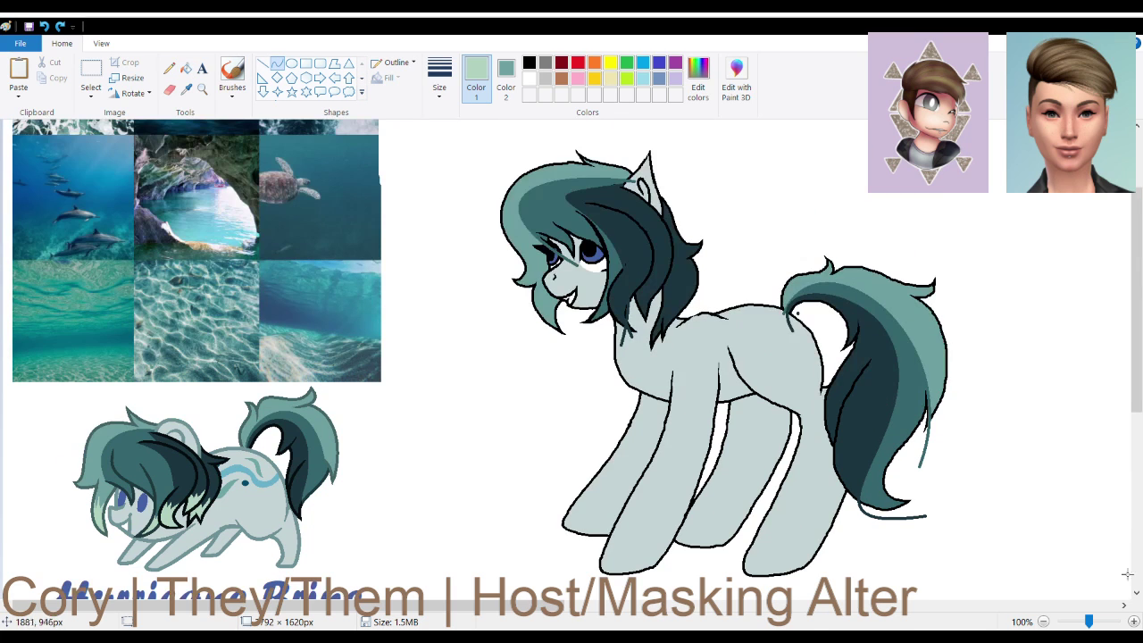
click(1134, 621)
scroll(641, 461, down, 5)
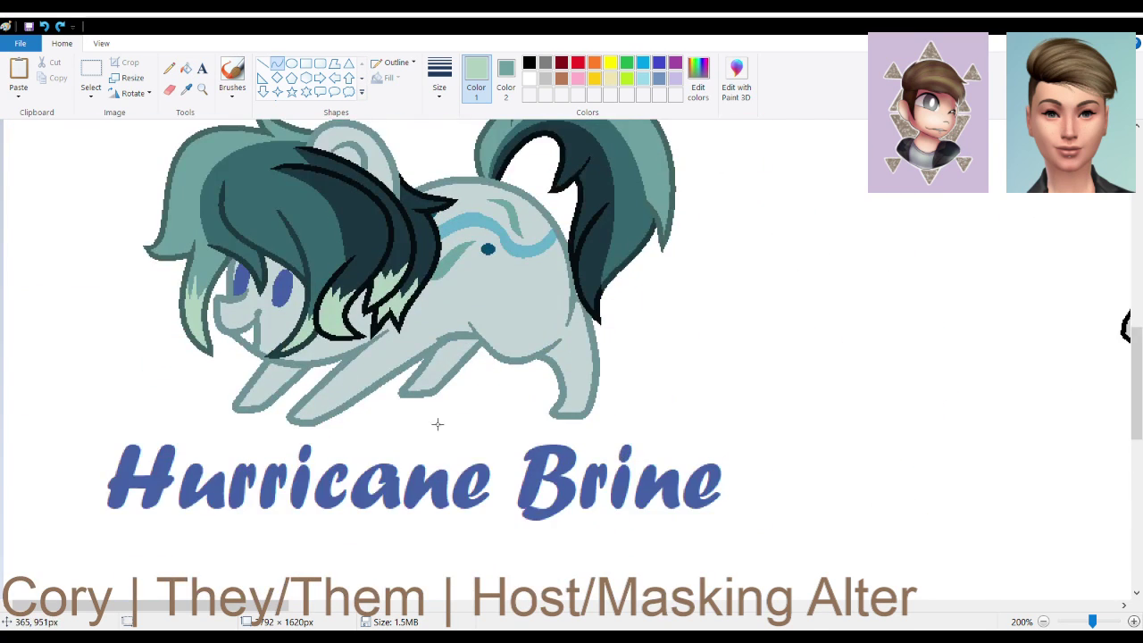
scroll(438, 424, up, 1)
drag(246, 606, 467, 606)
scroll(318, 334, up, 3)
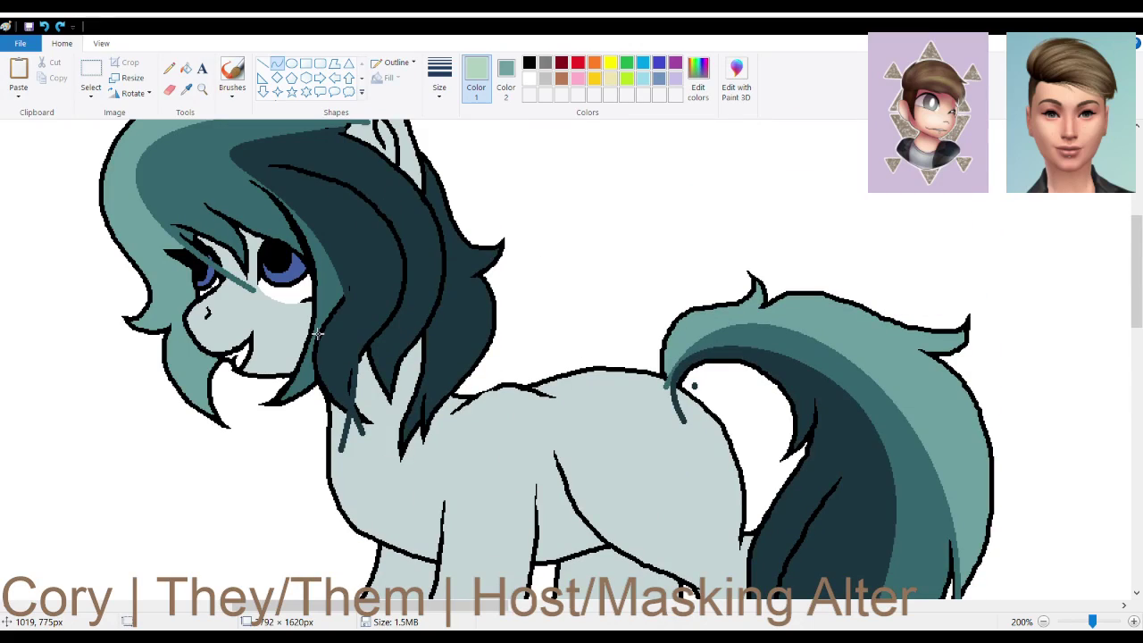
drag(160, 344, 236, 412)
click(182, 400)
click(213, 396)
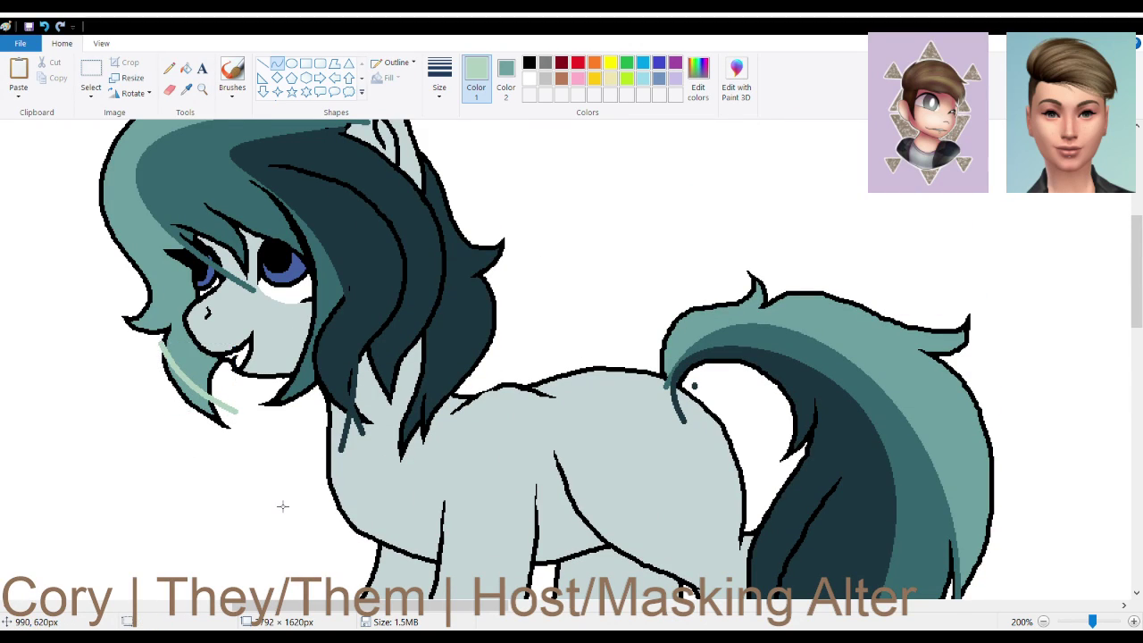
Add a second pale green curve meeting the first from the chin side and fill the front lock's tip pale green
mouse_move(224, 334)
mouse_down()
mouse_move(189, 411)
mouse_move(192, 384)
mouse_up()
click(215, 371)
click(203, 384)
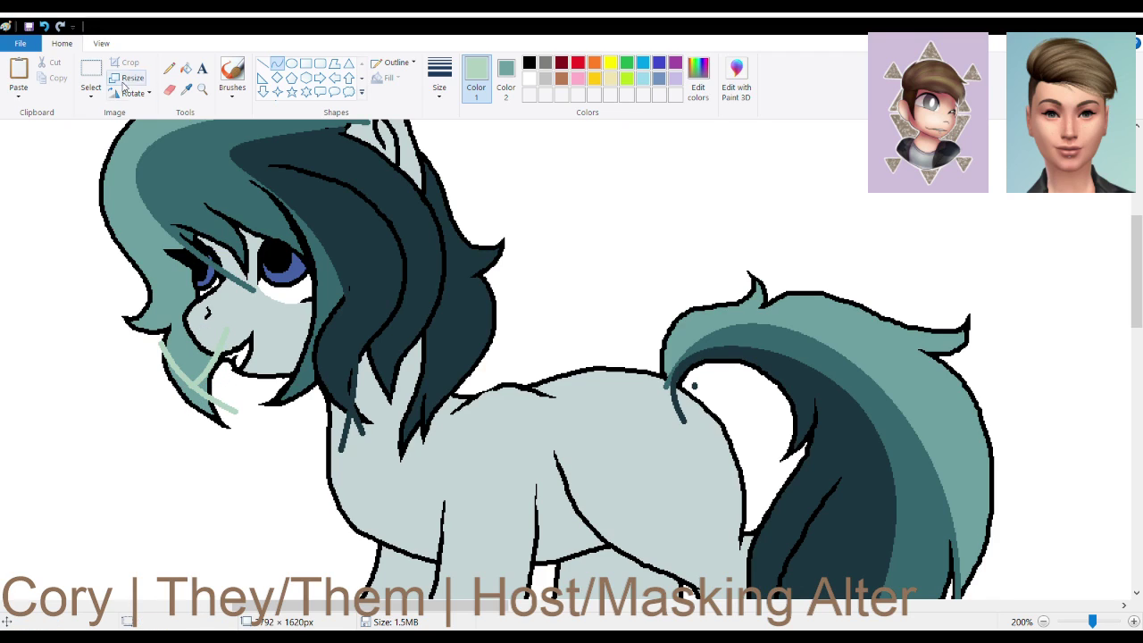
click(185, 68)
click(210, 404)
click(208, 388)
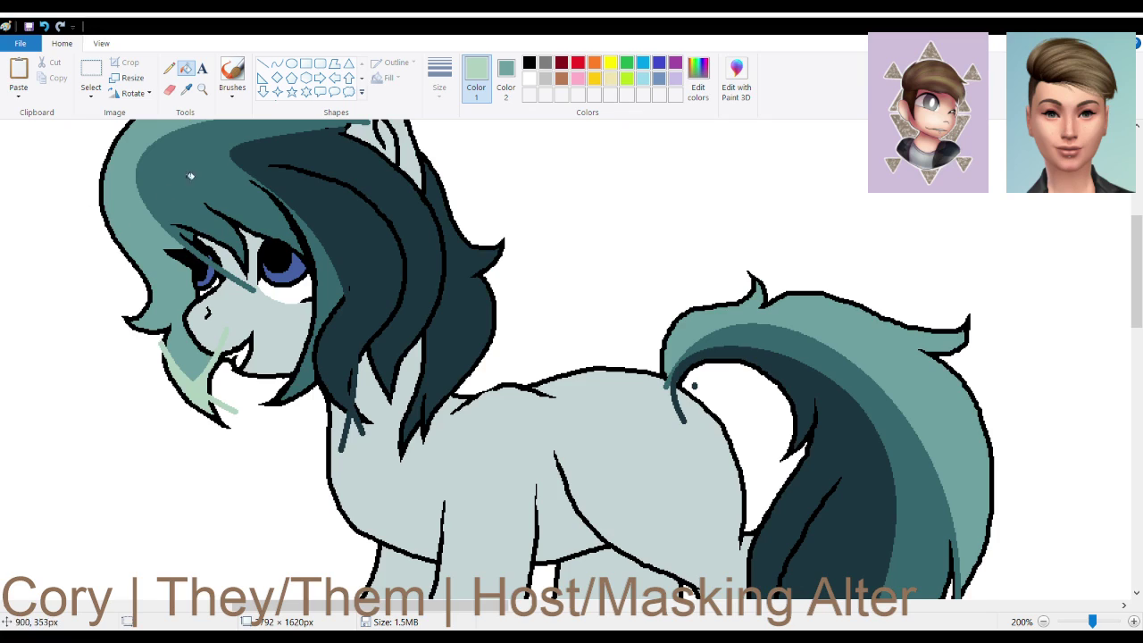
Mark off the tip of the mane lock under the cheek with two crossing pale green lines and fill it pale green
click(277, 63)
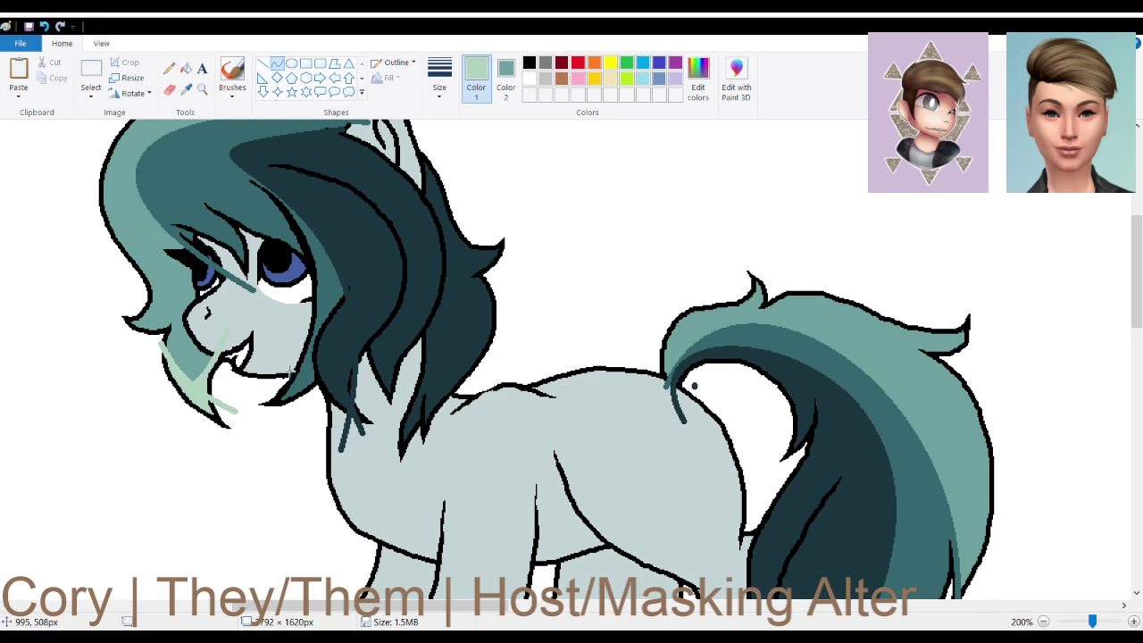
drag(300, 413, 300, 325)
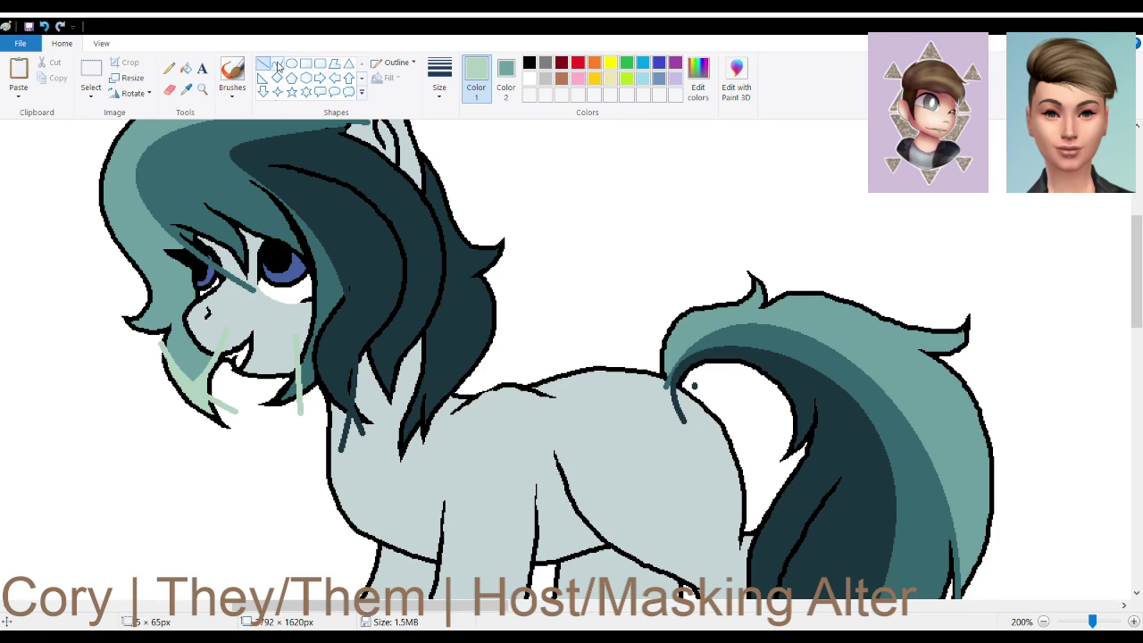
drag(318, 377, 293, 376)
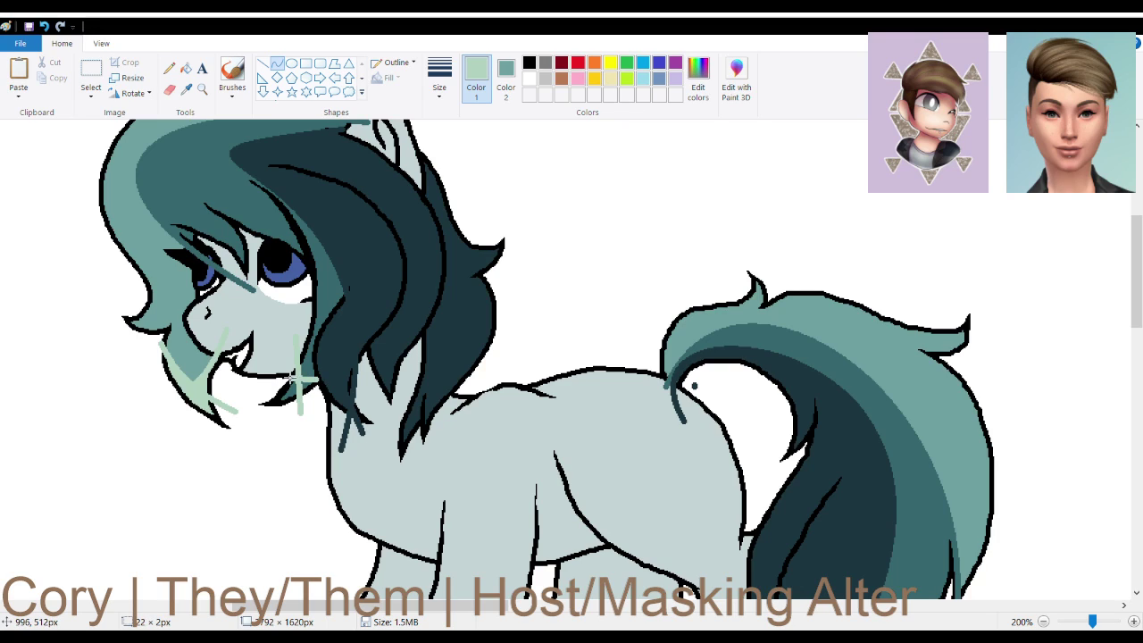
click(185, 68)
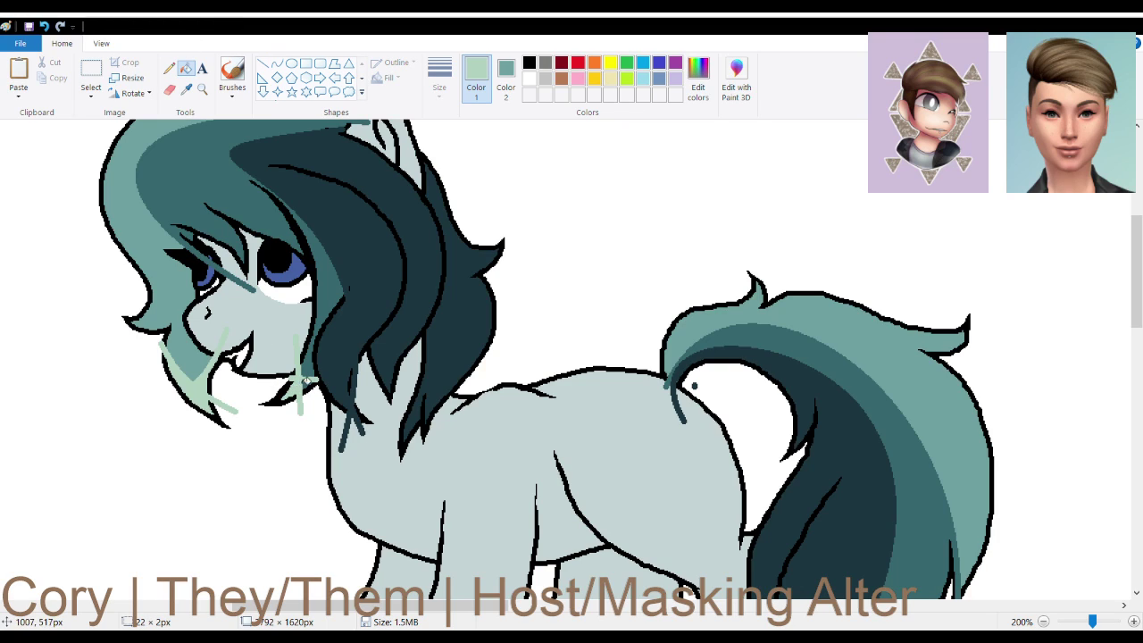
click(277, 63)
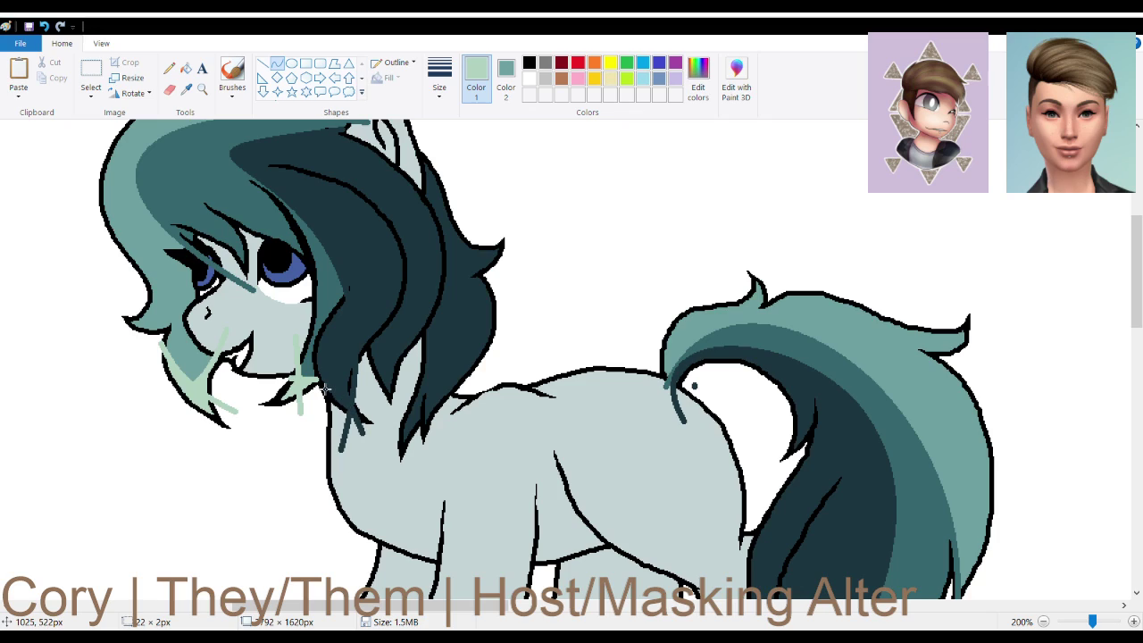
drag(318, 382, 370, 437)
click(44, 25)
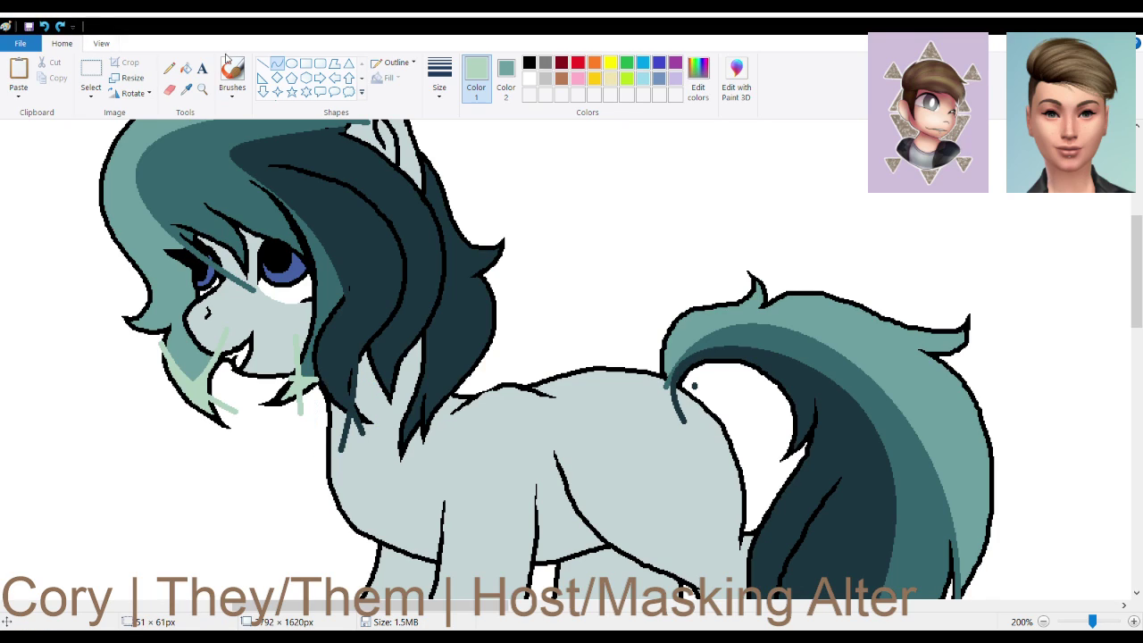
Draw straight pale green lines across the end of the dark mane lock over the throat and fill its tip pale green
click(263, 64)
mouse_move(319, 380)
mouse_down()
mouse_move(358, 399)
mouse_move(329, 409)
mouse_move(335, 391)
mouse_up()
click(186, 69)
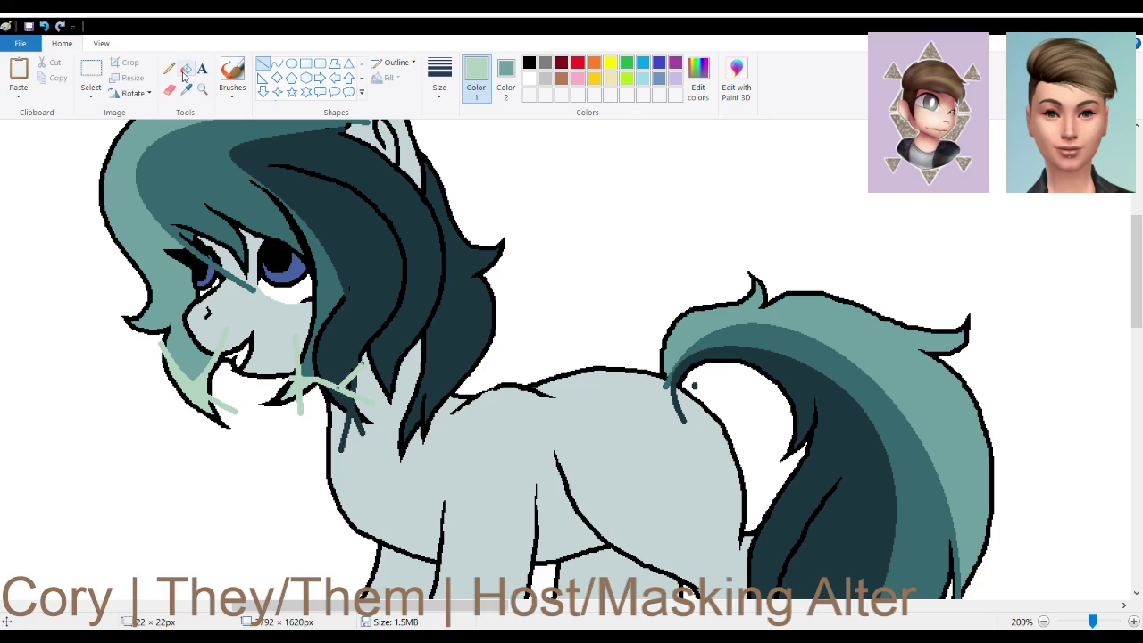
click(349, 398)
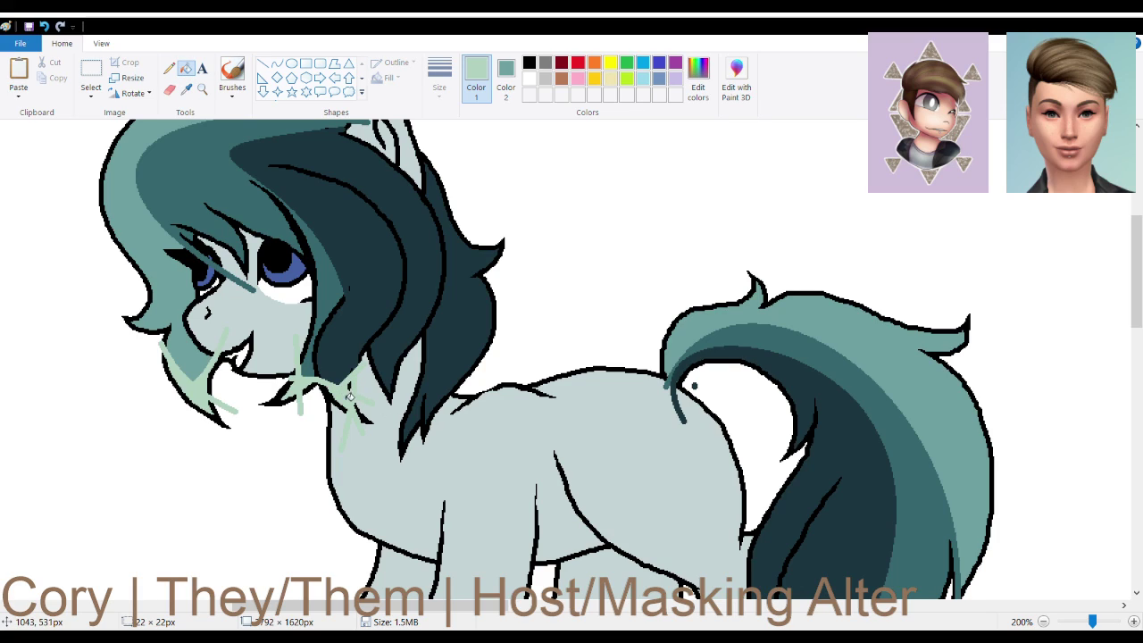
Draw straight pale green lines across the middle mane lock over the neck and fill its tip pale green
click(263, 63)
mouse_move(363, 361)
mouse_down()
mouse_move(402, 379)
mouse_move(385, 371)
mouse_up()
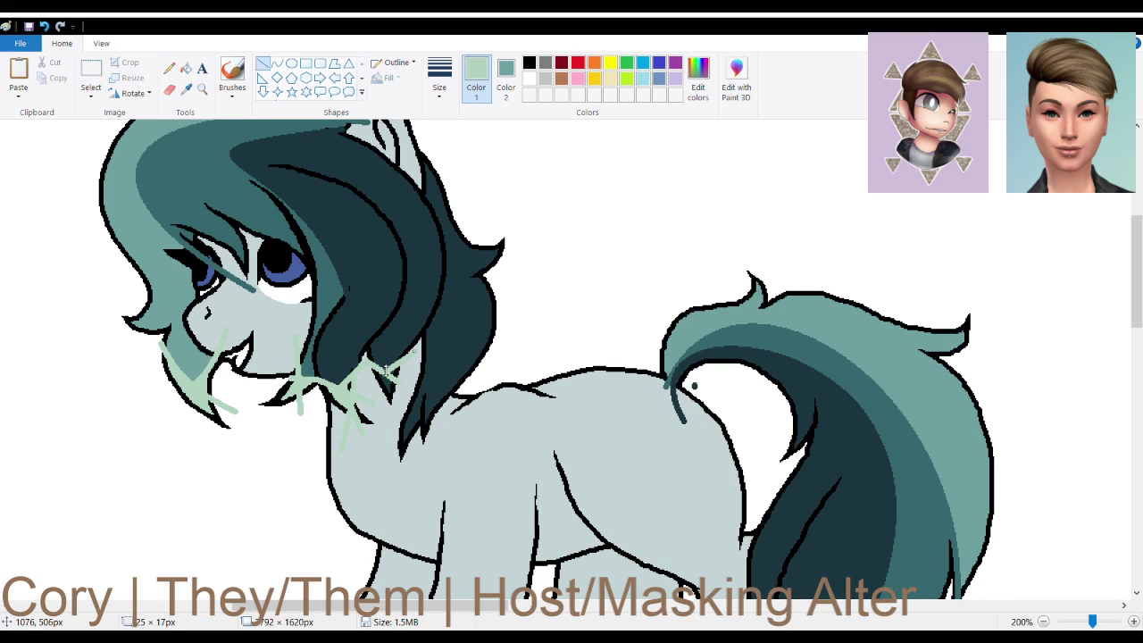
click(189, 70)
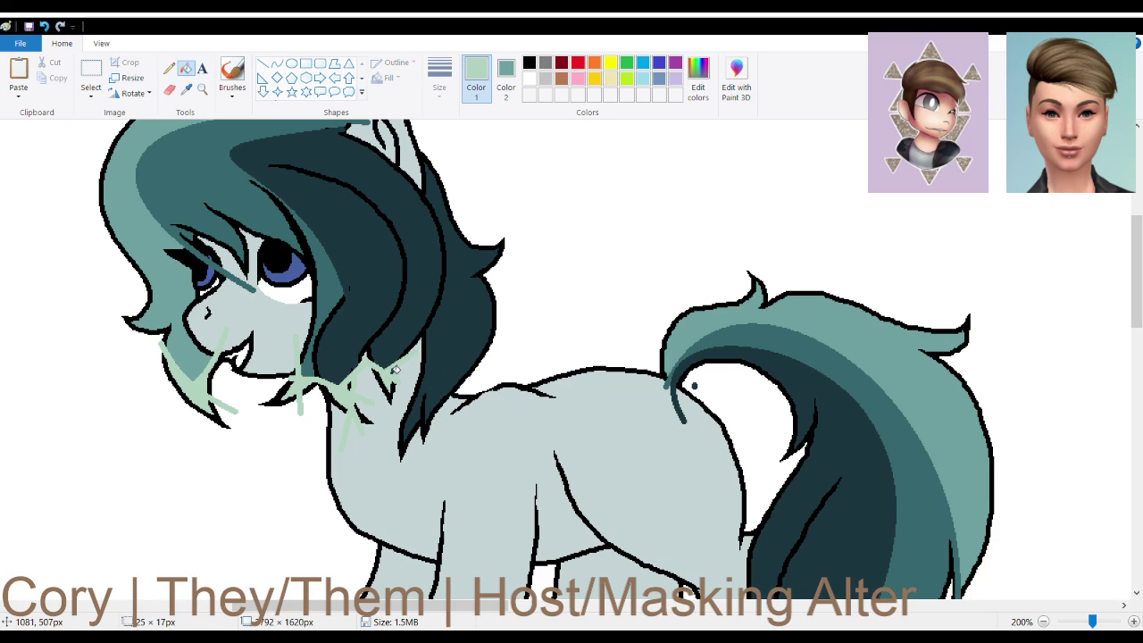
Draw straight pale green lines across the lower end of the back mane section and fill its tips pale green
click(262, 63)
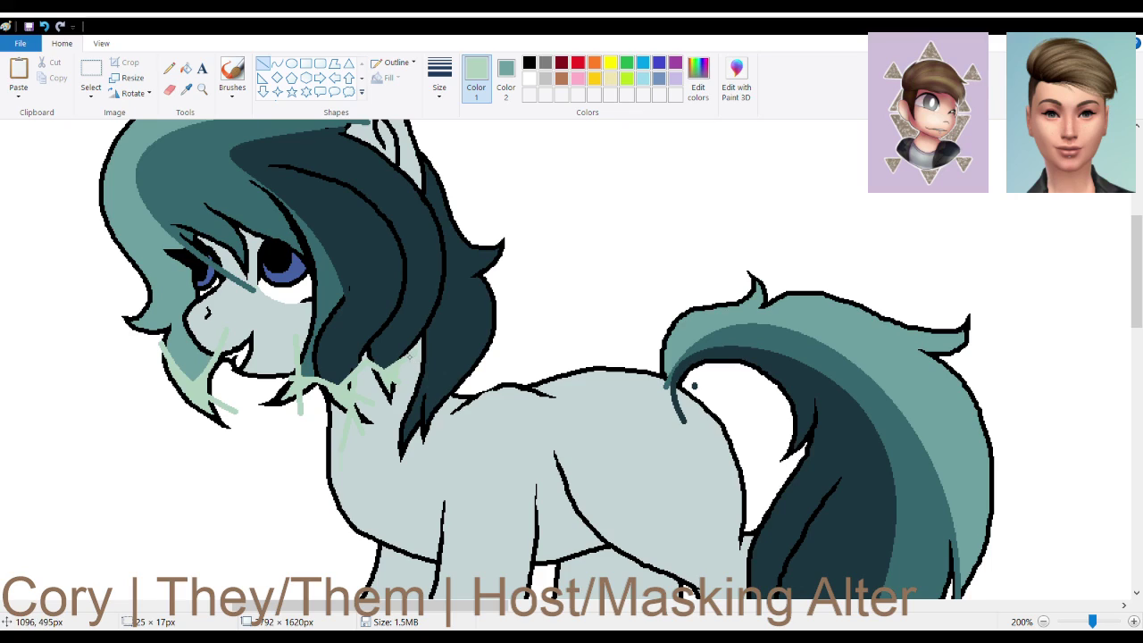
drag(507, 340, 431, 389)
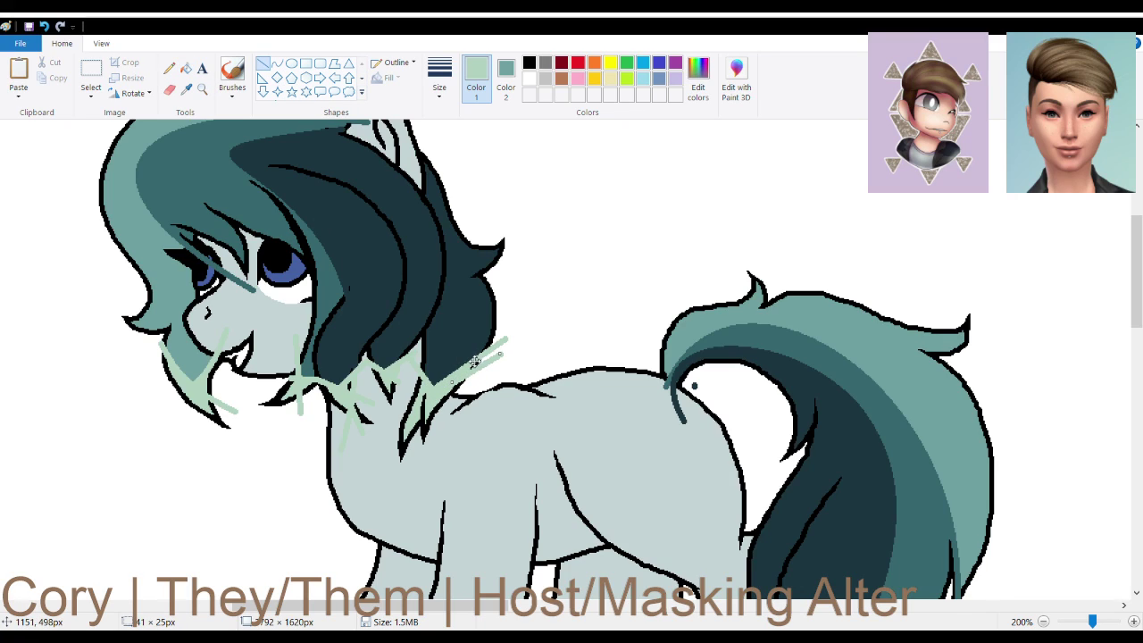
click(515, 446)
Paste the copied drawing over the whole canvas to cover the stray colour strokes outside the pony's mane and tail outlines
scroll(524, 427, up, 1)
scroll(527, 423, down, 2)
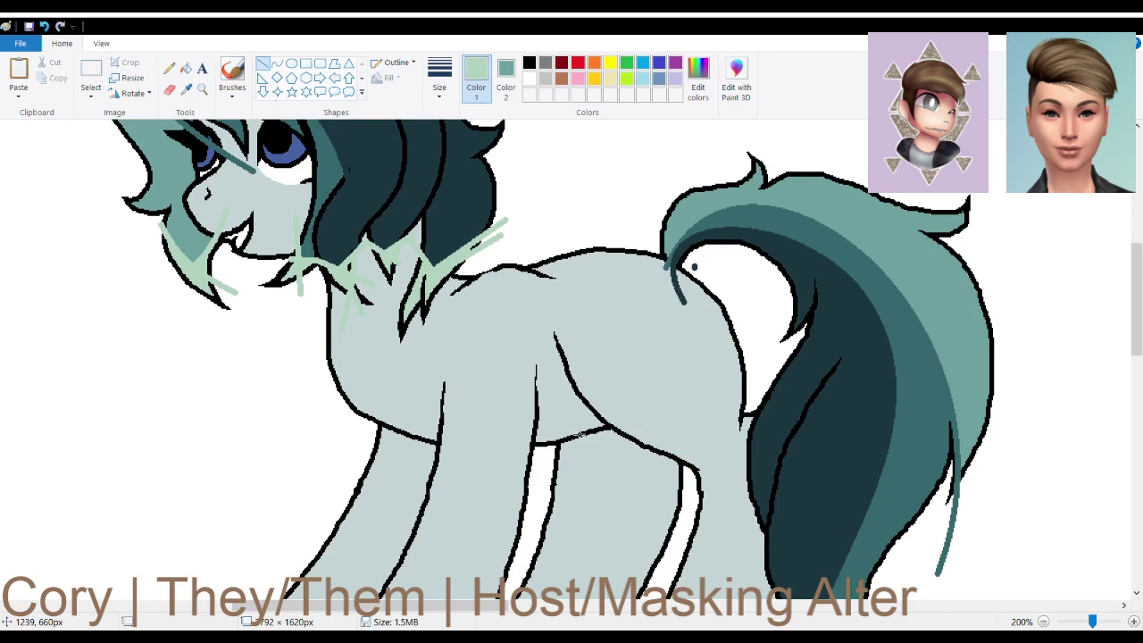
click(1043, 622)
click(1043, 622)
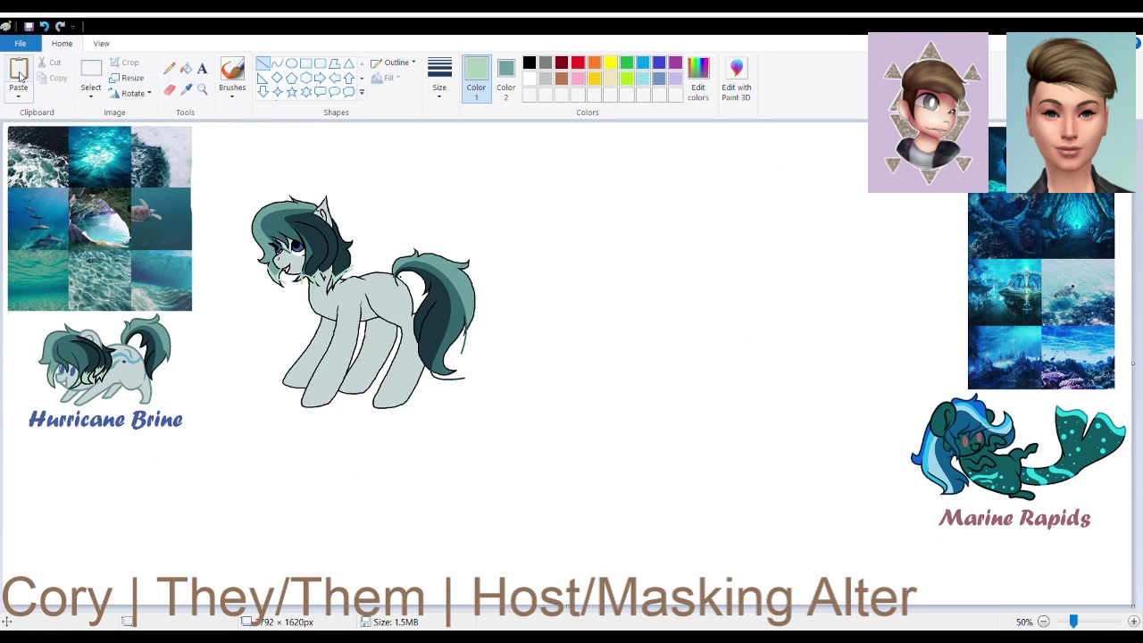
key(ctrl+a)
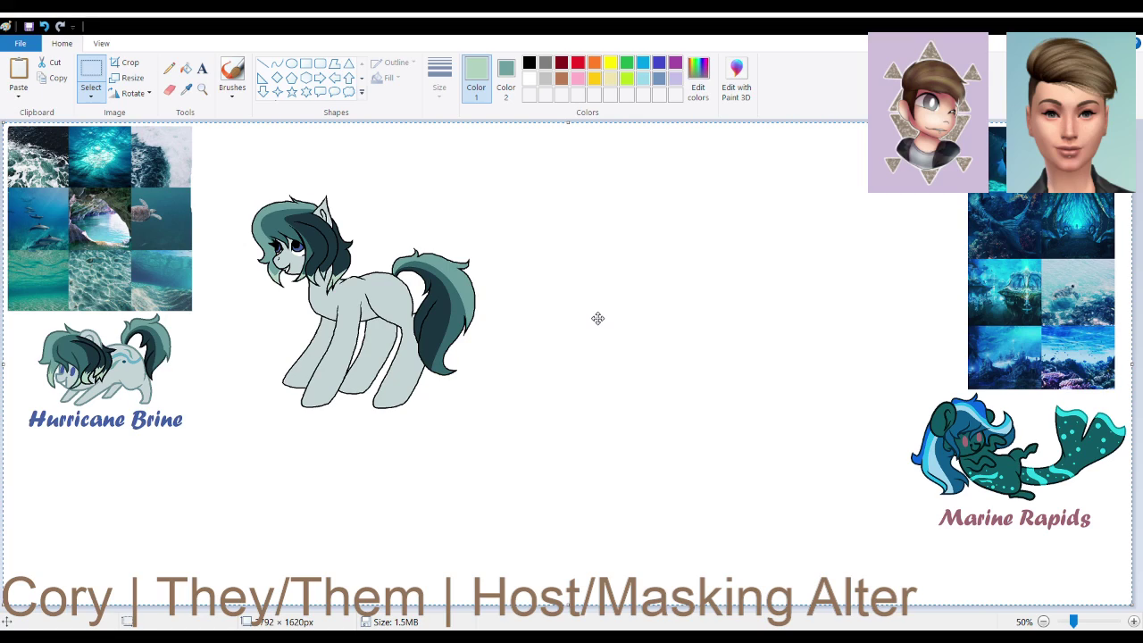
click(186, 89)
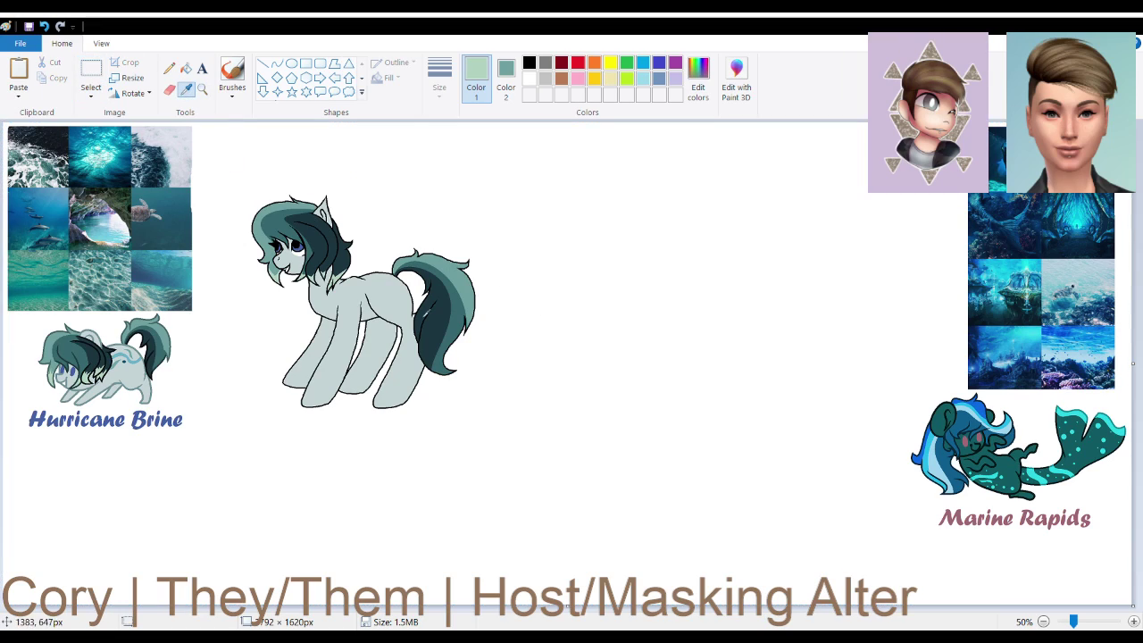
Pick the light blue of the wave marking on the Hurricane Brine reference and select the whole drawing
right_click(390, 289)
click(186, 89)
click(137, 367)
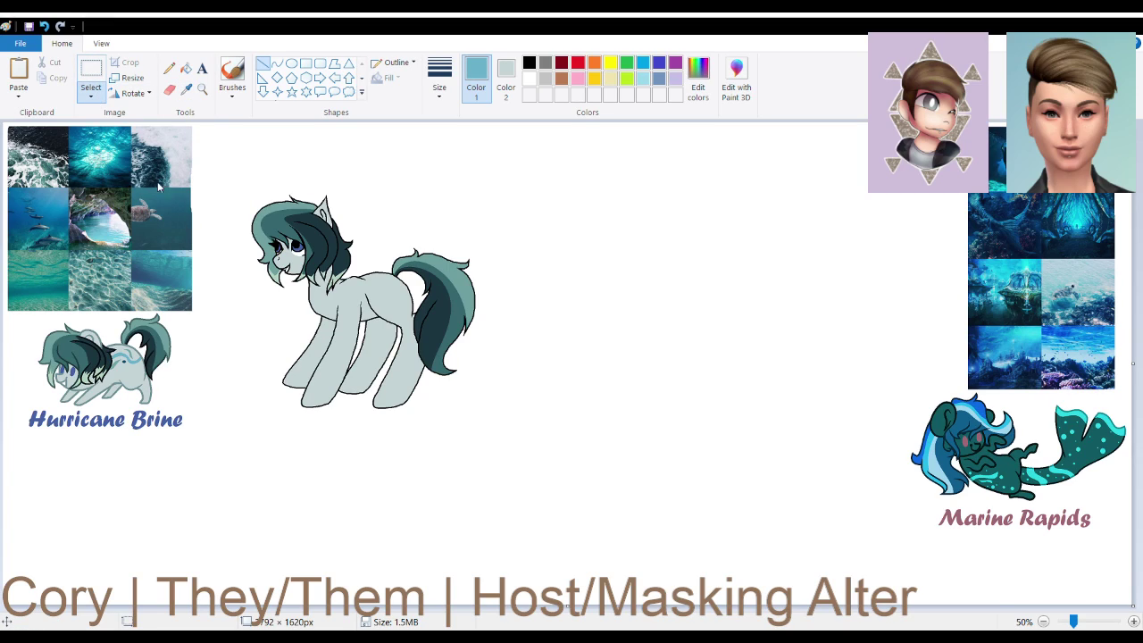
key(ctrl+a)
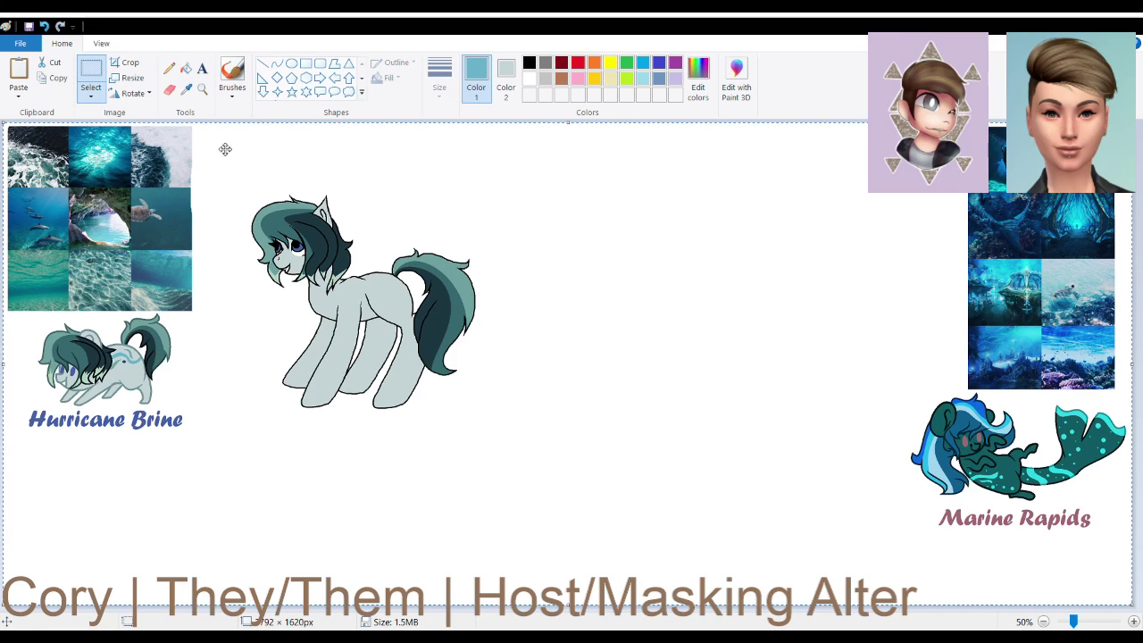
Compare the new pony's body with the flank markings on the Hurricane Brine reference
click(278, 62)
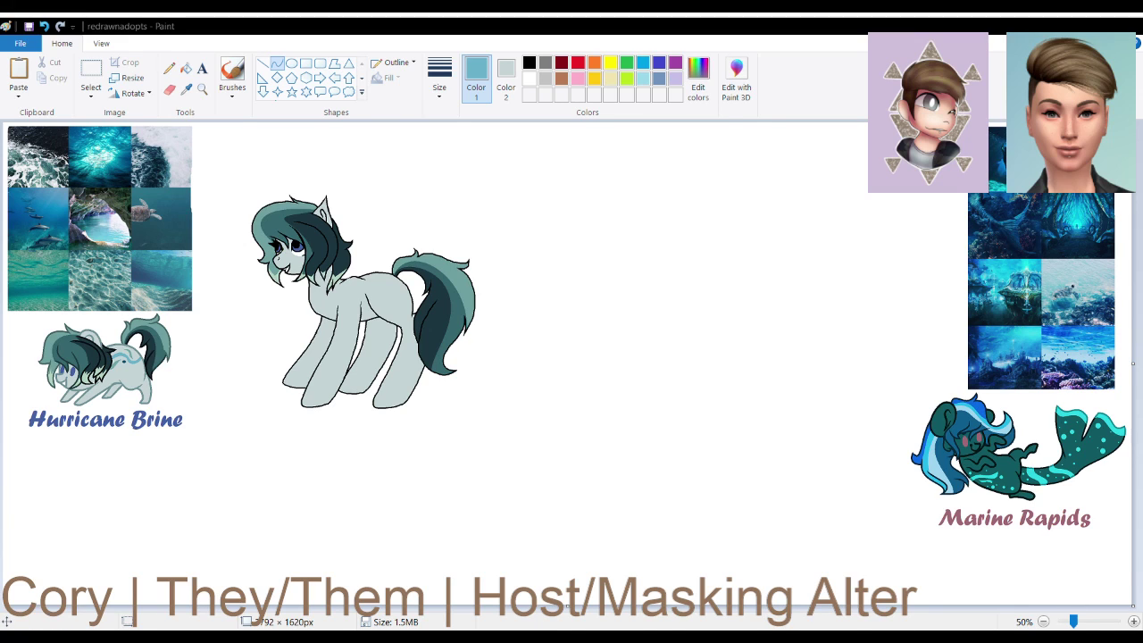
click(1135, 621)
click(1134, 622)
scroll(812, 389, down, 5)
drag(268, 613, 510, 616)
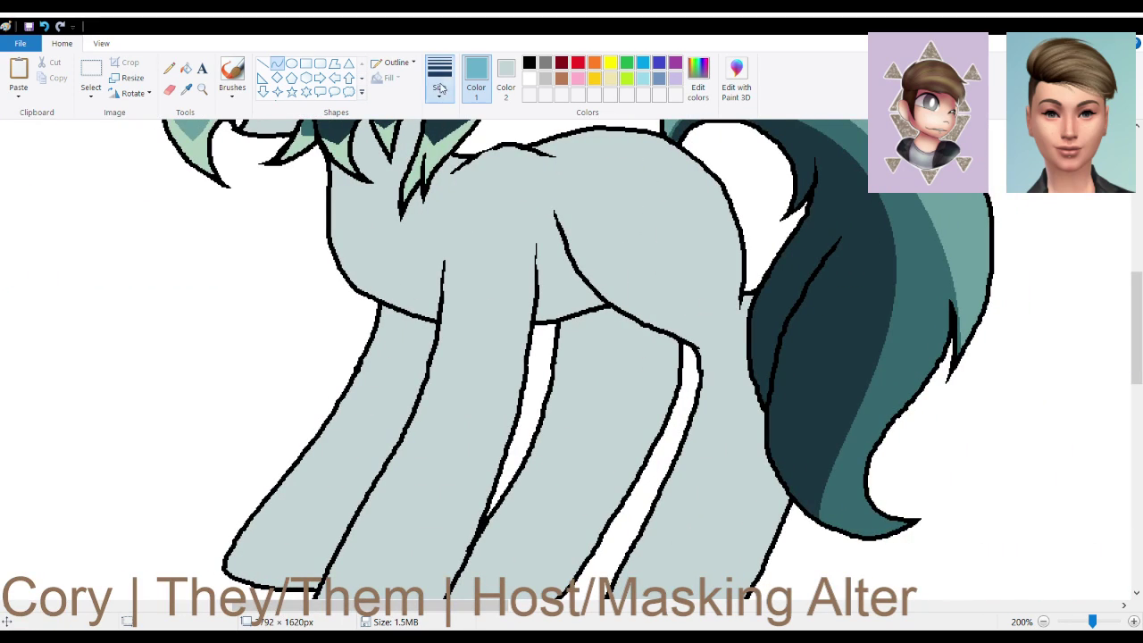
scroll(355, 332, down, 3)
scroll(355, 332, up, 1)
drag(479, 614, 262, 617)
scroll(396, 412, down, 1)
scroll(396, 411, up, 5)
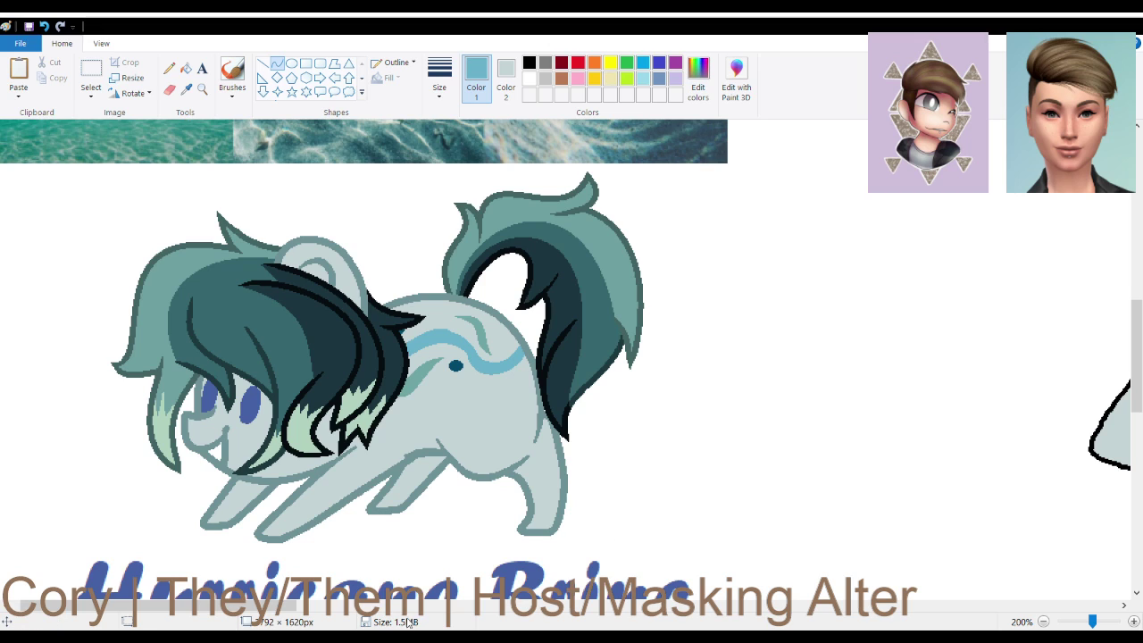
Draw an S-shaped light blue curve along the new pony's back, from above the withers to beyond the rump
drag(284, 611, 555, 619)
scroll(445, 386, up, 5)
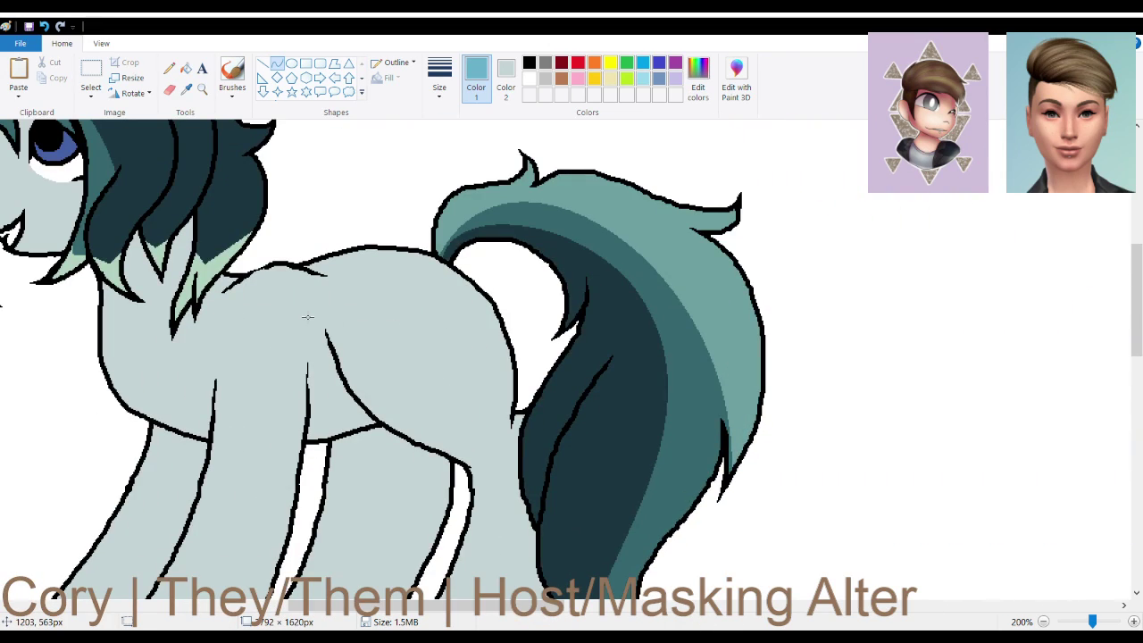
mouse_move(303, 223)
mouse_down()
mouse_move(519, 364)
mouse_move(543, 343)
mouse_up()
drag(363, 290, 352, 358)
drag(462, 238, 477, 228)
drag(436, 307, 445, 297)
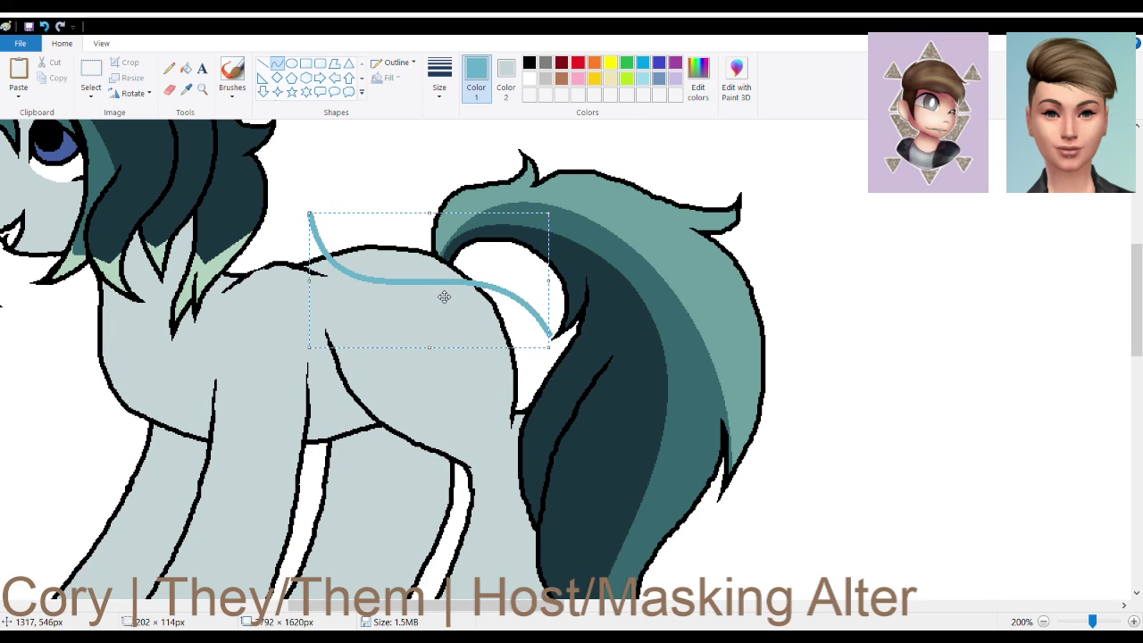
click(670, 501)
Draw a second light blue curve just below the first on the back and fill the strip between them light blue
drag(295, 238, 532, 338)
drag(363, 255, 496, 244)
click(545, 414)
click(186, 68)
click(317, 260)
Draw a light blue curve across the new pony's face, from the muzzle up between the eyes to the fringe
click(277, 63)
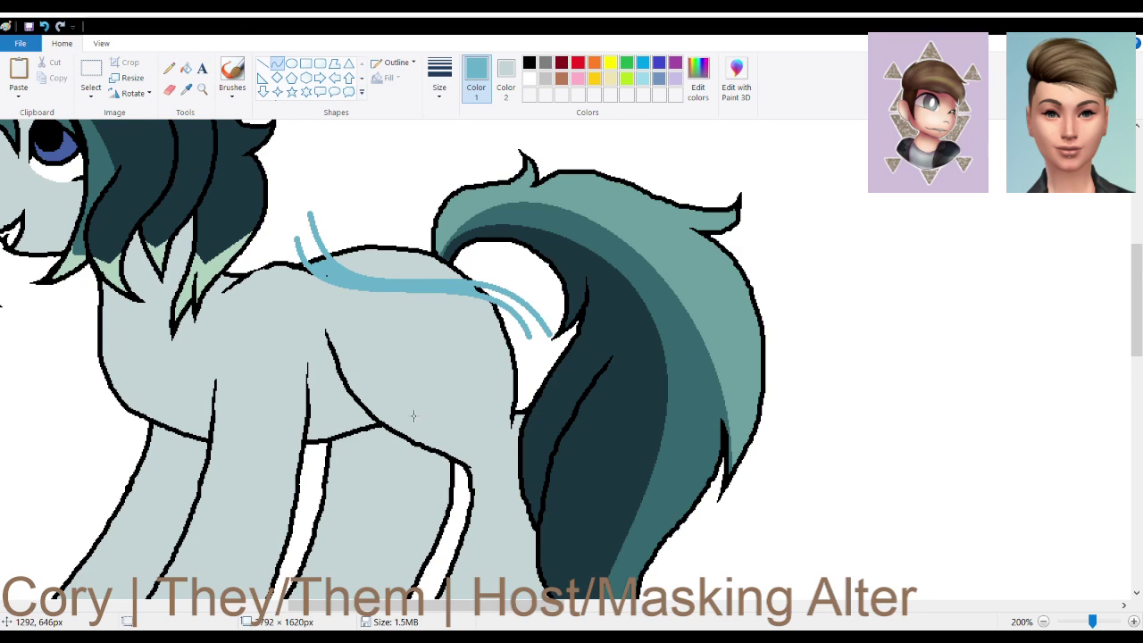
scroll(413, 416, down, 3)
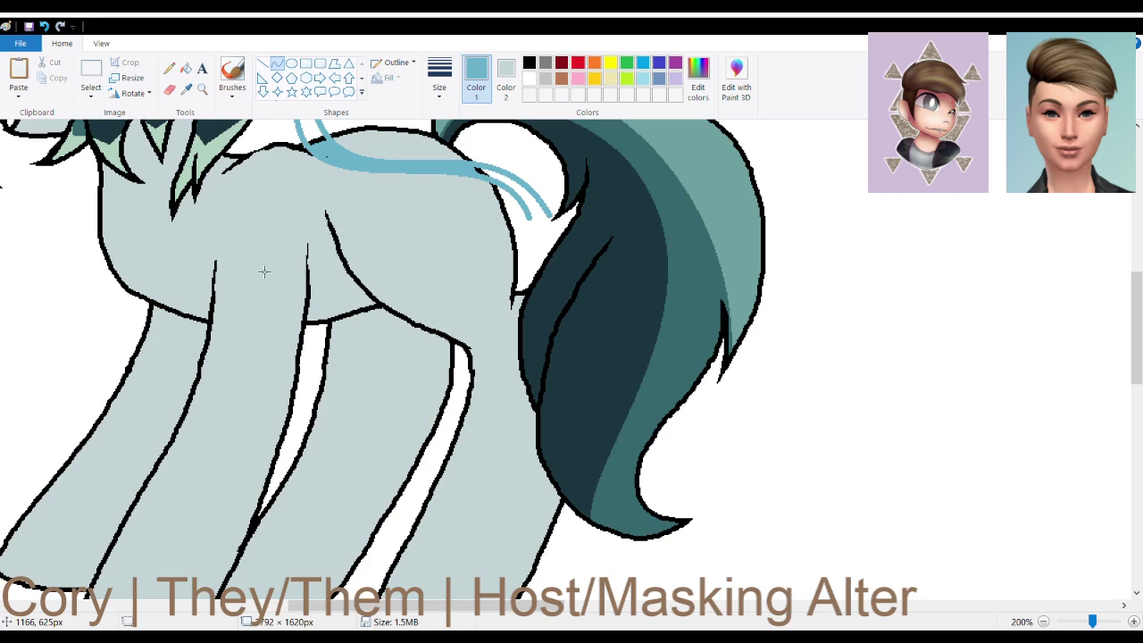
scroll(268, 278, up, 3)
drag(375, 607, 282, 621)
scroll(346, 427, up, 5)
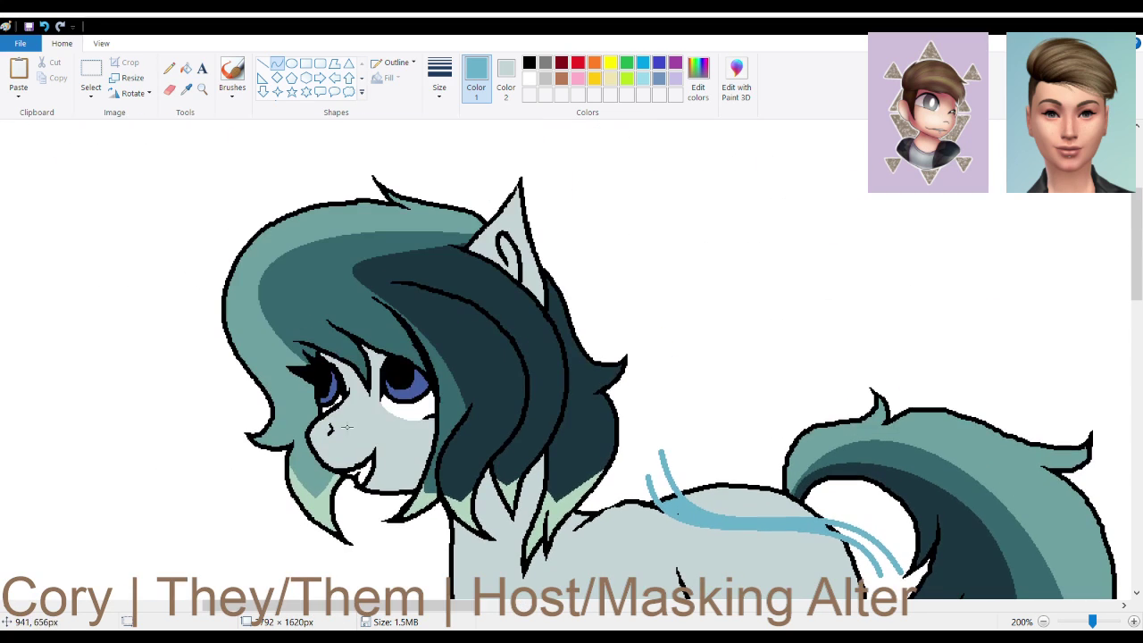
scroll(358, 440, down, 3)
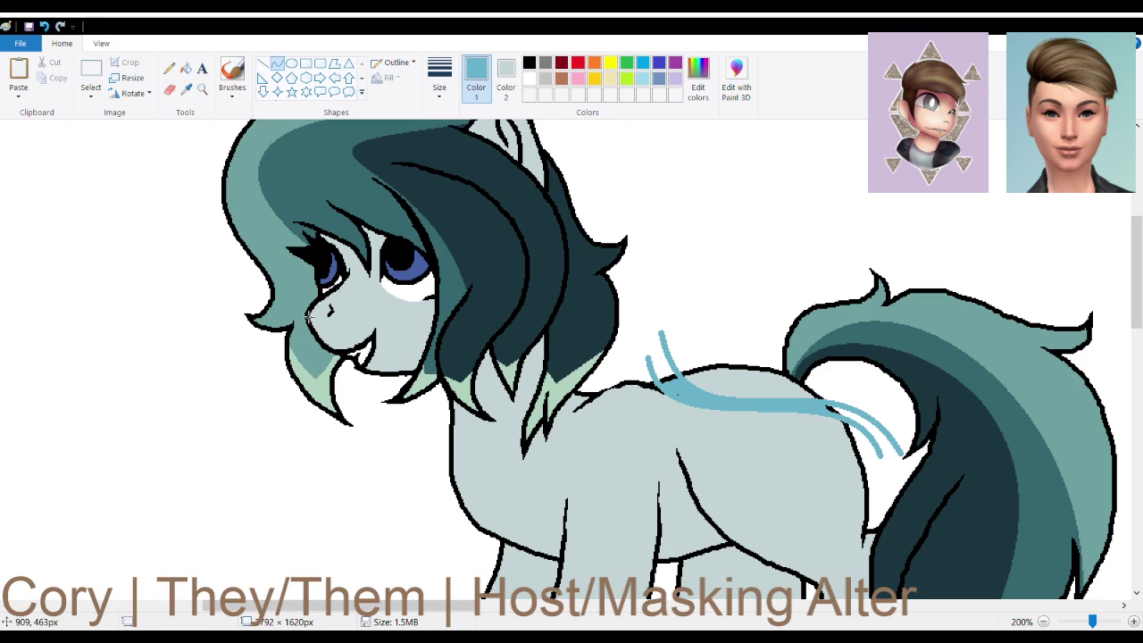
mouse_move(314, 308)
mouse_down()
mouse_move(344, 343)
mouse_move(377, 218)
mouse_up()
drag(323, 327, 331, 377)
drag(372, 304, 415, 246)
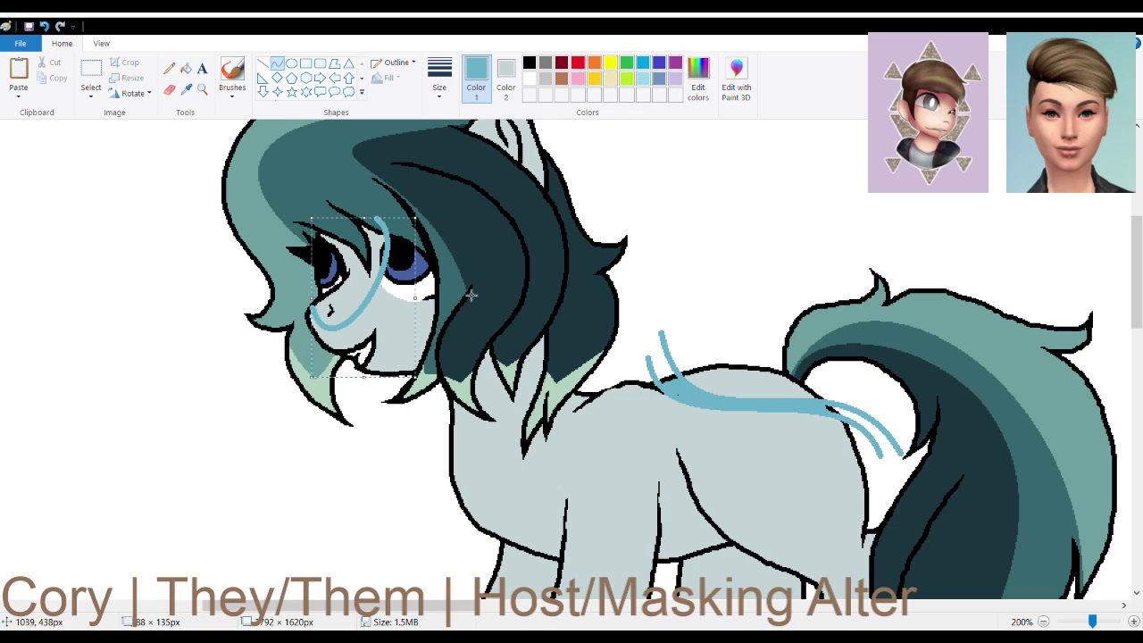
Draw a second light blue curve beside the one on the face and fill the strip between them light blue
drag(372, 203, 309, 310)
drag(347, 261, 384, 254)
drag(350, 299, 334, 357)
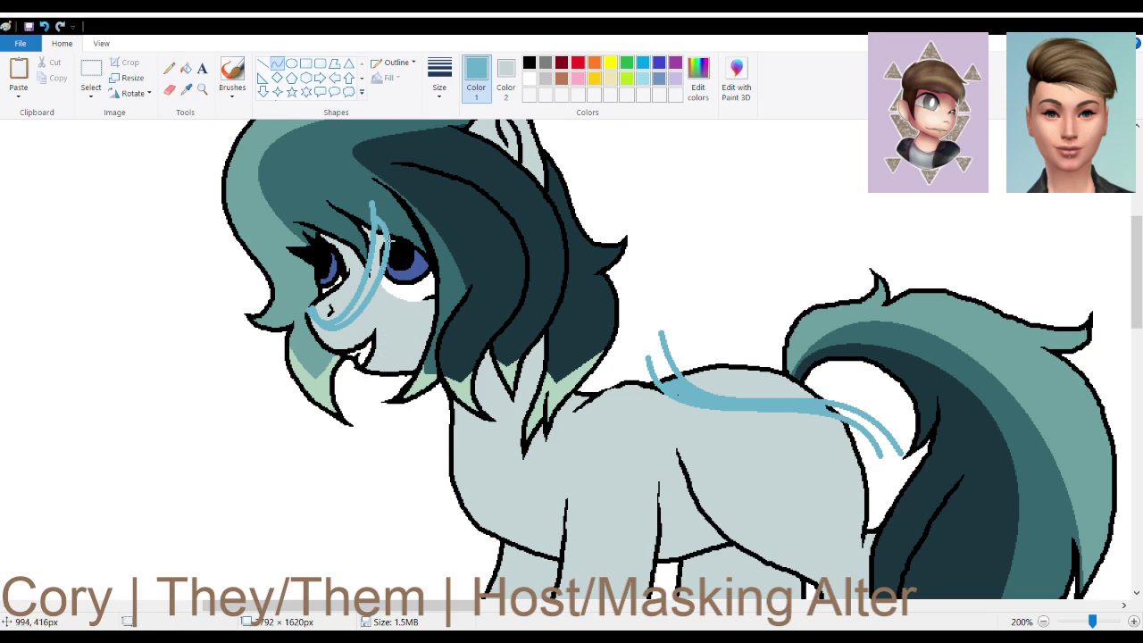
click(186, 67)
click(370, 285)
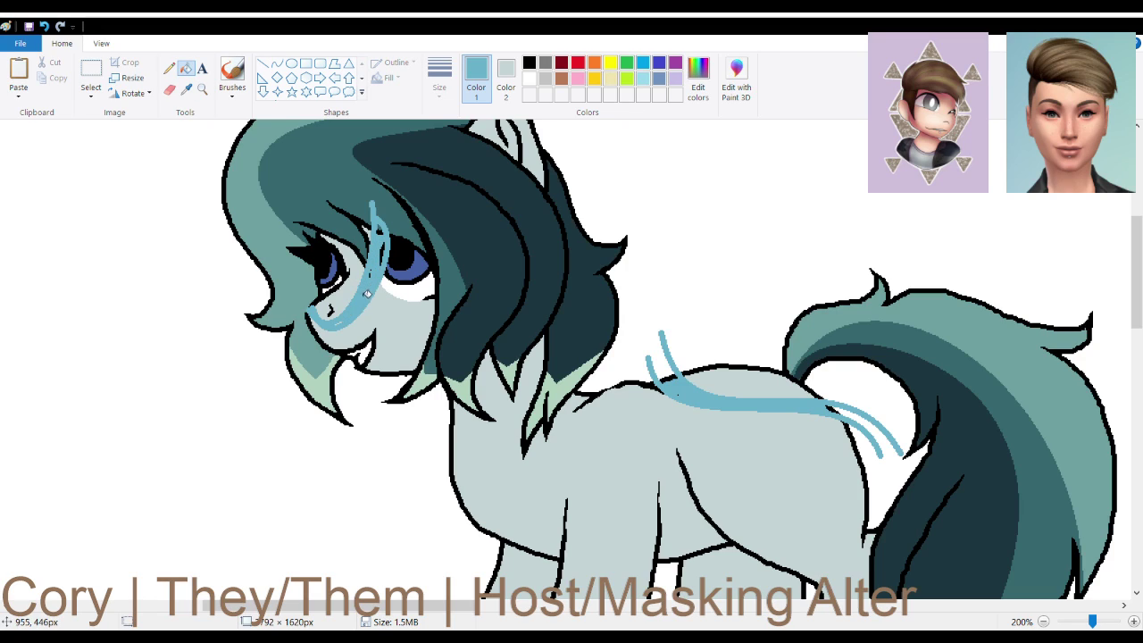
click(277, 63)
drag(345, 321, 333, 324)
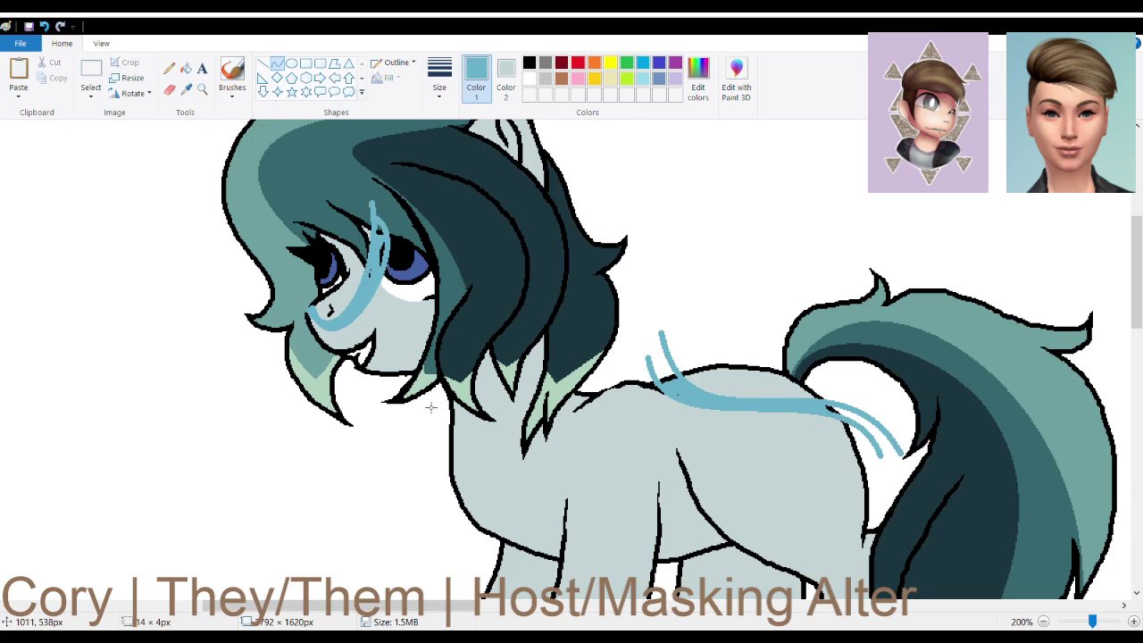
Pick the dark teal-blue of the dot on the reference pony's flank as the drawing colour
scroll(448, 555, down, 3)
drag(456, 606, 313, 605)
scroll(346, 364, down, 3)
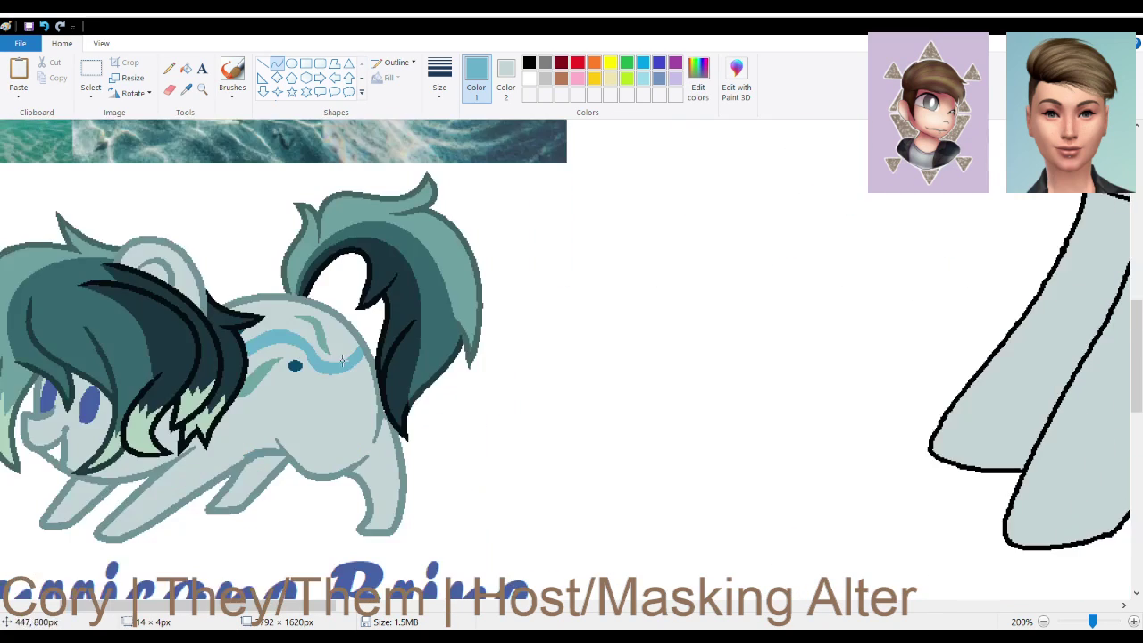
click(186, 89)
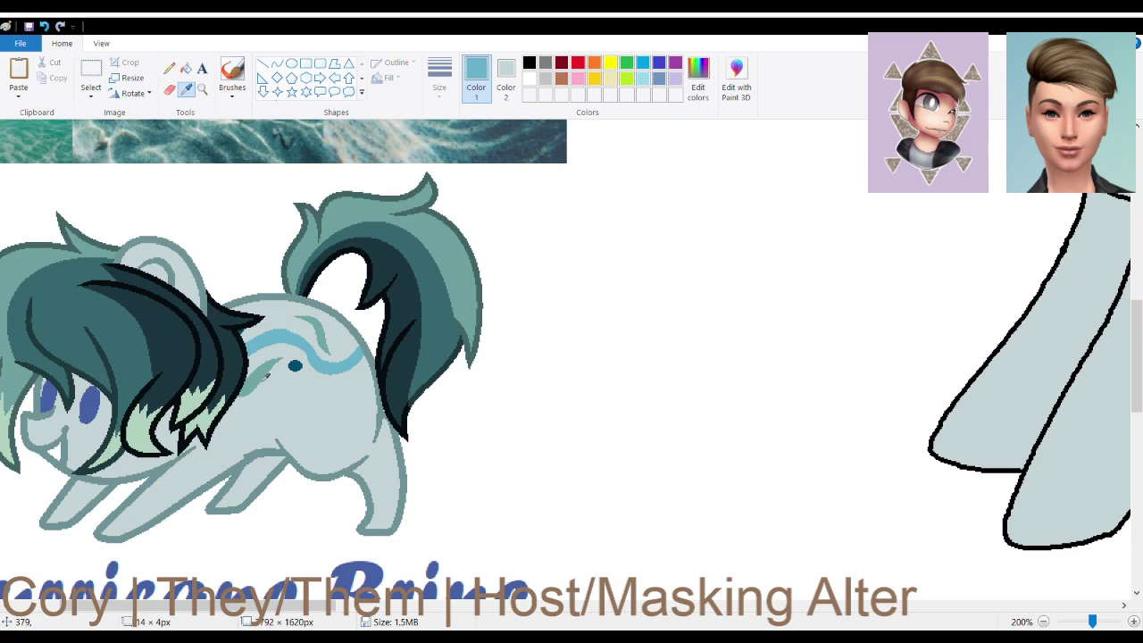
click(295, 364)
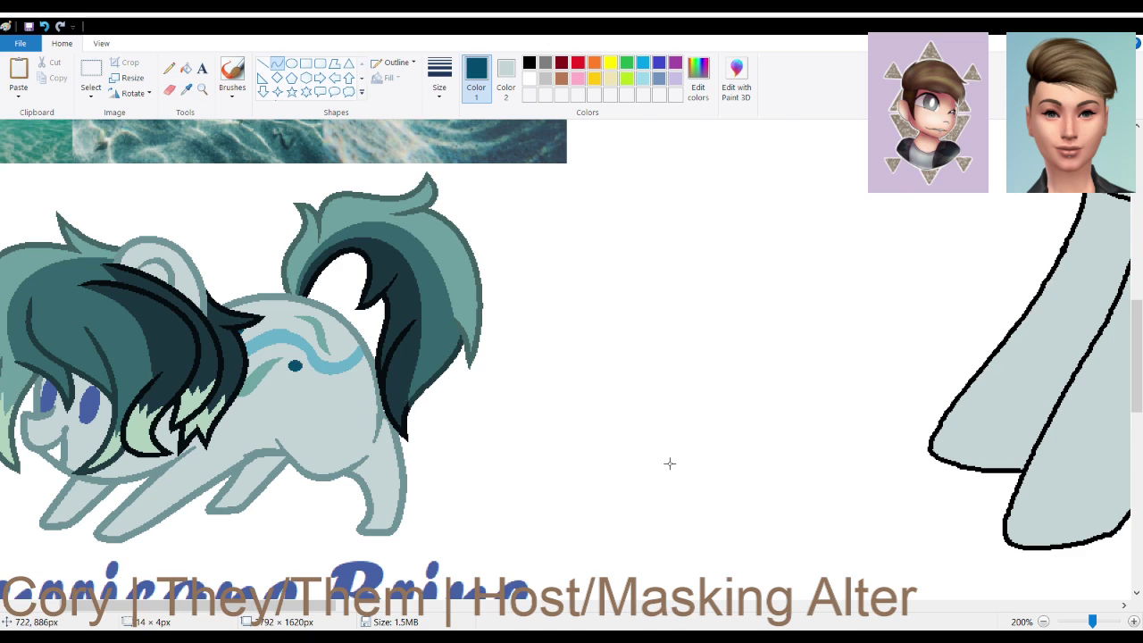
Draw two adjoining dark teal-blue curves along the new pony's back, above the light blue stripe
scroll(669, 462, up, 9)
scroll(538, 277, right, 12)
scroll(538, 277, down, 3)
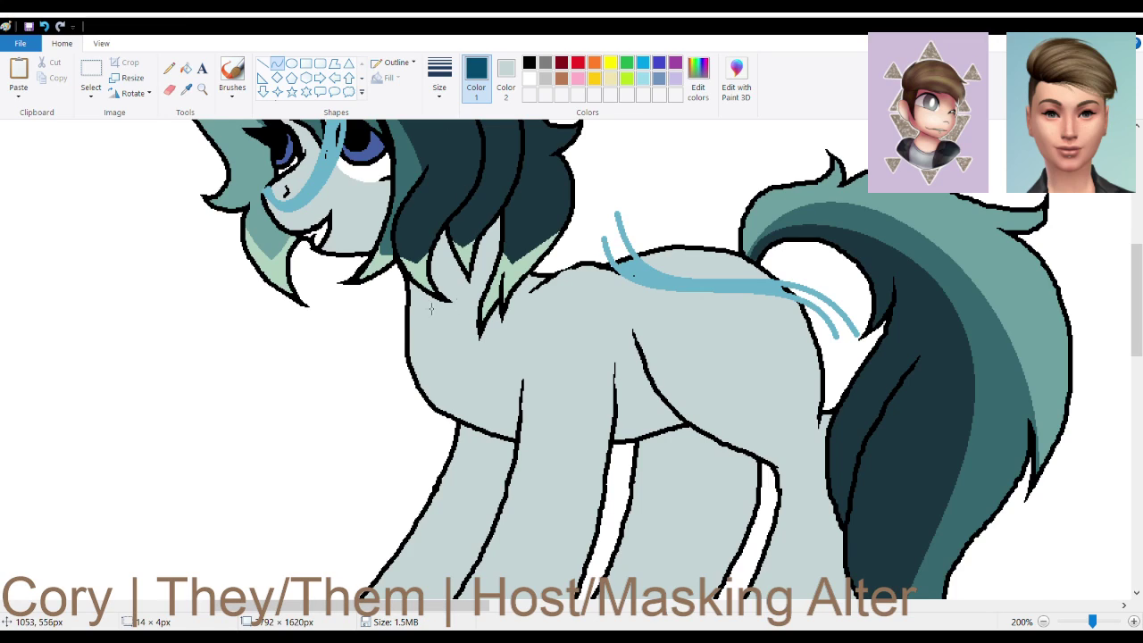
scroll(395, 294, up, 3)
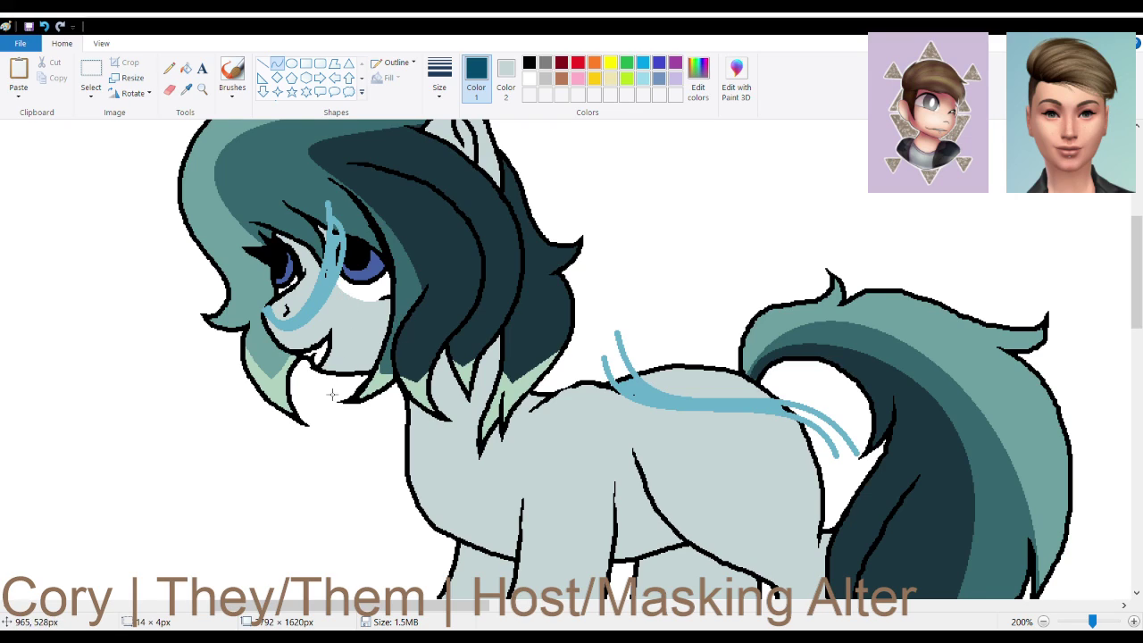
scroll(625, 415, down, 7)
scroll(652, 423, up, 4)
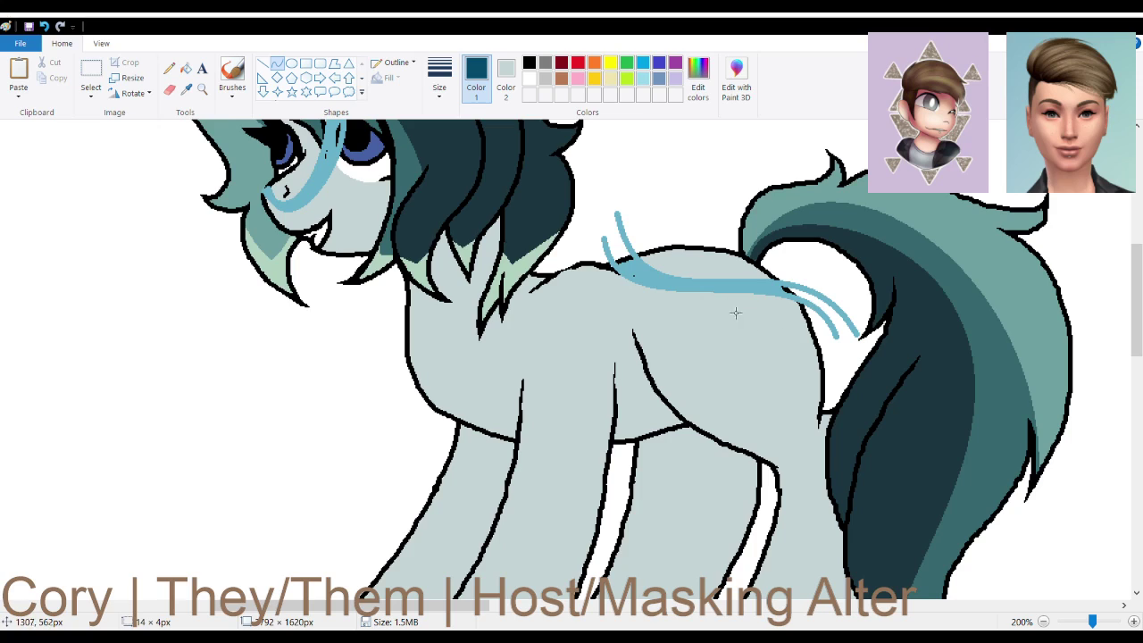
drag(647, 233, 786, 255)
click(678, 274)
click(727, 267)
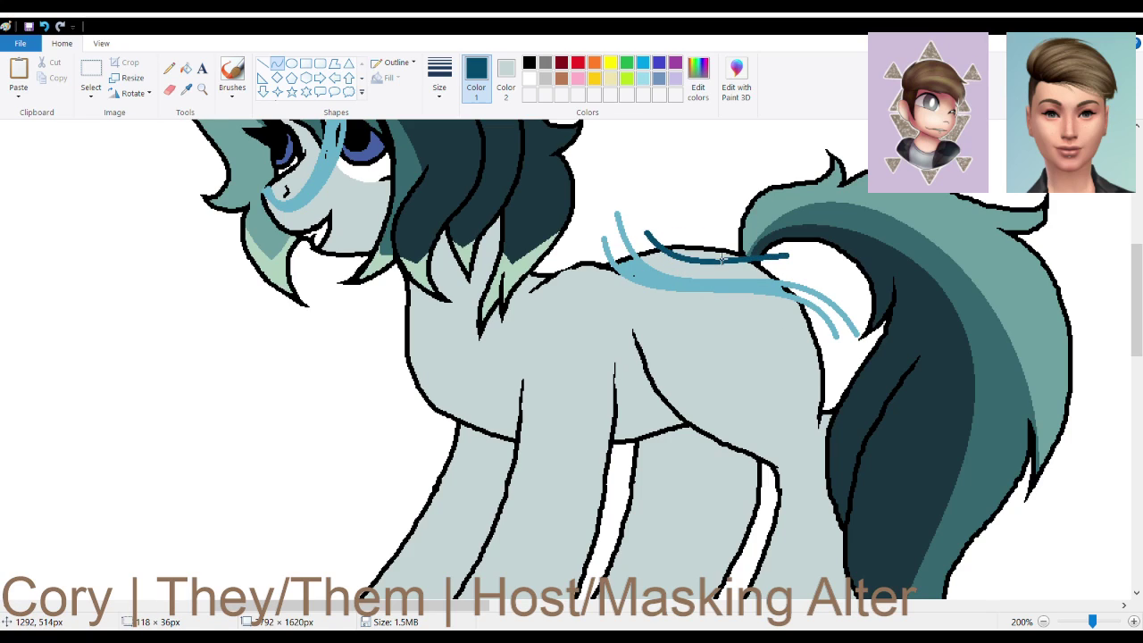
drag(639, 241, 779, 265)
drag(707, 260, 779, 259)
click(717, 272)
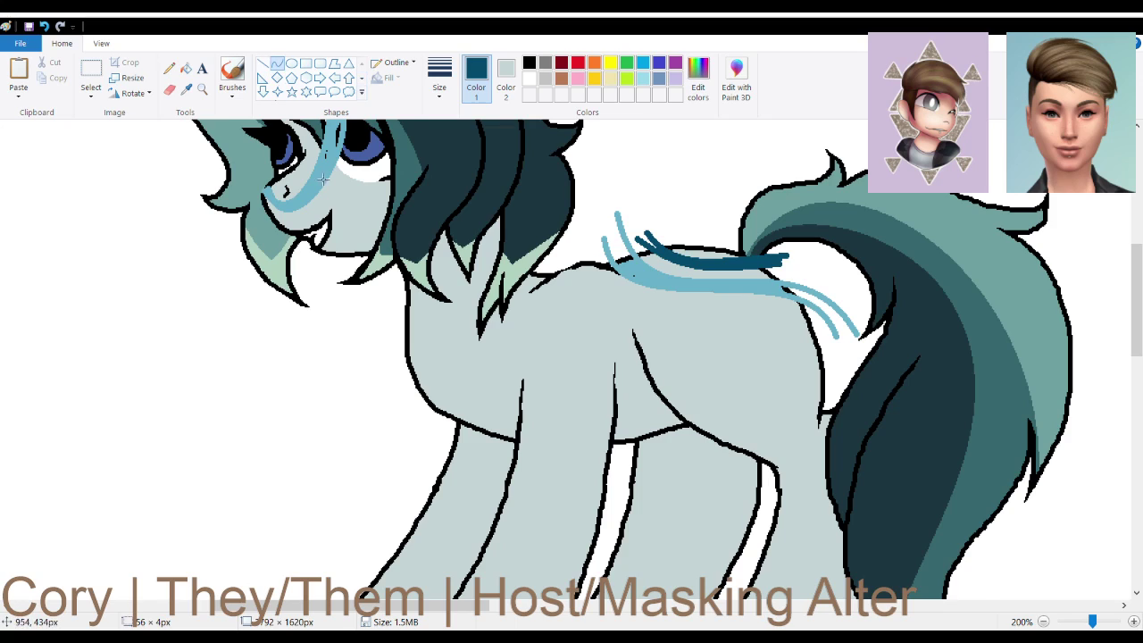
Draw a dark teal-blue curve on the face along the inner side of the light blue stripe, from muzzle to fringe
scroll(360, 250, up, 3)
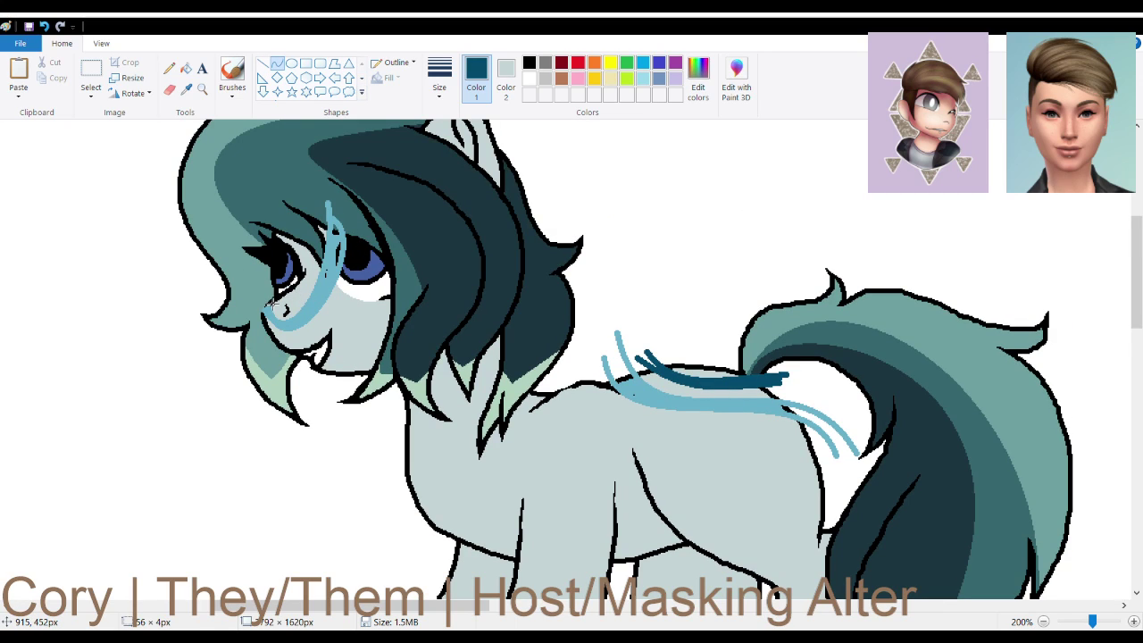
drag(275, 303, 321, 203)
drag(286, 310, 318, 294)
click(389, 351)
Pick the muted green-teal of the leaf-shaped marking on the reference pony's flank as the drawing colour
scroll(448, 273, down, 3)
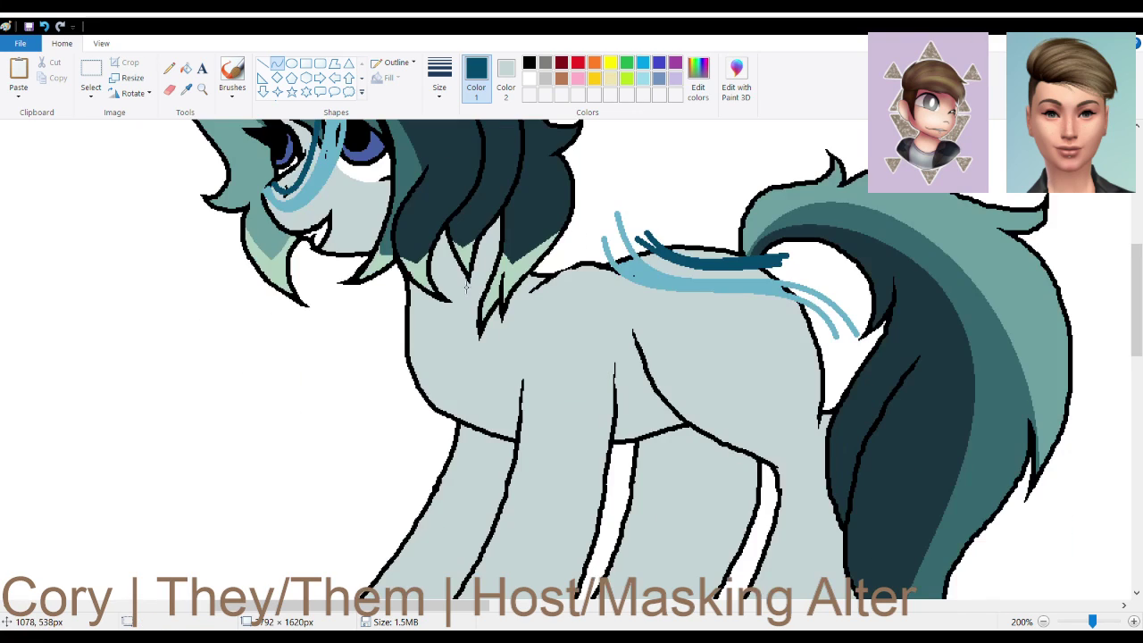
scroll(439, 271, down, 6)
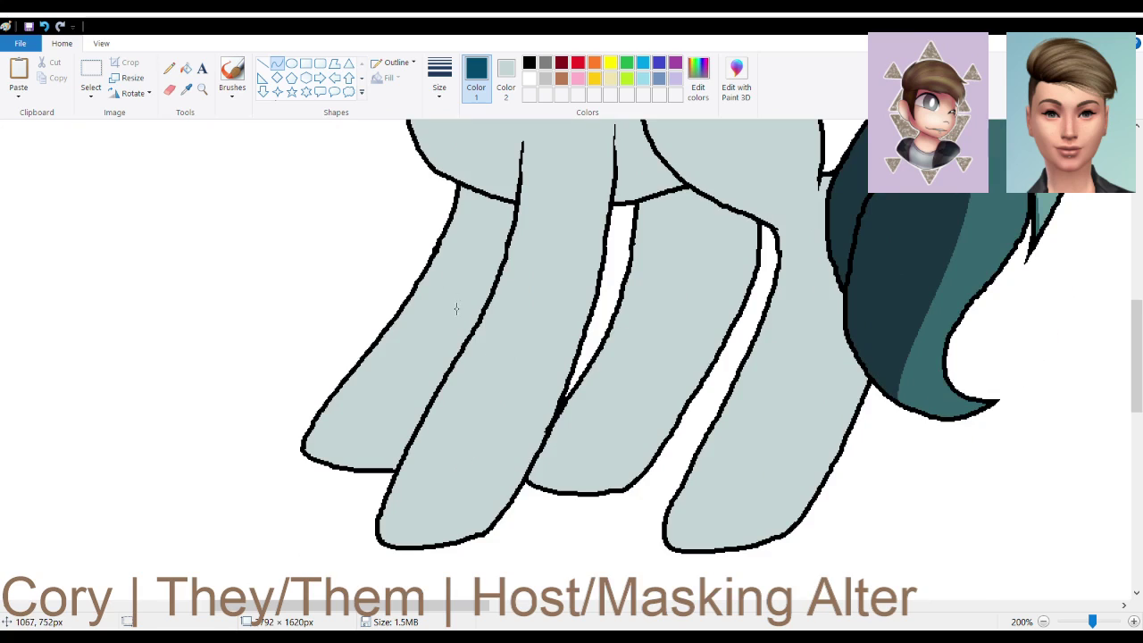
scroll(446, 294, left, 10)
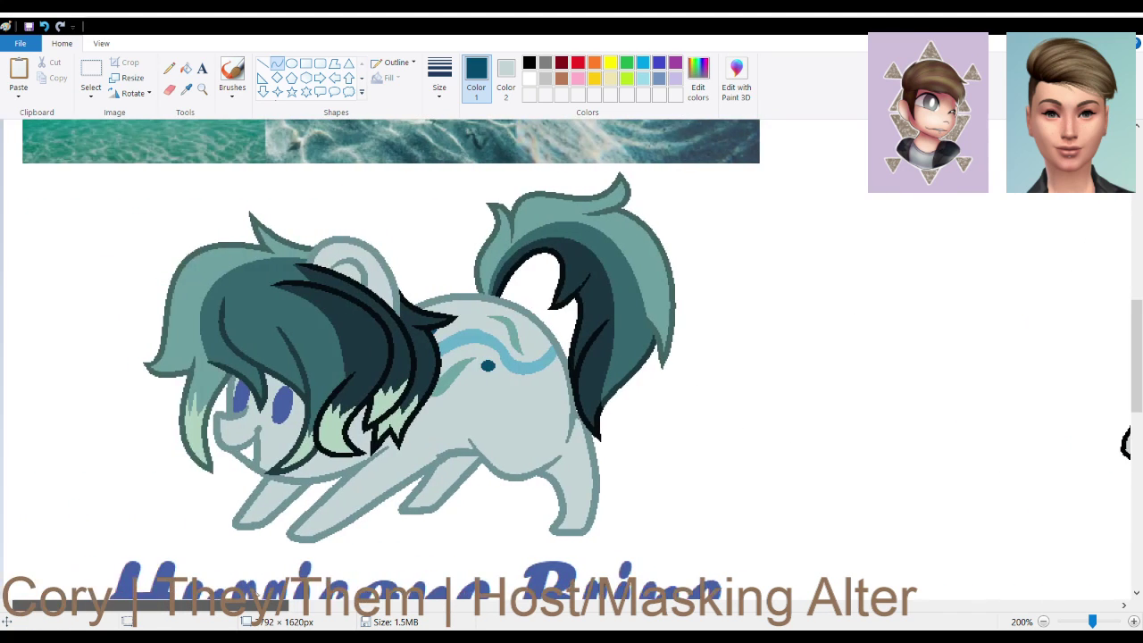
click(186, 89)
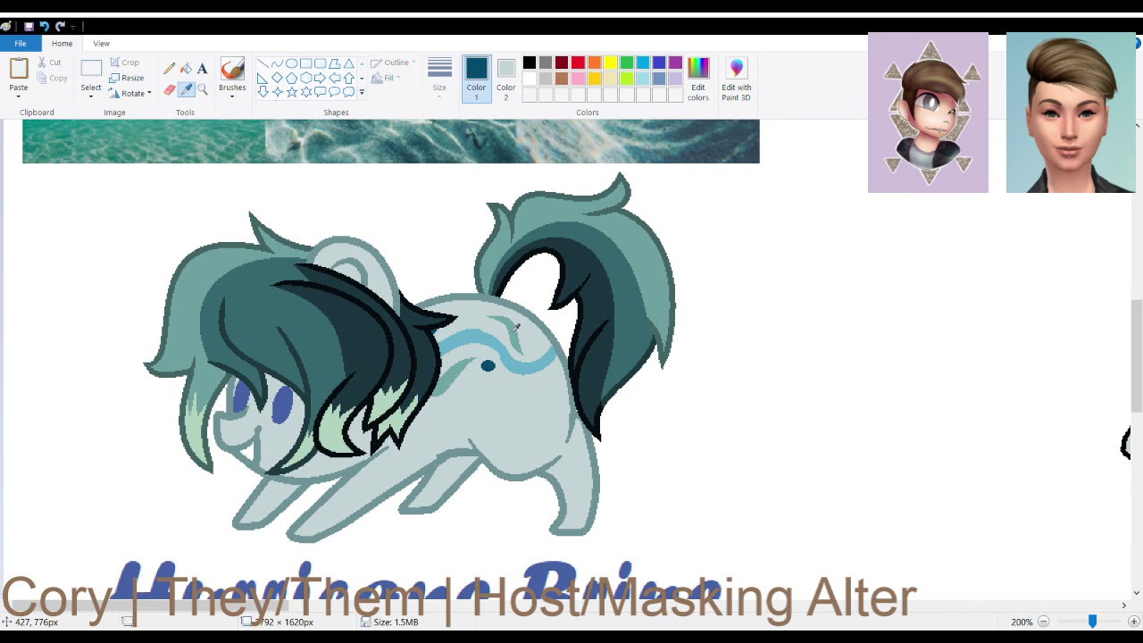
click(515, 331)
scroll(210, 603, right, 15)
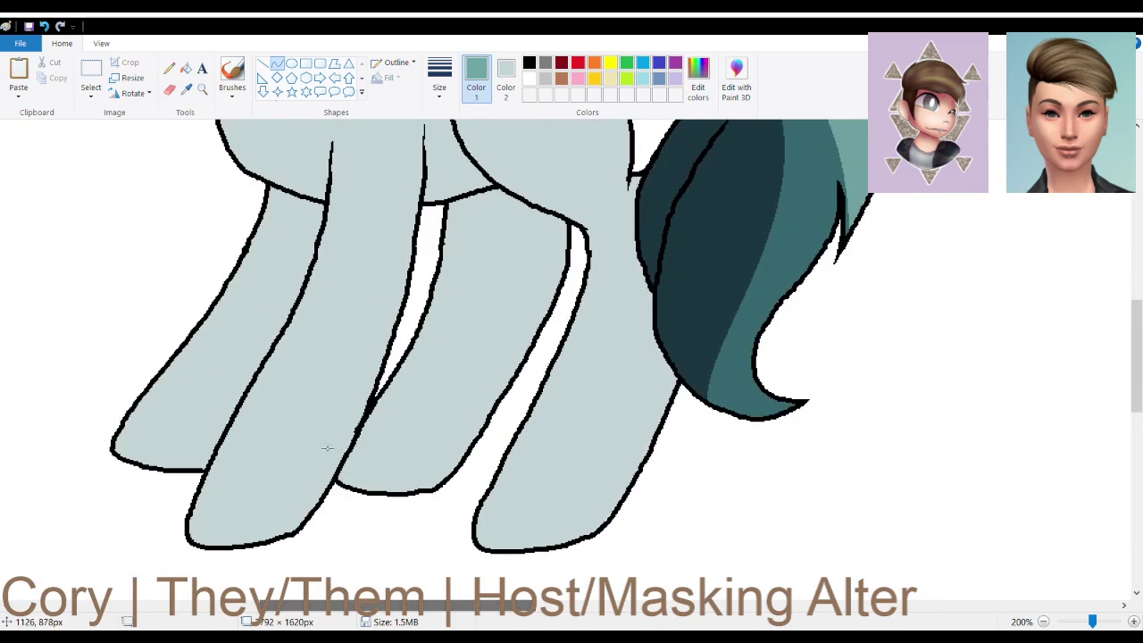
Draw a wavy green-teal hoof line across the lower end of the near front leg
scroll(268, 420, down, 1)
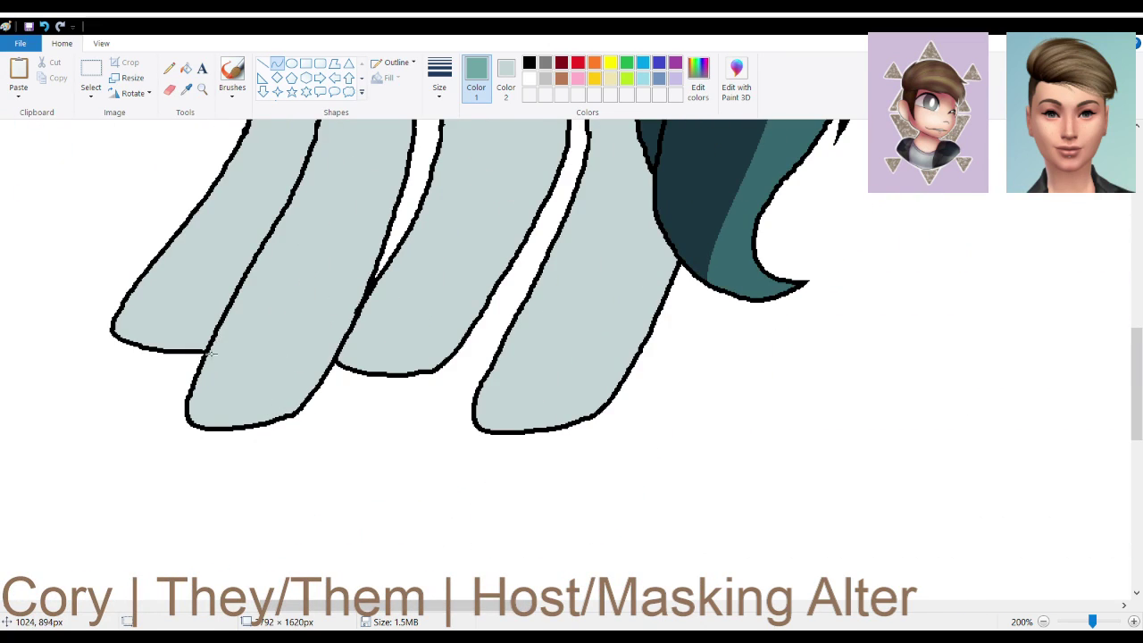
drag(204, 356, 242, 402)
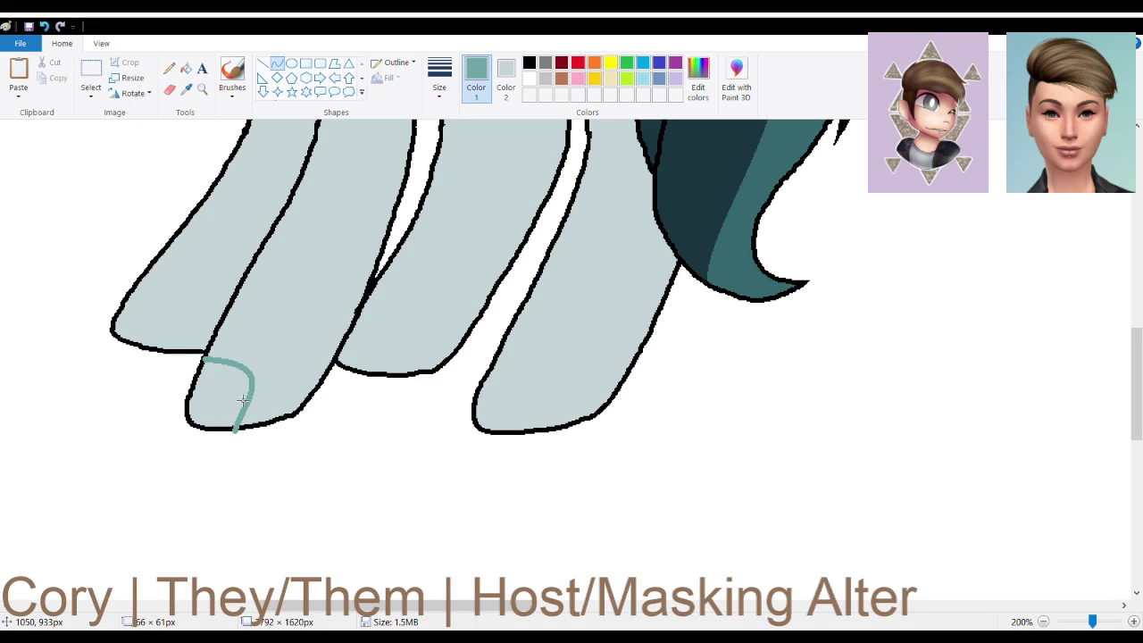
click(43, 26)
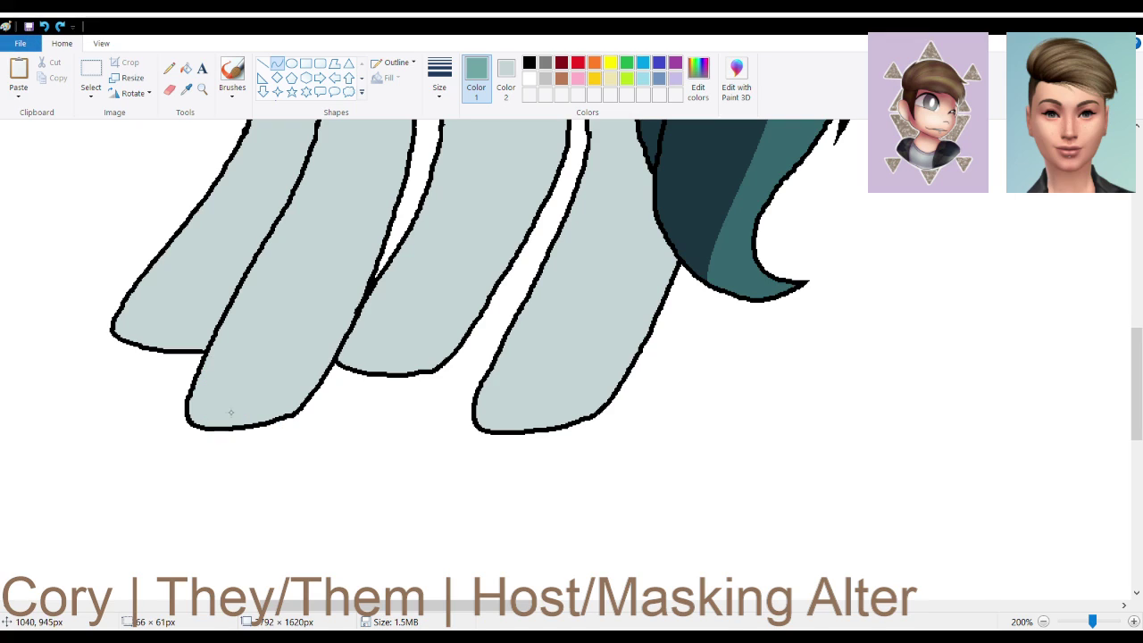
mouse_move(202, 365)
mouse_down()
mouse_move(334, 413)
mouse_move(319, 419)
mouse_move(255, 307)
mouse_up()
drag(279, 386, 269, 421)
click(381, 504)
Draw a wavy green-teal hoof line across the lower end of the far hind leg
drag(358, 311, 451, 369)
drag(388, 325, 421, 285)
drag(413, 332, 397, 351)
click(460, 433)
Draw wavy green-teal hoof lines across the lower ends of the near hind leg and the far front leg
mouse_move(480, 369)
mouse_down()
mouse_move(587, 349)
mouse_move(609, 413)
mouse_up()
drag(545, 386, 535, 319)
drag(550, 381, 534, 400)
click(579, 464)
click(44, 26)
drag(112, 291, 166, 239)
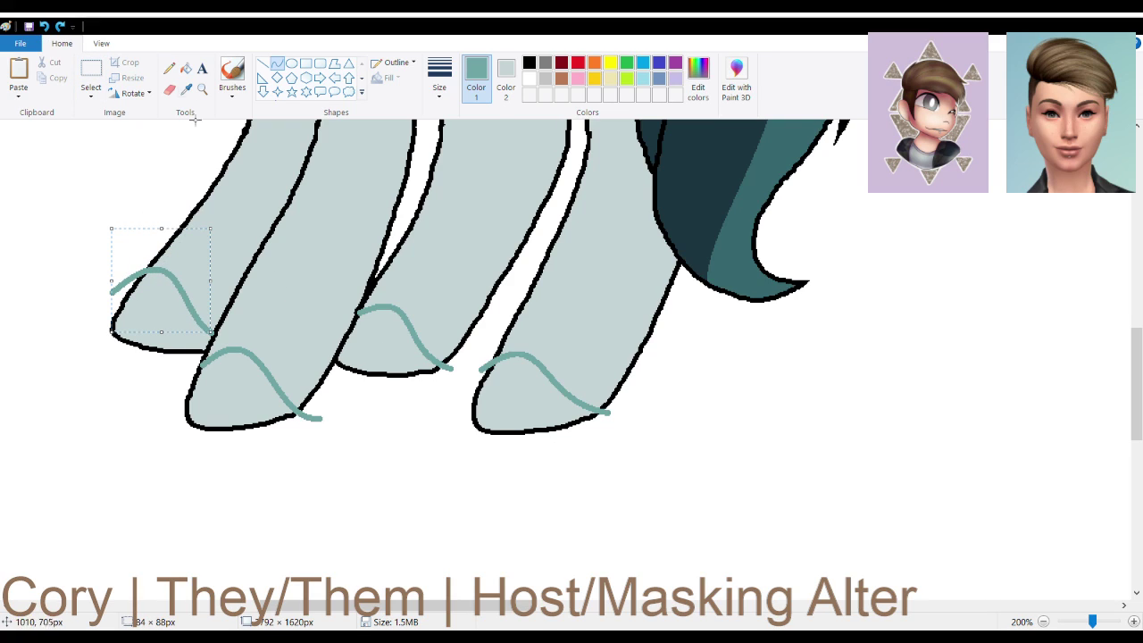
Fill all four hooves below the wavy lines with the same green-teal
click(186, 68)
click(177, 342)
click(247, 398)
click(387, 347)
click(521, 379)
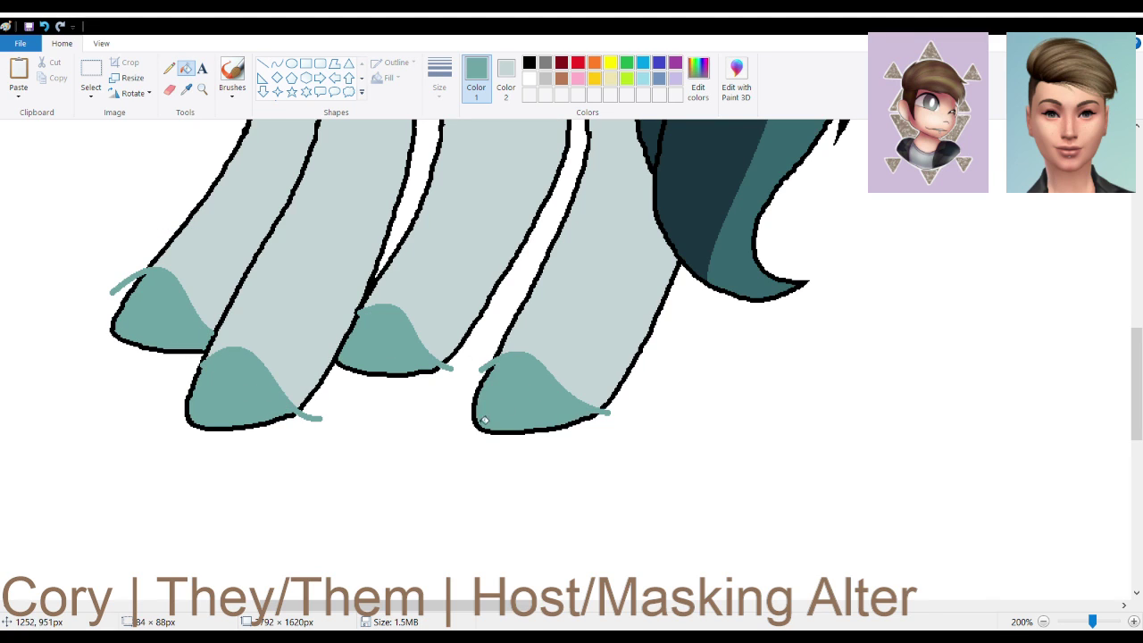
scroll(589, 462, up, 10)
scroll(589, 462, down, 5)
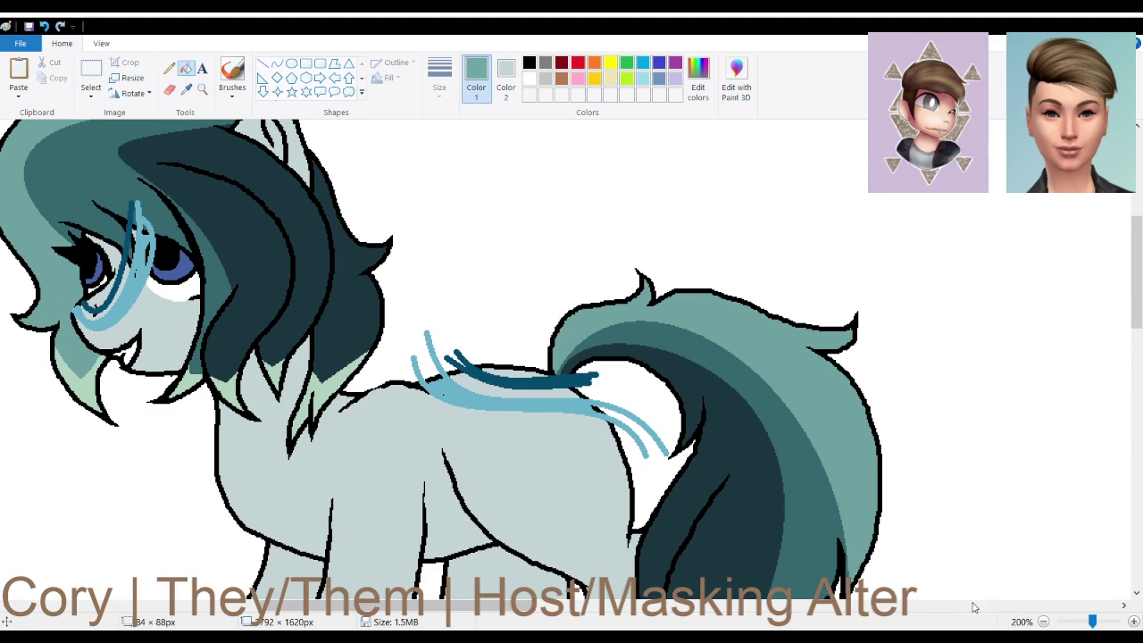
Paste the copied artwork over the whole canvas to cover the stray stripe and hoof strokes outside the pony's outlines
click(1043, 622)
click(1044, 622)
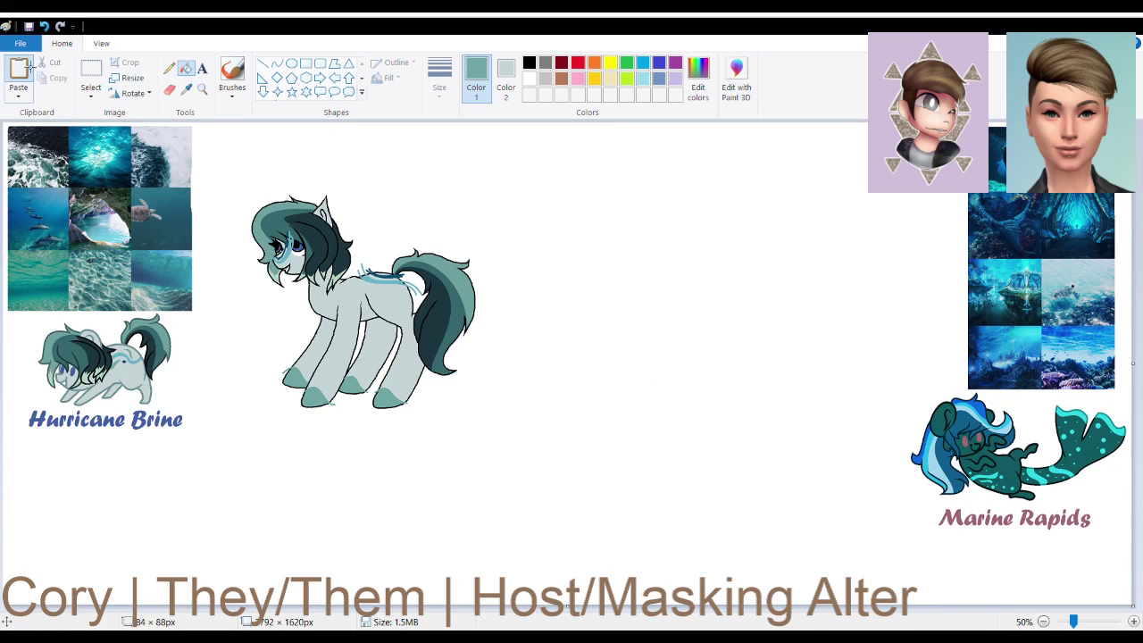
key(ctrl+a)
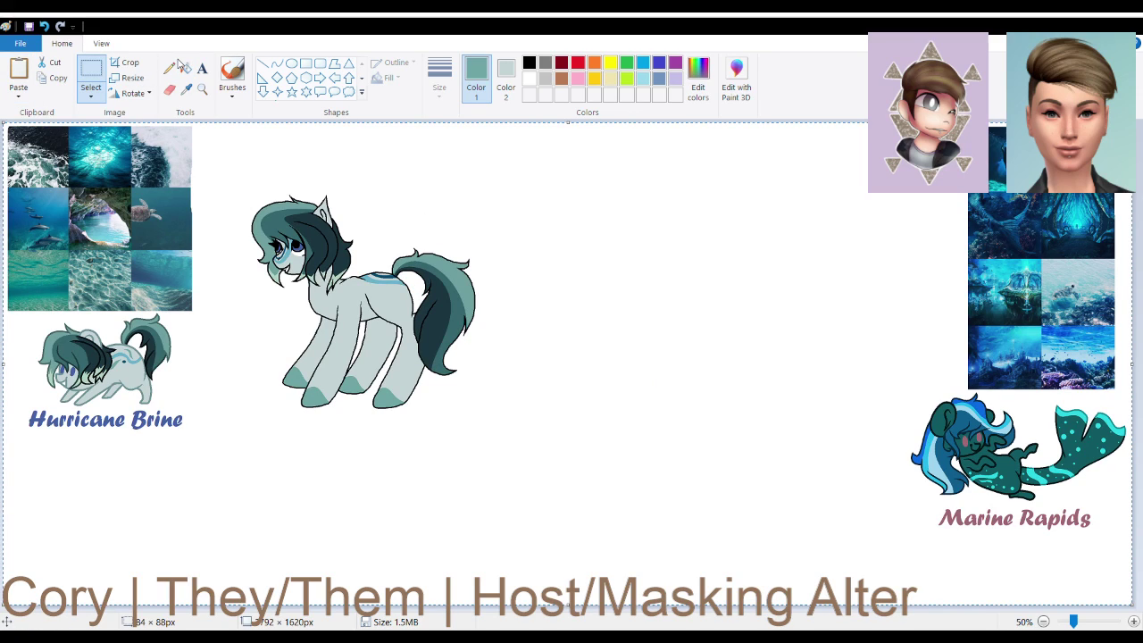
click(277, 63)
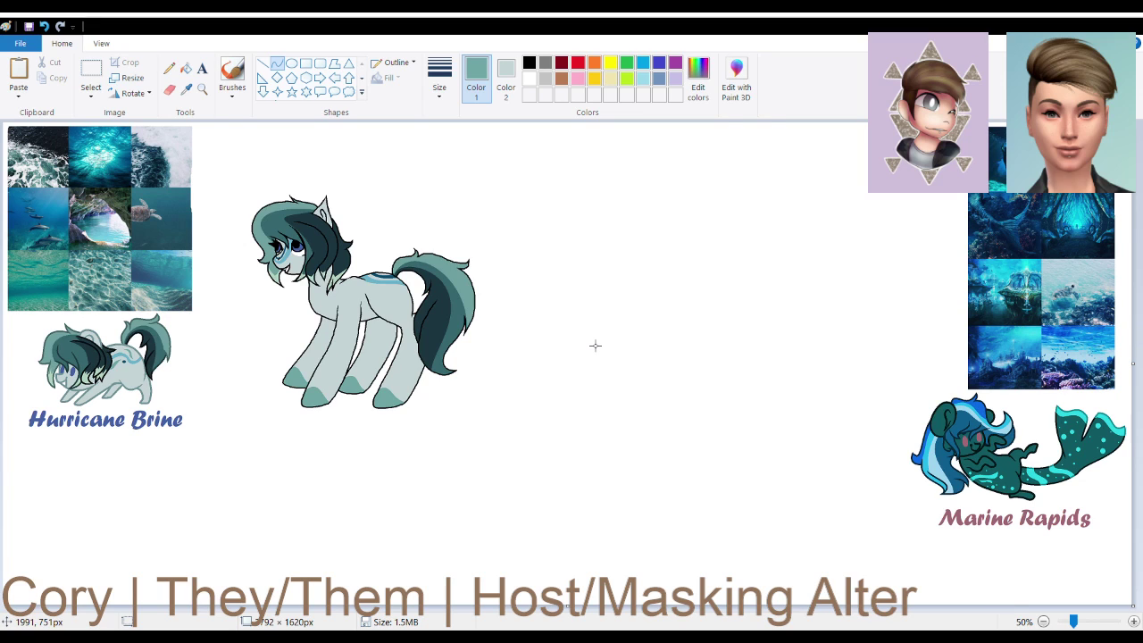
Sample the pony's blue iris for both colors and mix a darker navy shade as the foreground color
click(1133, 621)
click(1133, 621)
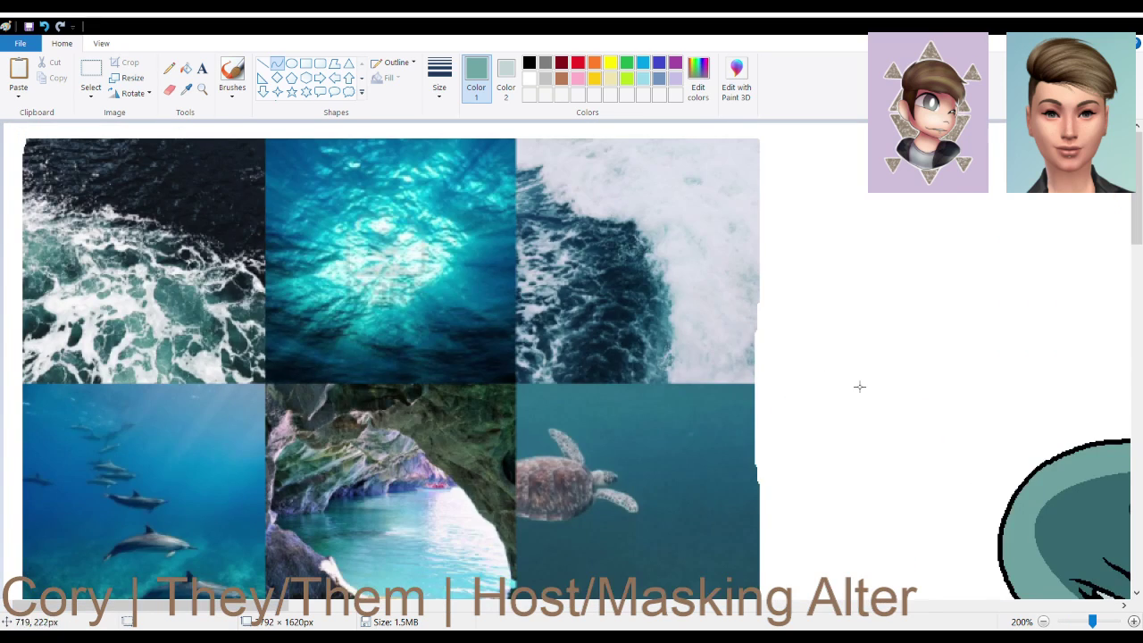
scroll(858, 388, down, 4)
scroll(766, 380, down, 3)
scroll(798, 364, up, 5)
scroll(717, 388, down, 3)
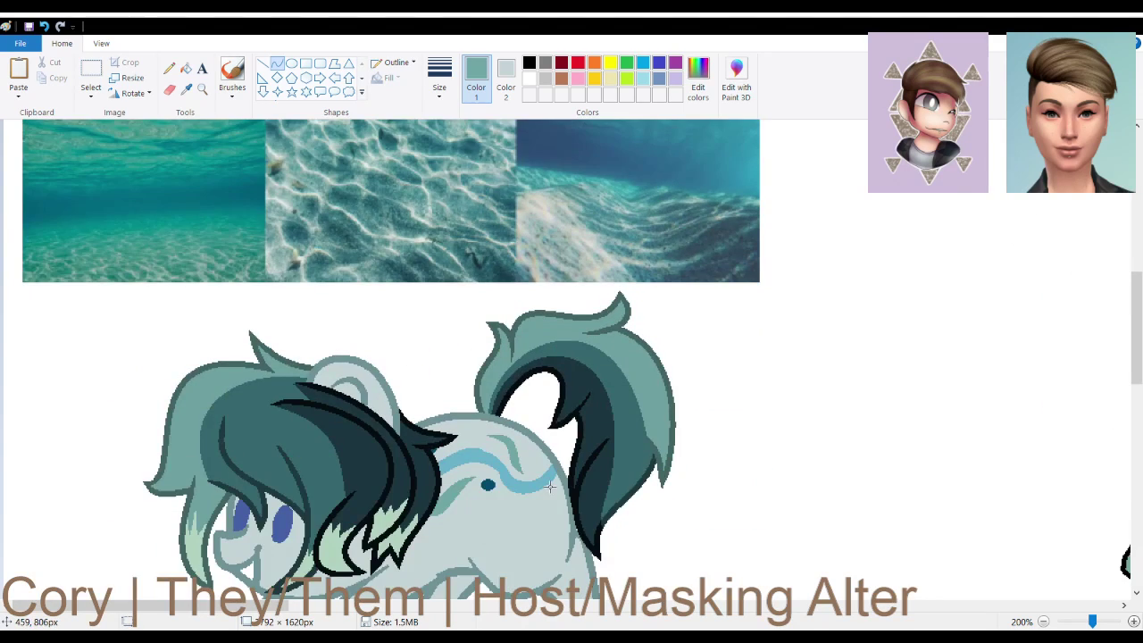
scroll(625, 429, up, 3)
scroll(533, 476, right, 8)
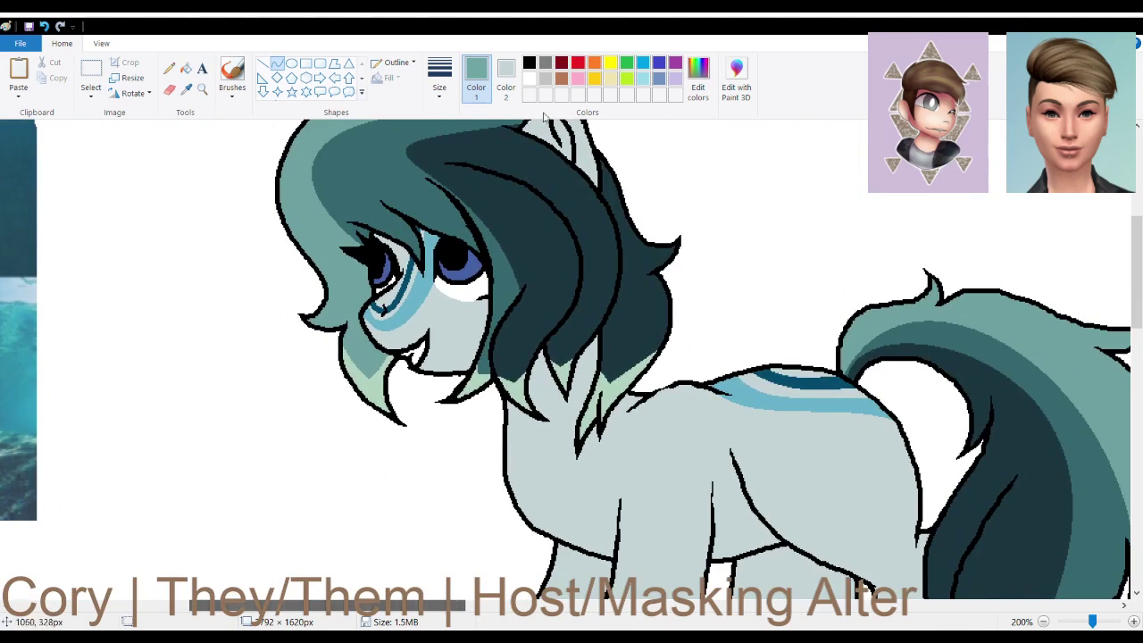
click(186, 88)
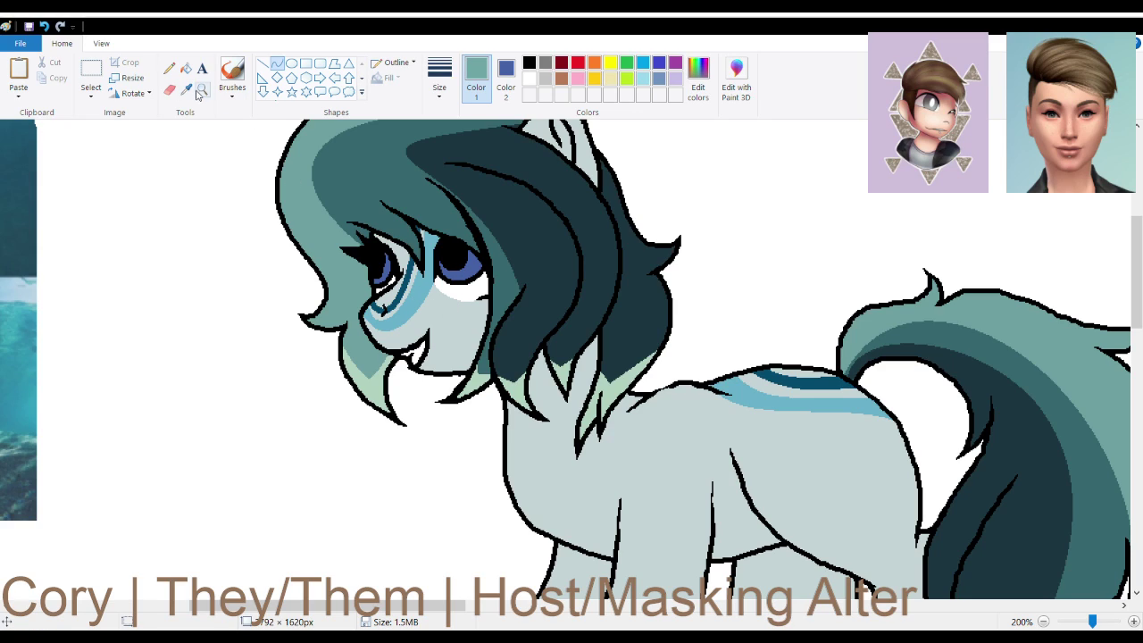
click(468, 266)
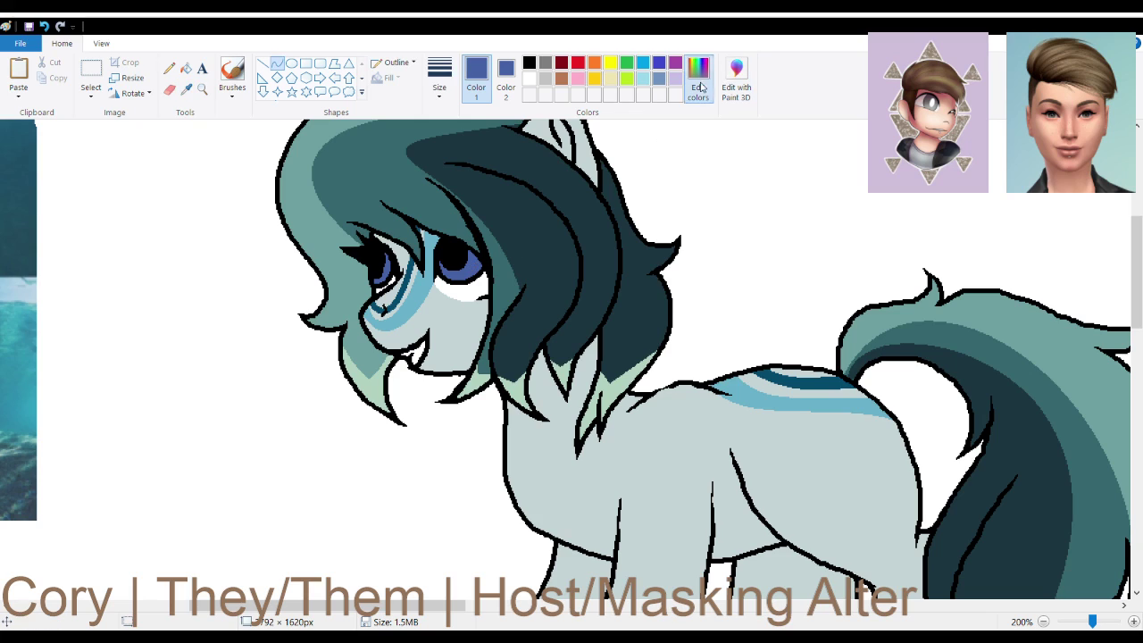
click(439, 433)
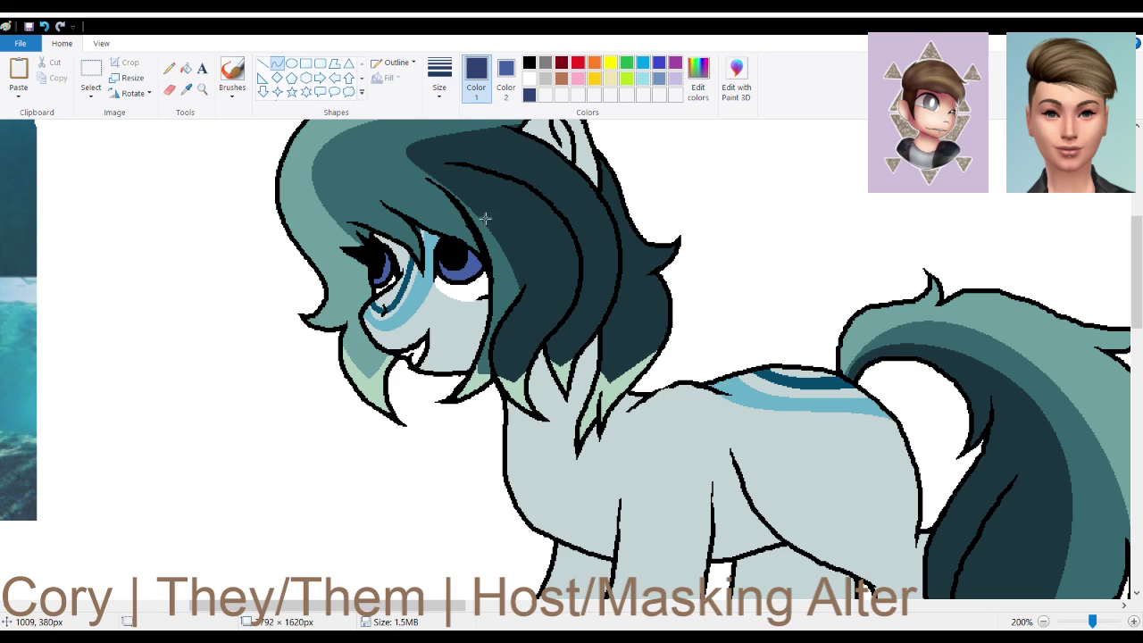
Select and copy the whole canvas, keeping the iris blue as the background color, and return to the Curve tool
click(1047, 622)
click(1047, 622)
click(97, 101)
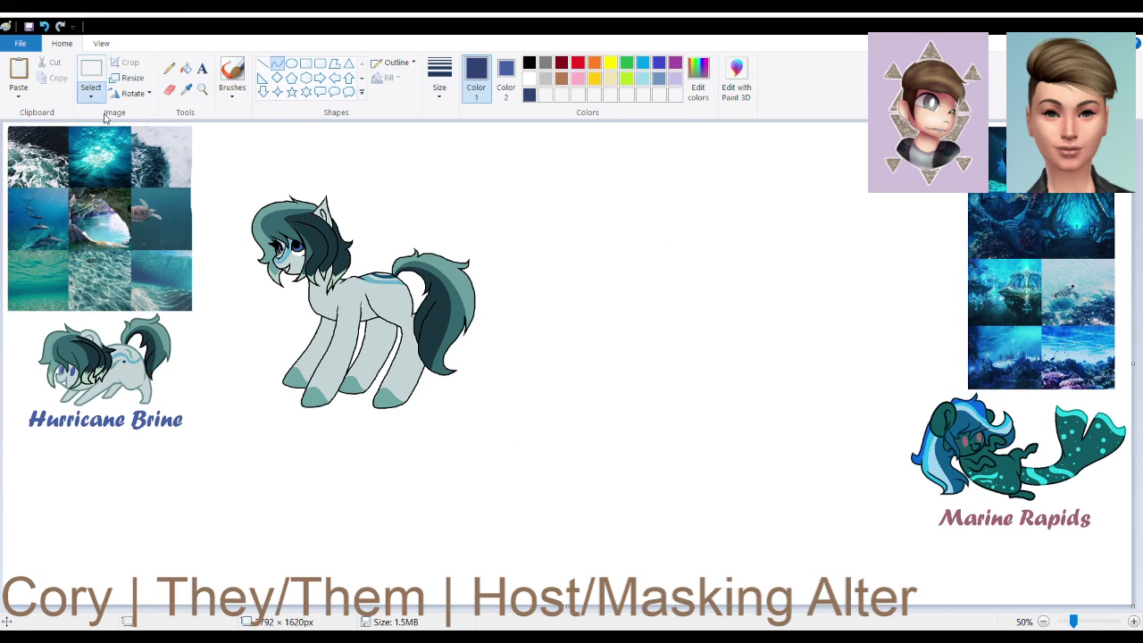
click(143, 198)
click(277, 64)
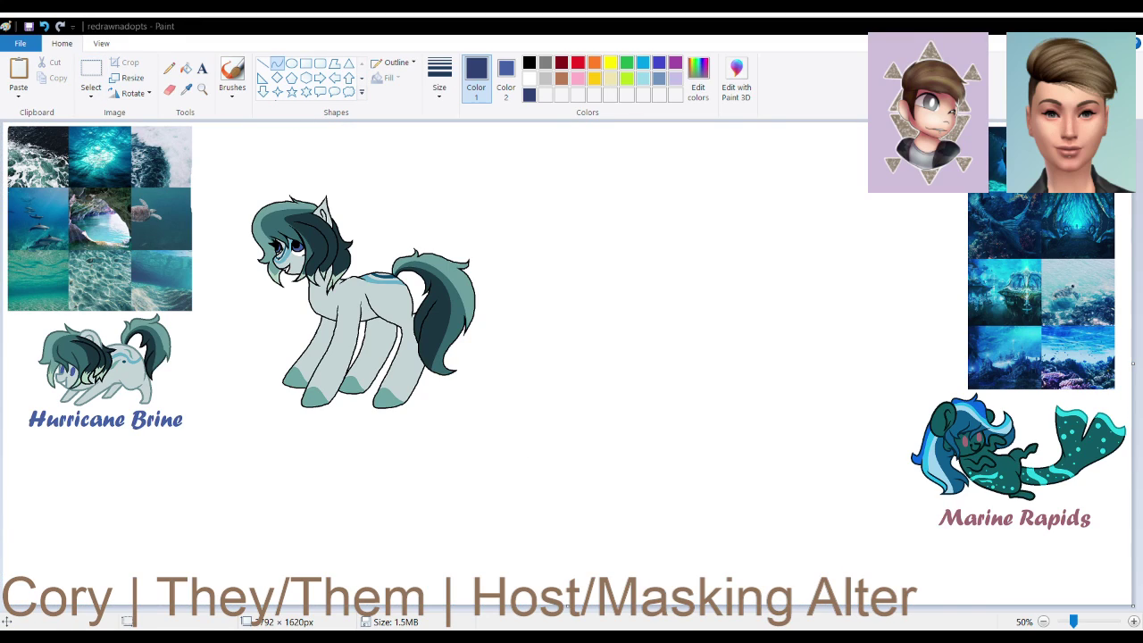
Draw curved navy shading strokes across the irises of both of the standing pony's eyes
ctrl+scroll(865, 395, up, 2)
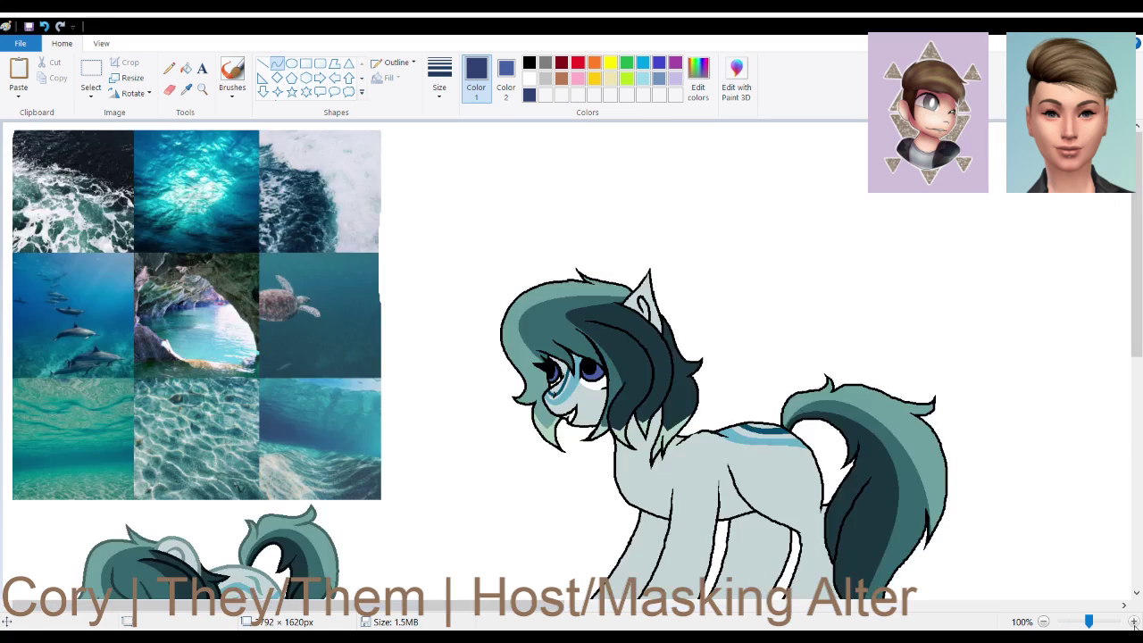
drag(261, 605, 459, 606)
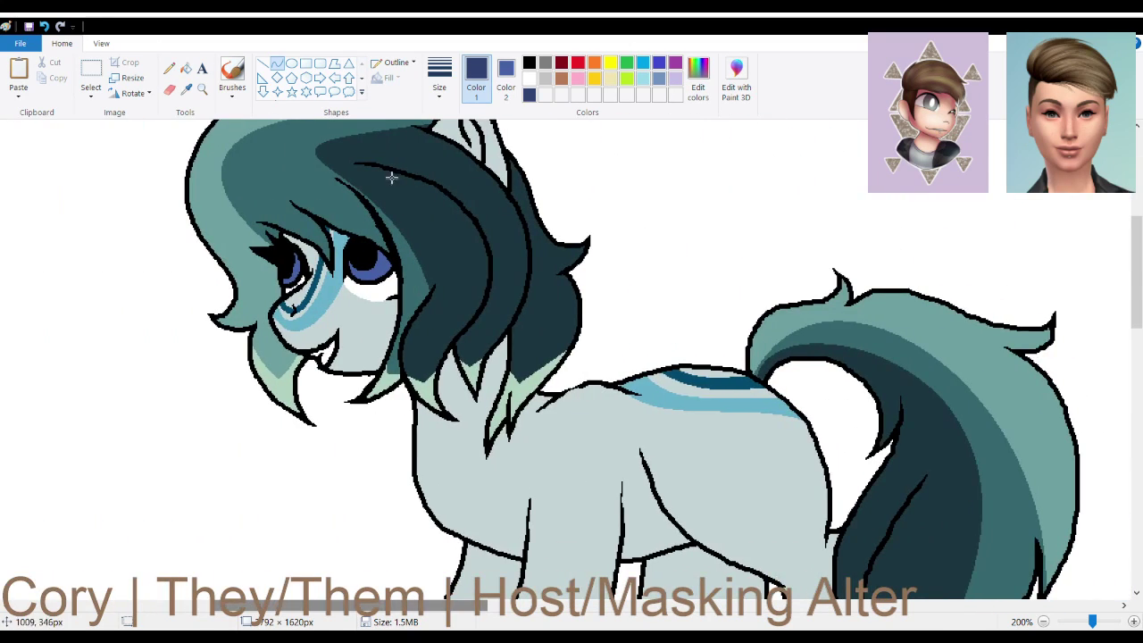
mouse_move(344, 263)
mouse_down()
mouse_move(380, 288)
mouse_move(393, 239)
mouse_move(372, 280)
mouse_move(385, 283)
mouse_up()
key(Escape)
mouse_move(302, 237)
mouse_down()
mouse_move(293, 305)
mouse_move(259, 293)
mouse_move(297, 273)
mouse_move(295, 286)
mouse_up()
Paste the copied canvas over the drawing with the iris blue transparent, trimming the navy shading to the irises
click(1042, 622)
click(1042, 621)
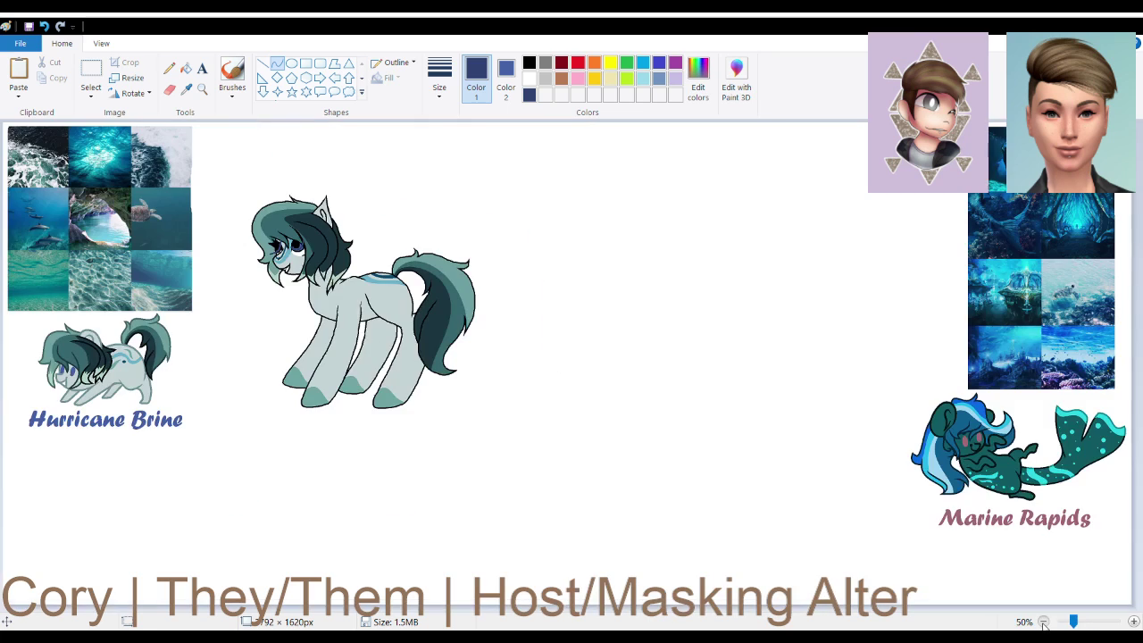
click(91, 79)
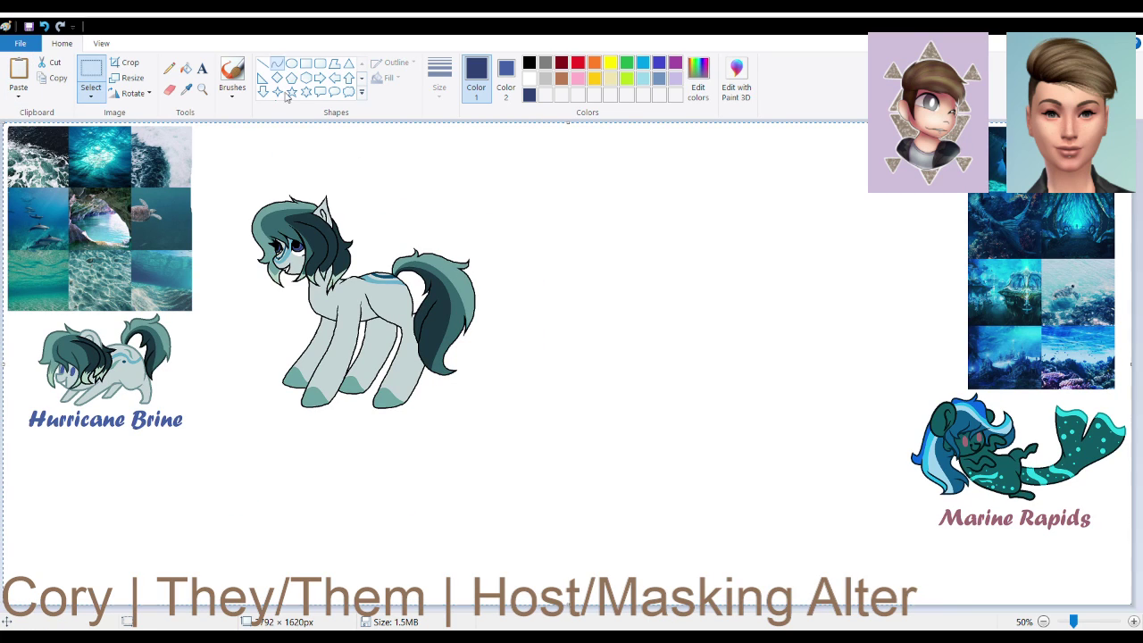
click(277, 63)
Sample the green-teal from a front hoof and mix a darker green-teal as a custom color
click(1135, 621)
click(1134, 622)
scroll(893, 469, down, 6)
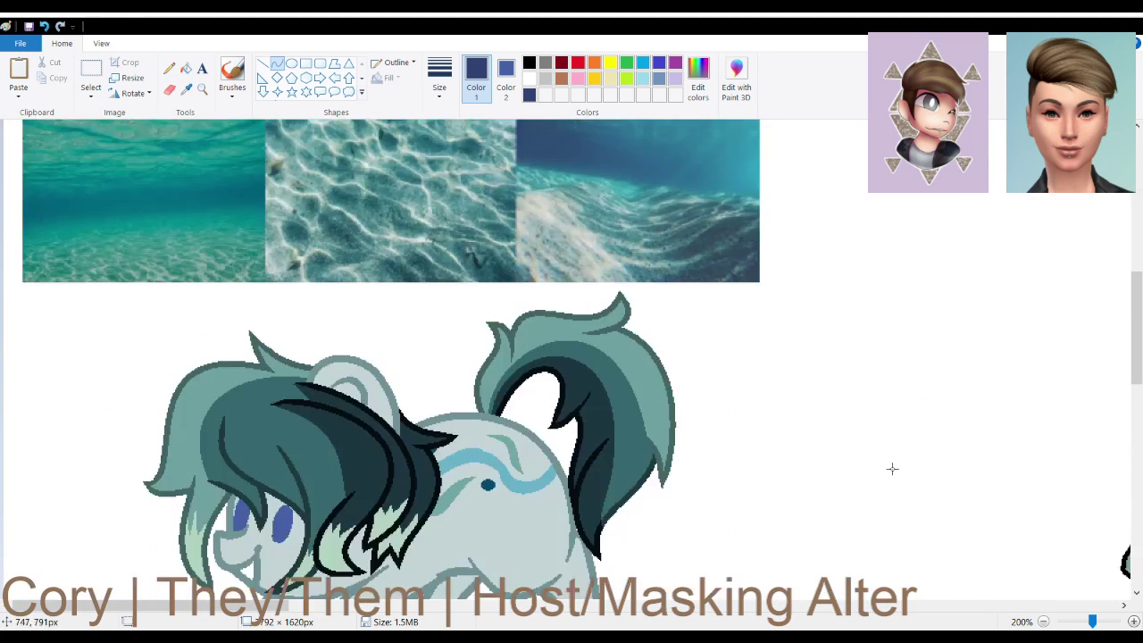
drag(252, 607, 518, 613)
scroll(345, 425, up, 5)
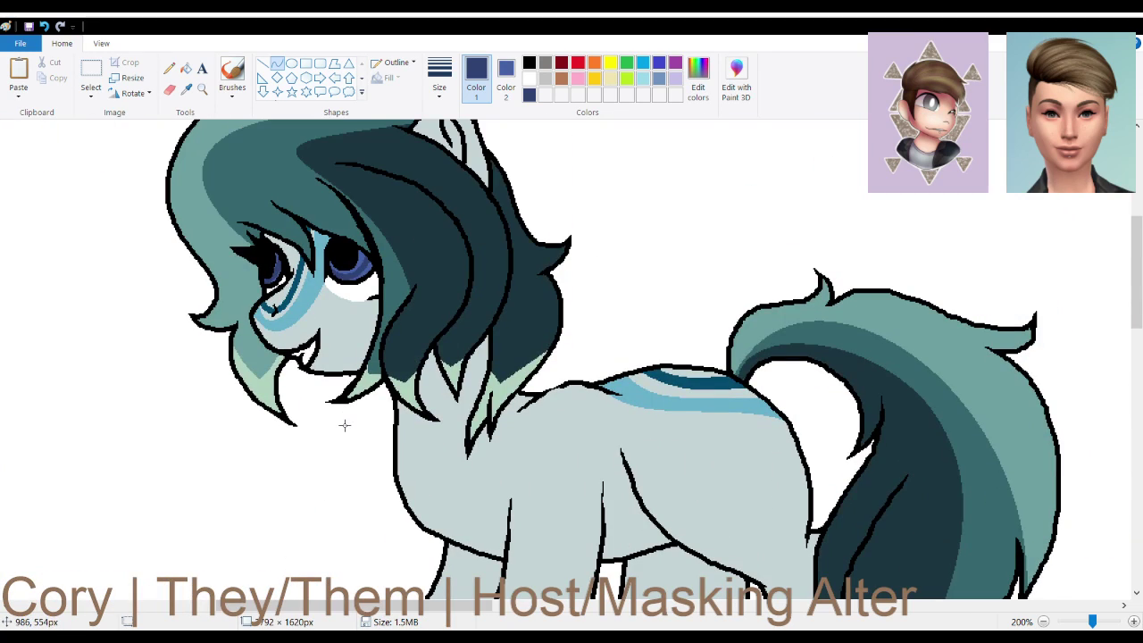
scroll(259, 286, down, 5)
click(187, 88)
click(422, 382)
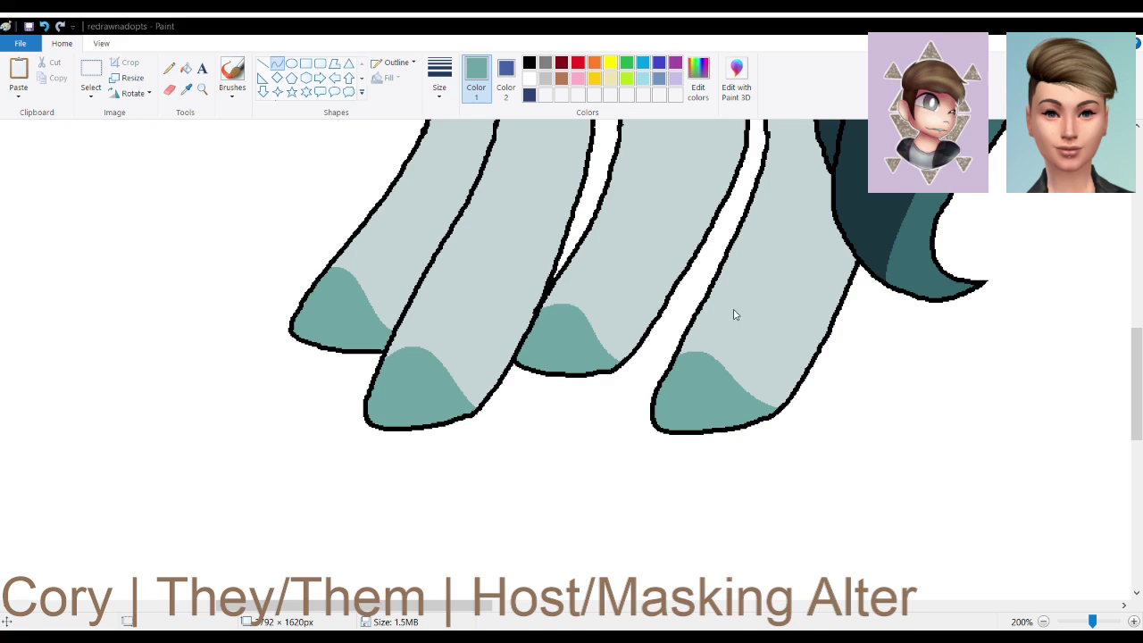
click(432, 434)
click(505, 82)
click(545, 95)
click(528, 61)
click(169, 89)
mouse_move(327, 272)
mouse_down()
mouse_move(290, 298)
mouse_move(327, 276)
mouse_up()
click(43, 27)
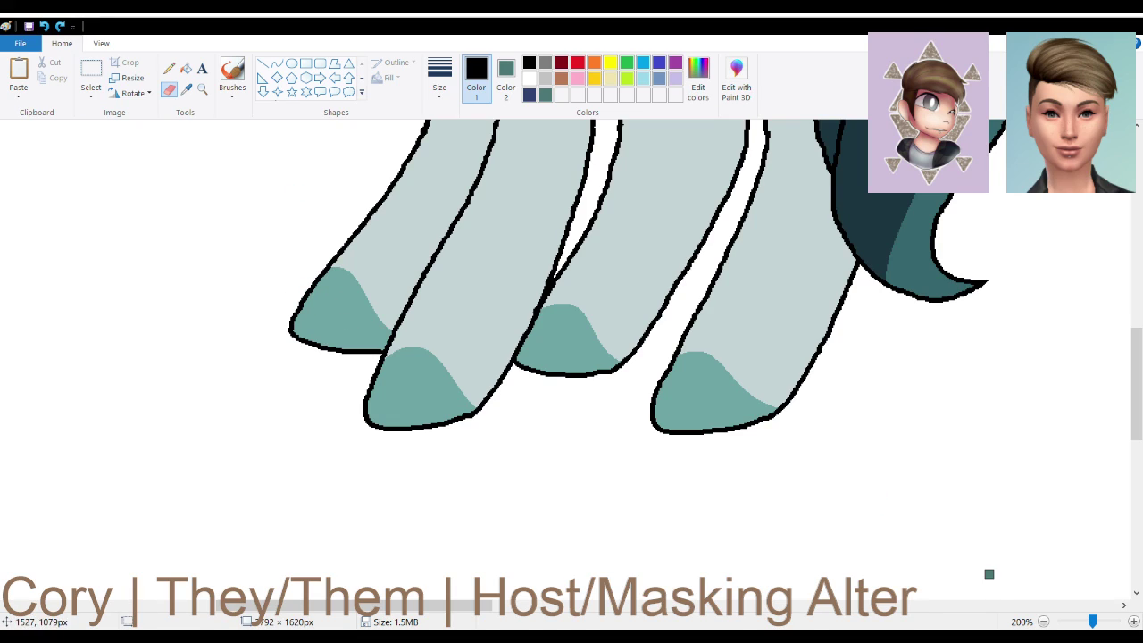
Set both colors to white, then cut the whole canvas and paste it back in place
click(1042, 622)
click(1041, 622)
click(506, 80)
click(528, 79)
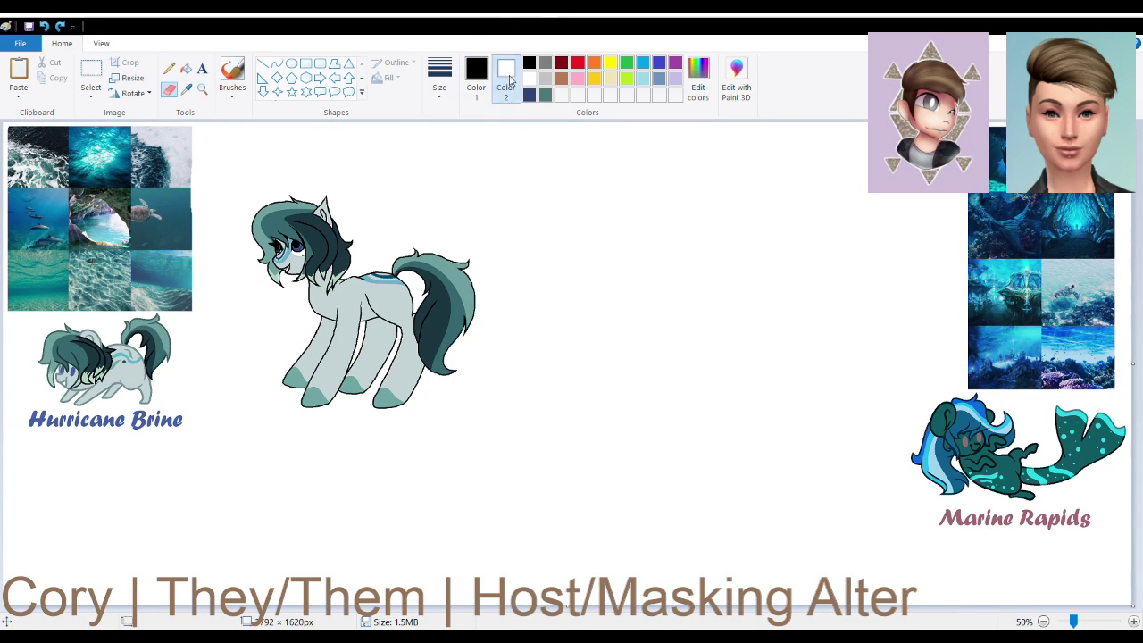
click(476, 75)
click(528, 78)
click(90, 78)
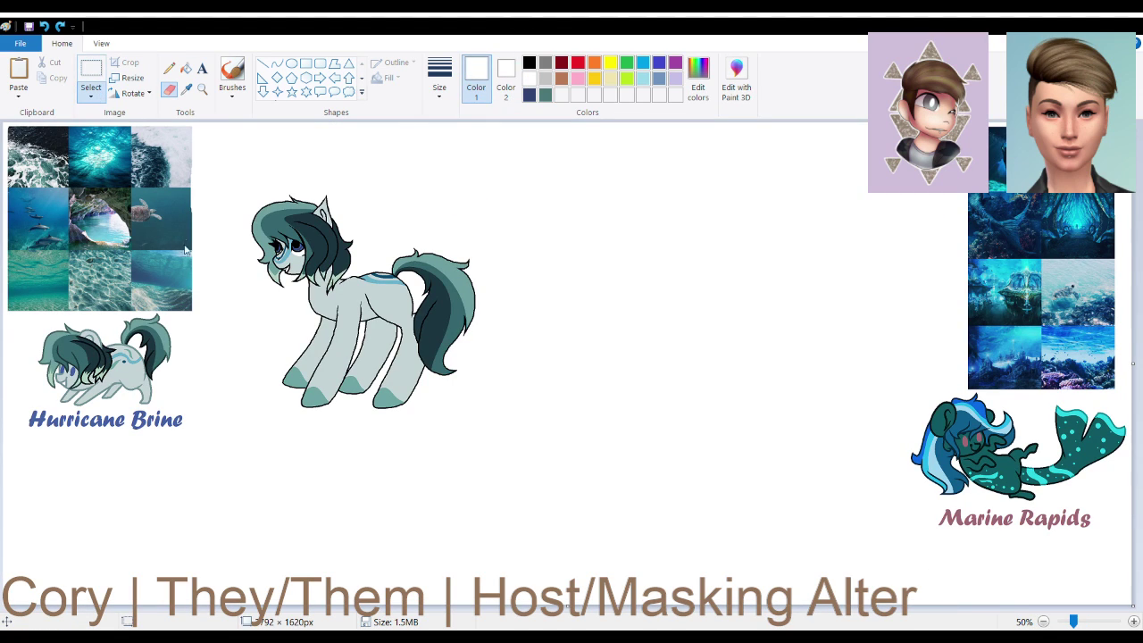
key(ctrl+a)
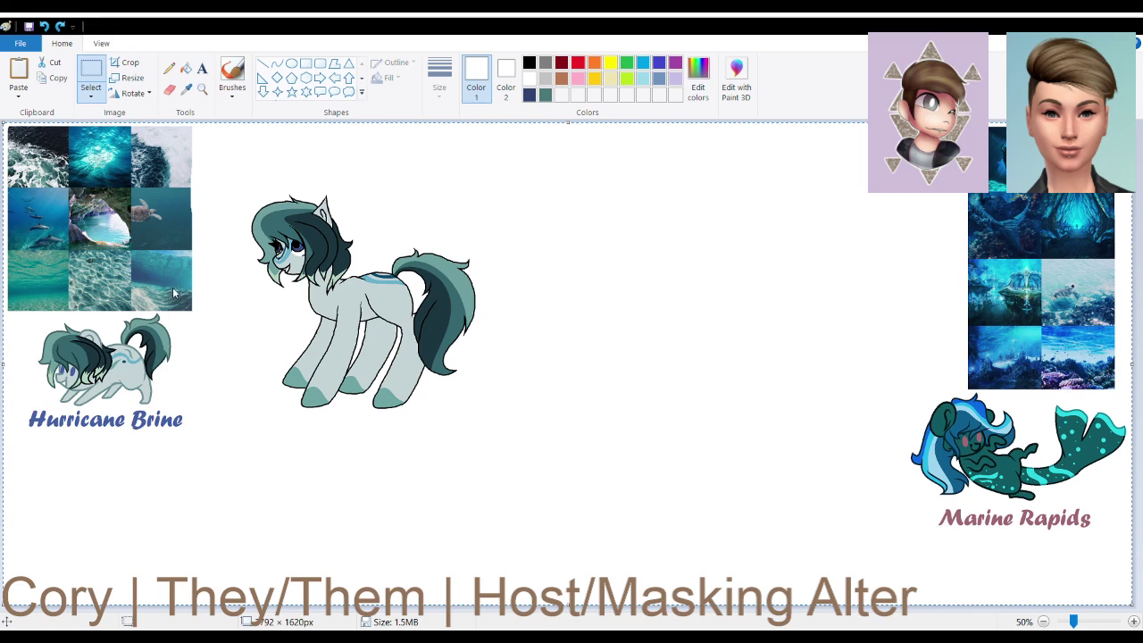
key(ctrl+x)
click(17, 72)
click(278, 64)
Recolor the black outlines of both front hooves with the darker green-teal, using the Eraser to replace only black
click(1134, 622)
click(1134, 622)
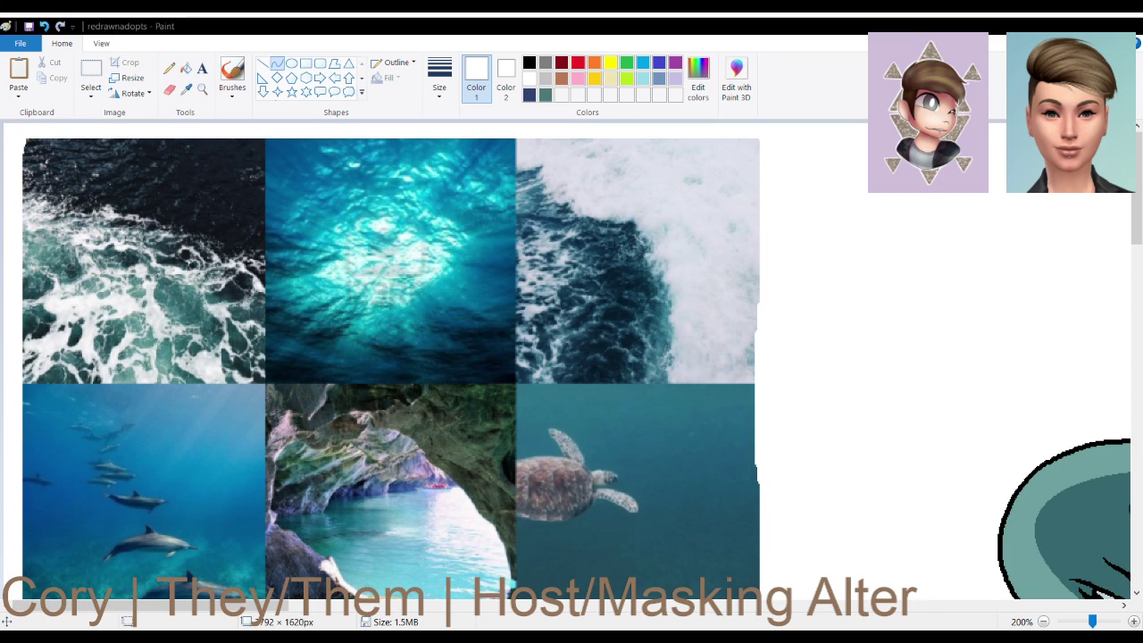
scroll(691, 423, down, 5)
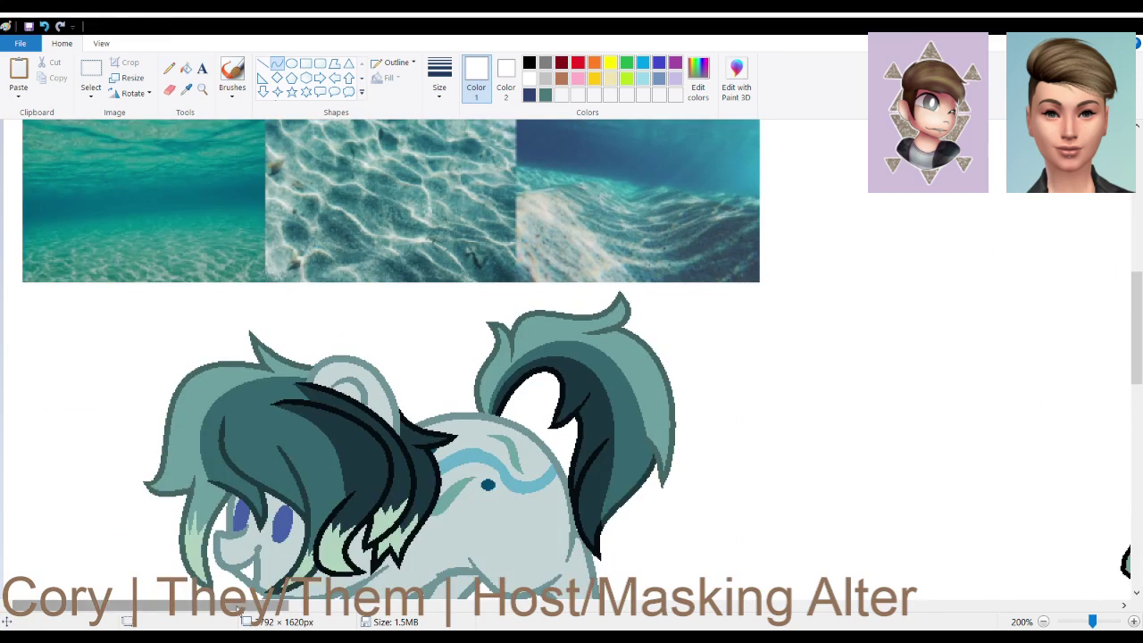
drag(240, 607, 407, 620)
scroll(444, 411, down, 3)
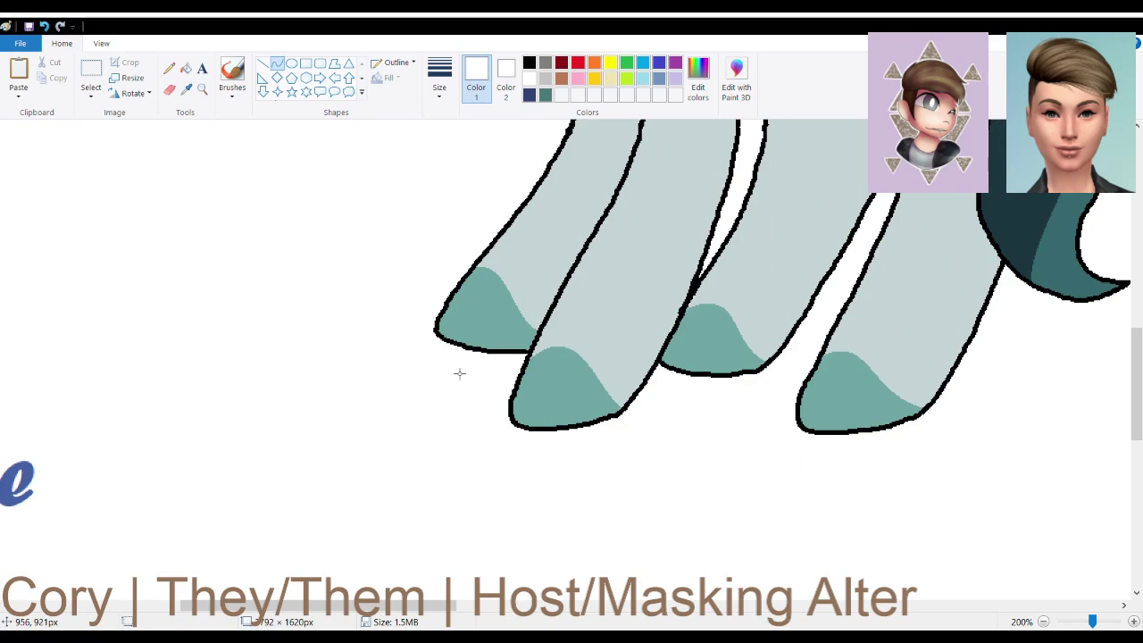
click(505, 79)
click(546, 95)
click(476, 79)
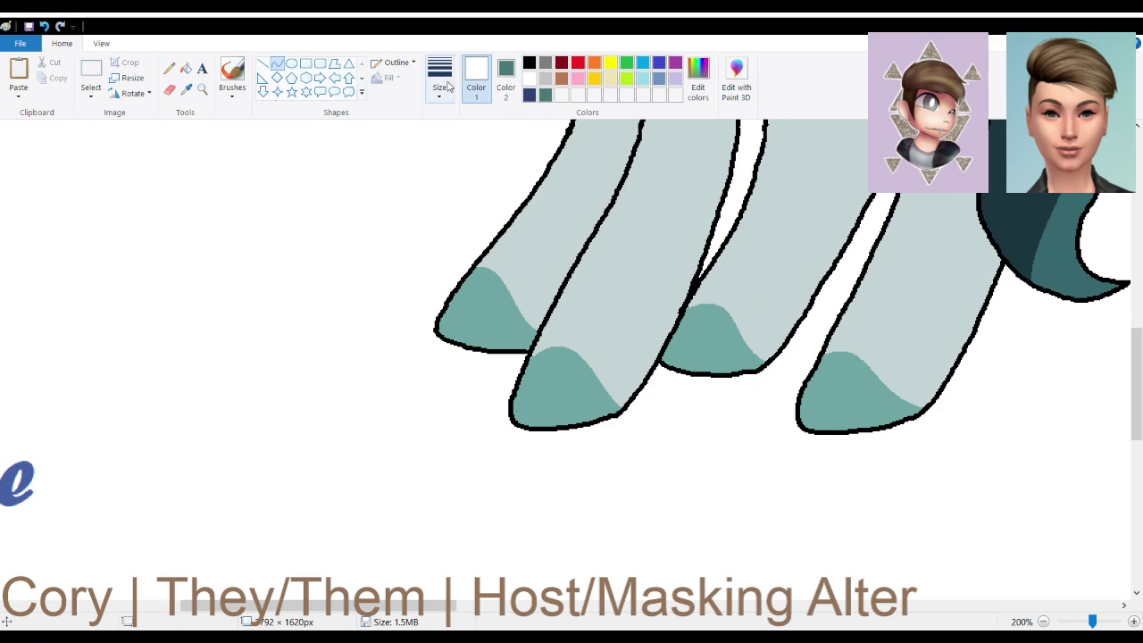
click(530, 64)
click(169, 91)
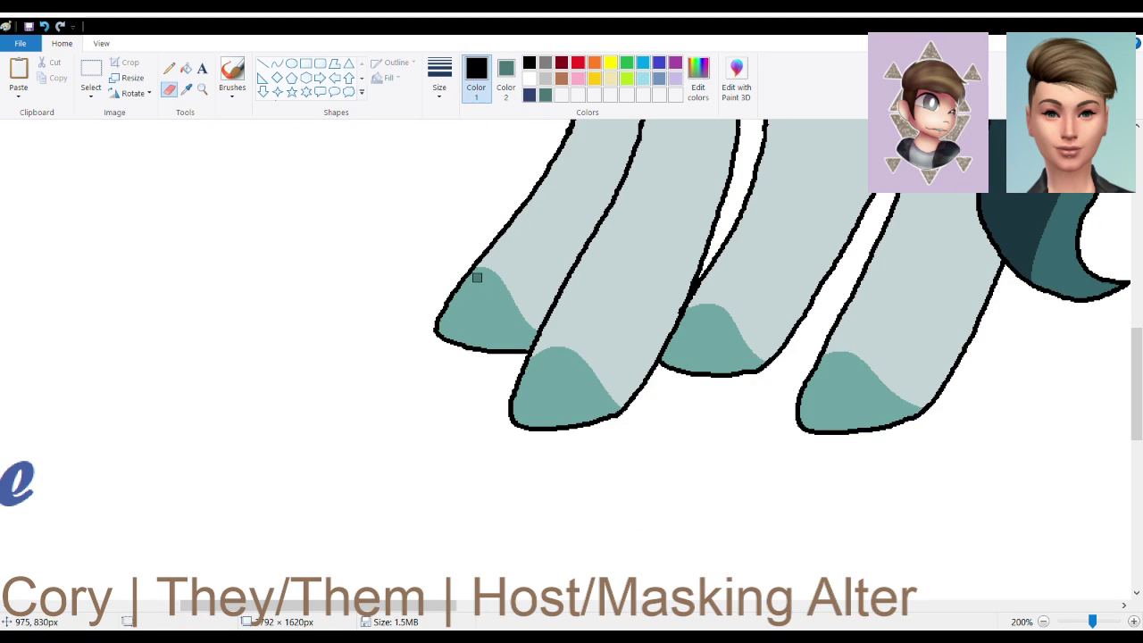
mouse_move(465, 273)
mouse_down()
mouse_move(433, 341)
mouse_move(453, 331)
mouse_move(448, 341)
mouse_move(437, 328)
mouse_move(481, 347)
mouse_move(521, 344)
mouse_move(485, 352)
mouse_move(522, 369)
mouse_move(537, 363)
mouse_move(510, 411)
mouse_move(517, 399)
mouse_move(518, 420)
mouse_move(555, 423)
mouse_move(509, 427)
mouse_move(612, 418)
mouse_up()
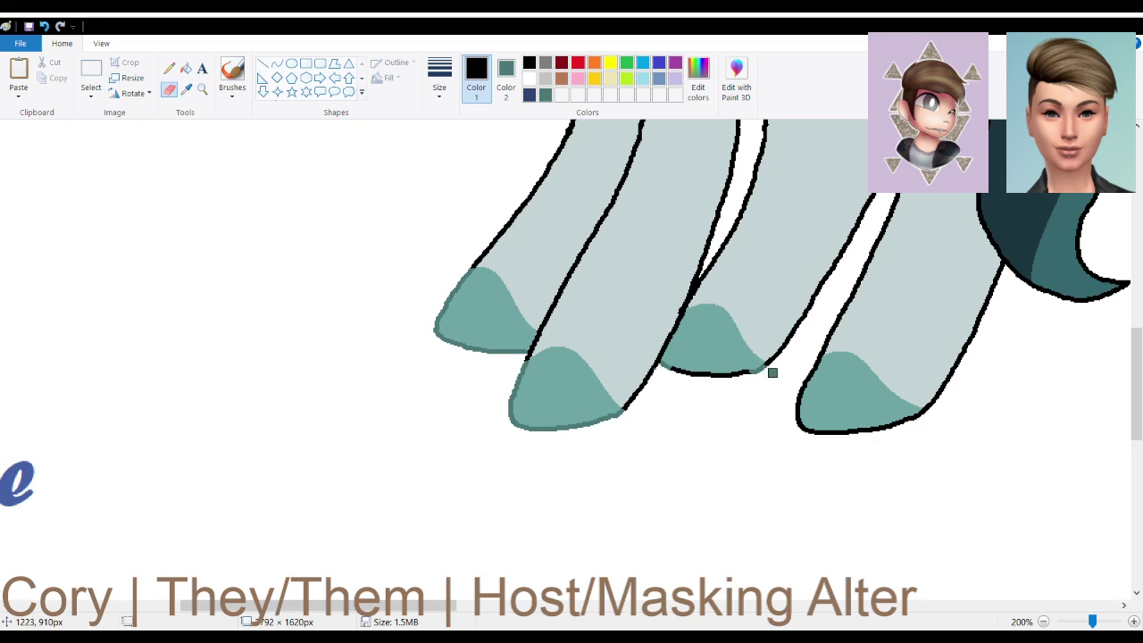
Recolor the black outlines of both hind hooves with the same darker green-teal
mouse_move(752, 366)
mouse_down()
mouse_move(768, 370)
mouse_move(679, 370)
mouse_up()
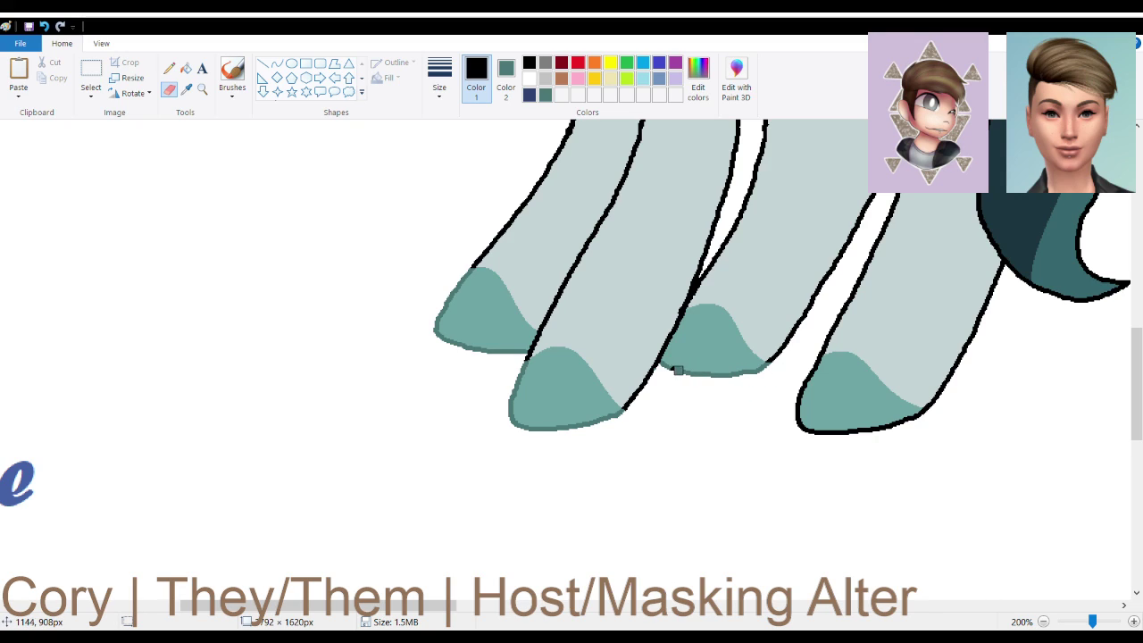
drag(435, 606, 525, 606)
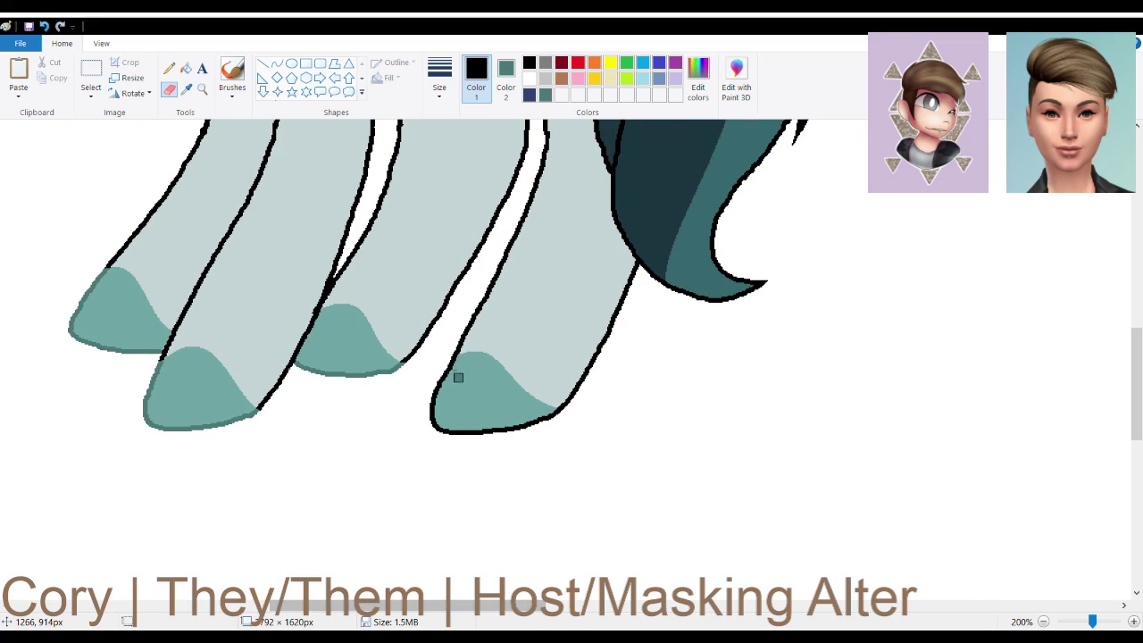
mouse_move(451, 369)
mouse_down()
mouse_move(431, 414)
mouse_move(440, 432)
mouse_move(554, 418)
mouse_up()
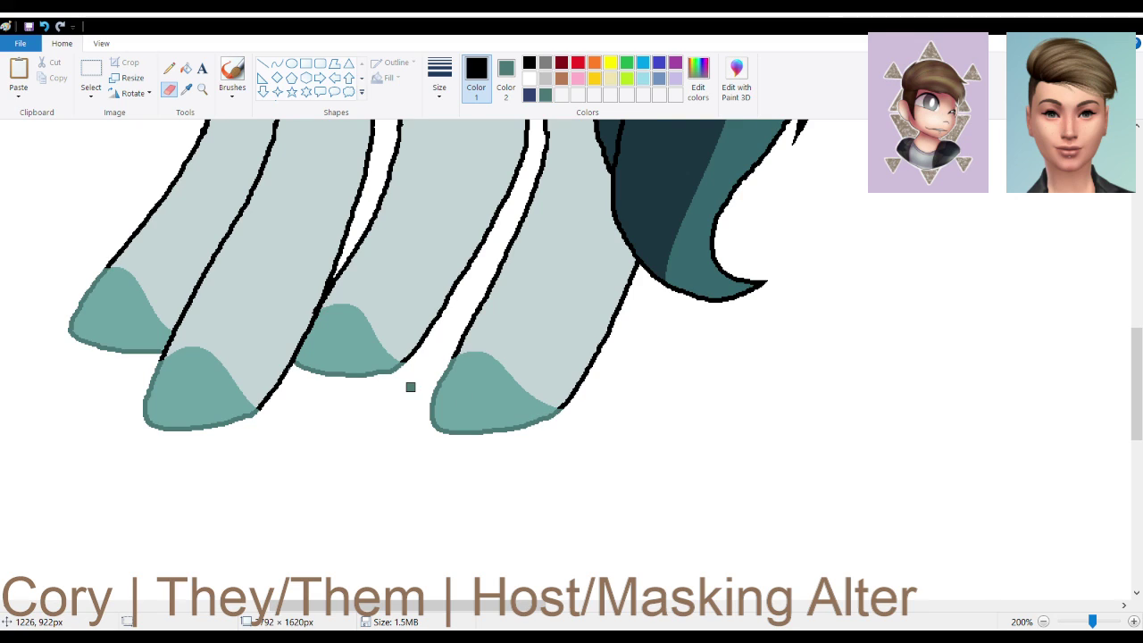
Sample the light blue from the back stripe and mix a darker blue as a custom color
scroll(408, 387, up, 3)
click(186, 89)
scroll(351, 307, up, 3)
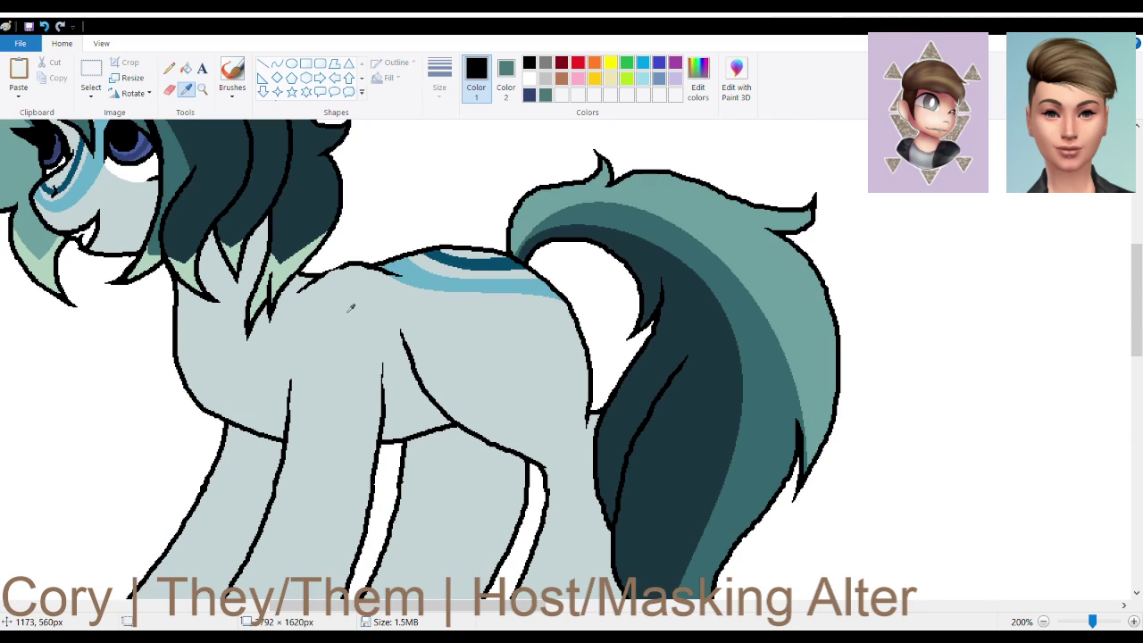
scroll(348, 284, up, 3)
scroll(362, 285, down, 3)
click(425, 276)
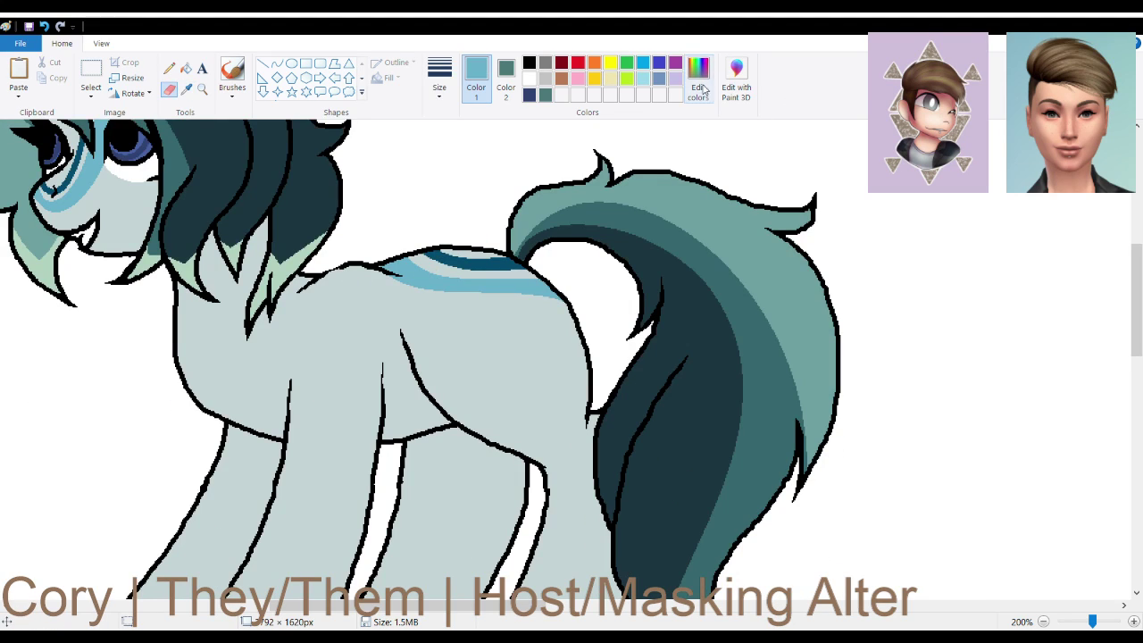
click(433, 434)
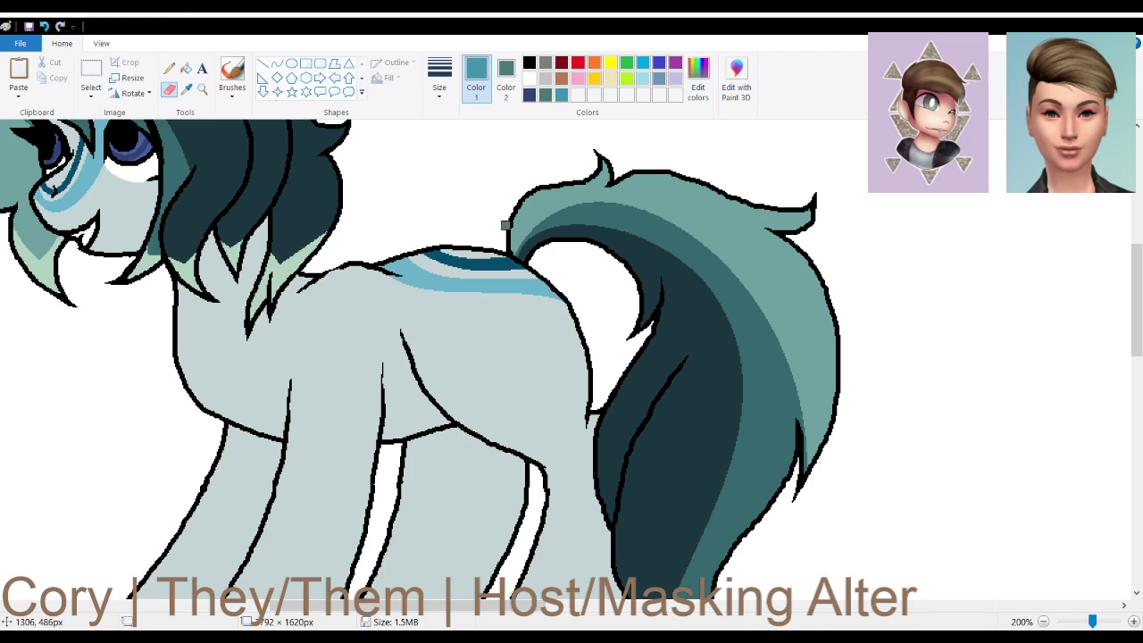
Recolor the black outlines bordering the light blue stripes with the mixed darker blue, using the Eraser to replace only black
click(506, 81)
click(561, 95)
click(477, 90)
click(529, 62)
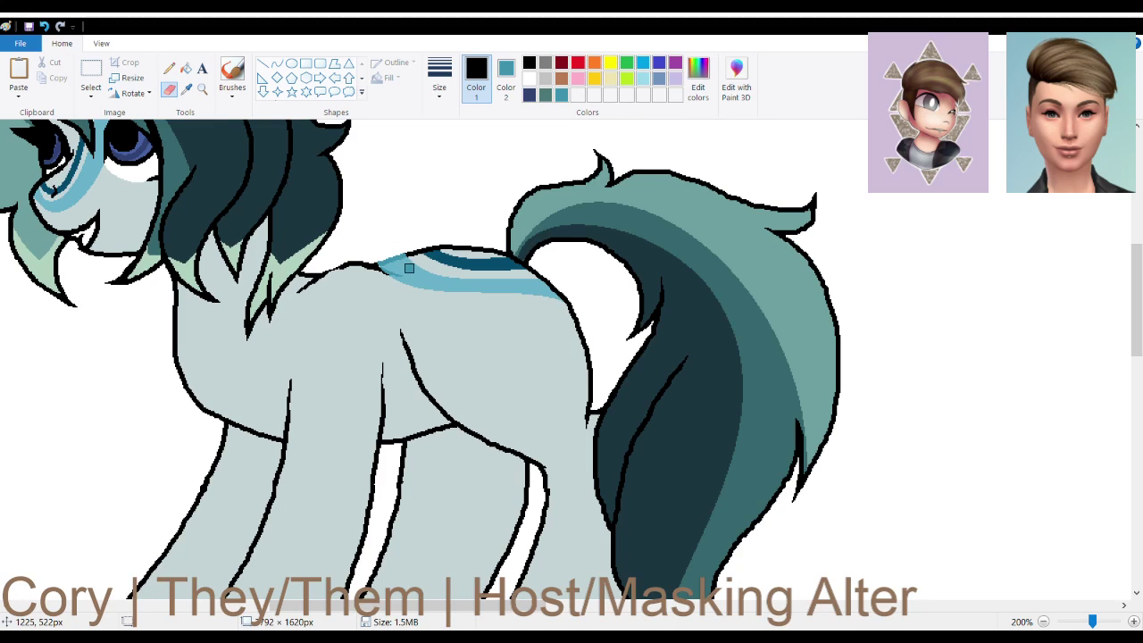
drag(540, 284, 576, 297)
drag(527, 606, 464, 605)
scroll(416, 463, up, 3)
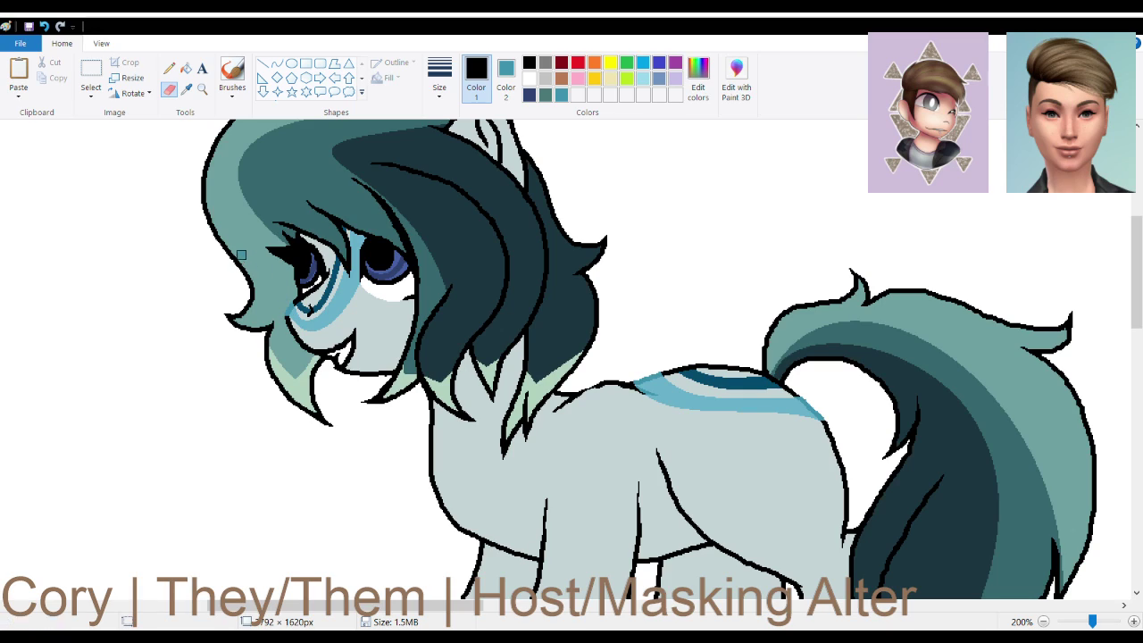
Sample the dark blue stripe, mix a darker navy custom color, and recolor the black outline bordering the dark blue stripes with it
click(186, 90)
click(331, 287)
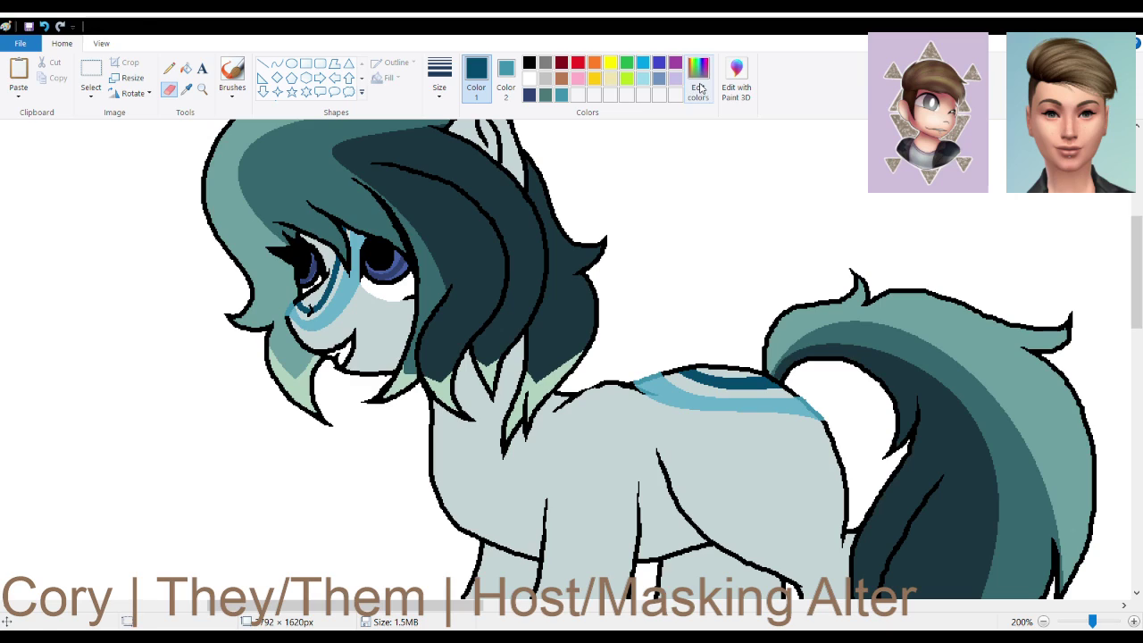
click(505, 76)
click(568, 95)
click(478, 79)
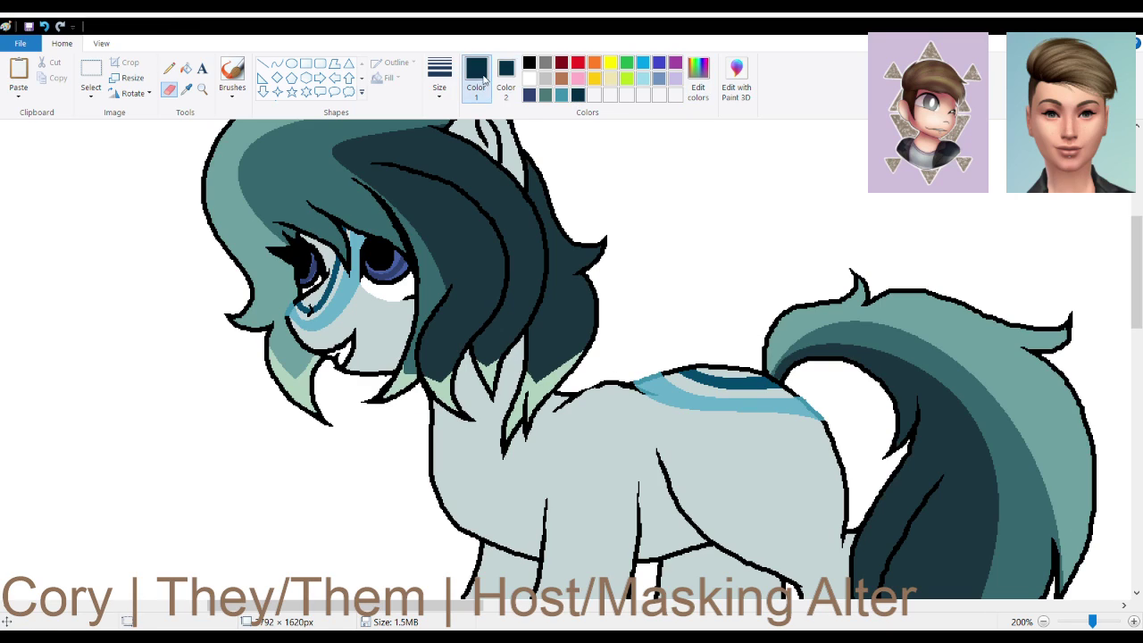
click(529, 63)
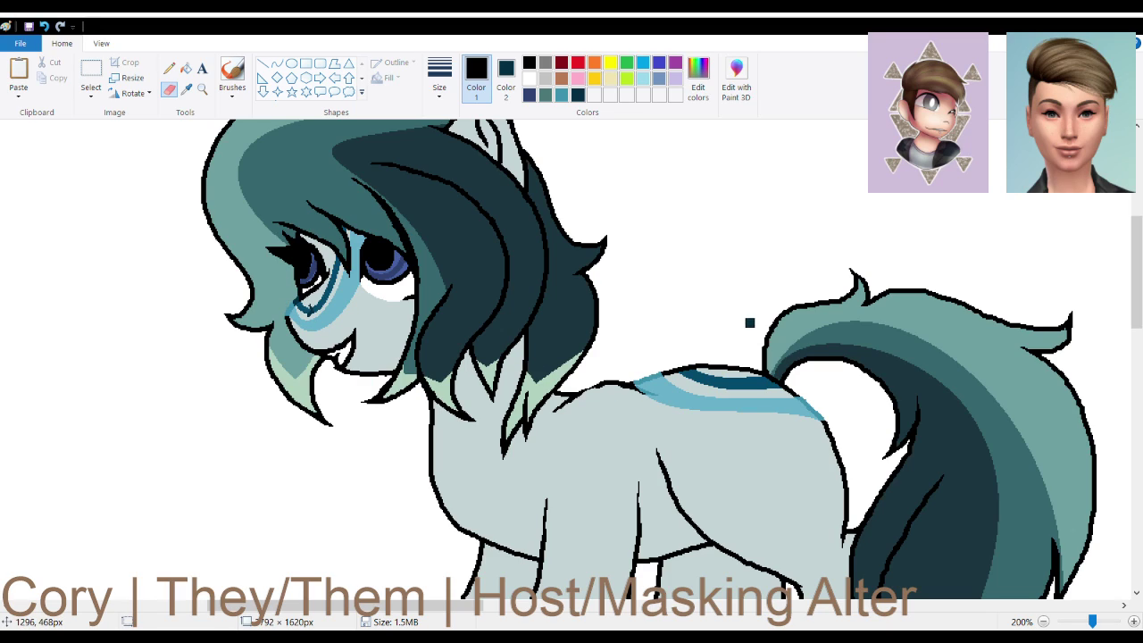
scroll(749, 318, down, 3)
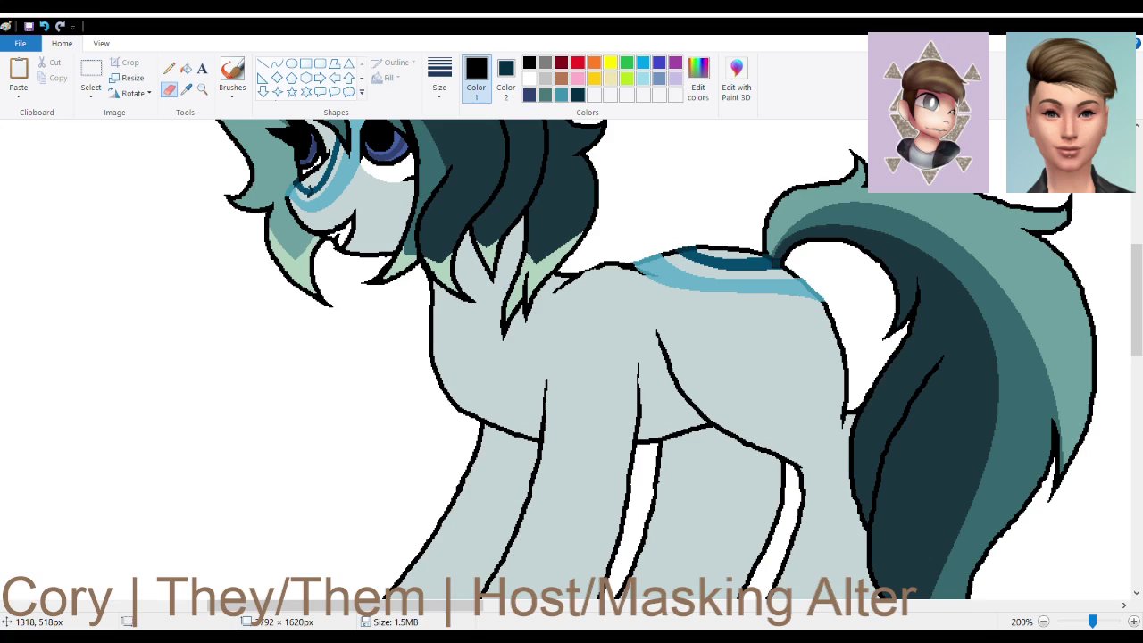
Sample the white of the teeth, mix a light gray custom color, and recolor the black teeth outline with it
click(186, 89)
click(347, 225)
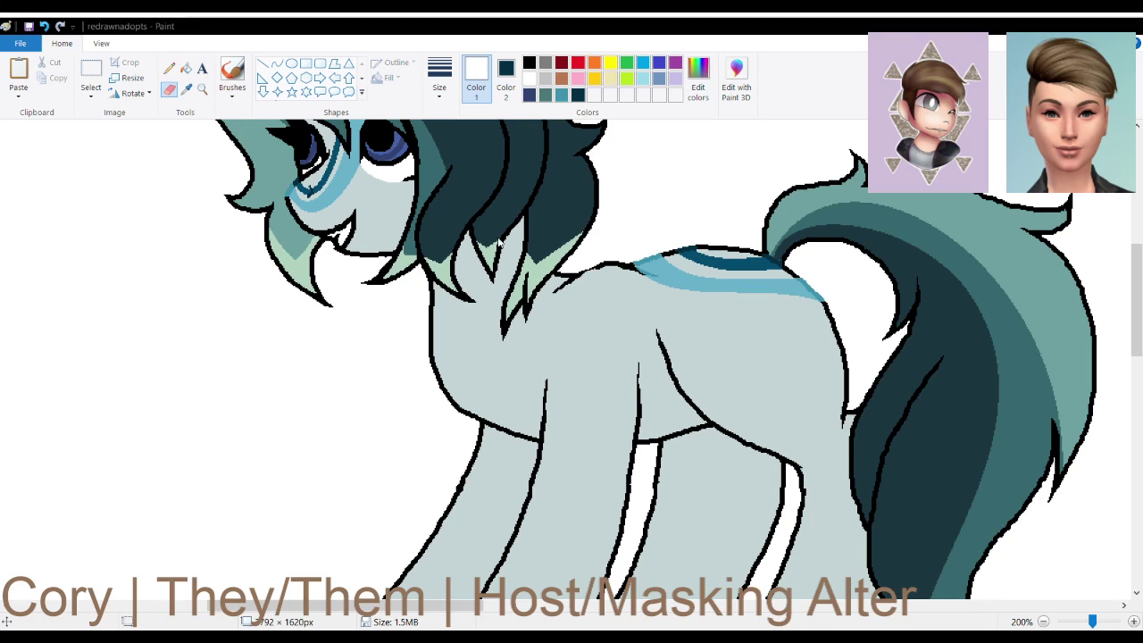
click(426, 434)
click(499, 96)
click(599, 96)
click(487, 89)
click(529, 62)
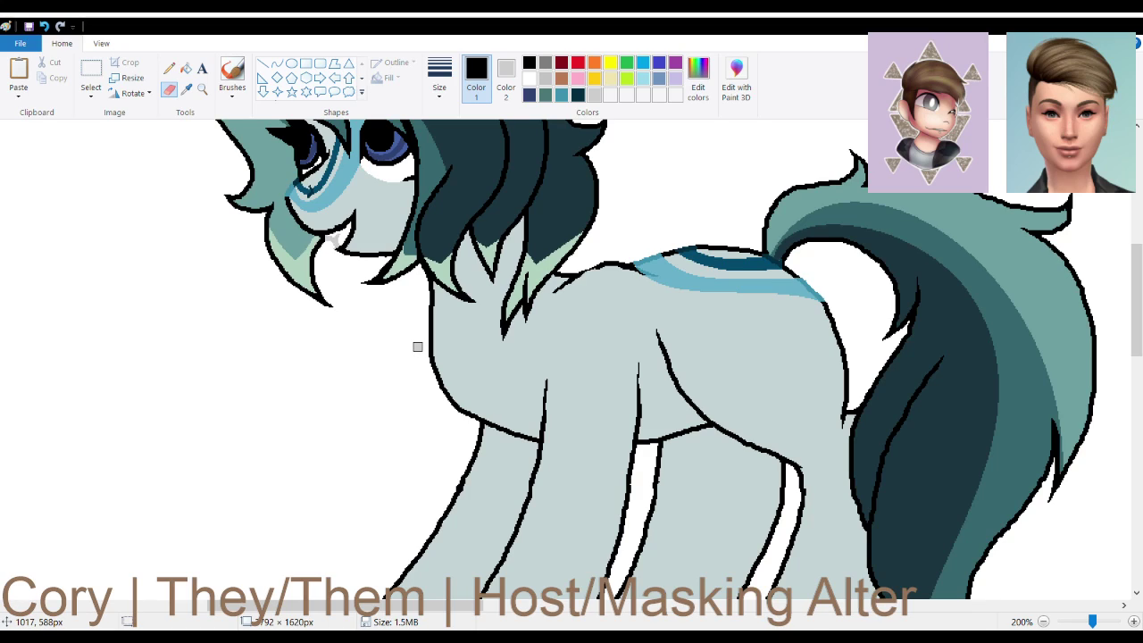
Sample the pale body color, mix a darker gray-teal, and set it as Color 2 with black as Color 1
click(186, 89)
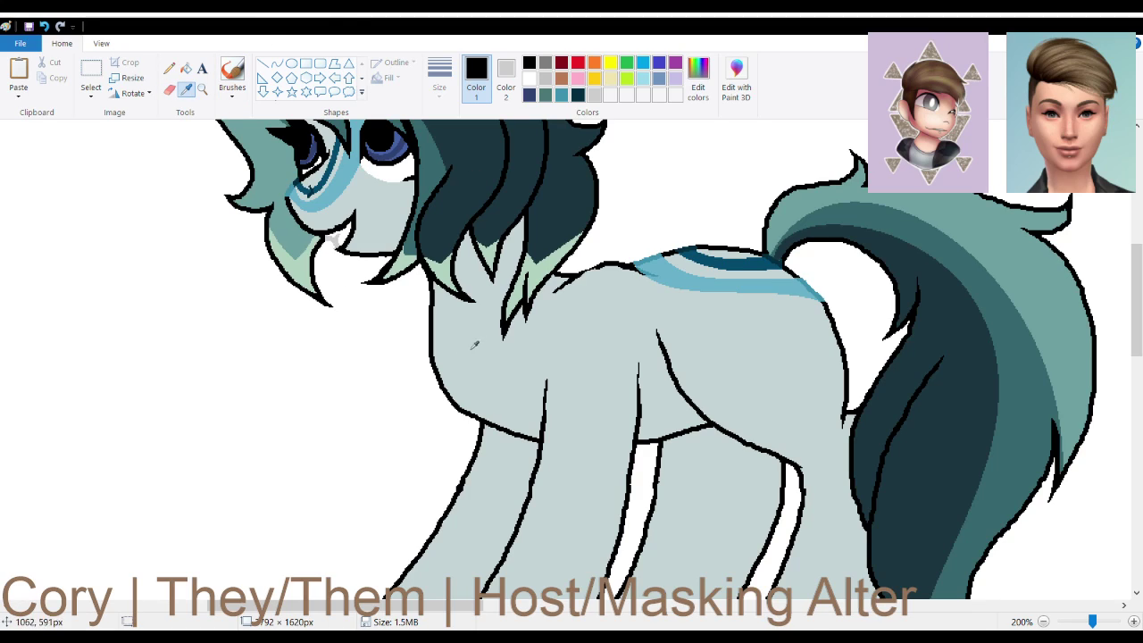
click(487, 351)
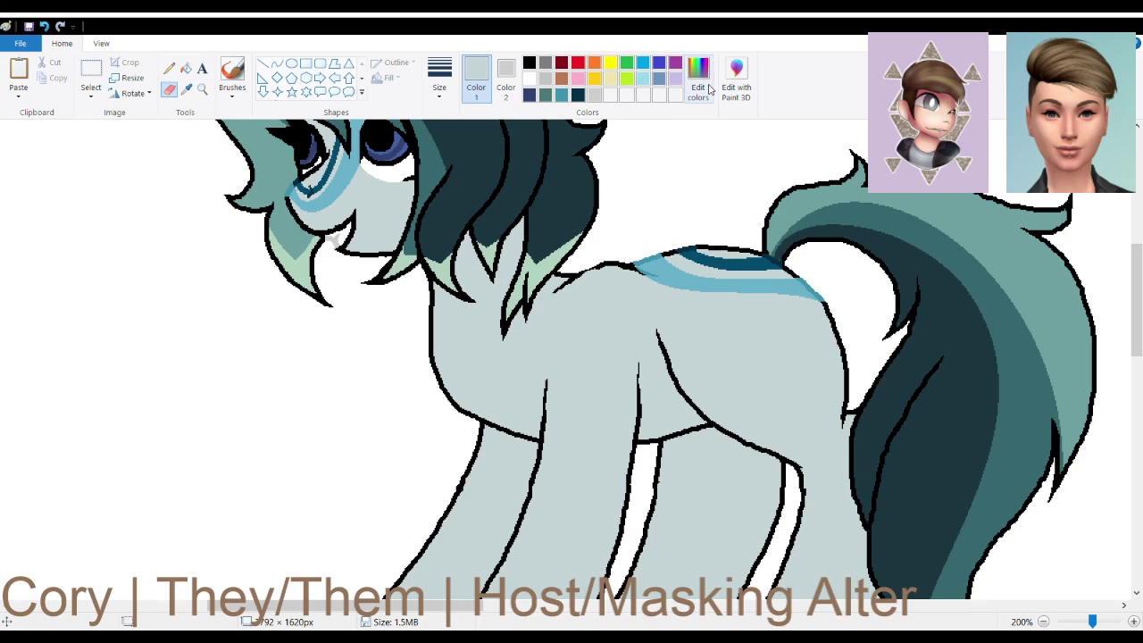
click(424, 426)
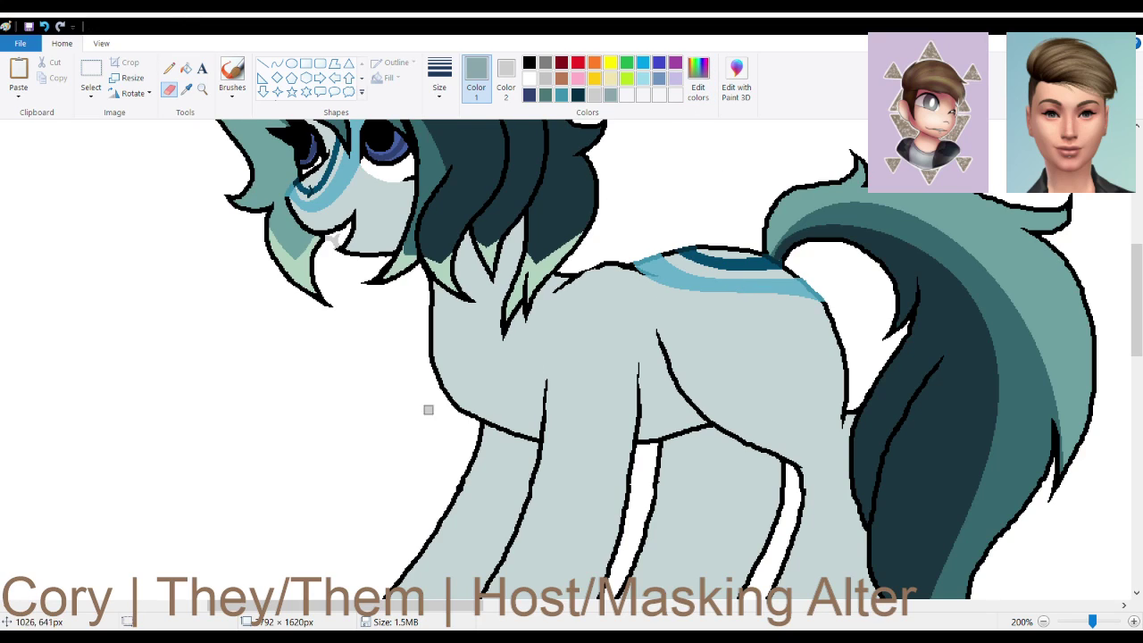
click(506, 75)
click(611, 94)
click(466, 82)
click(530, 65)
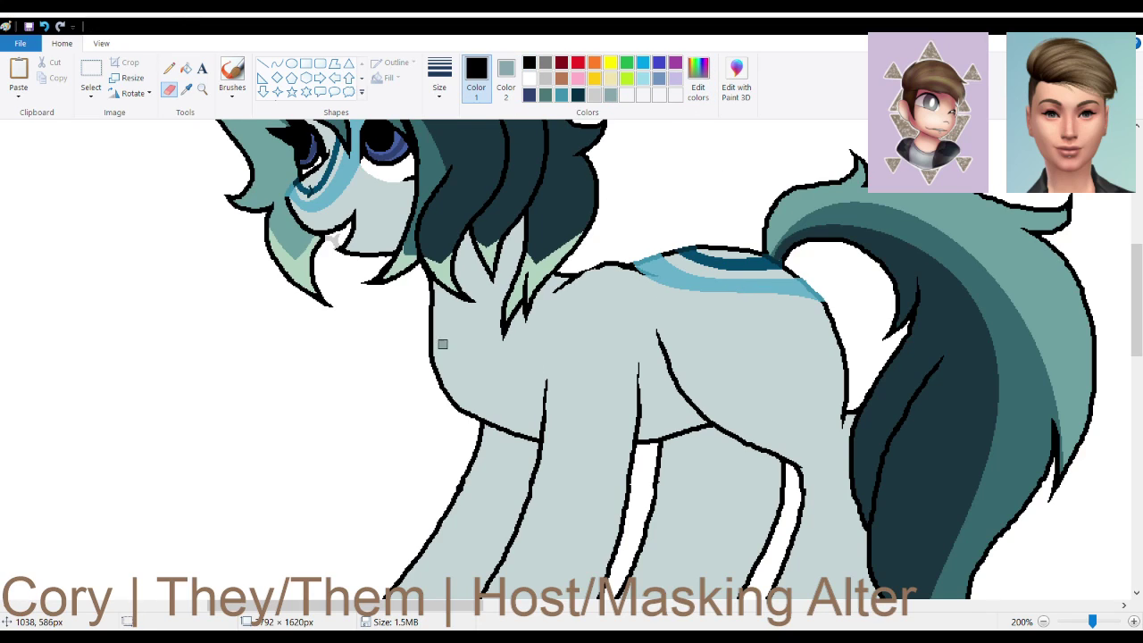
Recolor the black outlines of the chest, back and rump with the gray-teal, using the Eraser to replace only black
mouse_move(424, 283)
mouse_down()
mouse_move(446, 400)
mouse_move(433, 357)
mouse_move(472, 422)
mouse_move(491, 428)
mouse_move(477, 412)
mouse_move(534, 444)
mouse_move(523, 429)
mouse_move(547, 418)
mouse_move(548, 379)
mouse_move(546, 456)
mouse_up()
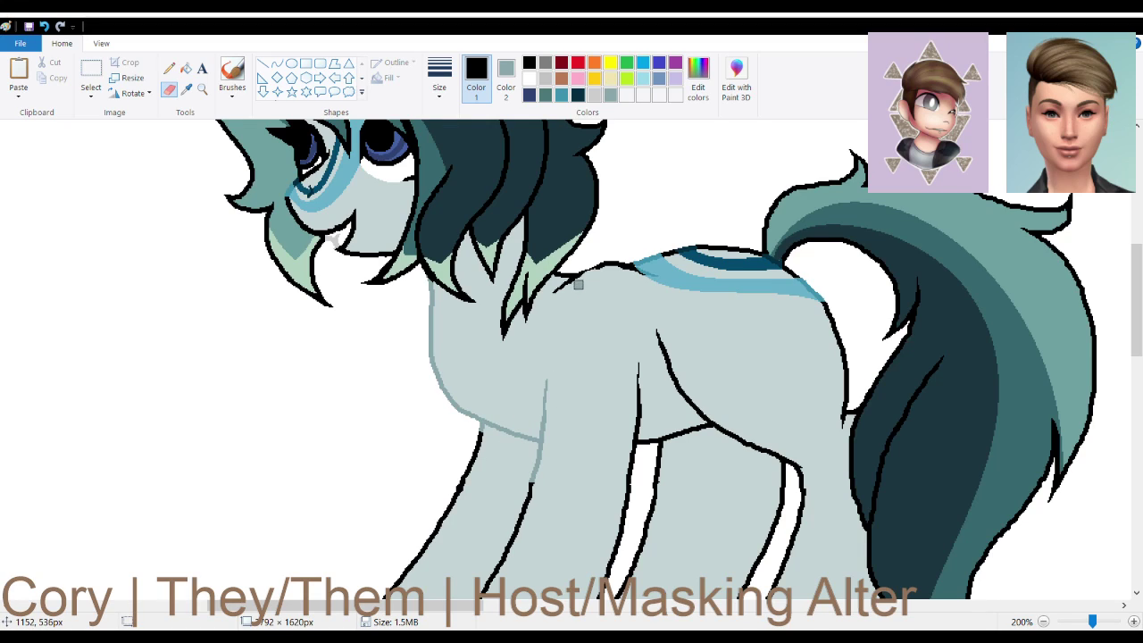
mouse_move(559, 279)
mouse_down()
mouse_move(549, 293)
mouse_move(635, 268)
mouse_up()
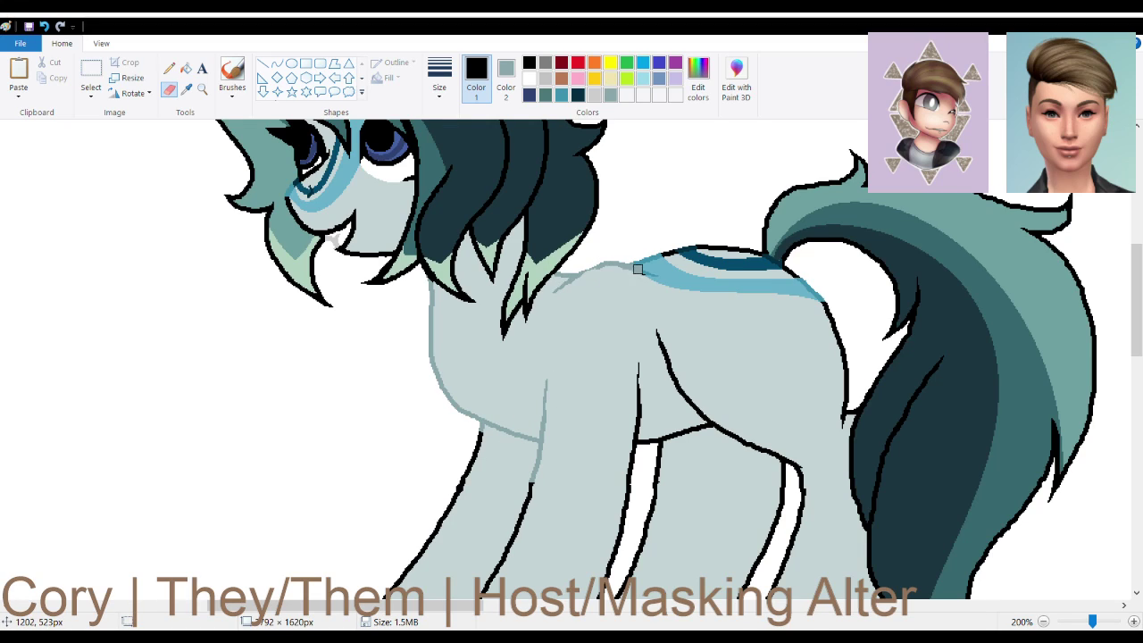
mouse_move(690, 244)
mouse_down()
mouse_move(661, 260)
mouse_move(728, 252)
mouse_move(716, 242)
mouse_move(750, 251)
mouse_up()
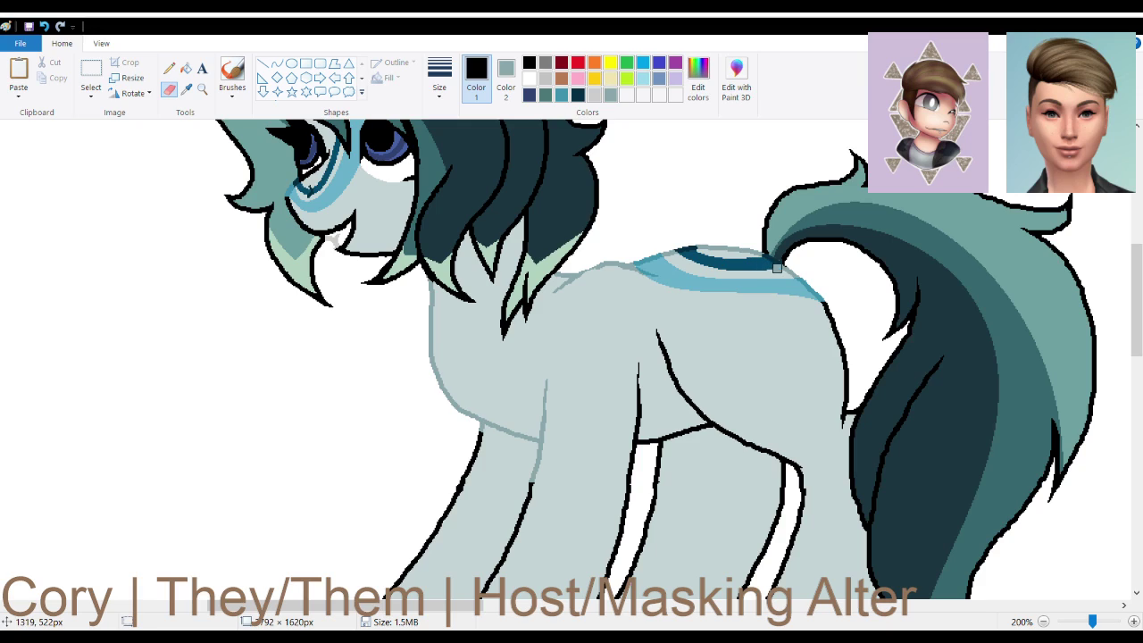
mouse_move(840, 311)
mouse_down()
mouse_move(847, 352)
mouse_move(846, 382)
mouse_move(830, 329)
mouse_move(848, 361)
mouse_move(843, 420)
mouse_up()
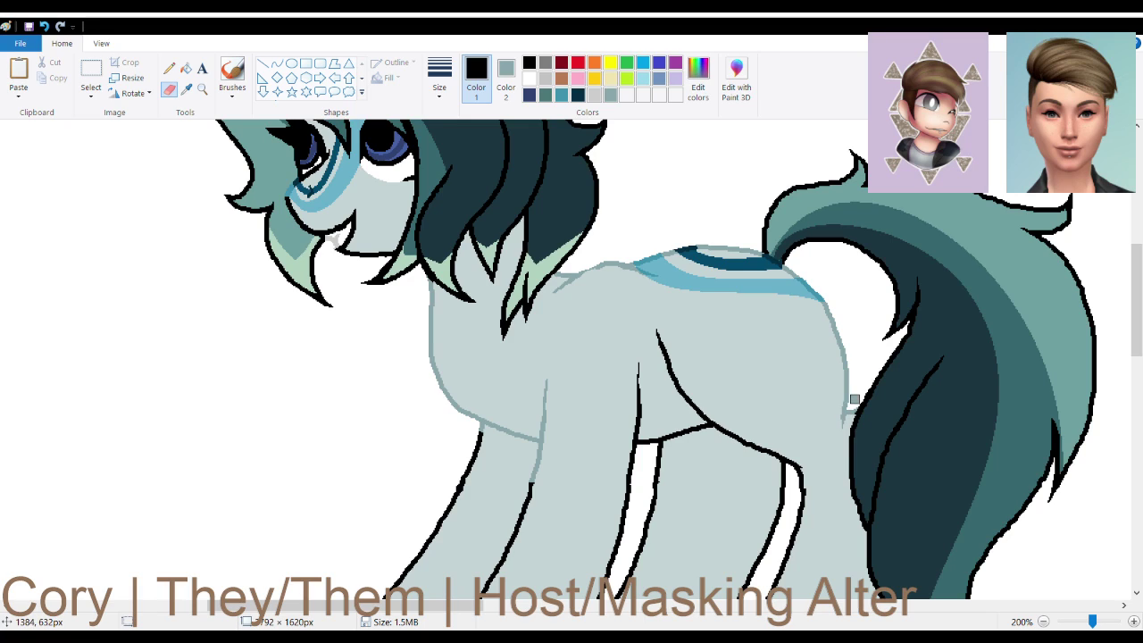
Recolor the black outlines of the belly, thigh and upper legs with the same gray-teal
scroll(689, 376, down, 3)
drag(656, 215, 712, 284)
mouse_move(658, 222)
mouse_down()
mouse_move(709, 304)
mouse_move(772, 343)
mouse_move(764, 326)
mouse_move(798, 396)
mouse_move(792, 348)
mouse_move(796, 412)
mouse_move(731, 493)
mouse_move(753, 510)
mouse_move(758, 485)
mouse_up()
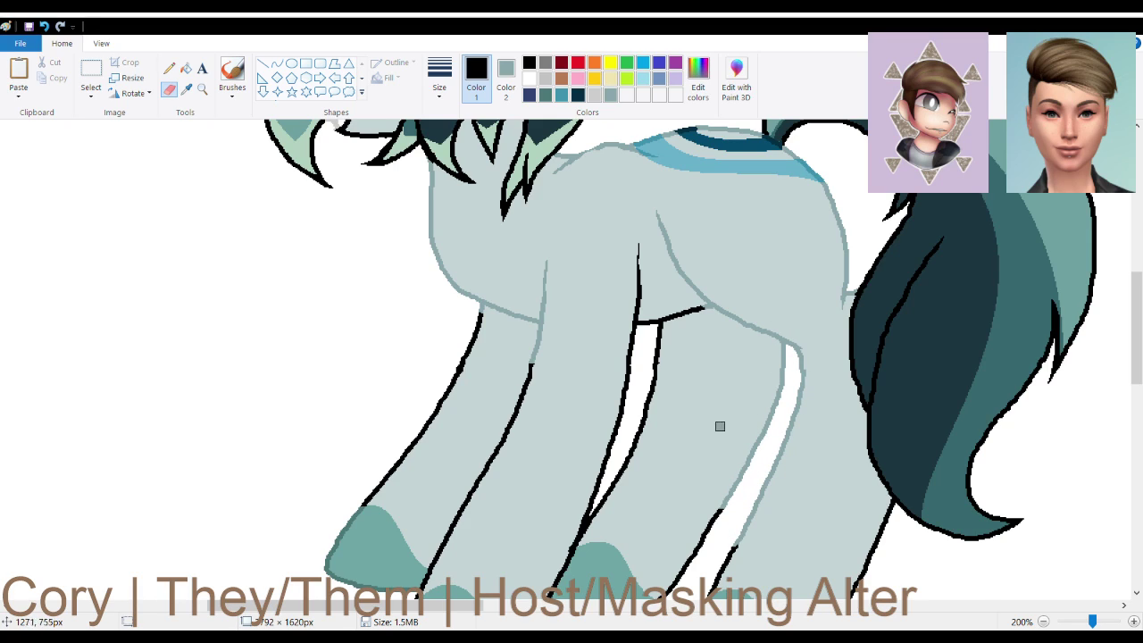
mouse_move(640, 244)
mouse_down()
mouse_move(629, 387)
mouse_move(637, 289)
mouse_move(607, 453)
mouse_move(621, 370)
mouse_move(622, 452)
mouse_move(591, 513)
mouse_move(601, 460)
mouse_move(559, 554)
mouse_move(616, 477)
mouse_move(568, 550)
mouse_move(661, 369)
mouse_move(640, 421)
mouse_move(666, 308)
mouse_move(646, 326)
mouse_move(657, 338)
mouse_move(706, 308)
mouse_up()
mouse_move(488, 300)
mouse_down()
mouse_move(479, 355)
mouse_move(415, 434)
mouse_move(462, 355)
mouse_move(444, 404)
mouse_move(352, 528)
mouse_up()
mouse_move(536, 357)
mouse_down()
mouse_move(512, 423)
mouse_move(529, 362)
mouse_move(495, 453)
mouse_move(440, 545)
mouse_up()
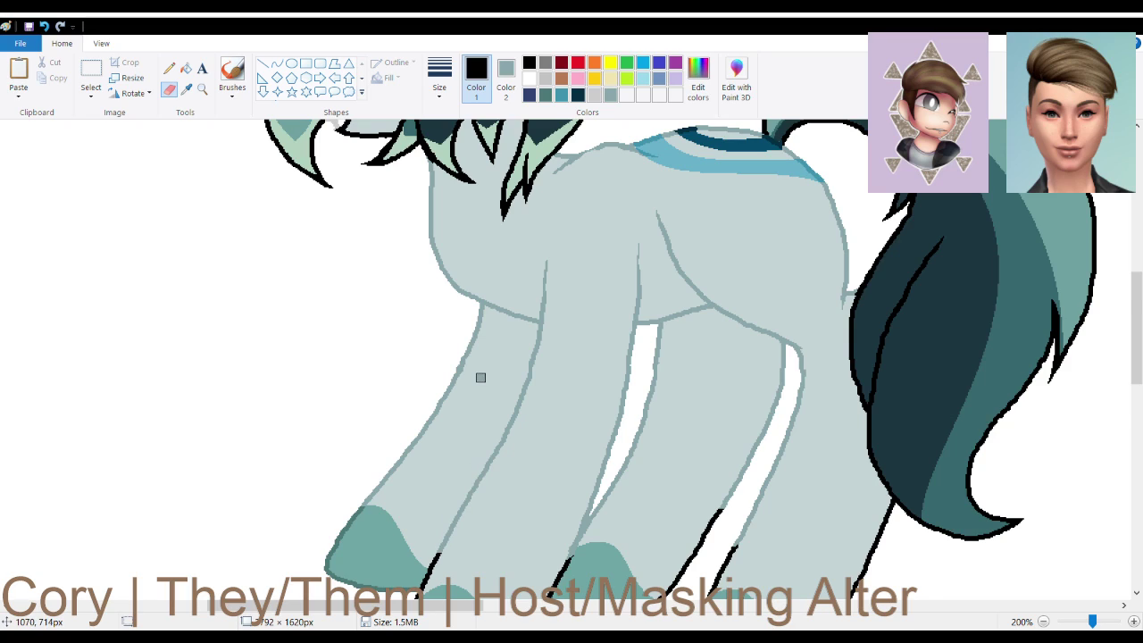
Recolor the remaining black outlines of the lower legs above the hooves with the gray-teal
scroll(462, 384, down, 3)
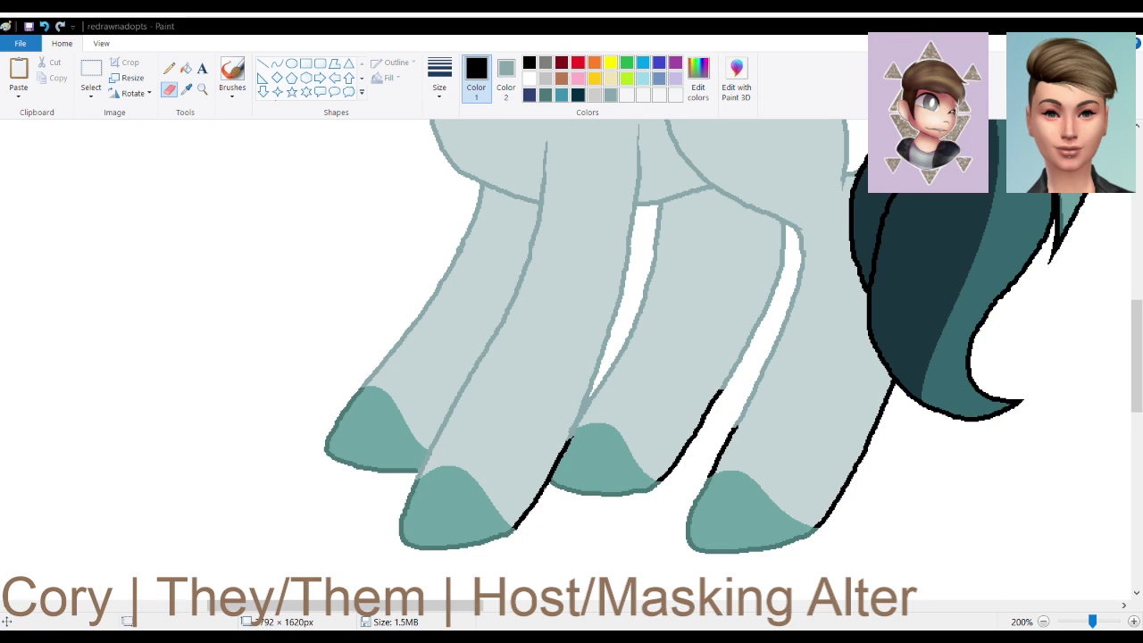
mouse_move(580, 418)
mouse_down()
mouse_move(534, 502)
mouse_move(569, 420)
mouse_up()
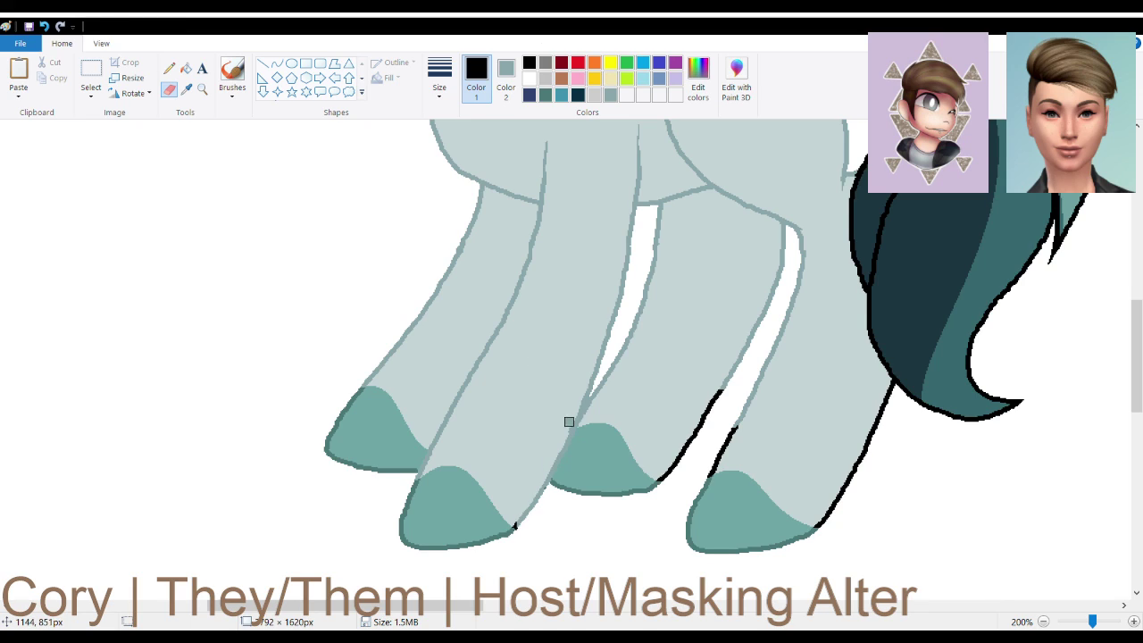
drag(720, 375, 692, 439)
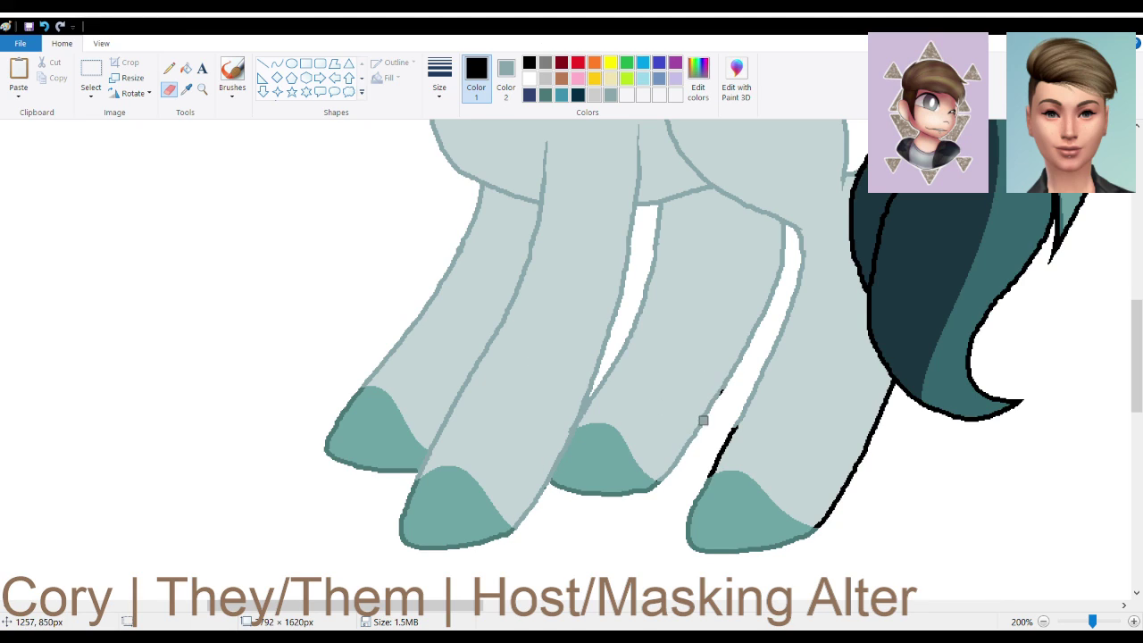
drag(751, 402, 690, 521)
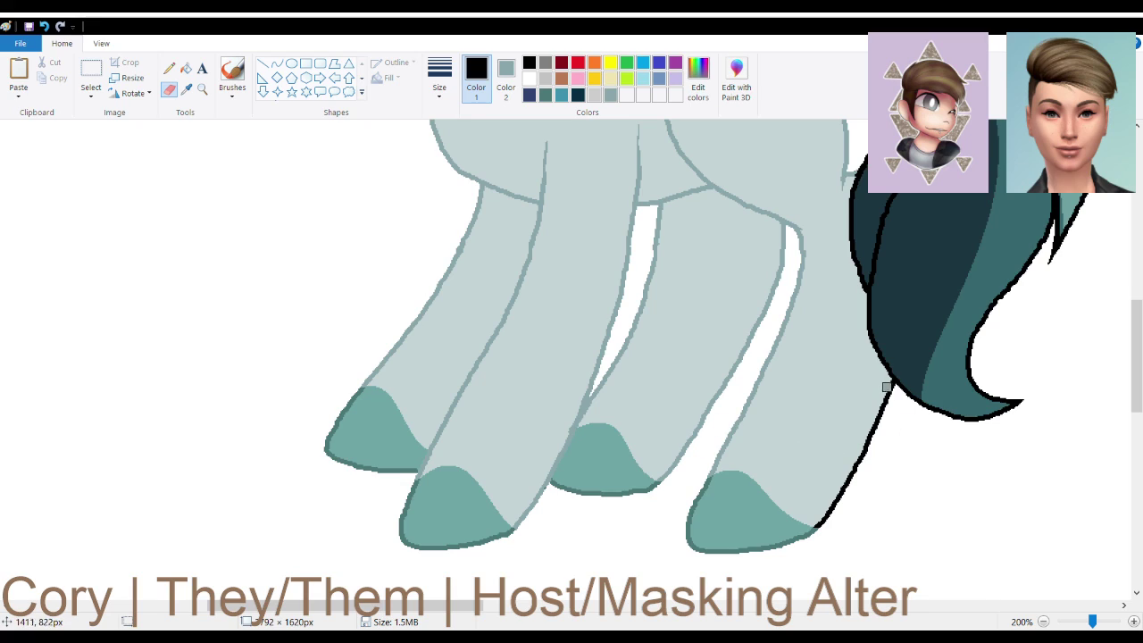
mouse_move(886, 382)
mouse_down()
mouse_move(892, 398)
mouse_move(881, 378)
mouse_move(891, 396)
mouse_move(813, 536)
mouse_up()
Recolor the black outlines of the ear, inner ear, muzzle, mouth and jaw with the gray-teal
scroll(575, 378, up, 10)
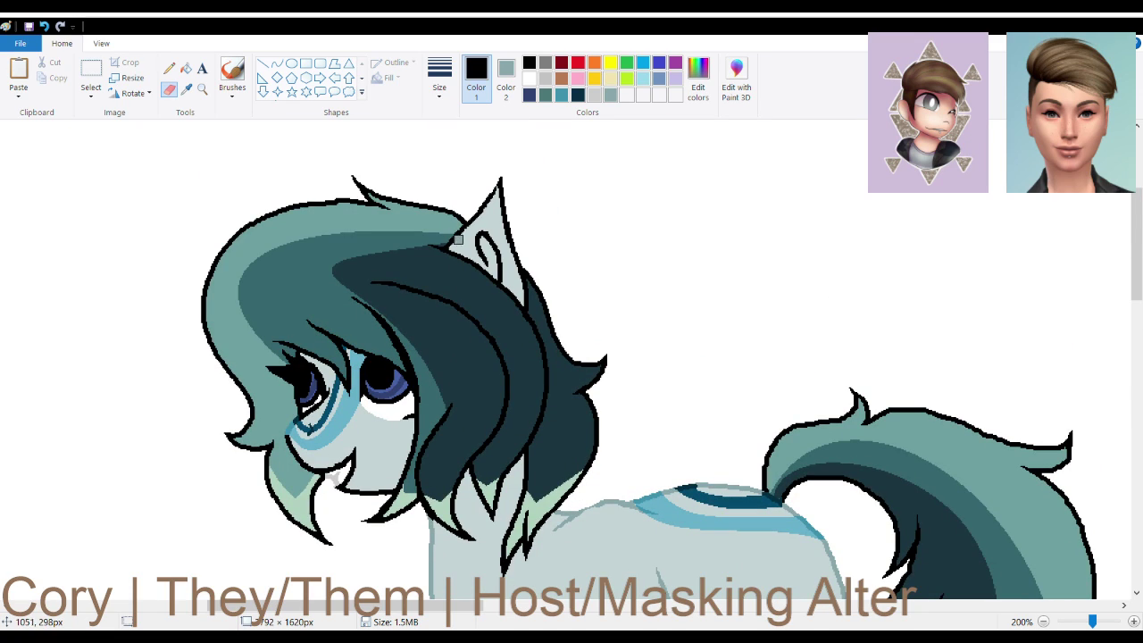
mouse_move(490, 262)
mouse_down()
mouse_move(485, 230)
mouse_move(505, 269)
mouse_up()
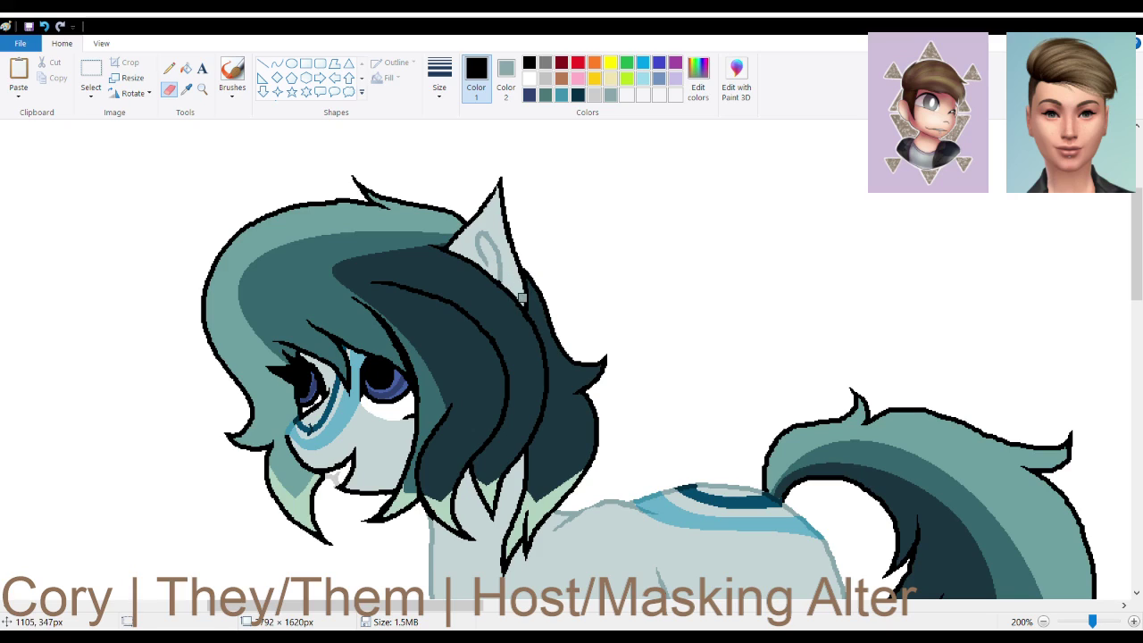
mouse_move(530, 304)
mouse_down()
mouse_move(500, 156)
mouse_move(507, 209)
mouse_move(502, 187)
mouse_move(462, 242)
mouse_up()
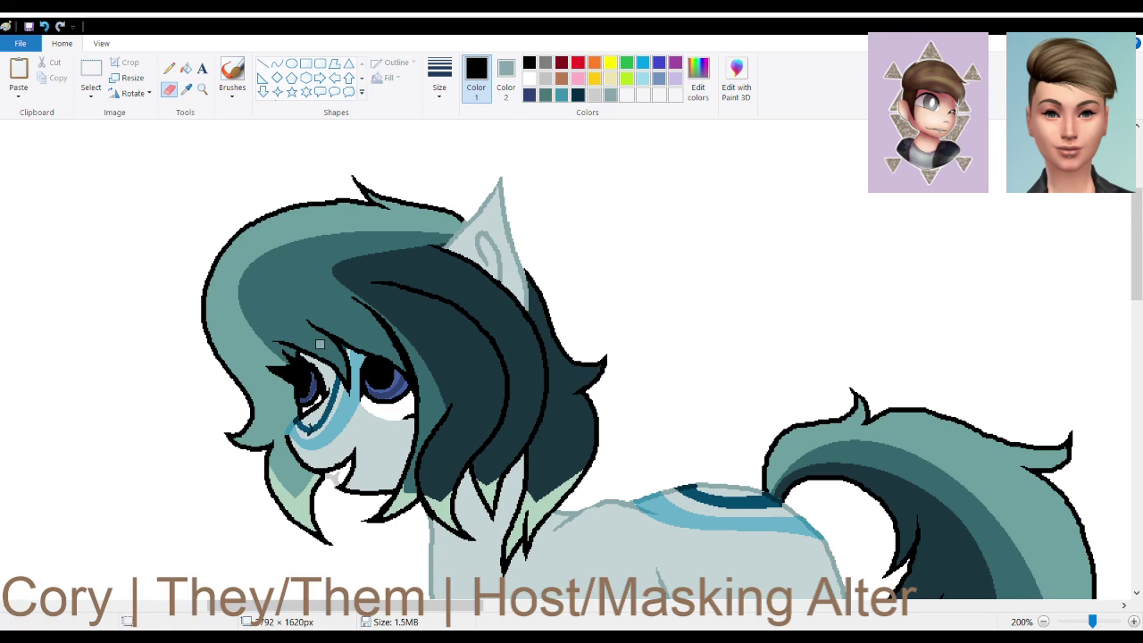
scroll(320, 345, down, 3)
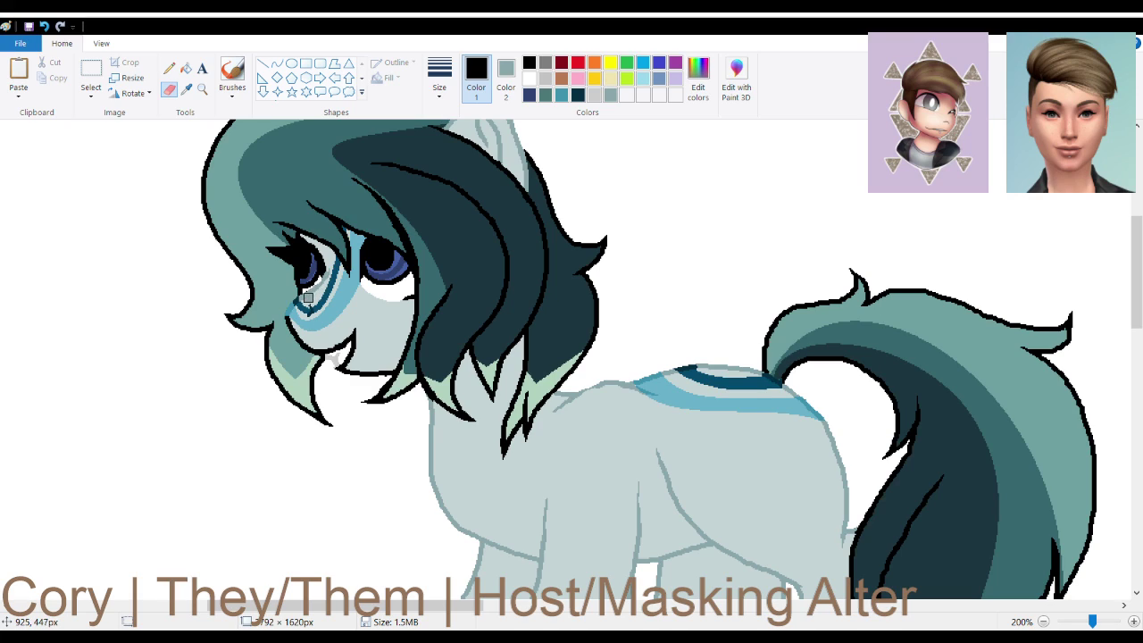
mouse_move(287, 314)
mouse_down()
mouse_move(319, 351)
mouse_move(362, 330)
mouse_move(339, 368)
mouse_move(383, 370)
mouse_up()
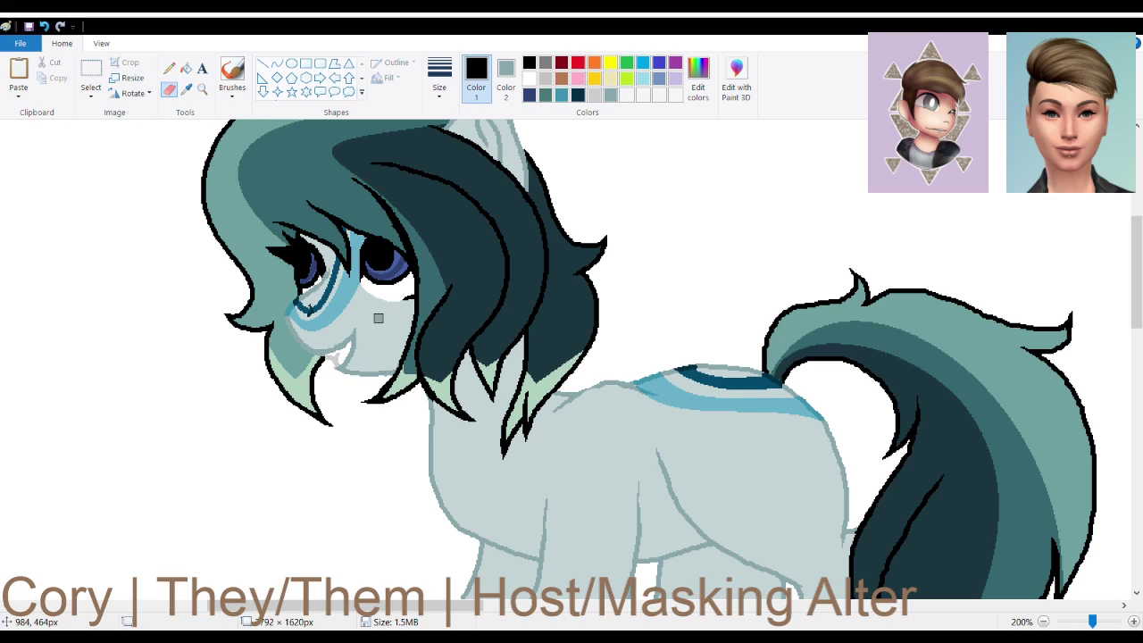
Sample the light green of the mane tips, mix a darker green, and set it as Color 2 with black as Color 1
click(186, 90)
scroll(443, 265, down, 3)
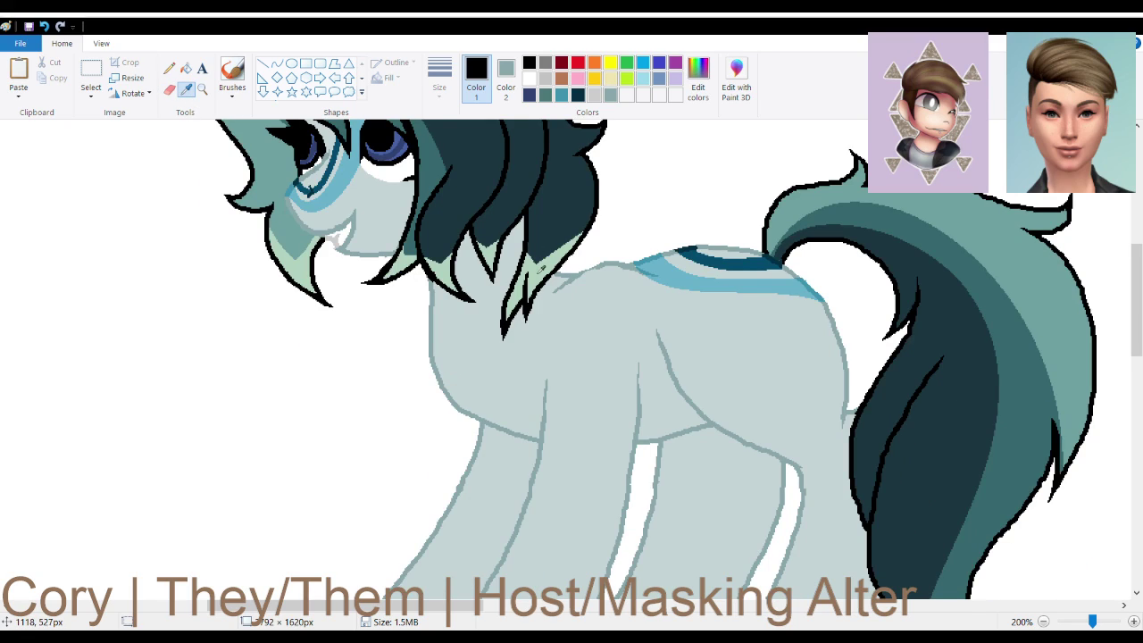
click(541, 270)
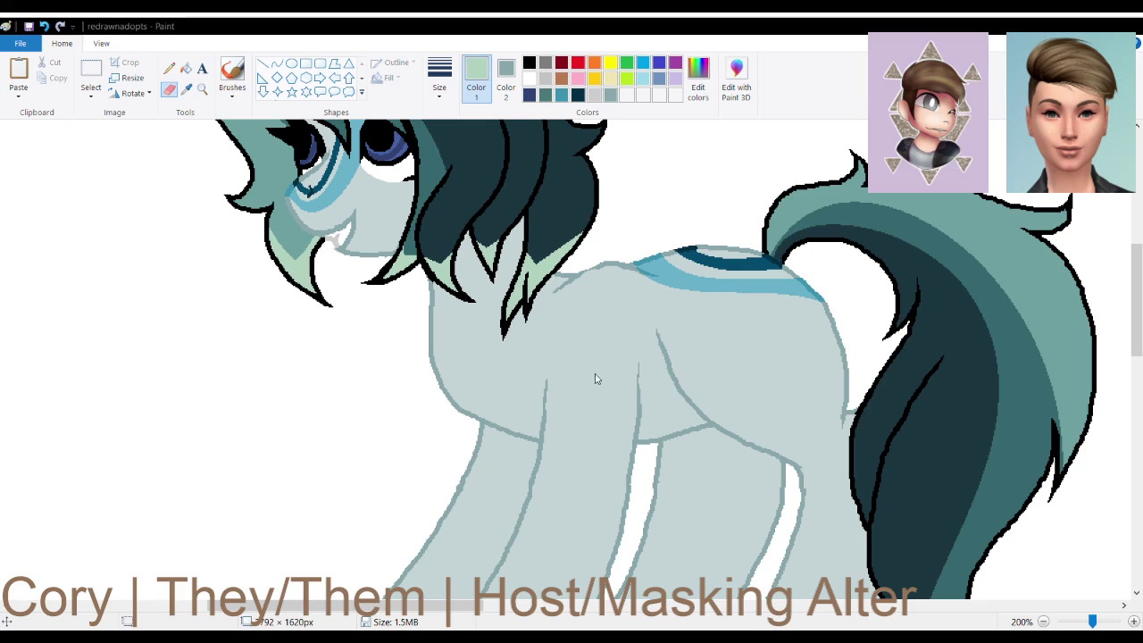
click(626, 95)
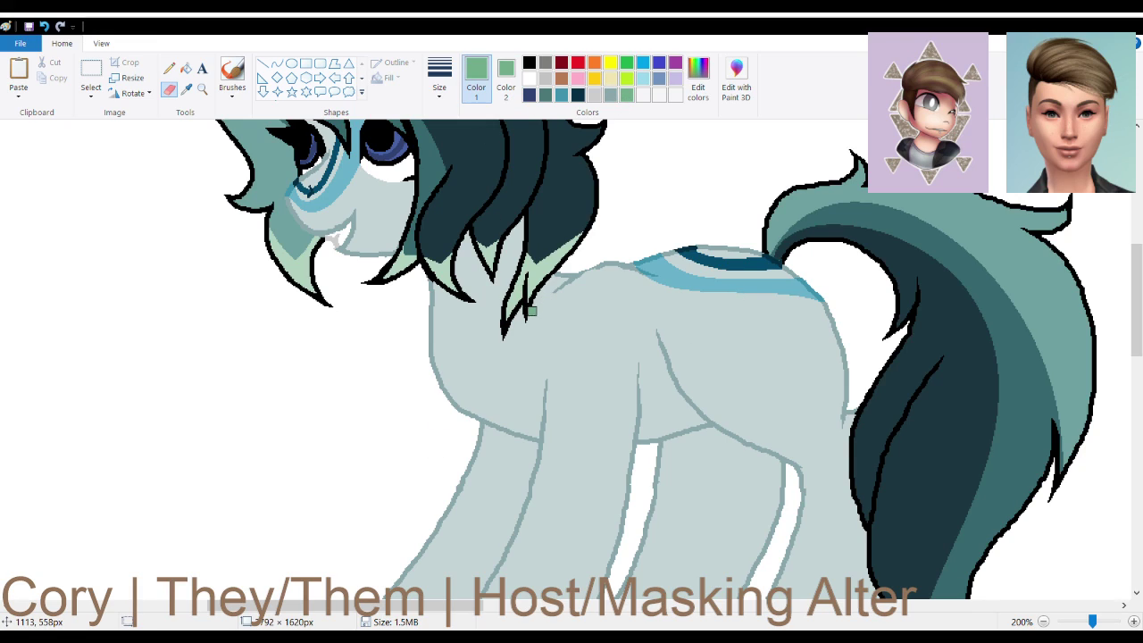
click(529, 63)
Recolor the black outlines of all the light green mane tips with the darker green, replacing only black
mouse_move(525, 301)
mouse_down()
mouse_move(511, 323)
mouse_move(525, 286)
mouse_up()
mouse_move(504, 327)
mouse_down()
mouse_move(517, 250)
mouse_move(519, 286)
mouse_move(599, 228)
mouse_move(518, 296)
mouse_up()
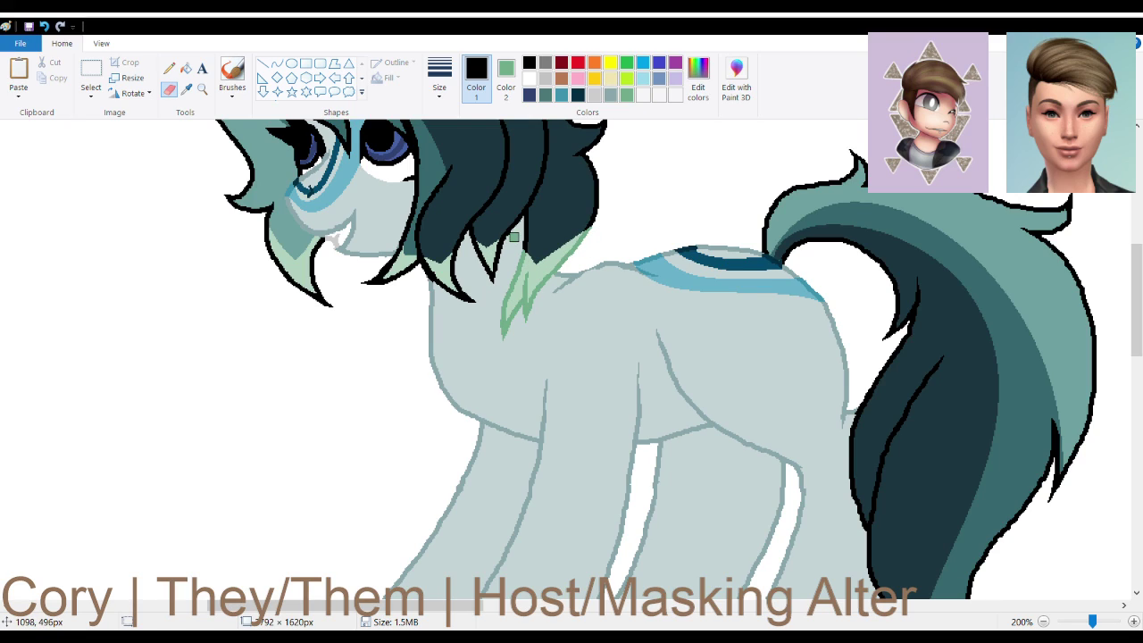
mouse_move(516, 236)
mouse_down()
mouse_move(491, 284)
mouse_move(475, 248)
mouse_up()
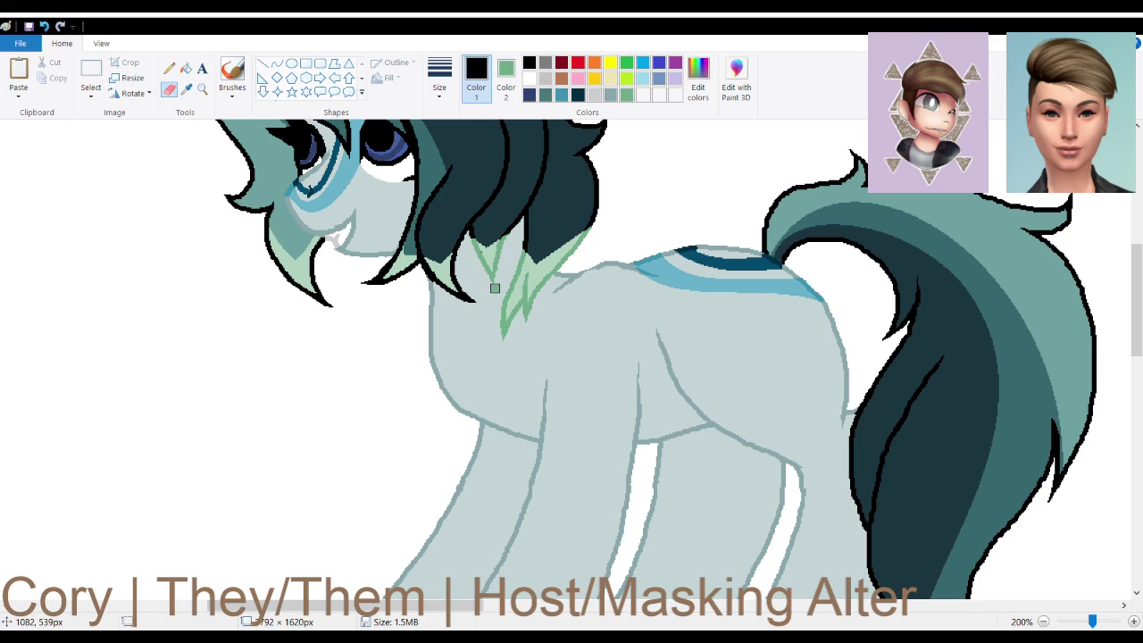
mouse_move(464, 259)
mouse_down()
mouse_move(450, 283)
mouse_move(477, 310)
mouse_move(425, 262)
mouse_move(420, 273)
mouse_move(421, 262)
mouse_move(360, 284)
mouse_move(391, 276)
mouse_move(379, 275)
mouse_move(398, 233)
mouse_up()
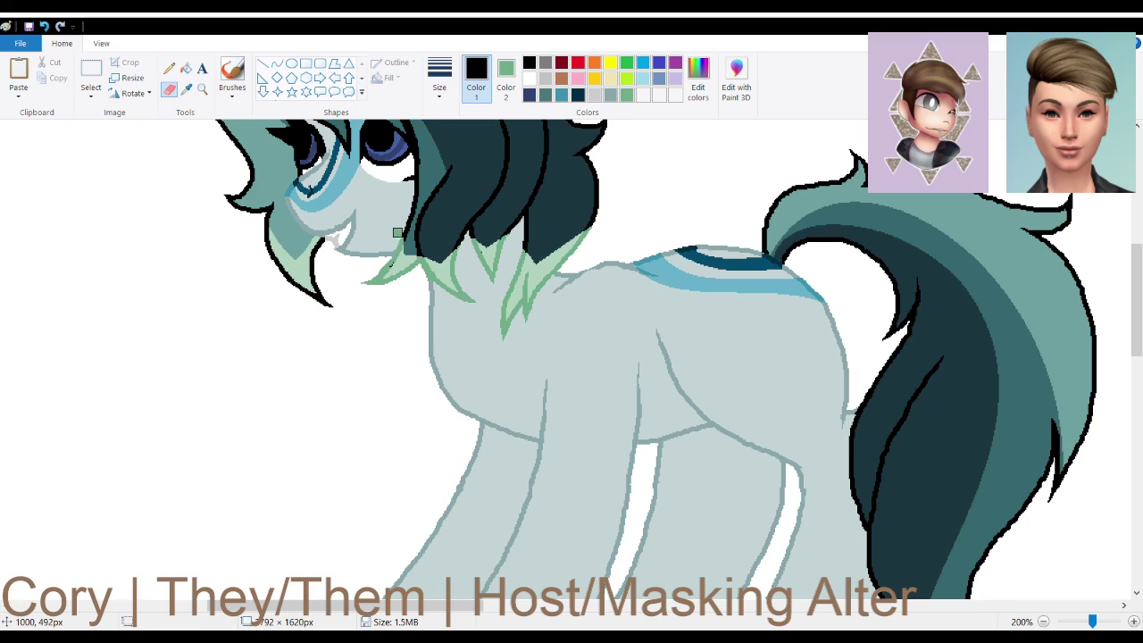
mouse_move(334, 281)
mouse_down()
mouse_move(329, 235)
mouse_move(307, 271)
mouse_move(309, 261)
mouse_move(334, 318)
mouse_move(307, 286)
mouse_move(331, 301)
mouse_move(270, 235)
mouse_up()
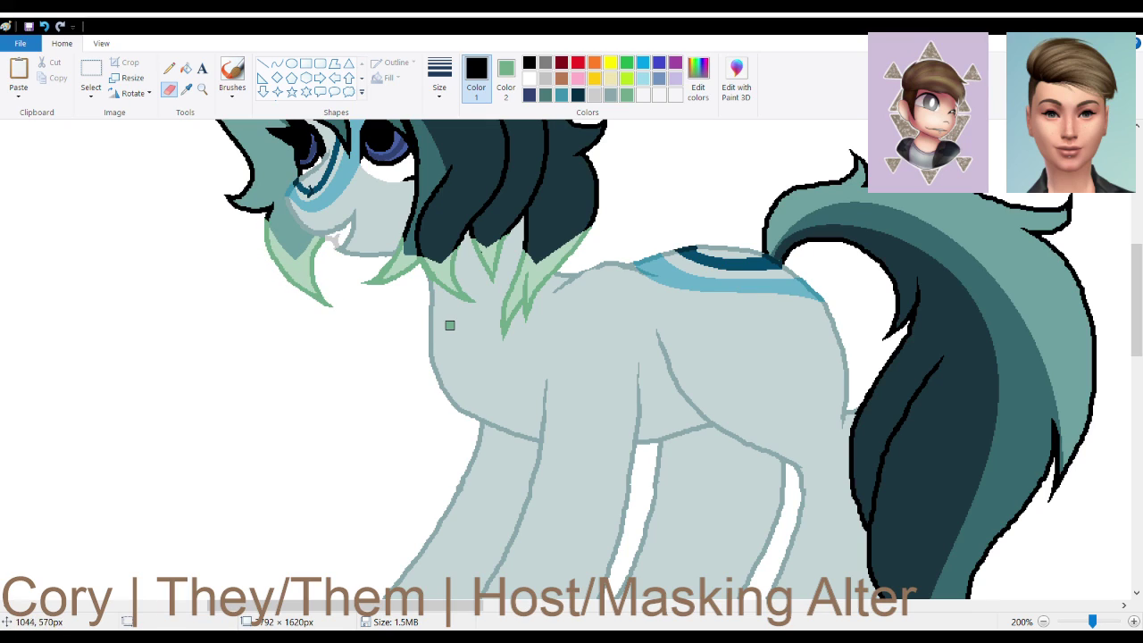
Sample the dark navy of the mane, mix a near-black shade of it, and set it as Color 2 with black as Color 1
scroll(449, 319, up, 2)
click(187, 91)
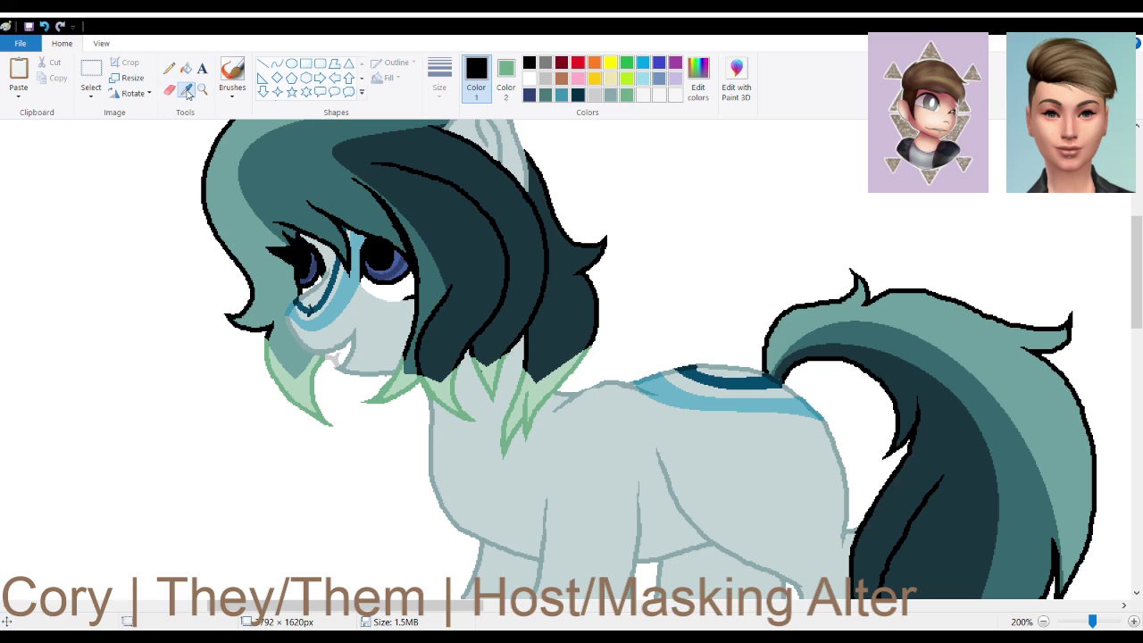
click(477, 253)
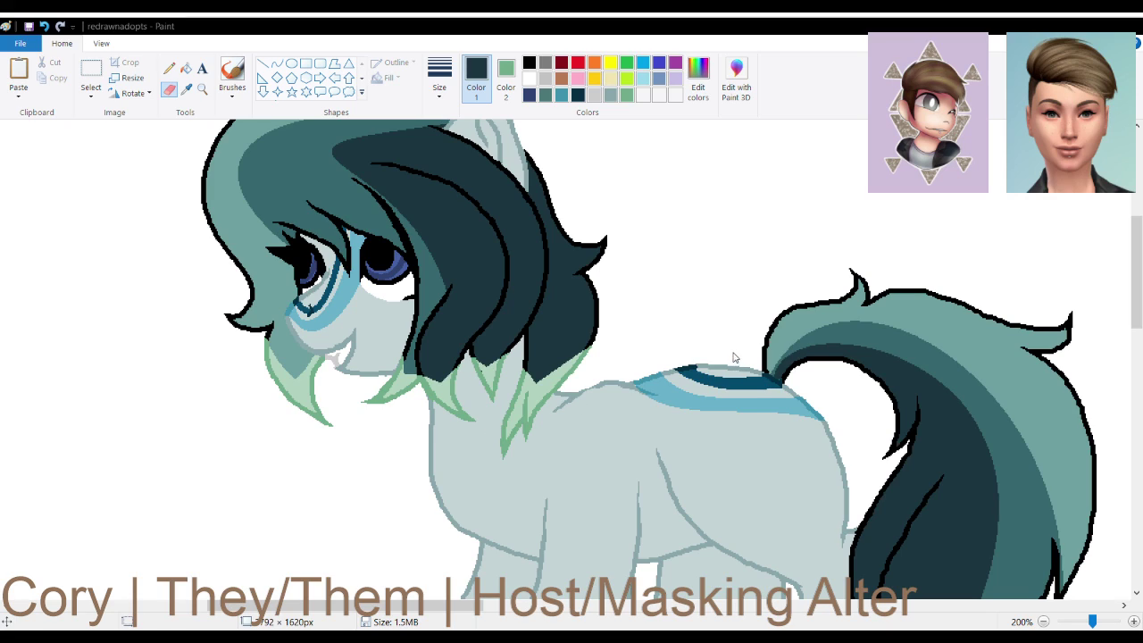
click(422, 435)
click(505, 88)
click(640, 98)
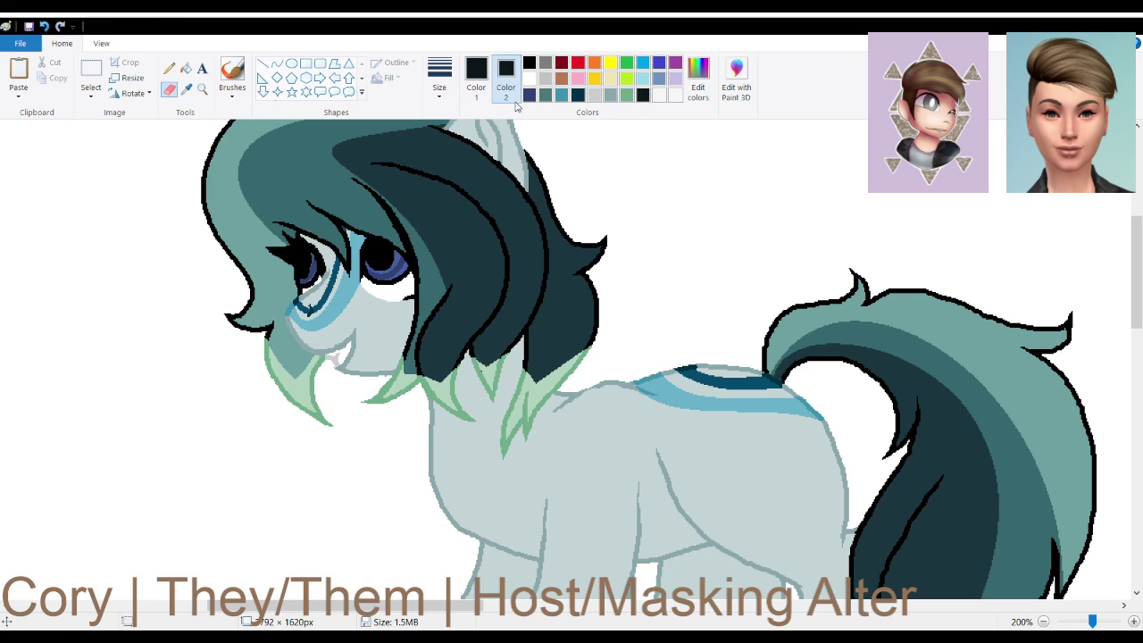
click(478, 91)
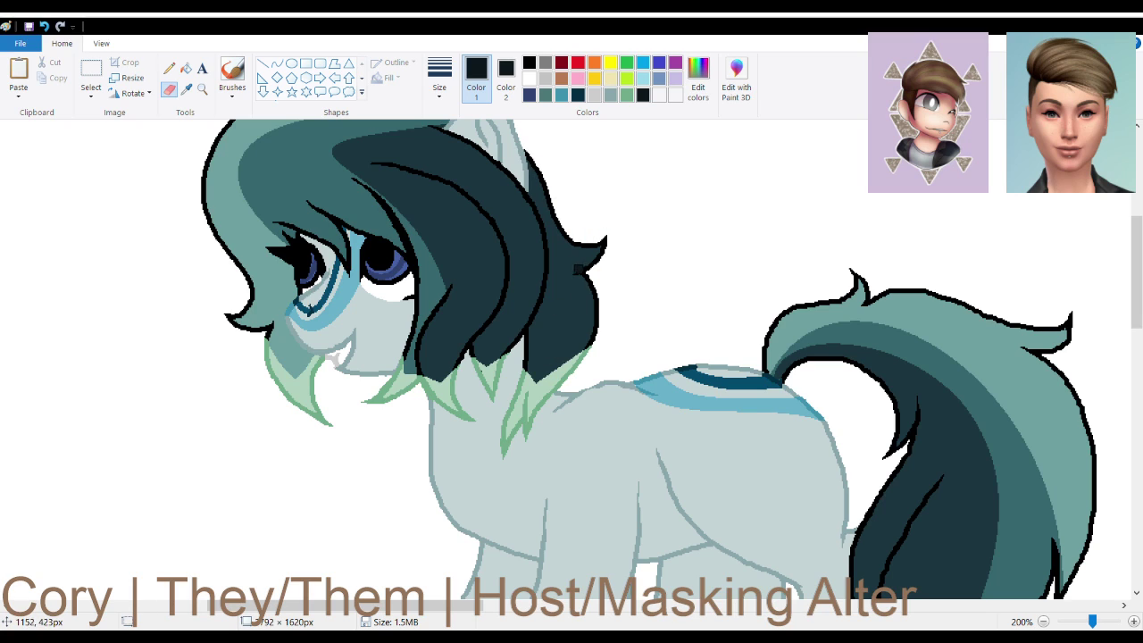
scroll(611, 284, down, 3)
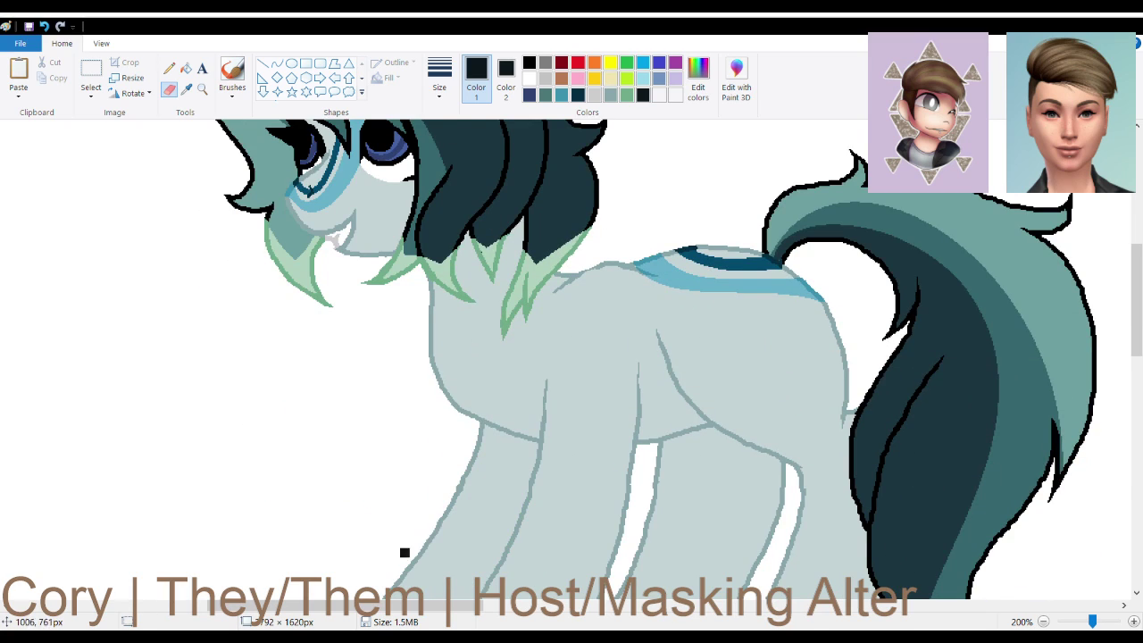
drag(376, 607, 466, 607)
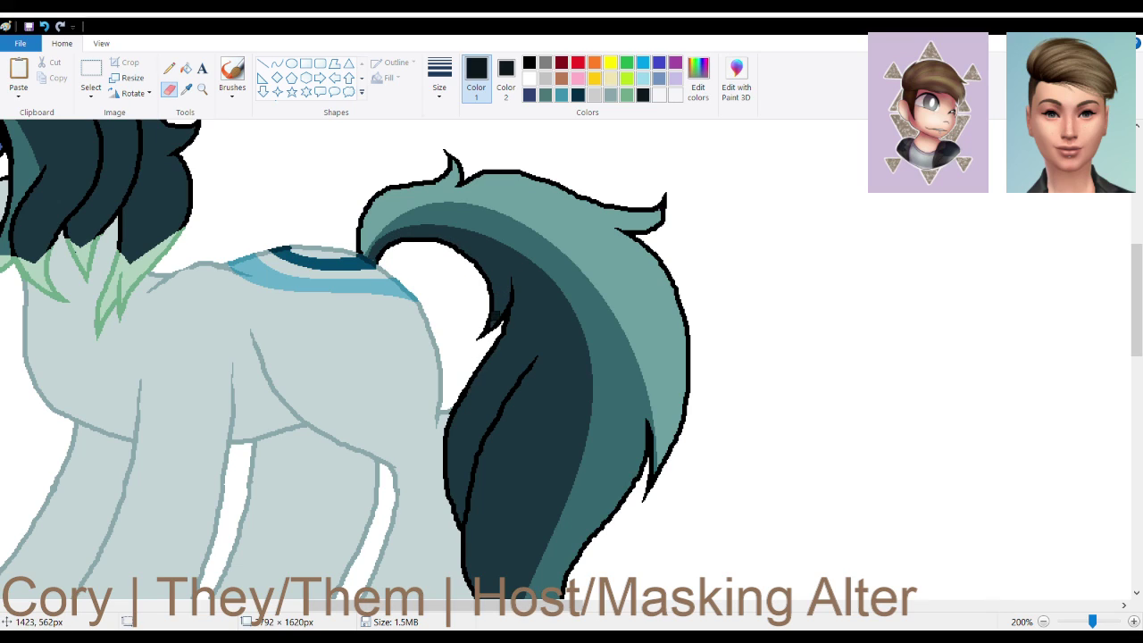
click(528, 64)
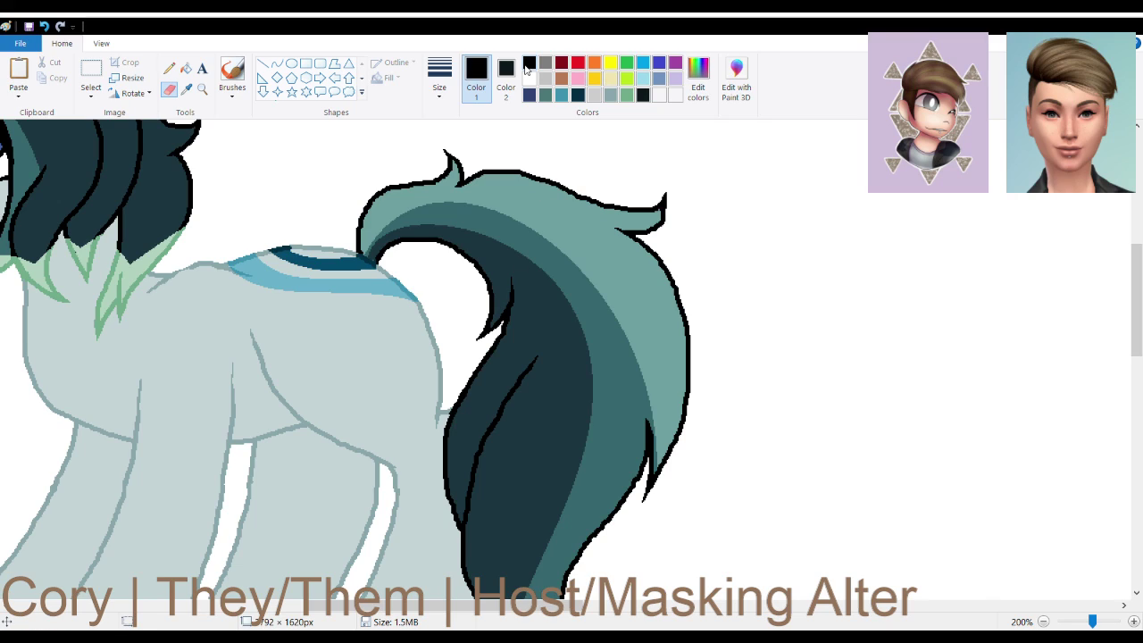
Try to recolor the black outline of the tail's dark inner tuft with the near-black shade, replacing only black
drag(519, 282, 489, 347)
drag(506, 280, 482, 343)
click(45, 27)
Sample the medium teal of the mane, mix a darker teal, and set it as Color 2 with black as Color 1
ctrl+scroll(270, 391, down, 2)
ctrl+scroll(270, 391, up, 2)
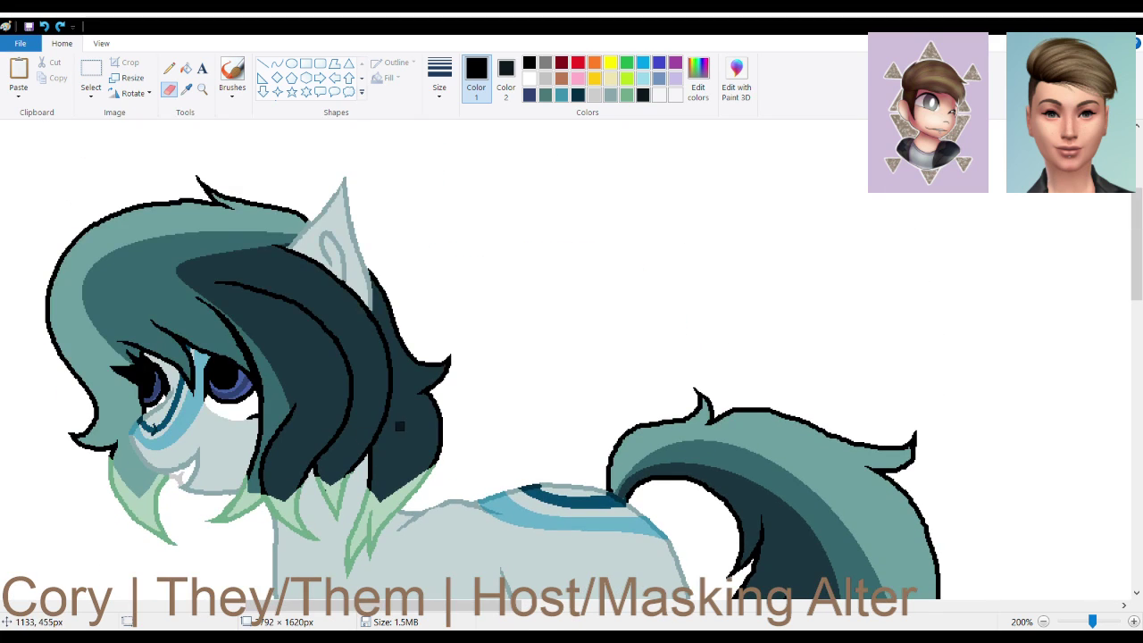
drag(458, 606, 406, 606)
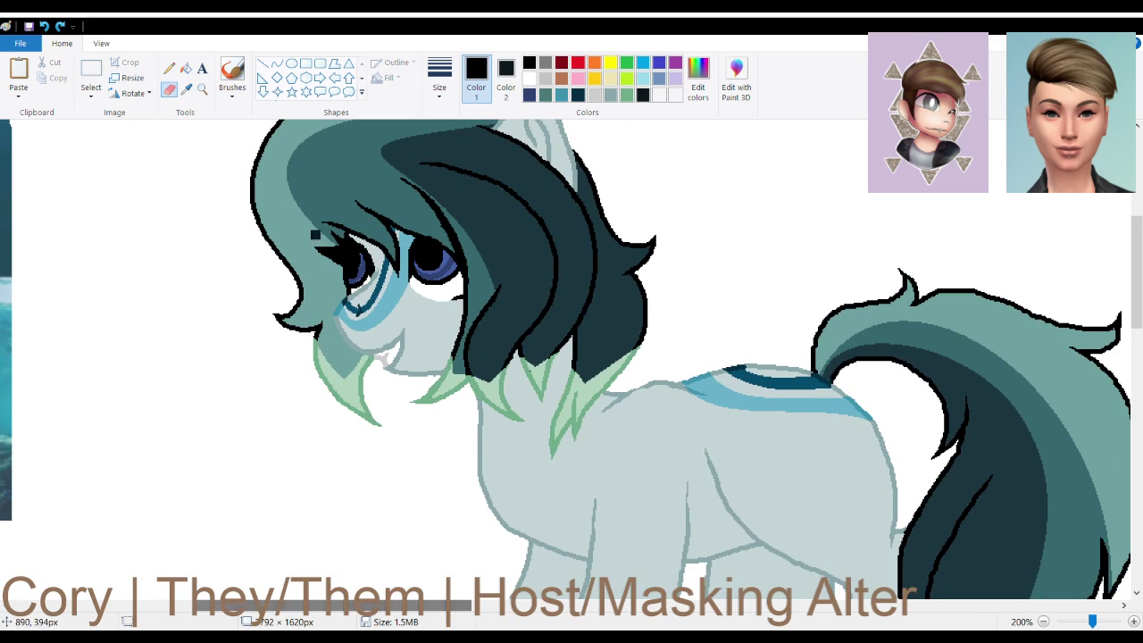
click(186, 89)
click(373, 172)
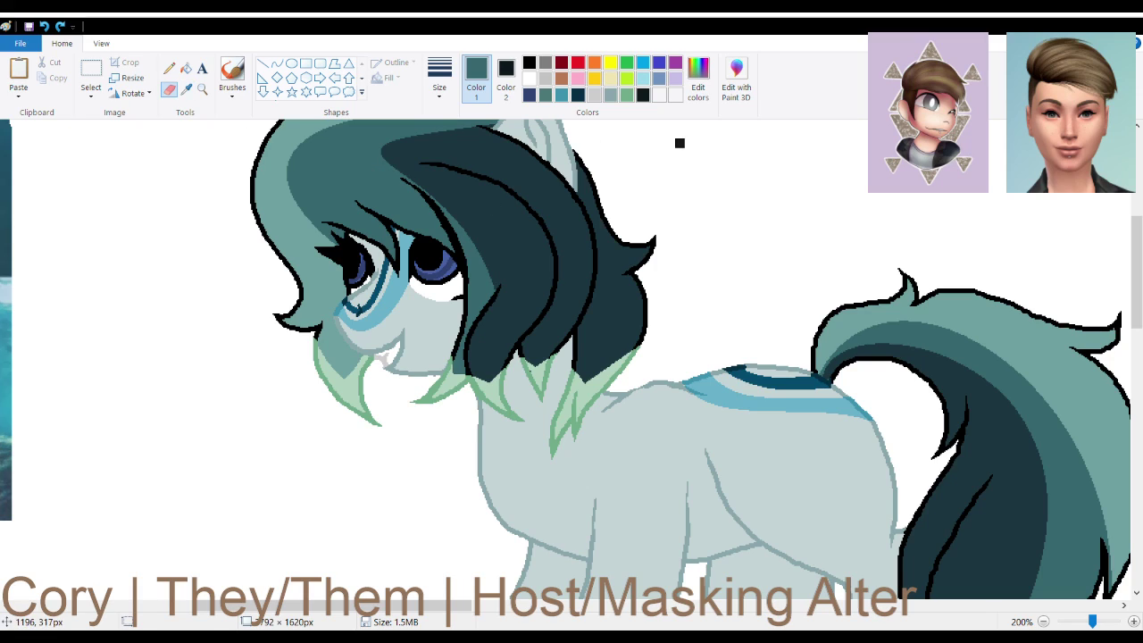
click(418, 436)
click(509, 95)
click(661, 95)
click(466, 72)
click(528, 62)
Recolor the black outlines of the medium teal bangs and the strand beside the face with the darker teal
mouse_move(322, 218)
mouse_down()
mouse_move(375, 244)
mouse_move(403, 276)
mouse_up()
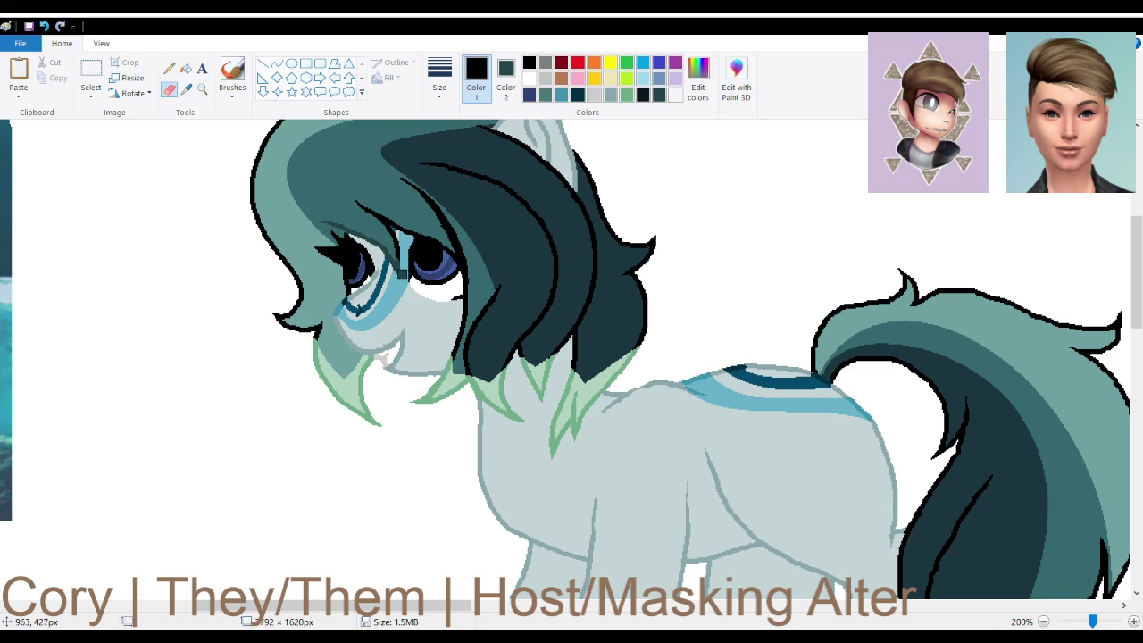
drag(461, 356, 465, 322)
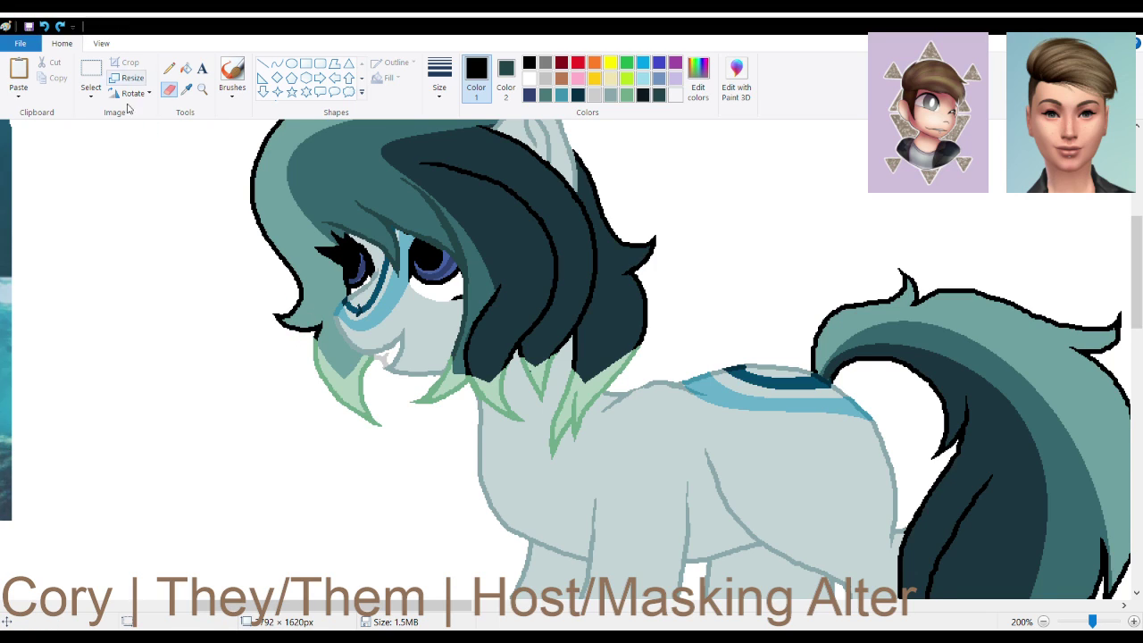
scroll(330, 287, up, 3)
scroll(476, 276, down, 6)
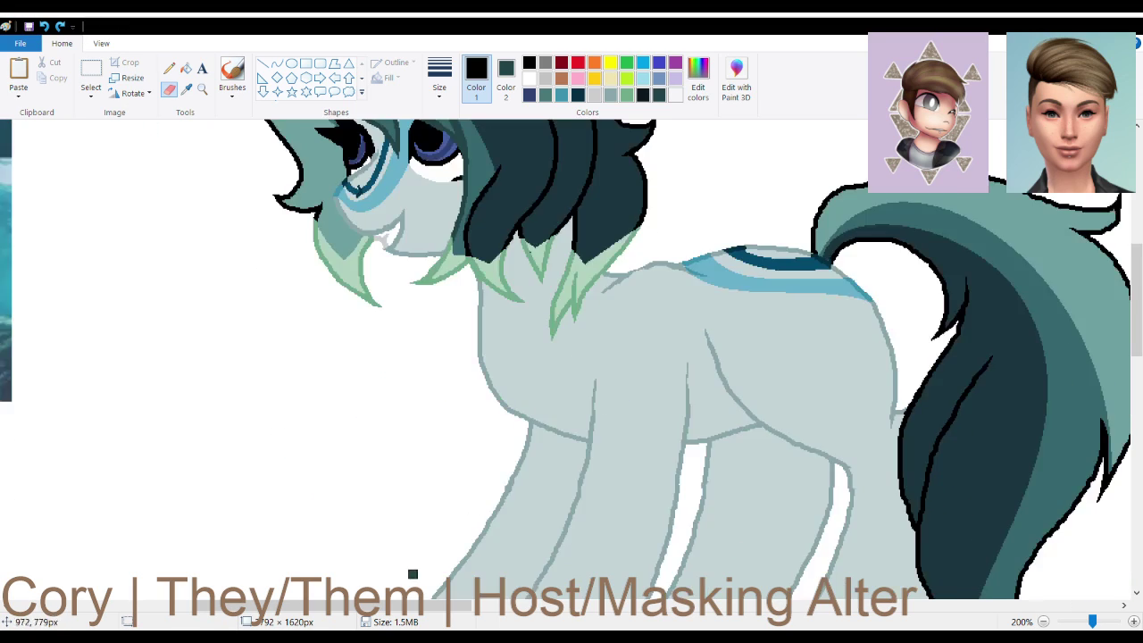
Recolor the black outlines of the tail's medium teal section, from the outer notch down to the tip, with the darker teal
drag(397, 609, 542, 604)
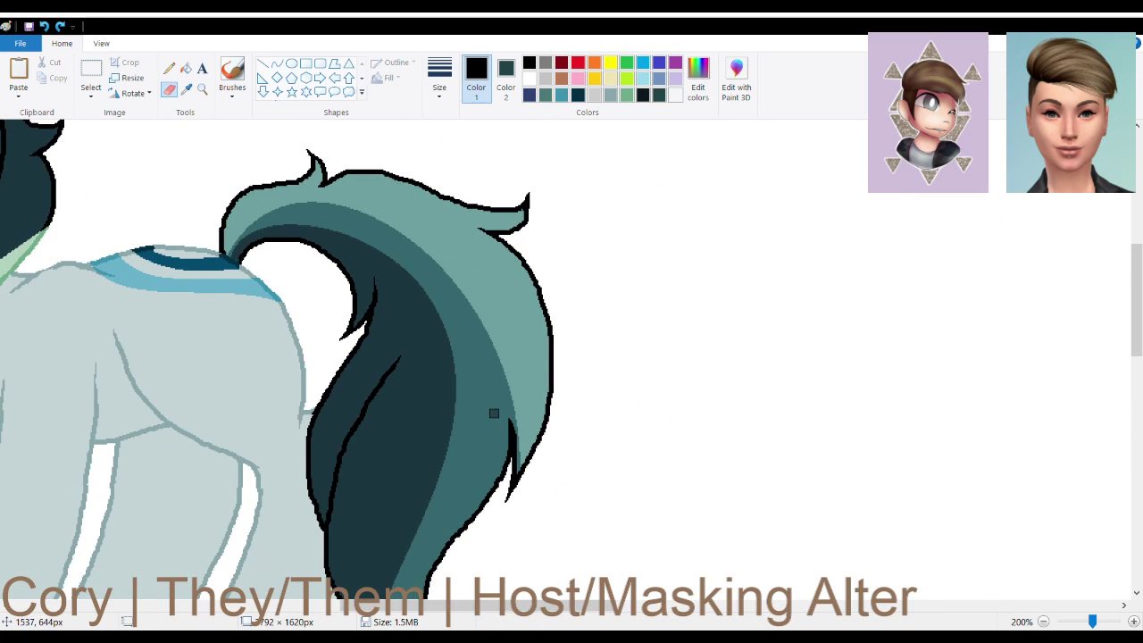
scroll(502, 380, down, 3)
mouse_move(511, 295)
mouse_down()
mouse_move(513, 379)
mouse_move(516, 361)
mouse_up()
mouse_move(512, 319)
mouse_down()
mouse_move(473, 401)
mouse_move(486, 371)
mouse_move(493, 379)
mouse_move(439, 444)
mouse_move(469, 390)
mouse_move(419, 490)
mouse_move(438, 436)
mouse_move(427, 444)
mouse_move(431, 506)
mouse_move(412, 467)
mouse_move(448, 519)
mouse_move(415, 487)
mouse_move(489, 525)
mouse_move(442, 519)
mouse_move(476, 521)
mouse_move(429, 541)
mouse_move(395, 527)
mouse_up()
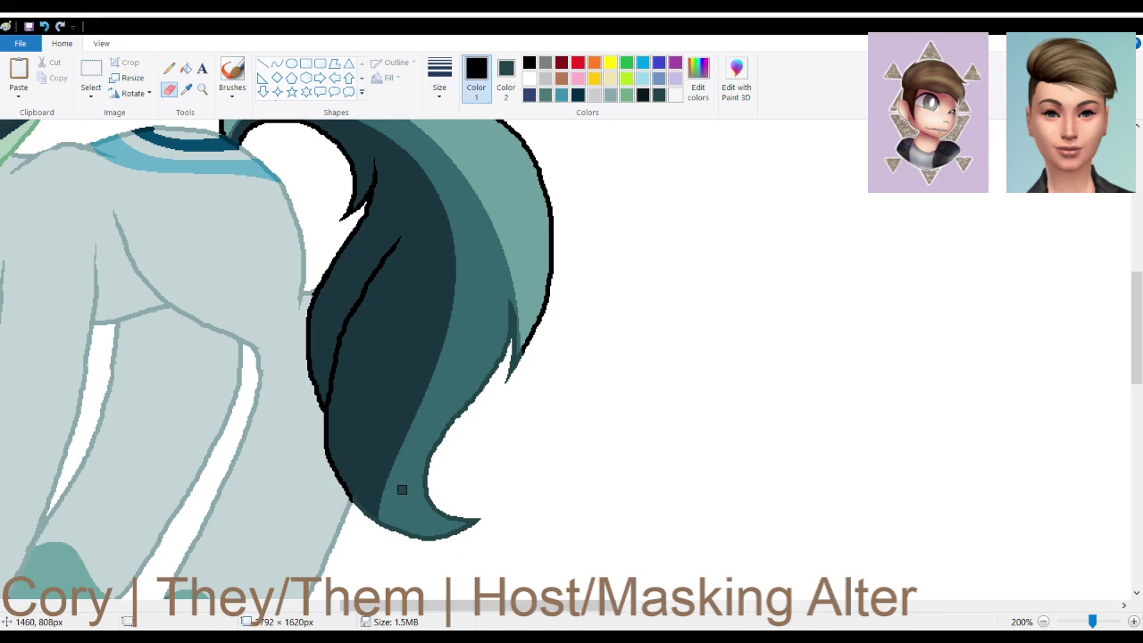
click(45, 26)
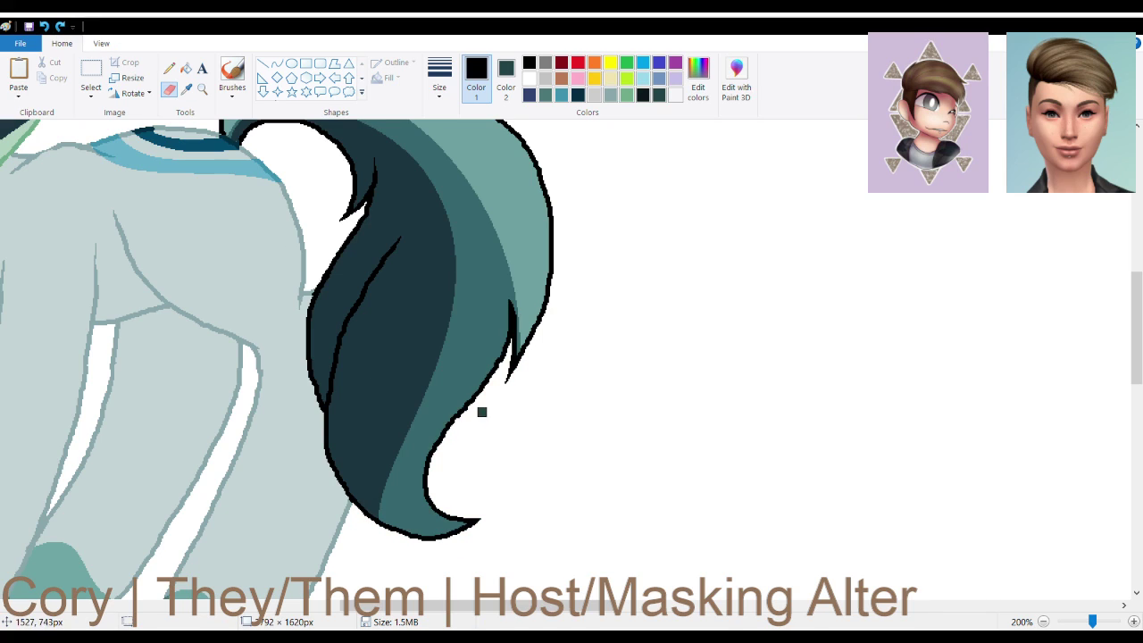
mouse_move(384, 524)
mouse_down()
mouse_move(455, 416)
mouse_move(432, 466)
mouse_move(432, 443)
mouse_move(490, 361)
mouse_move(479, 401)
mouse_move(514, 302)
mouse_up()
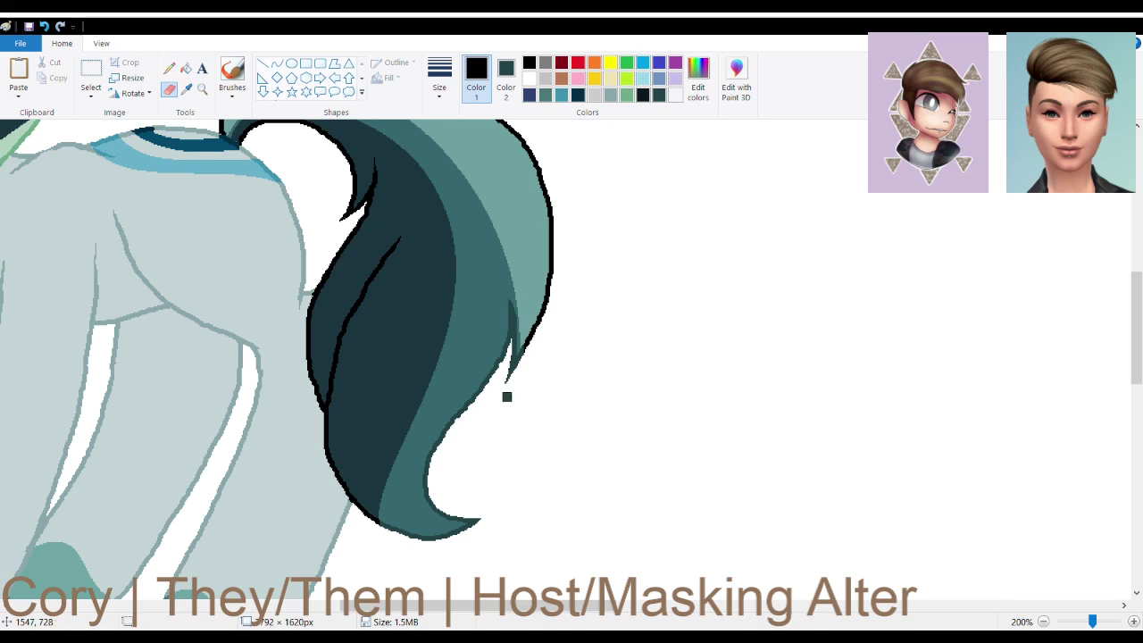
Sample the light teal of the tail, mix a darker gray-green, and set it as Color 2 with black as Color 1
scroll(471, 393, up, 3)
click(186, 89)
click(474, 257)
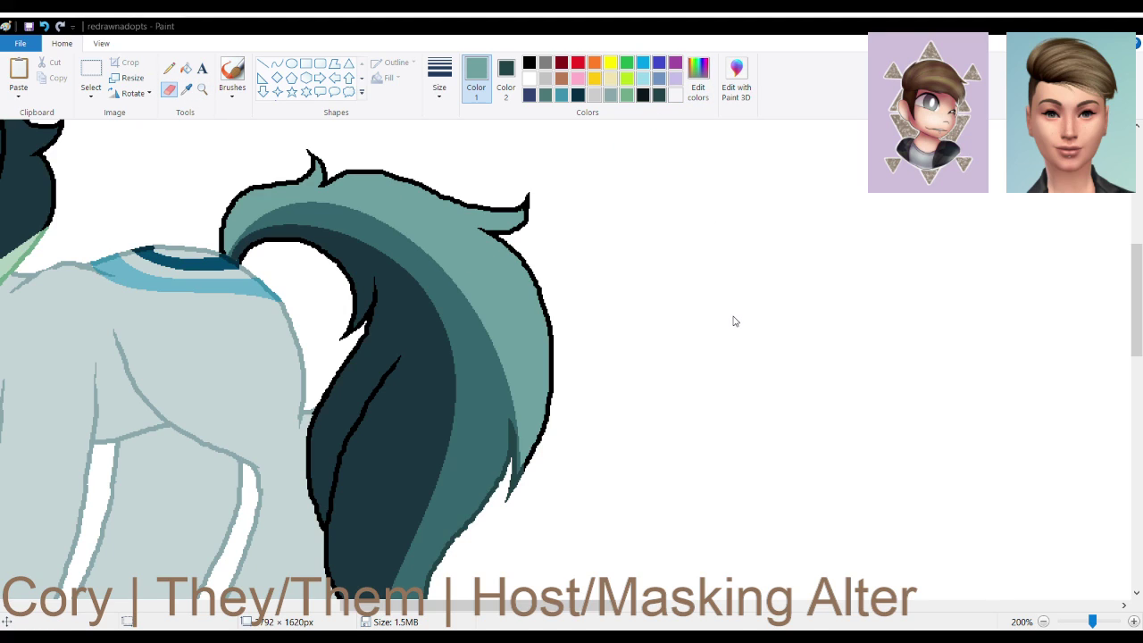
click(428, 437)
click(509, 81)
click(675, 98)
click(474, 84)
click(529, 63)
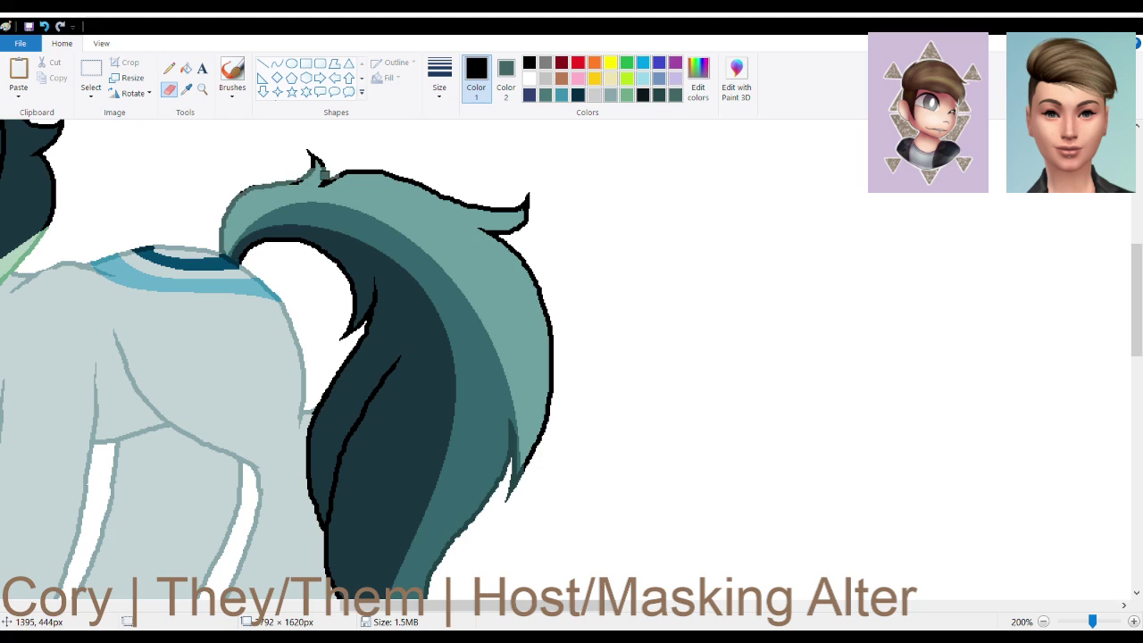
Recolor the black outlines of the light teal outer tail and outer mane with the darker gray-green, replacing only black
mouse_move(316, 146)
mouse_down()
mouse_move(318, 176)
mouse_move(370, 165)
mouse_move(338, 175)
mouse_move(398, 181)
mouse_up()
mouse_move(454, 200)
mouse_down()
mouse_move(511, 221)
mouse_move(502, 232)
mouse_move(502, 222)
mouse_move(534, 230)
mouse_move(472, 226)
mouse_move(526, 260)
mouse_move(484, 222)
mouse_move(548, 318)
mouse_move(548, 279)
mouse_move(562, 411)
mouse_move(559, 319)
mouse_move(548, 446)
mouse_move(551, 325)
mouse_move(562, 387)
mouse_move(518, 500)
mouse_move(556, 415)
mouse_move(533, 466)
mouse_move(544, 435)
mouse_up()
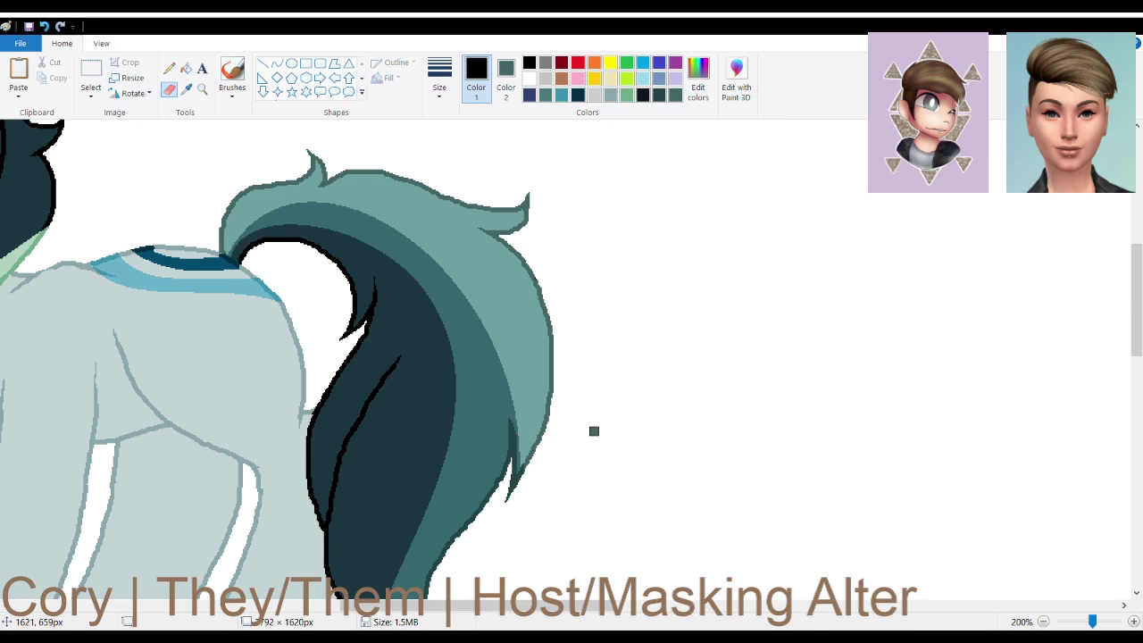
scroll(595, 429, down, 3)
scroll(352, 452, left, 5)
scroll(352, 452, down, 1)
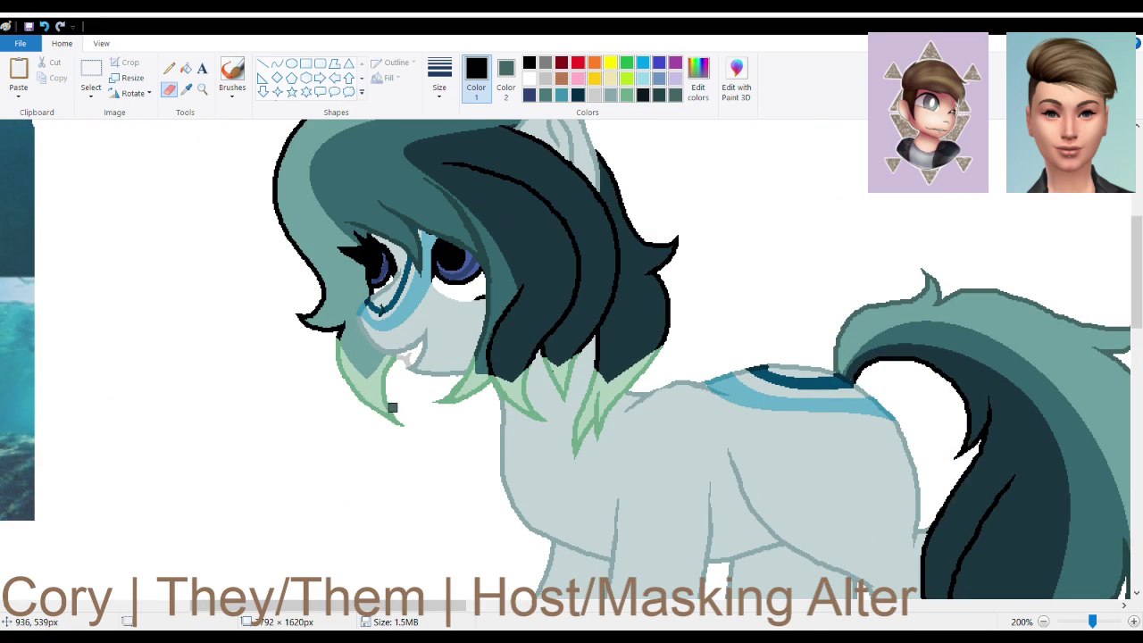
scroll(393, 406, up, 1)
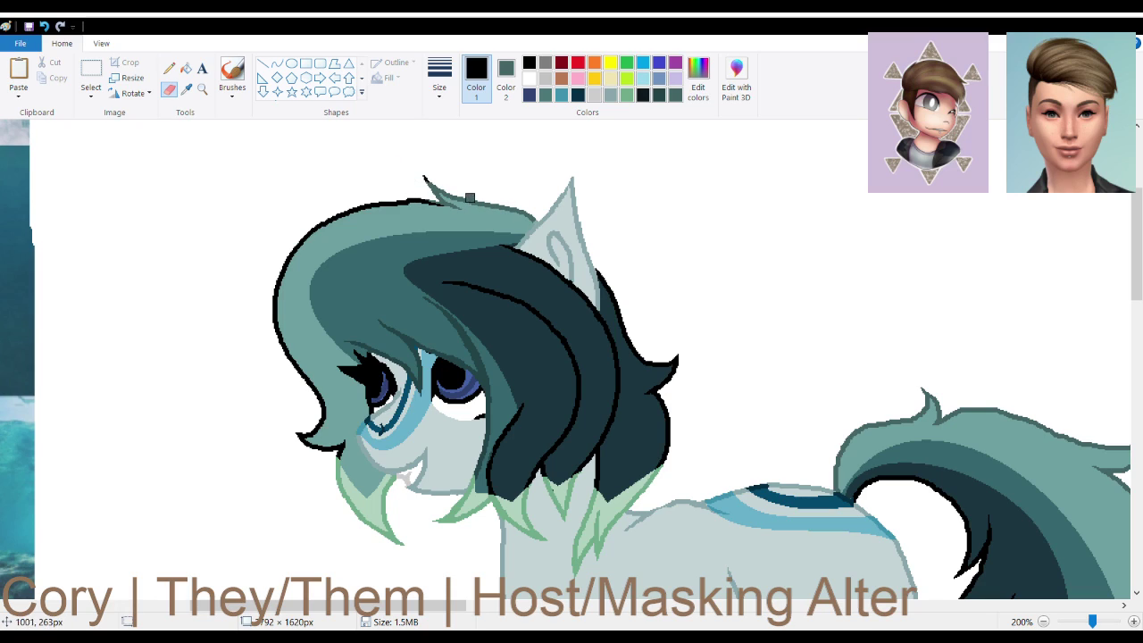
mouse_move(420, 200)
mouse_down()
mouse_move(319, 222)
mouse_move(384, 198)
mouse_move(267, 281)
mouse_move(308, 233)
mouse_move(264, 355)
mouse_move(279, 285)
mouse_move(284, 379)
mouse_move(265, 323)
mouse_move(314, 398)
mouse_move(284, 341)
mouse_move(327, 450)
mouse_up()
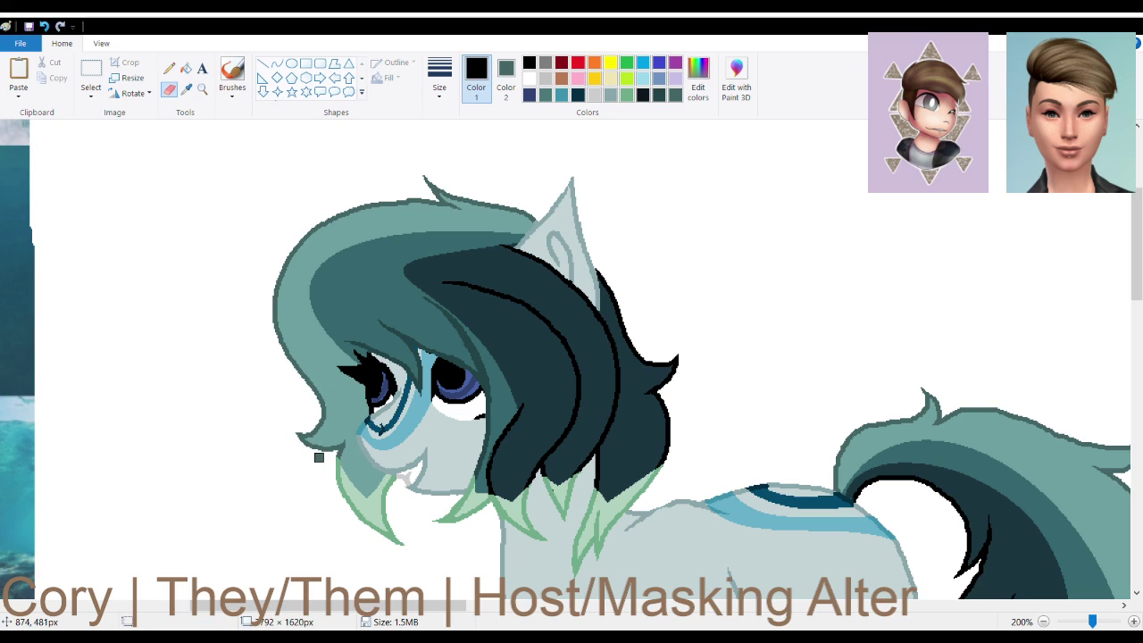
Set both Color 1 and Color 2 to white
scroll(322, 437, down, 5)
scroll(338, 432, up, 5)
scroll(735, 481, down, 10)
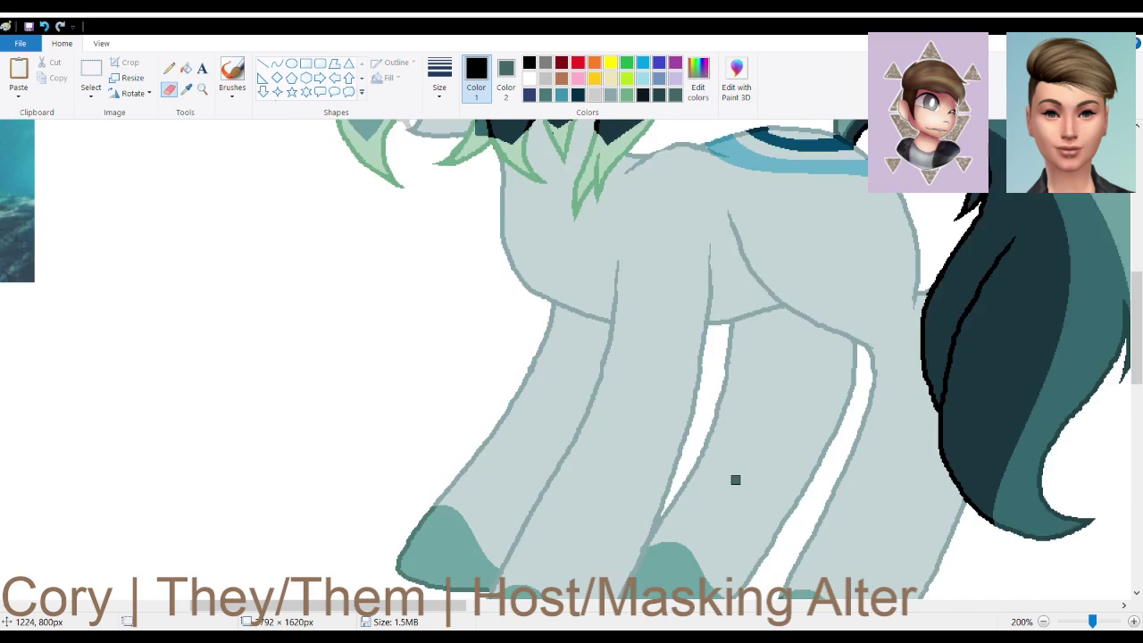
scroll(735, 482, up, 13)
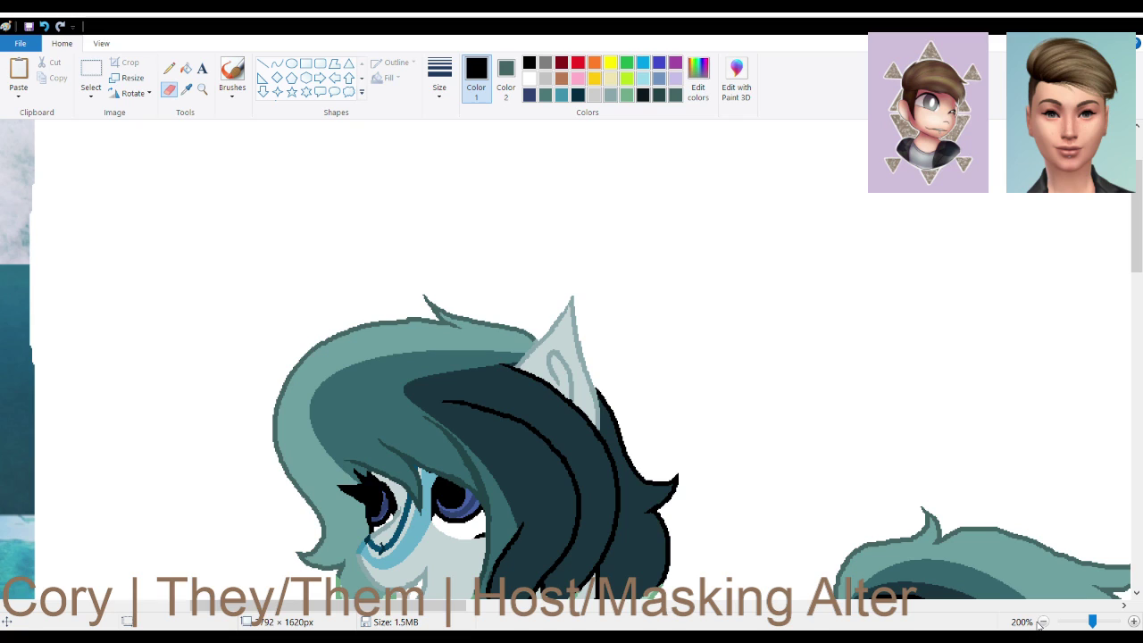
click(1042, 623)
click(1043, 622)
click(507, 80)
click(476, 76)
click(529, 78)
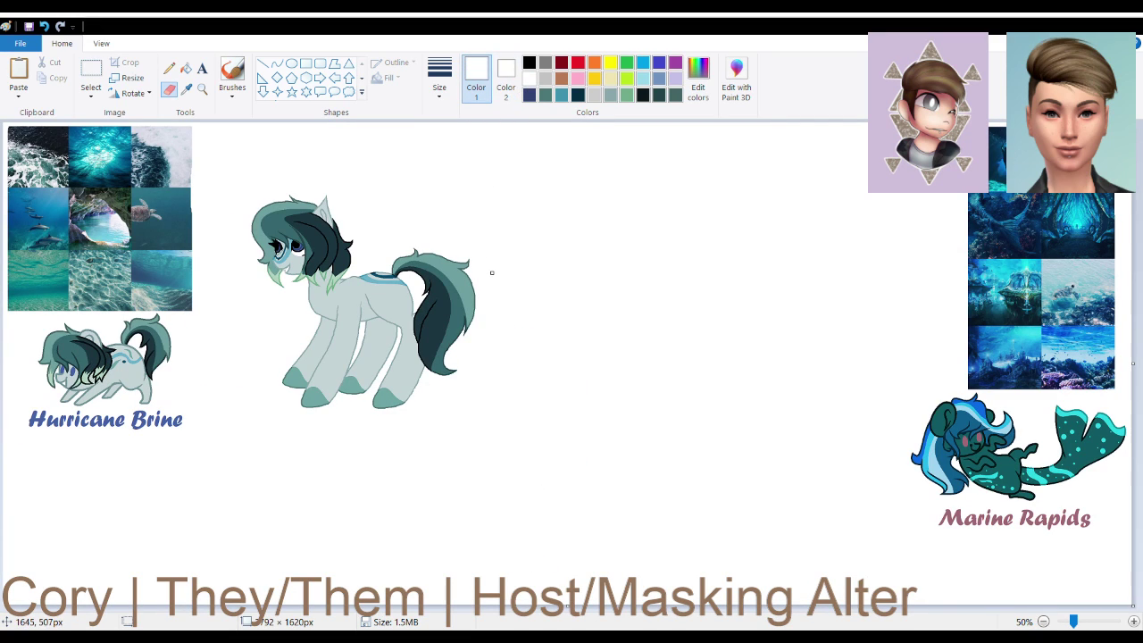